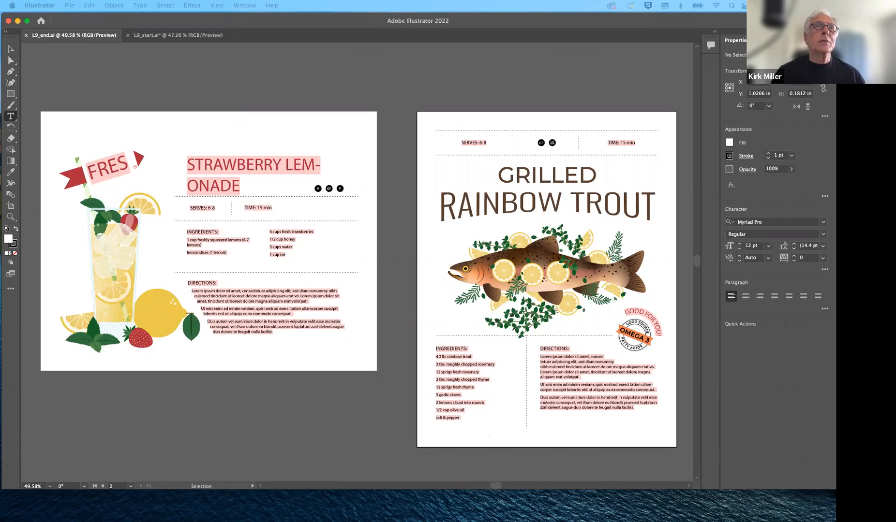
- Activate the missing Montserrat-Medium, Oswald-Light and Oswald-Regular fonts and enable automatic activation of Adobe Fonts
{"action": "left_click_drag", "start_coordinate": [273, 0], "coordinate": [347, 85]}
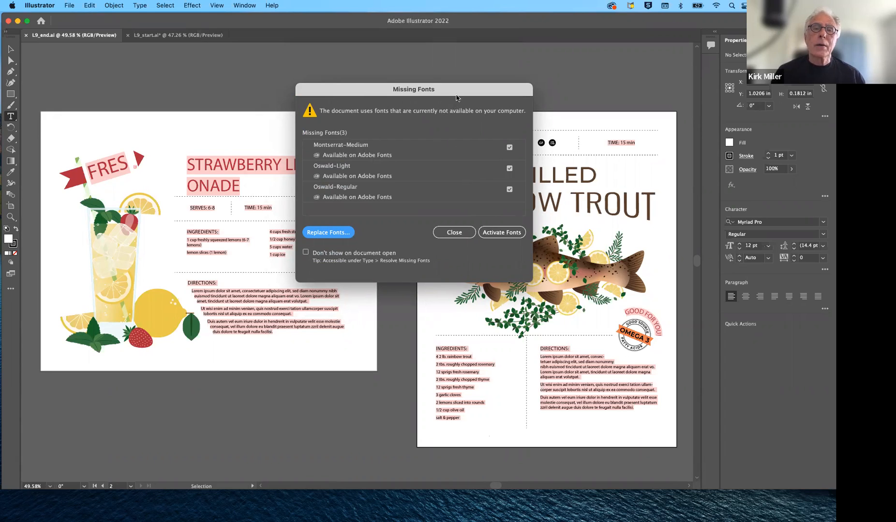
{"action": "left_click_drag", "start_coordinate": [456, 93], "coordinate": [457, 76]}
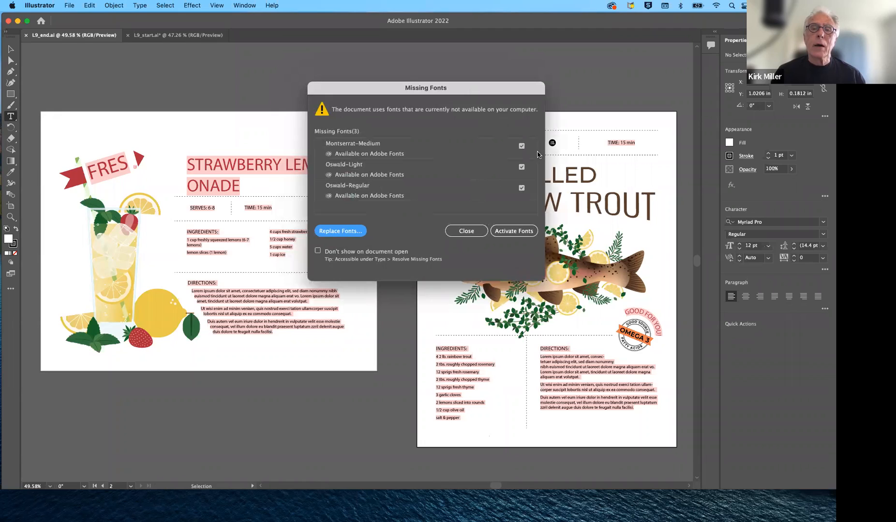
{"action": "left_click", "coordinate": [511, 231]}
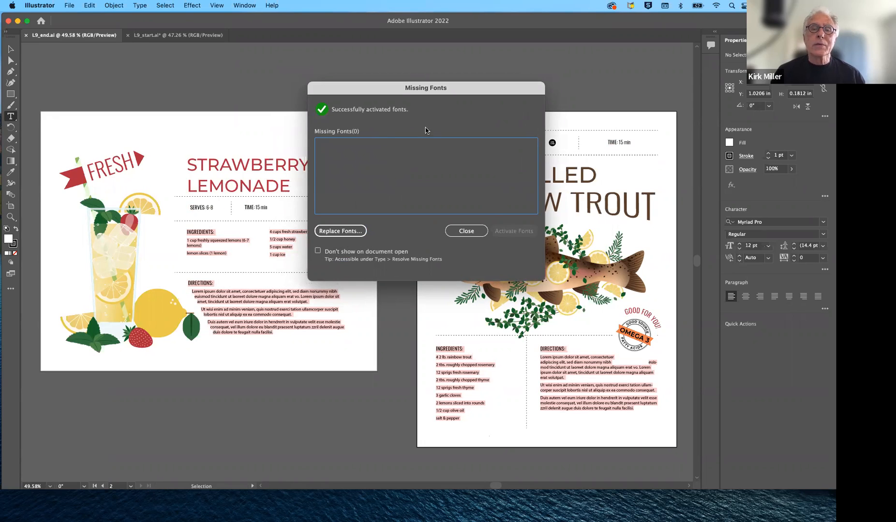
{"action": "left_click", "coordinate": [461, 232]}
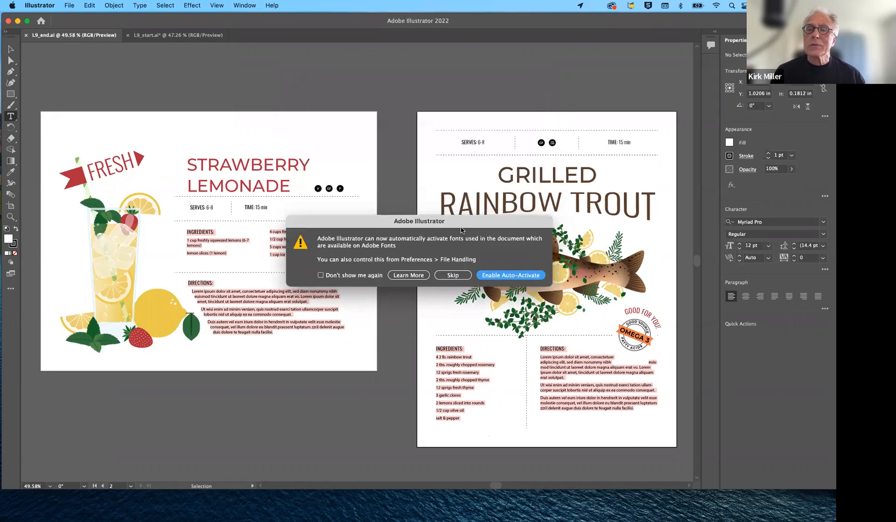
{"action": "left_click", "coordinate": [496, 275]}
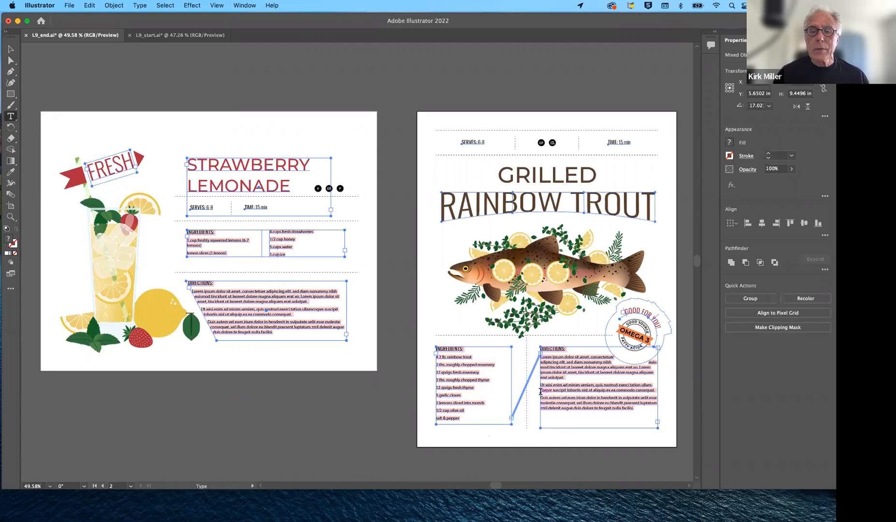
- Check the fonts used in the lemonade title, the lemonade directions and the trout recipe text
{"action": "left_click", "coordinate": [467, 423]}
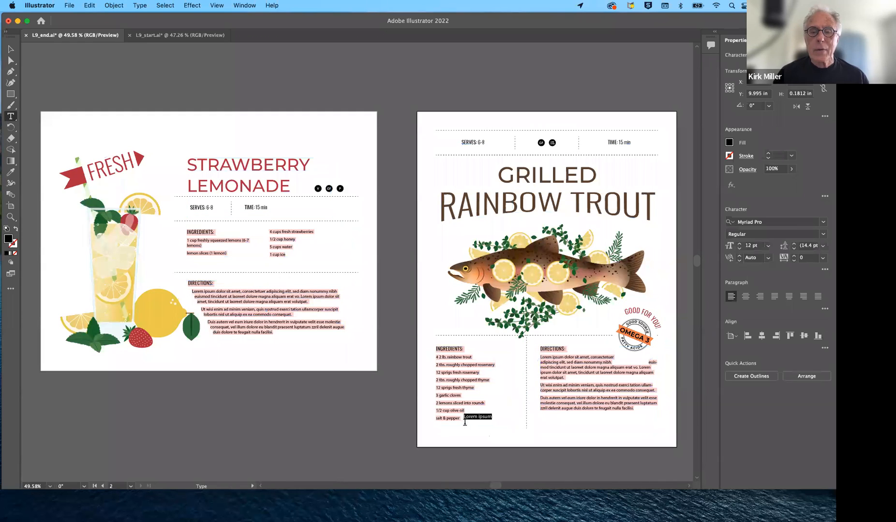
{"action": "key", "text": "super+z"}
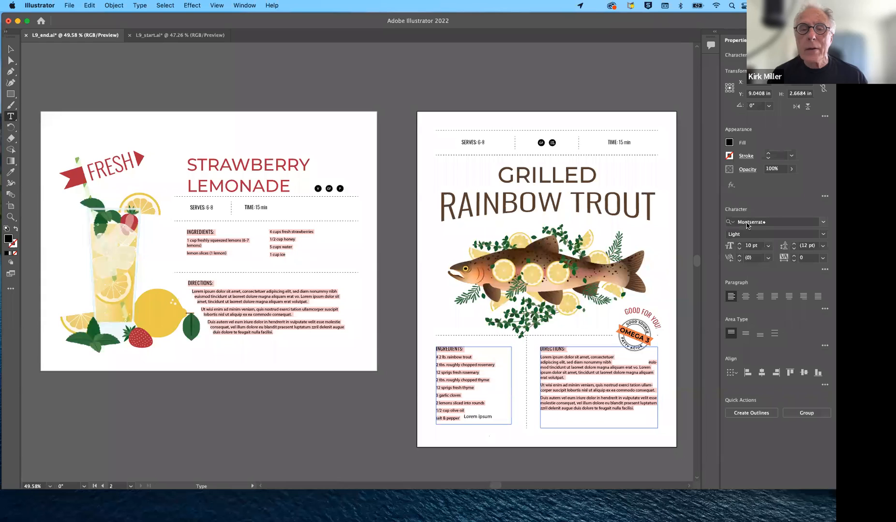
{"action": "left_click", "coordinate": [297, 288], "text": "super"}
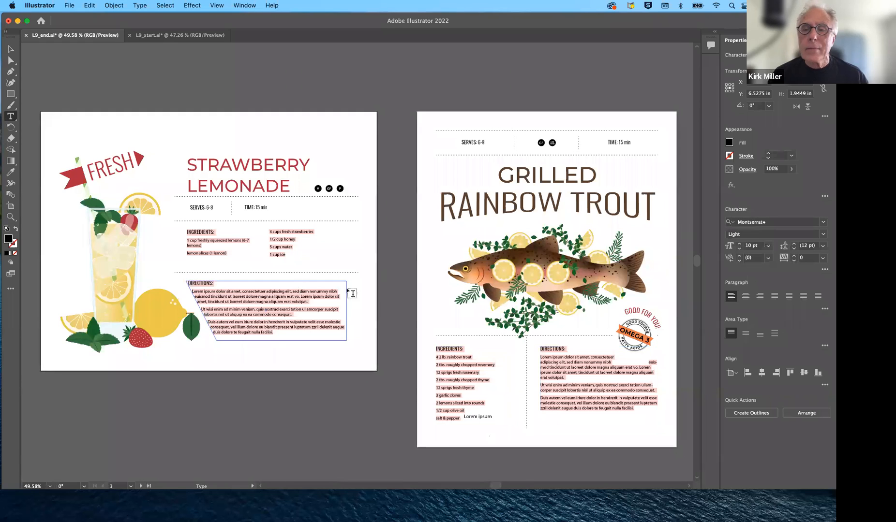
{"action": "left_click", "coordinate": [822, 223]}
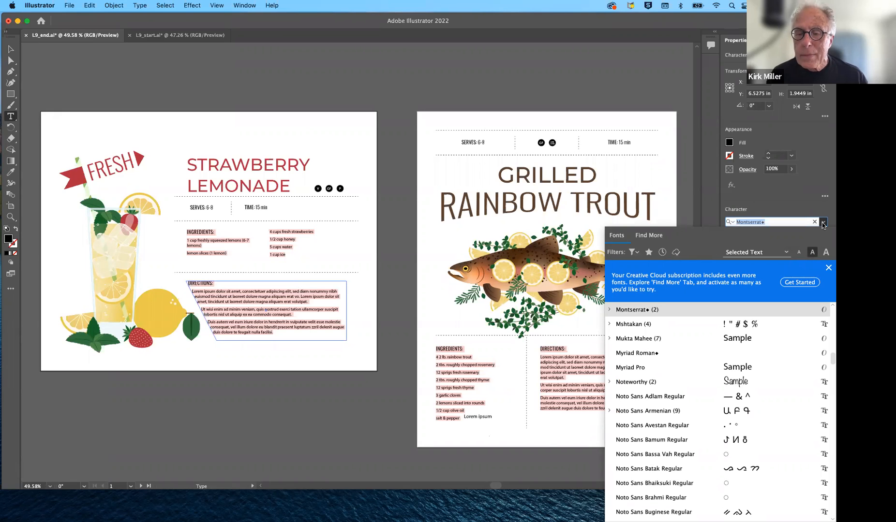
{"action": "left_click", "coordinate": [280, 159]}
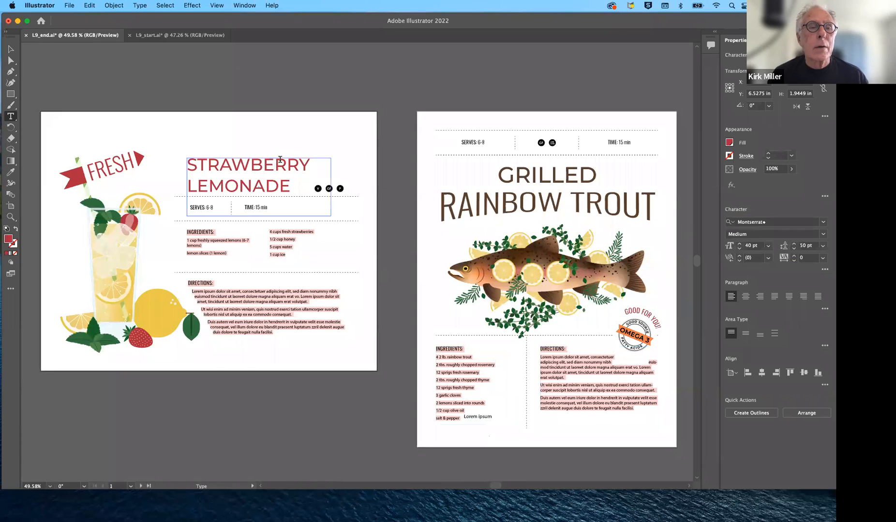
{"action": "left_click", "coordinate": [270, 299]}
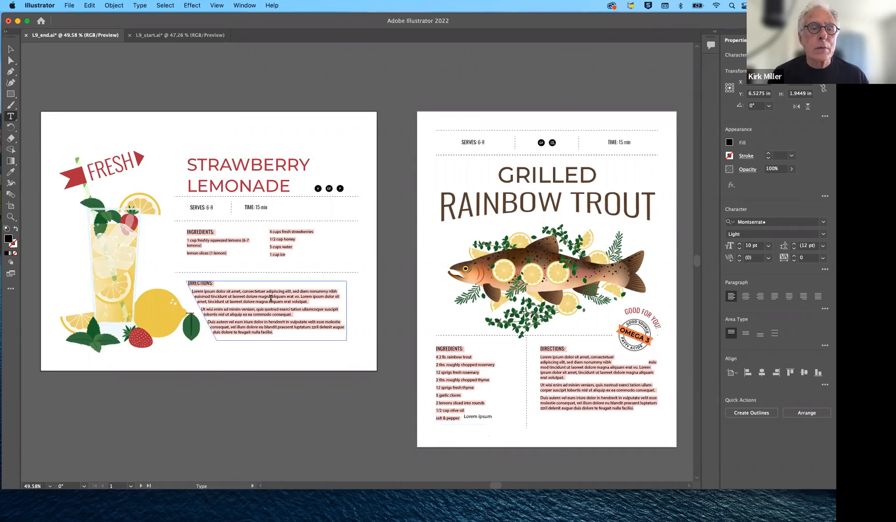
{"action": "left_click", "coordinate": [554, 373]}
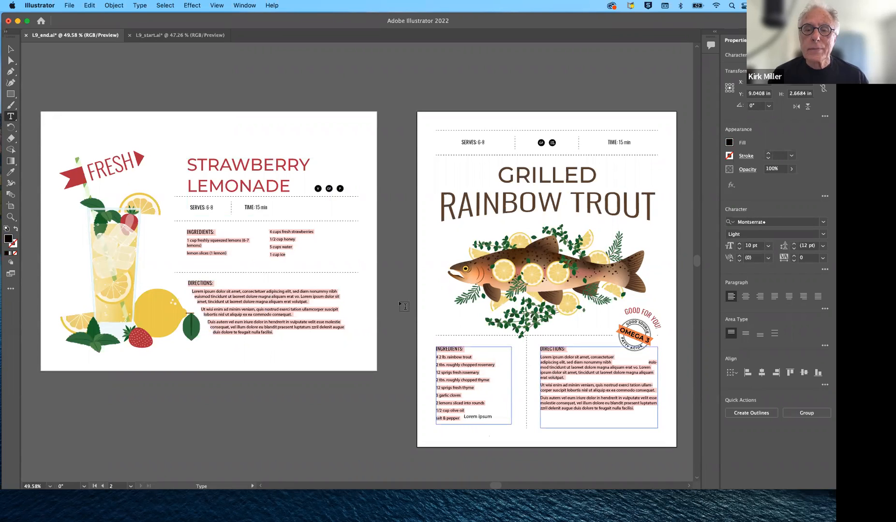
- Delete the stray Lorem ipsum text beside the last ingredient on the trout artboard
{"action": "left_click", "coordinate": [10, 49]}
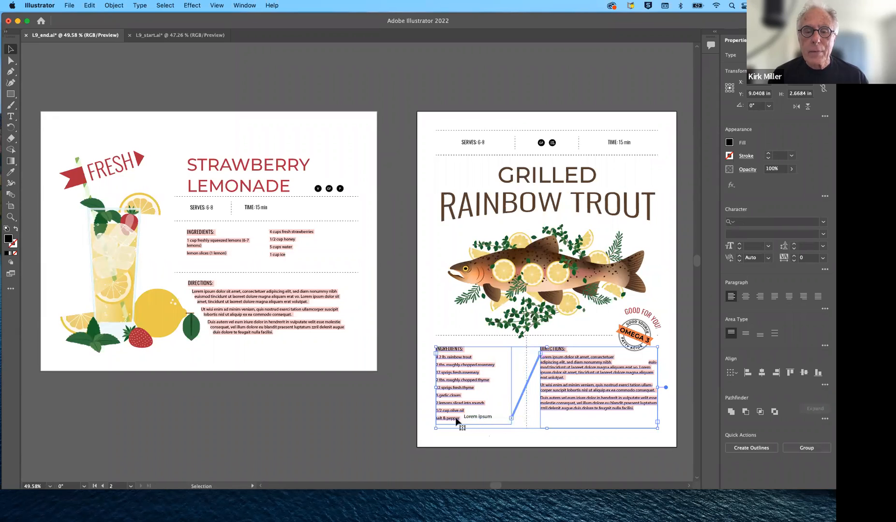
{"action": "left_click", "coordinate": [10, 116]}
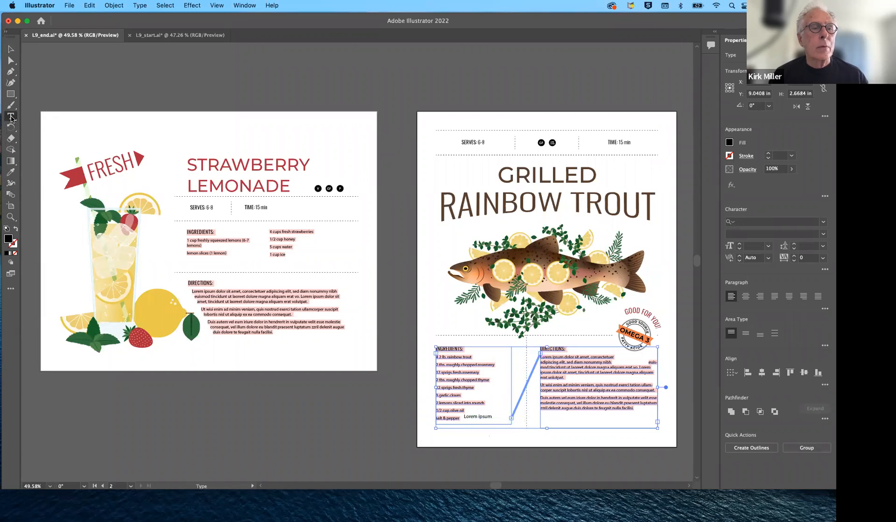
{"action": "left_click", "coordinate": [461, 419]}
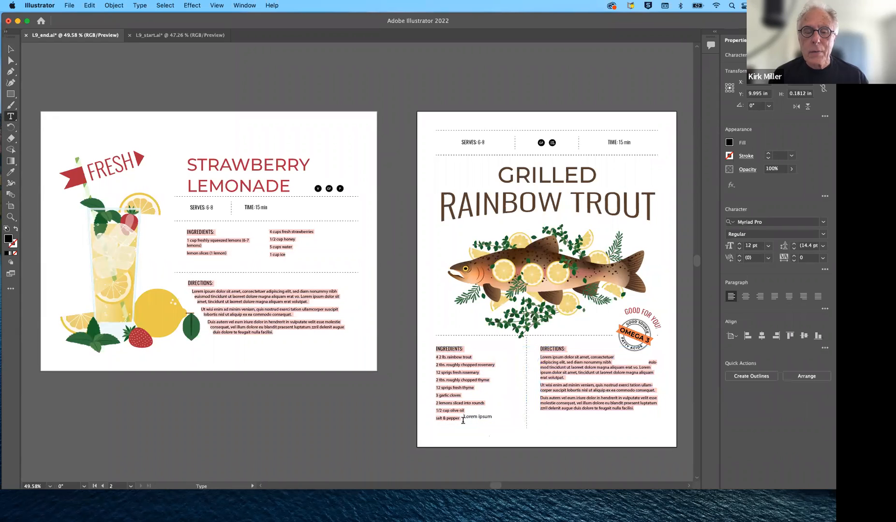
{"action": "left_click", "coordinate": [495, 365]}
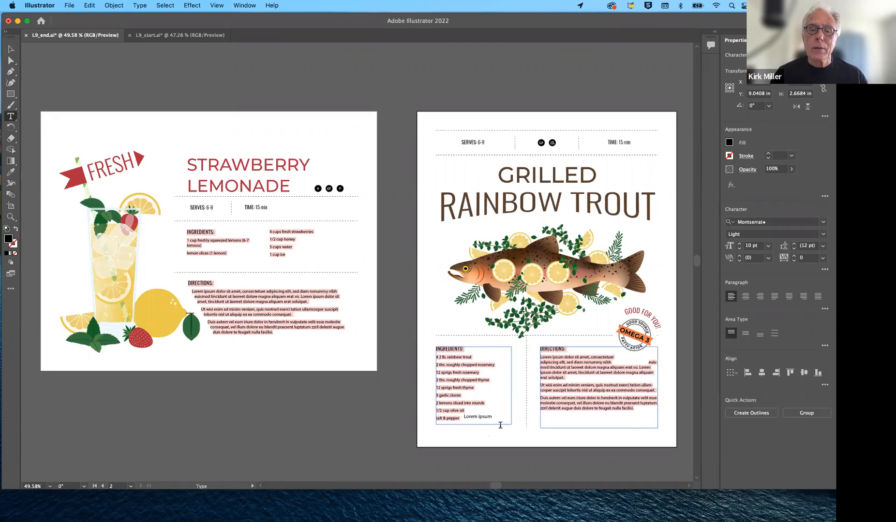
{"action": "left_click", "coordinate": [11, 48]}
{"action": "left_click", "coordinate": [492, 416]}
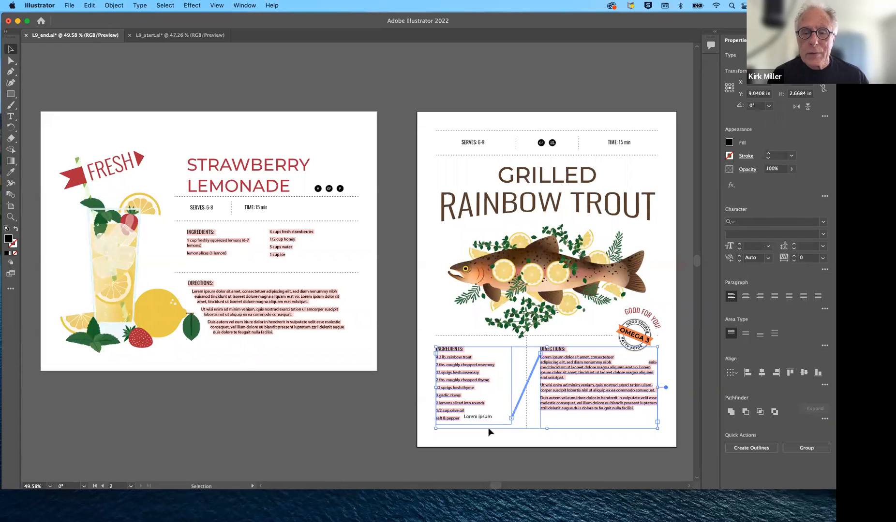
{"action": "left_click", "coordinate": [486, 420]}
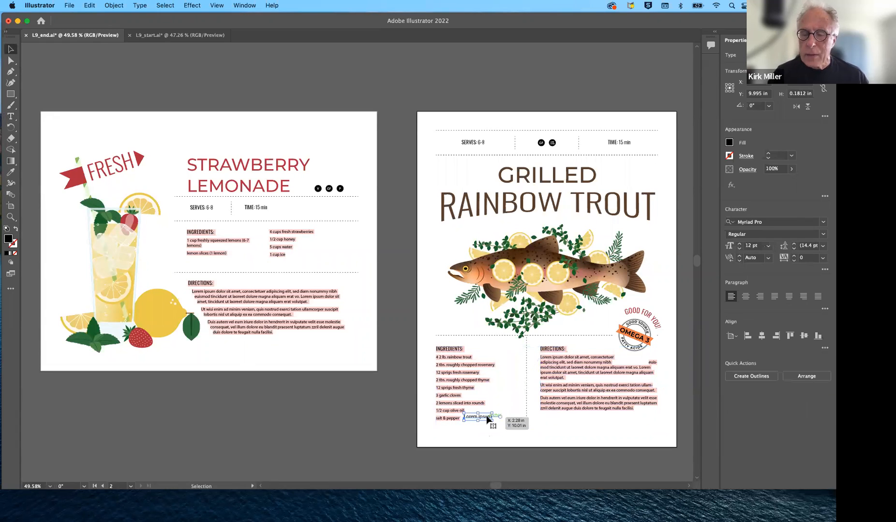
{"action": "key", "text": "Delete"}
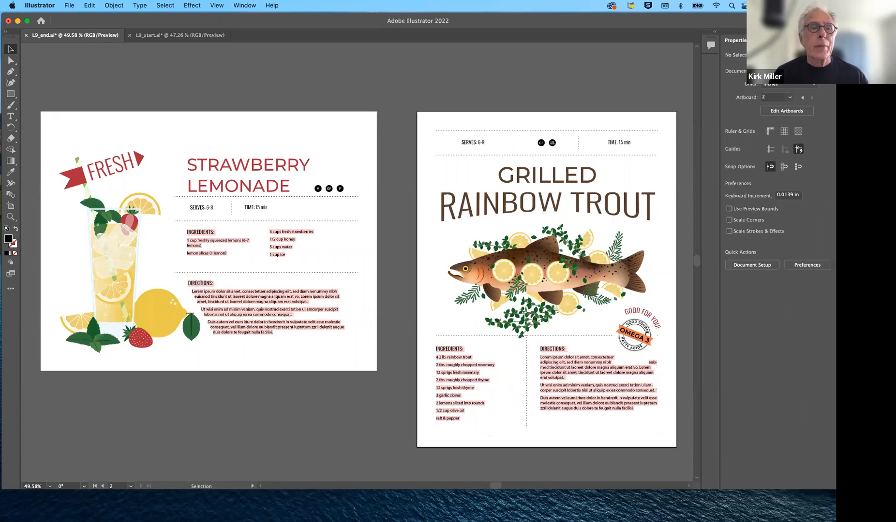
- Place placeholder point text in the upper-right corner of the lemonade artboard and remove it again
{"action": "left_click", "coordinate": [14, 117]}
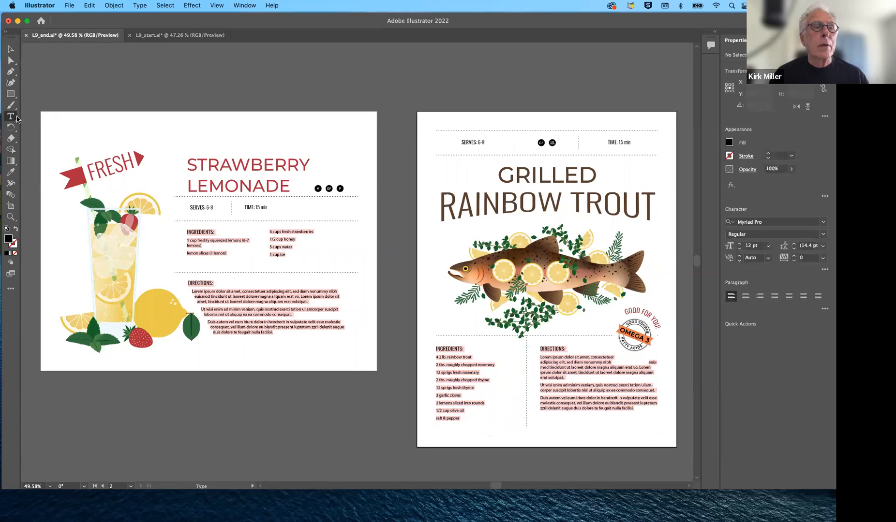
{"action": "left_click", "coordinate": [338, 122]}
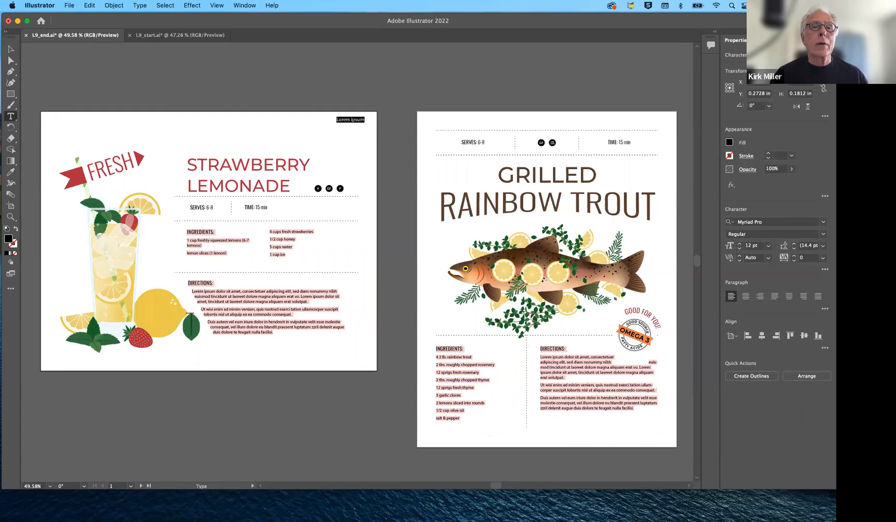
{"action": "left_click", "coordinate": [11, 49]}
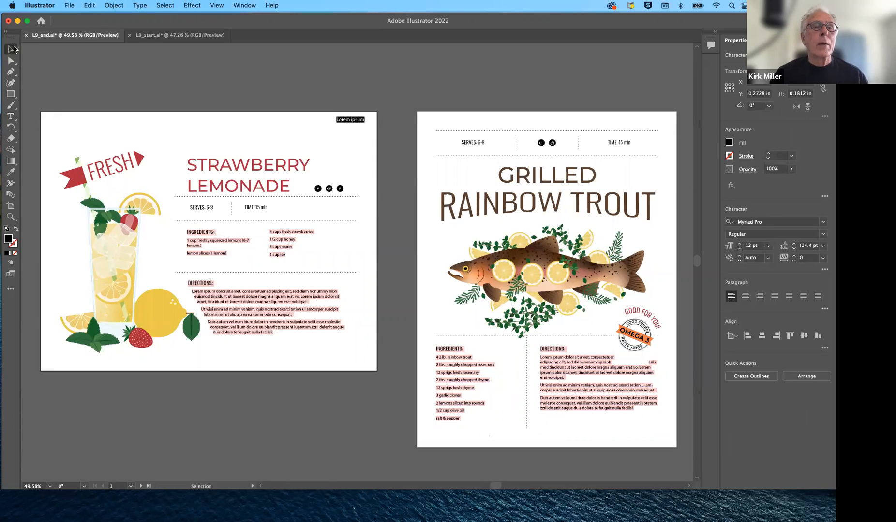
{"action": "left_click", "coordinate": [192, 65]}
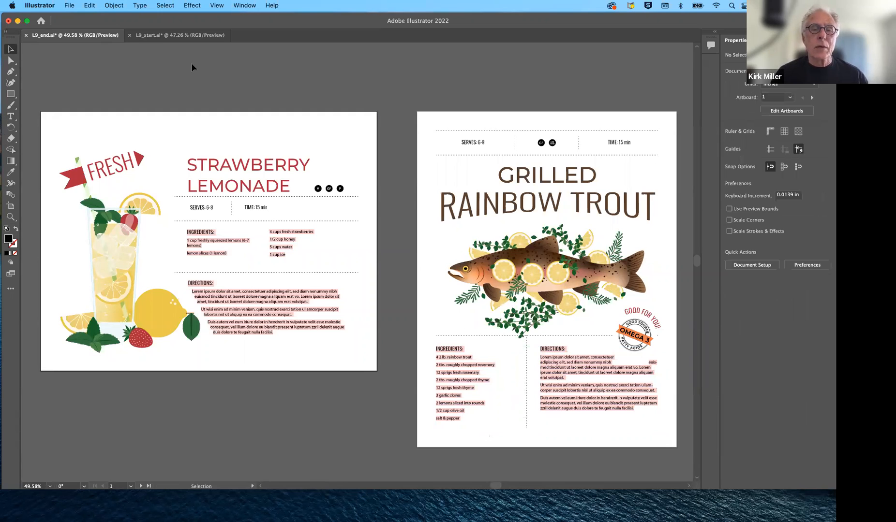
- Switch to the L9_start.ai document and delete the Lorem ipsum text near the red flag
{"action": "left_click", "coordinate": [165, 36]}
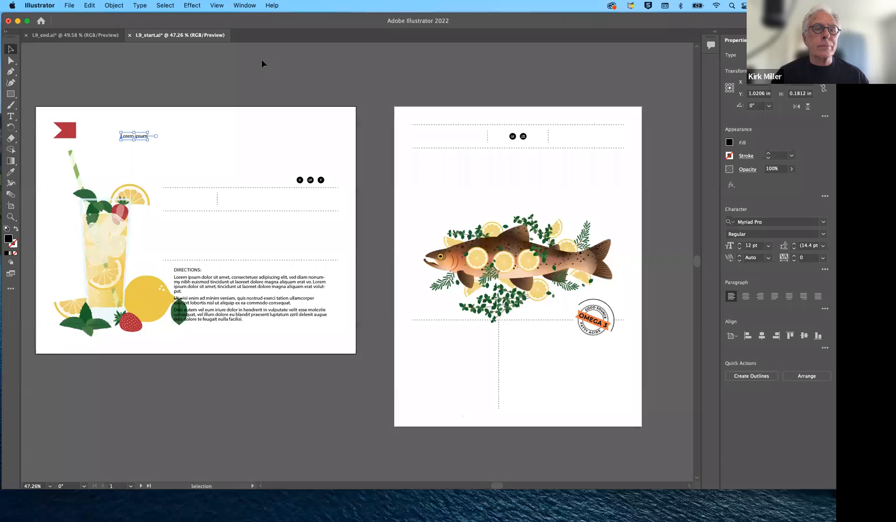
{"action": "left_click_drag", "start_coordinate": [123, 136], "coordinate": [124, 137]}
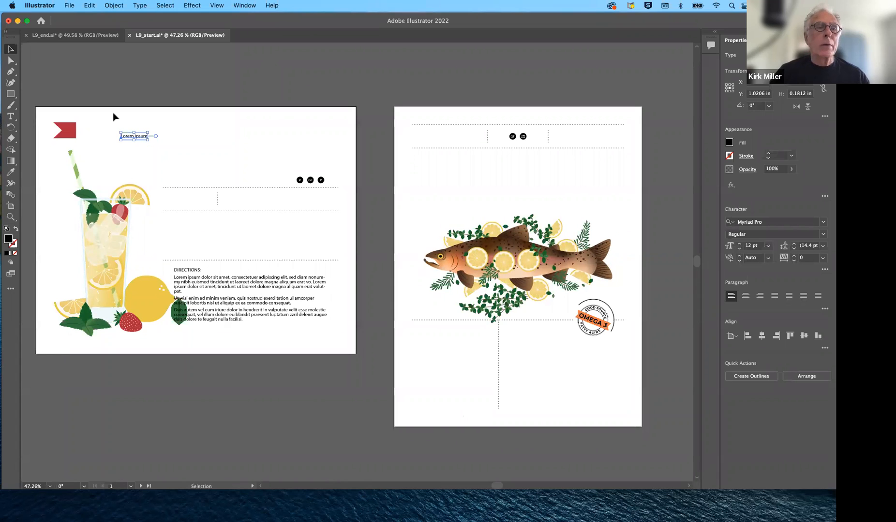
{"action": "key", "text": "Delete"}
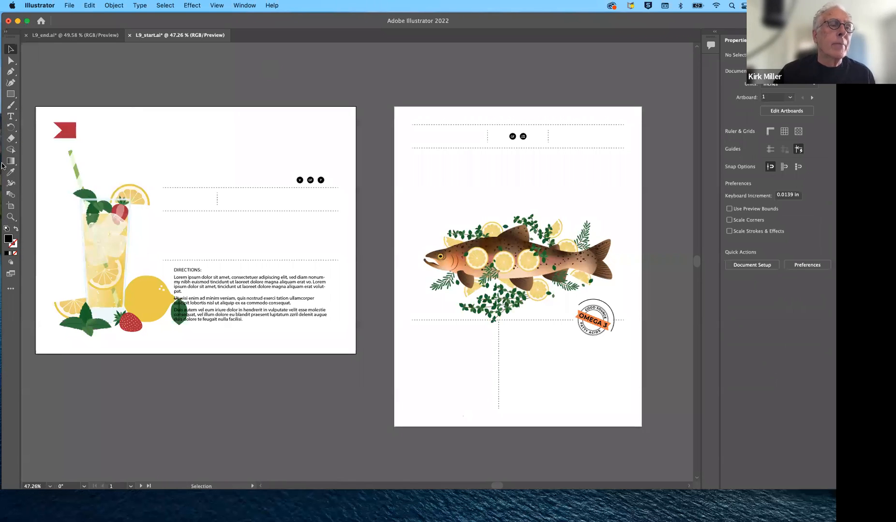
- Add the point text FRESH in the empty area above the lemonade glass, beside the red flag
{"action": "left_click", "coordinate": [11, 117]}
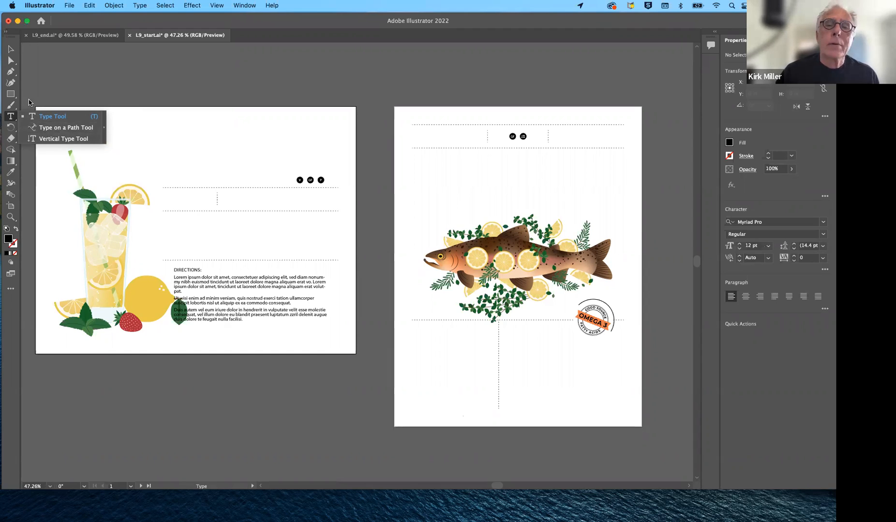
{"action": "left_click", "coordinate": [9, 116]}
{"action": "left_click", "coordinate": [156, 144]}
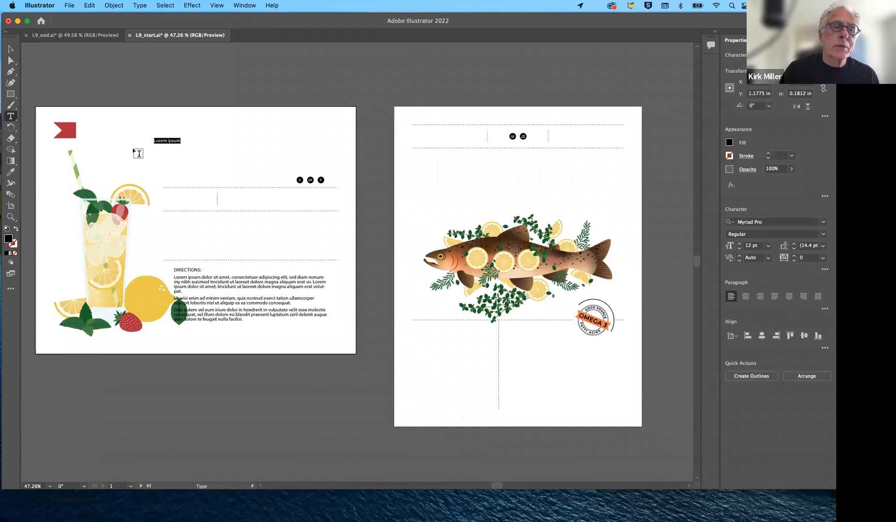
{"action": "scroll", "coordinate": [138, 153], "scroll_direction": "up", "scroll_amount": 5}
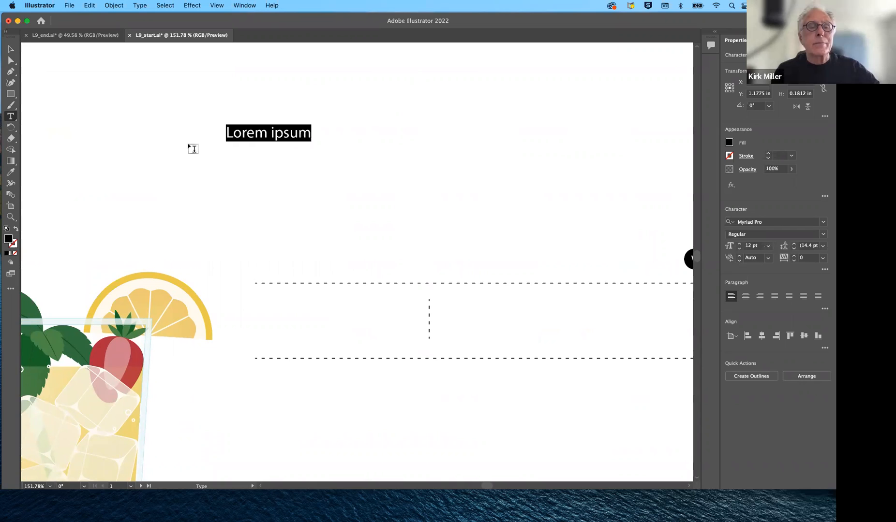
{"action": "type", "text": "FRESH"}
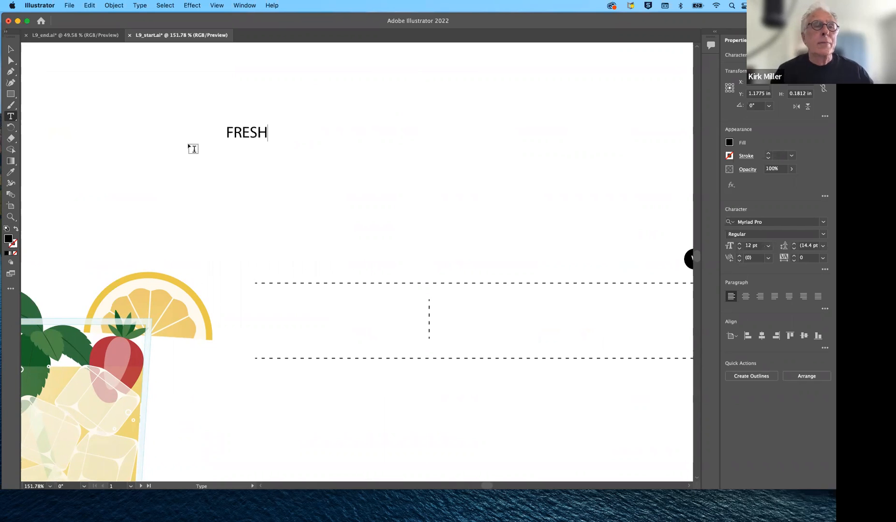
{"action": "left_click", "coordinate": [11, 49]}
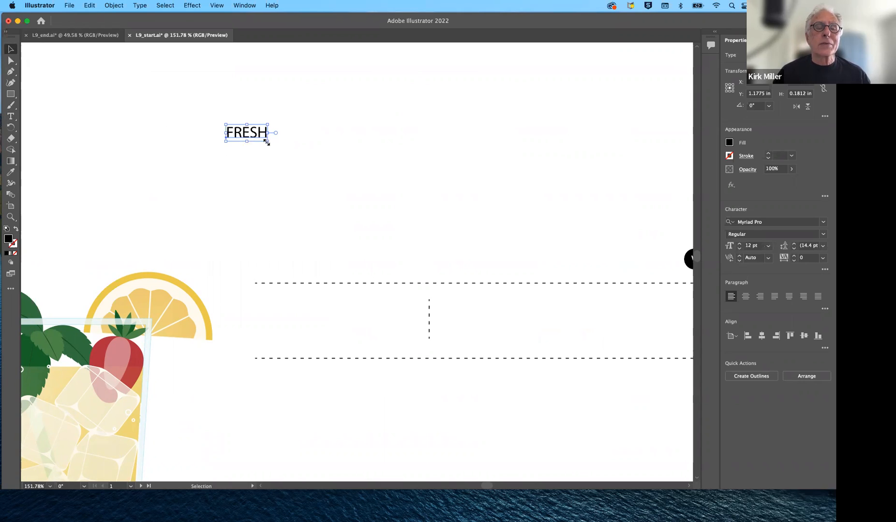
- Enlarge the FRESH text proportionally to about 63 pt, discarding any stretched attempt
{"action": "mouse_move", "coordinate": [266, 142]}
{"action": "left_mouse_down"}
{"action": "mouse_move", "coordinate": [280, 224]}
{"action": "mouse_move", "coordinate": [458, 247]}
{"action": "mouse_move", "coordinate": [450, 197]}
{"action": "mouse_move", "coordinate": [257, 185]}
{"action": "mouse_move", "coordinate": [335, 232]}
{"action": "mouse_move", "coordinate": [332, 243]}
{"action": "left_mouse_up"}
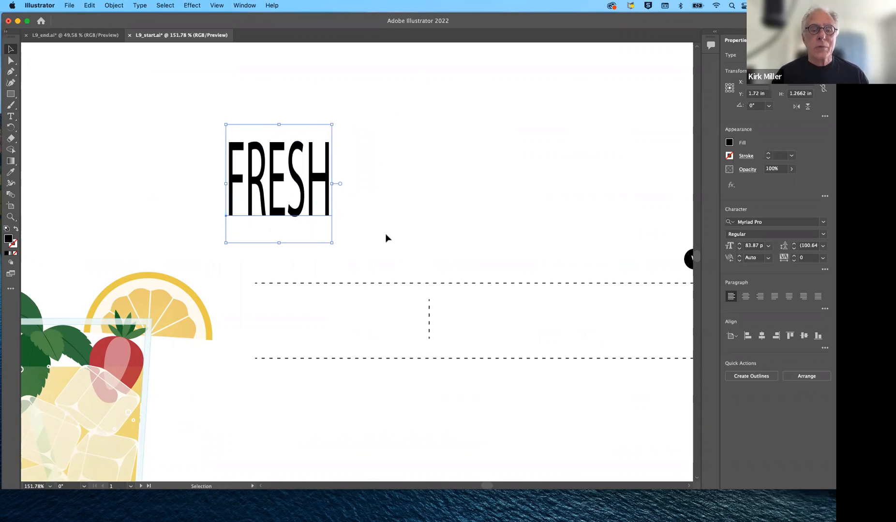
{"action": "key", "text": "super+z"}
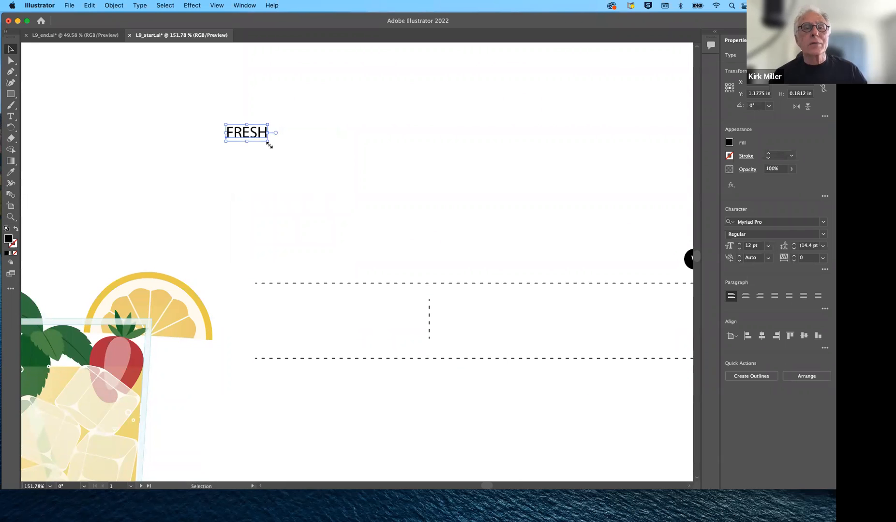
{"action": "left_click_drag", "start_coordinate": [268, 140], "coordinate": [445, 249]}
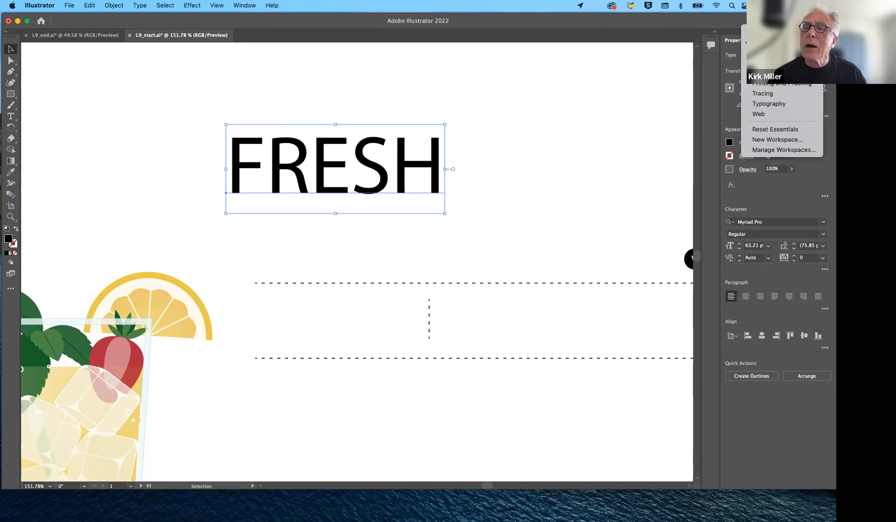
- Switch to a workspace that provides the control bar and the two-column toolbox
{"action": "left_click", "coordinate": [773, 52]}
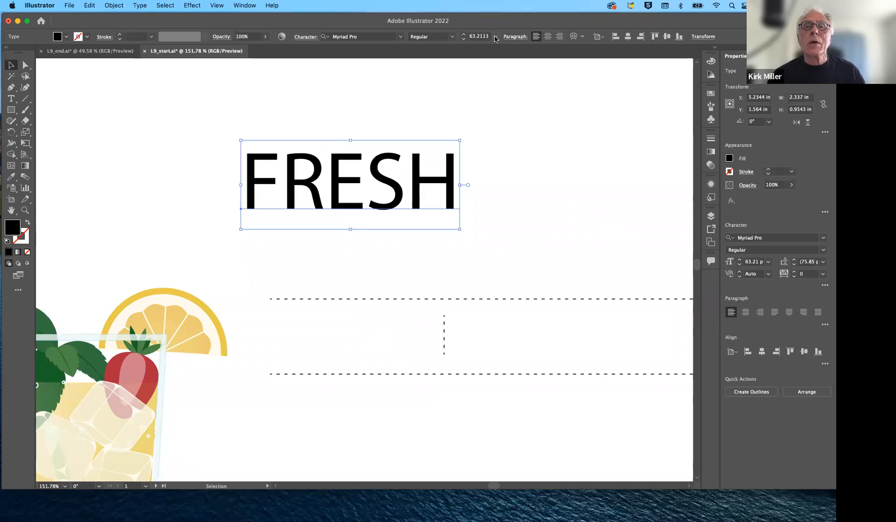
- Set the font size of the FRESH text to 48 pt
{"action": "left_click", "coordinate": [495, 37]}
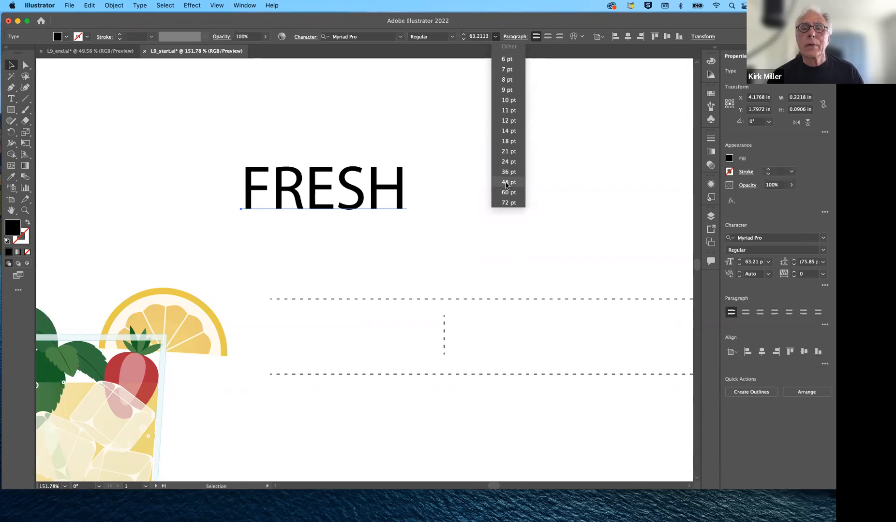
{"action": "left_click", "coordinate": [505, 182]}
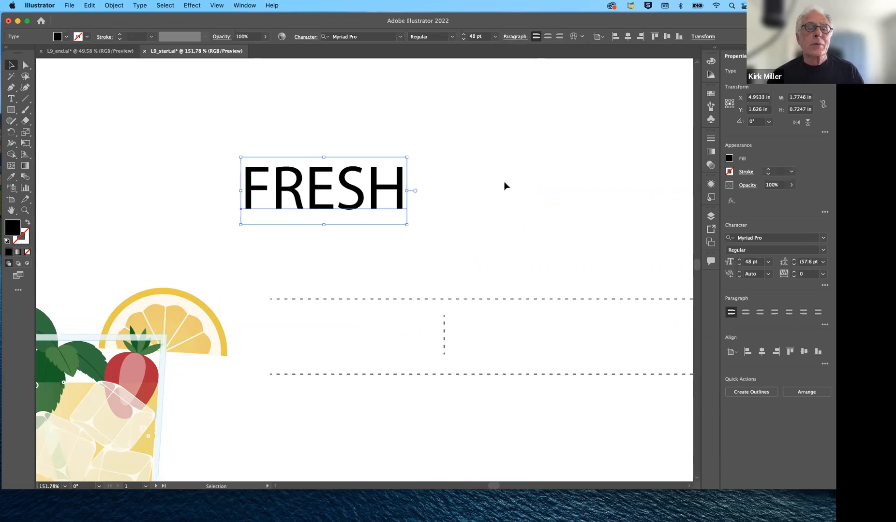
- Convert the FRESH point text to area type and enlarge its frame to about 2.86 by 1.55 in, undoing any stray placeholder text
{"action": "double_click", "coordinate": [415, 190]}
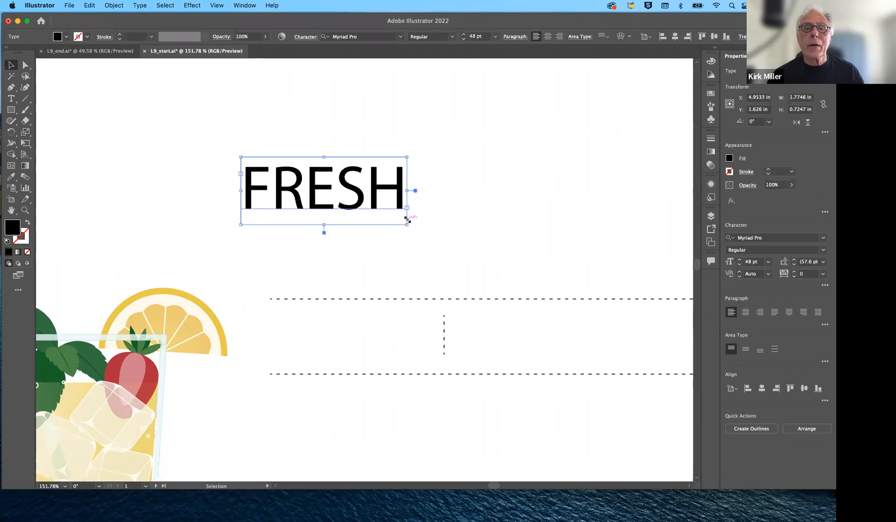
{"action": "left_click_drag", "start_coordinate": [406, 223], "coordinate": [509, 300]}
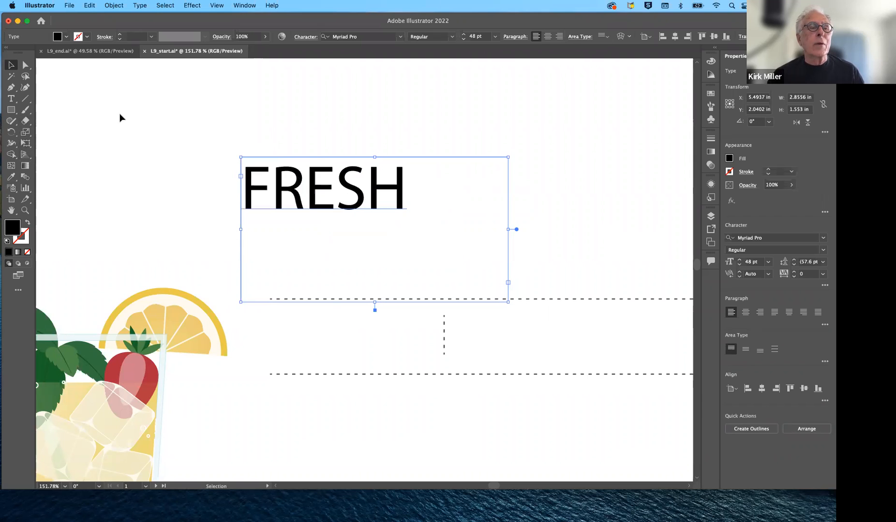
{"action": "left_click", "coordinate": [10, 100]}
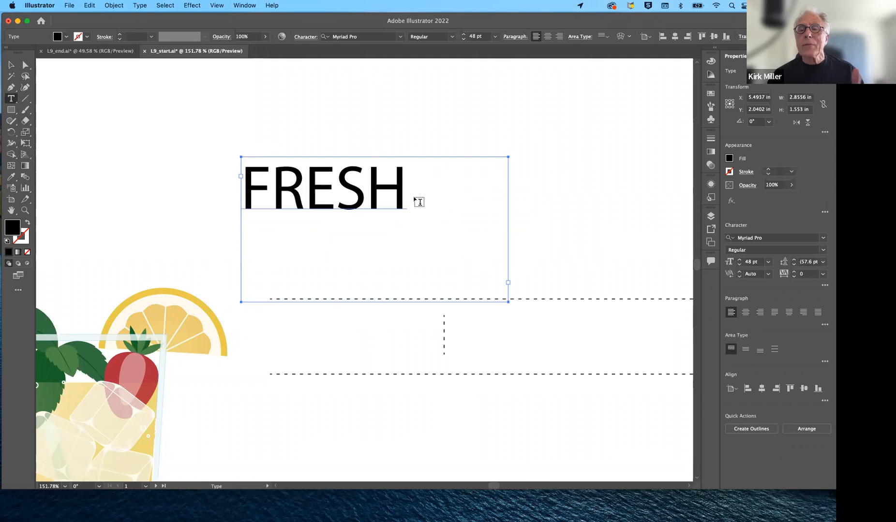
{"action": "left_click", "coordinate": [418, 198]}
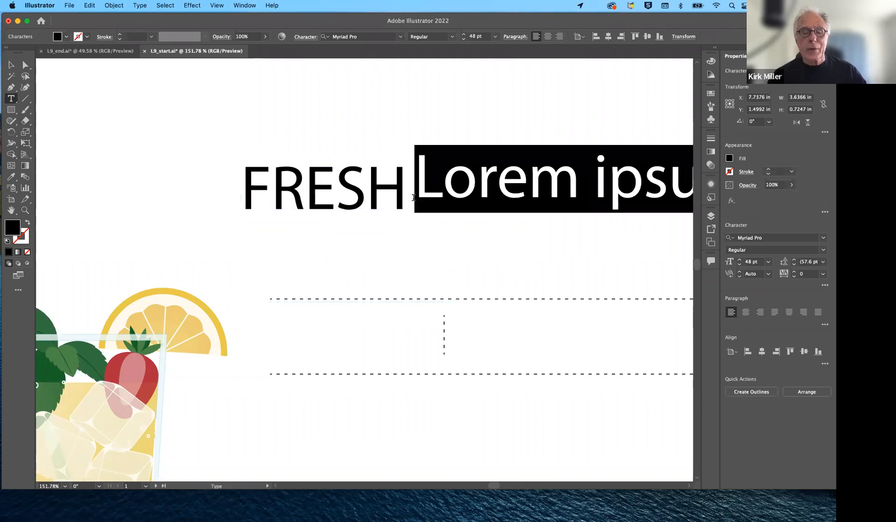
{"action": "key", "text": "super"}
{"action": "key", "text": "super+z"}
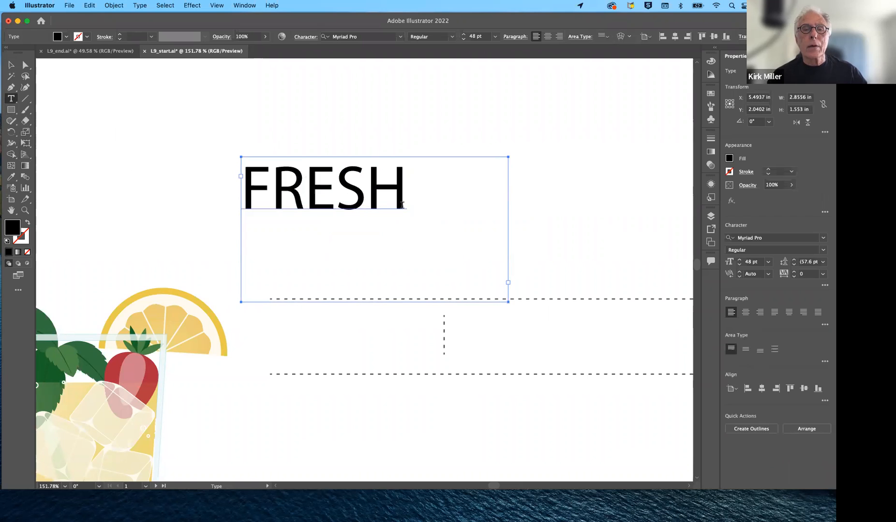
- Try a second line reading A;LDJF under FRESH, undo it, and convert the text back to point type
{"action": "left_click", "coordinate": [402, 207]}
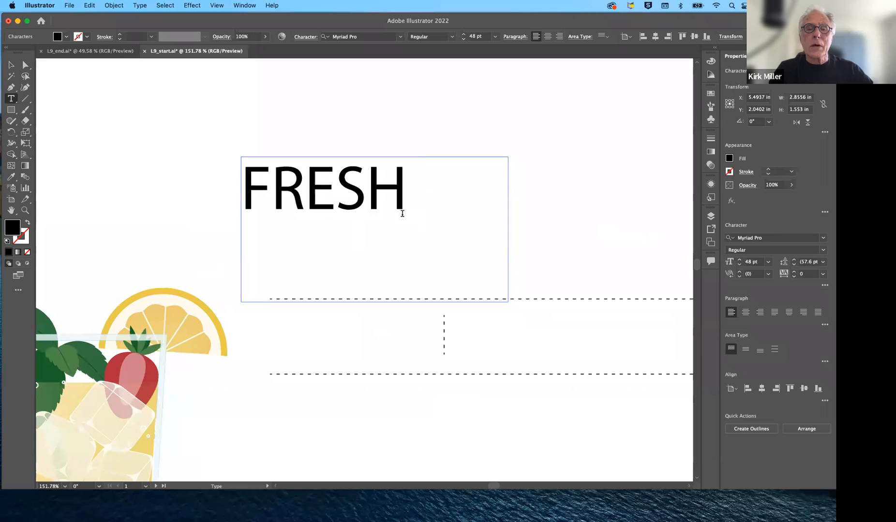
{"action": "key", "text": "Return"}
{"action": "type", "text": "A;LDJF"}
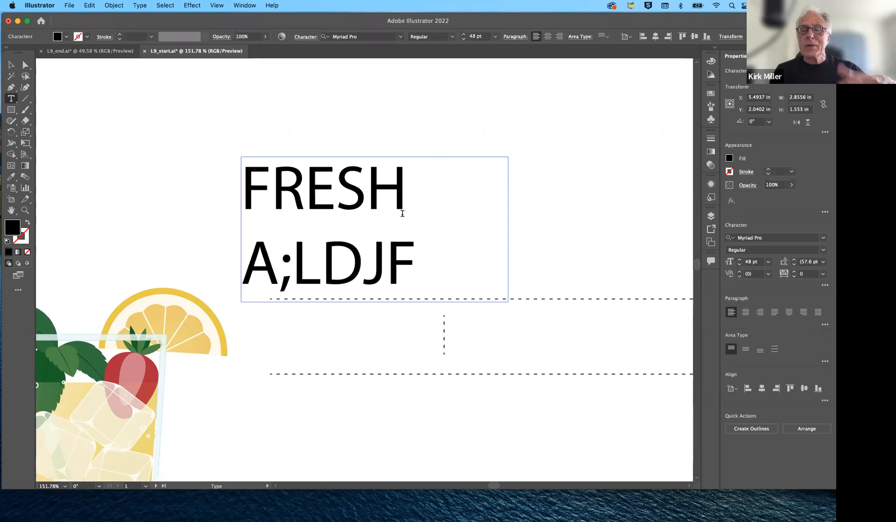
{"action": "key", "text": "super+z"}
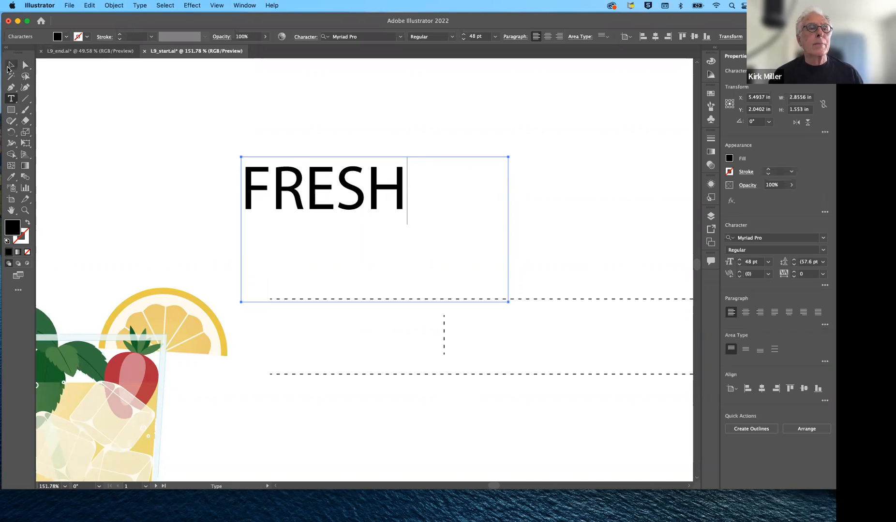
{"action": "left_click", "coordinate": [11, 65]}
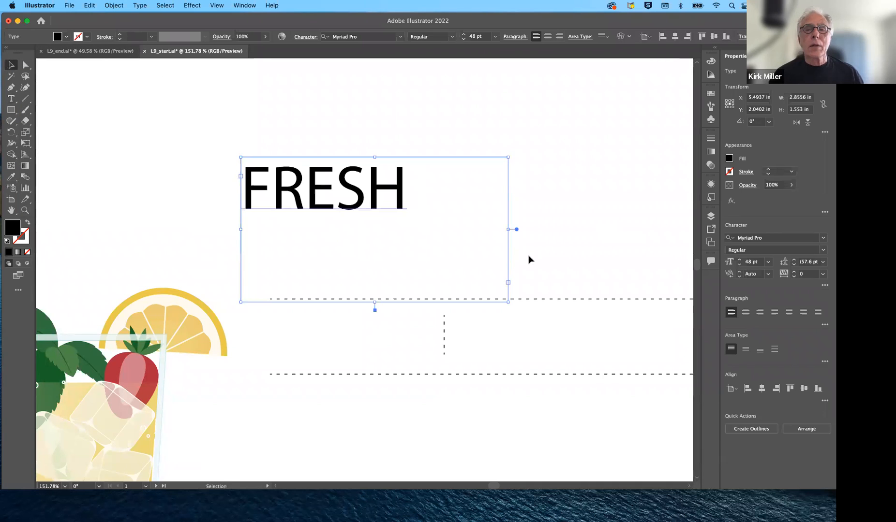
{"action": "double_click", "coordinate": [516, 230]}
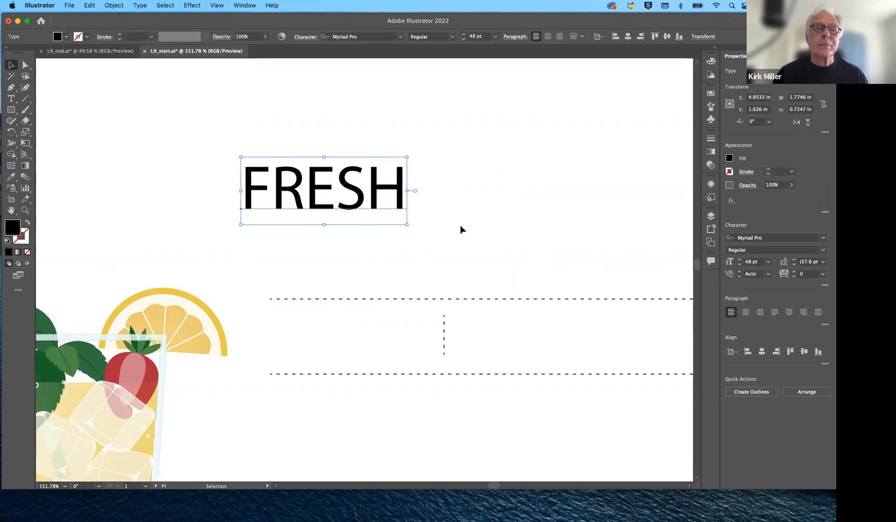
- Move the FRESH text so that it starts directly at the right edge of the red flag
{"action": "scroll", "coordinate": [460, 229], "scroll_direction": "left", "scroll_amount": 2}
{"action": "scroll", "coordinate": [460, 230], "scroll_direction": "up", "scroll_amount": 1}
{"action": "scroll", "coordinate": [460, 230], "scroll_direction": "left", "scroll_amount": 7}
{"action": "scroll", "coordinate": [460, 230], "scroll_direction": "up", "scroll_amount": 2}
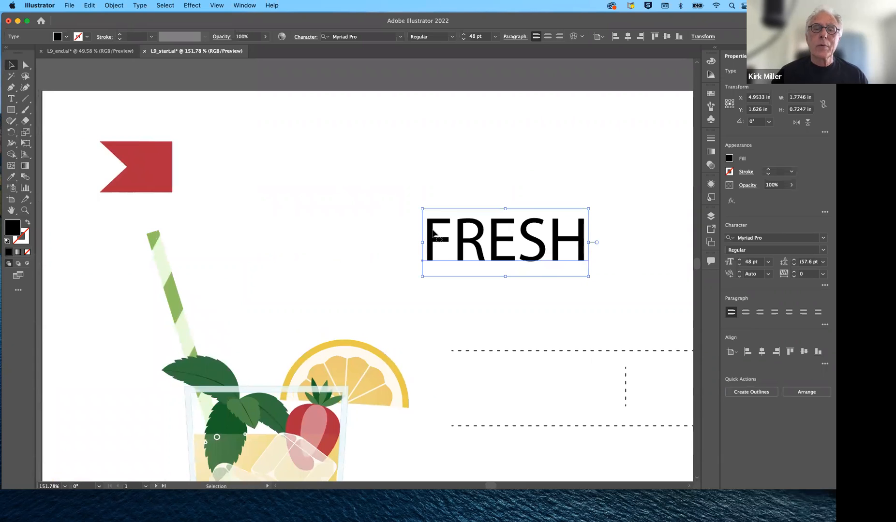
{"action": "left_click_drag", "start_coordinate": [431, 229], "coordinate": [181, 161]}
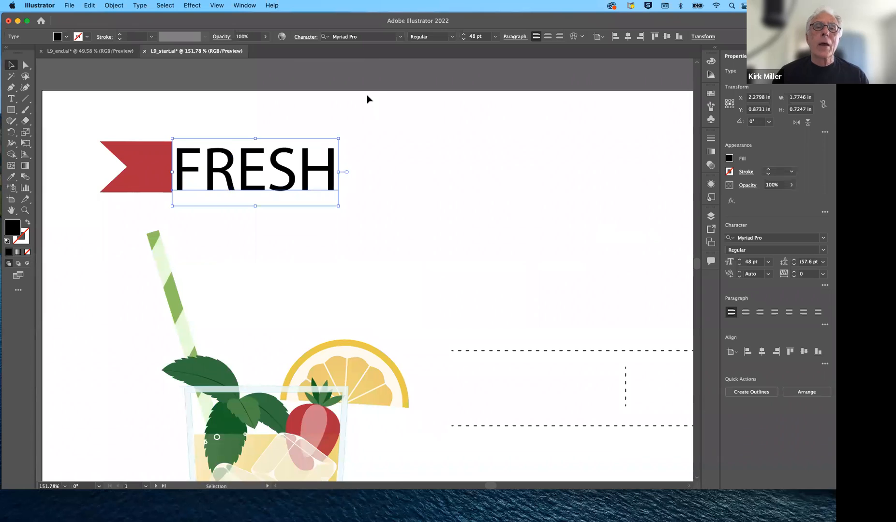
- Browse the font list to preview the FRESH text in different fonts, and close it without applying one
{"action": "left_click", "coordinate": [400, 37]}
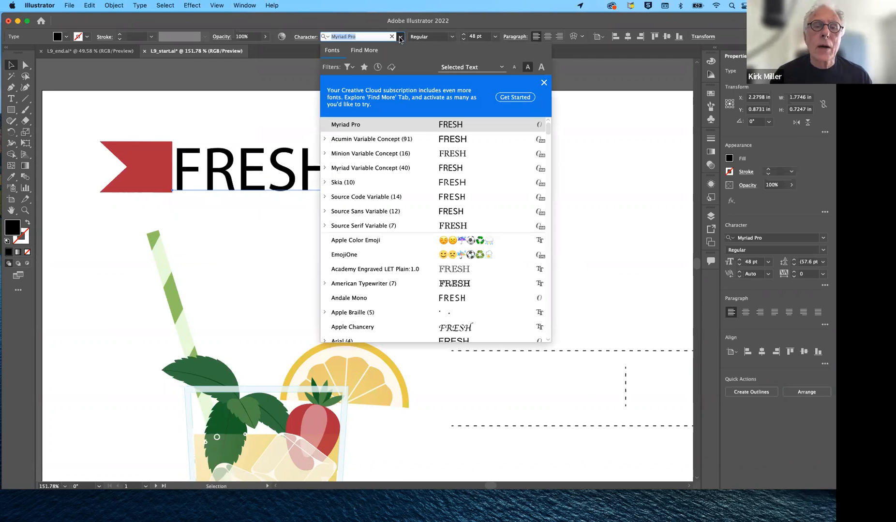
{"action": "key", "text": "Down"}
{"action": "key", "text": "Down"}
{"action": "key", "text": "Down"}
{"action": "key", "text": "Down"}
{"action": "key", "text": "Down"}
{"action": "key", "text": "Down"}
{"action": "key", "text": "Down"}
{"action": "key", "text": "Down"}
{"action": "key", "text": "Down"}
{"action": "key", "text": "Down"}
{"action": "key", "text": "Down"}
{"action": "key", "text": "Down"}
{"action": "key", "text": "Down"}
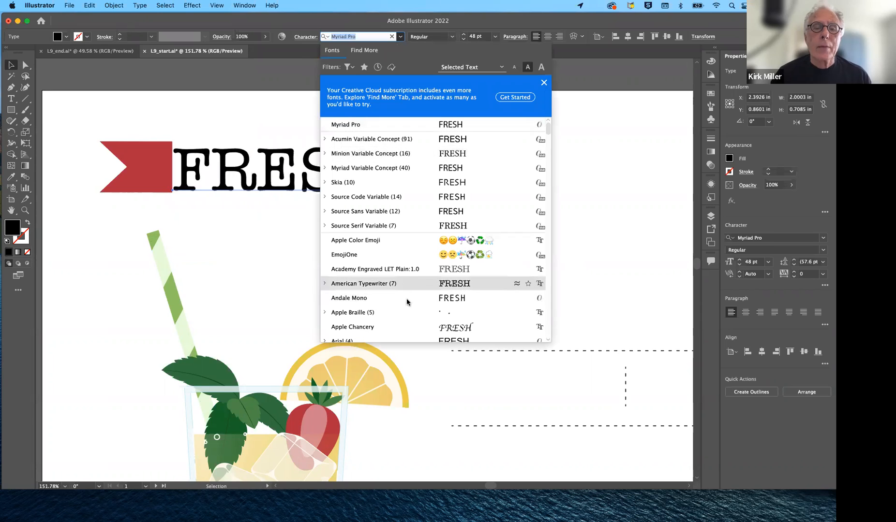
{"action": "scroll", "coordinate": [405, 317], "scroll_direction": "down", "scroll_amount": 2}
{"action": "scroll", "coordinate": [405, 317], "scroll_direction": "down", "scroll_amount": 3}
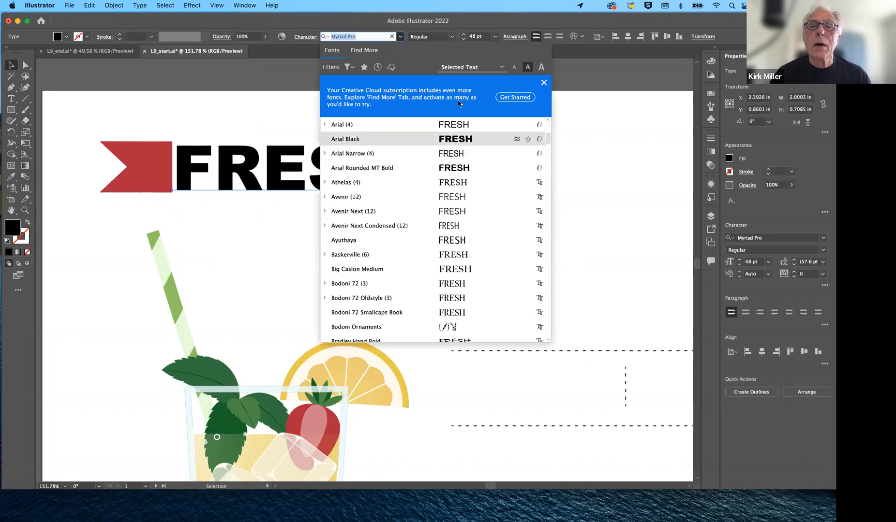
{"action": "scroll", "coordinate": [401, 257], "scroll_direction": "down", "scroll_amount": 1}
{"action": "scroll", "coordinate": [401, 257], "scroll_direction": "down", "scroll_amount": 20}
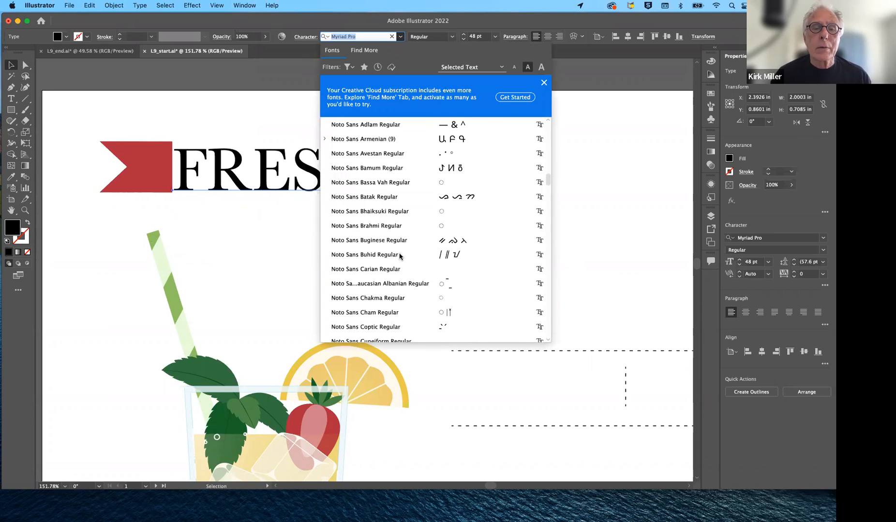
{"action": "scroll", "coordinate": [398, 255], "scroll_direction": "down", "scroll_amount": 20}
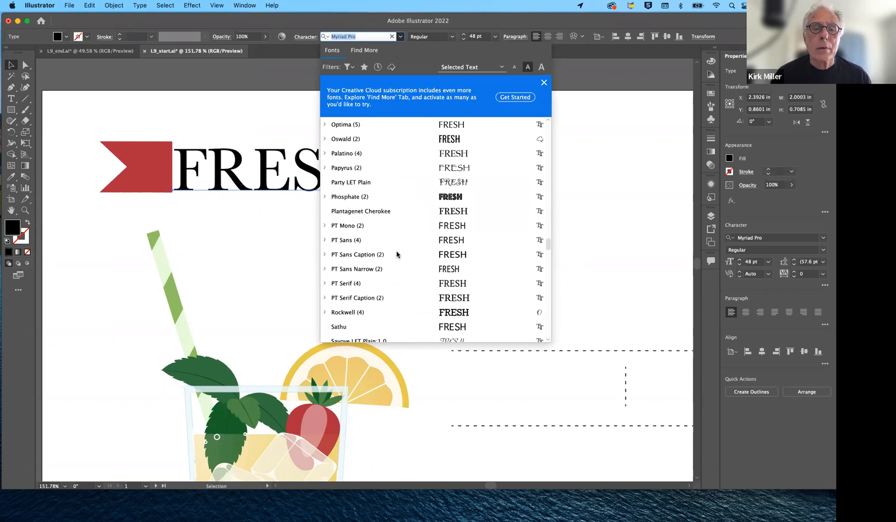
{"action": "scroll", "coordinate": [396, 255], "scroll_direction": "down", "scroll_amount": 2}
{"action": "scroll", "coordinate": [397, 254], "scroll_direction": "up", "scroll_amount": 10}
{"action": "scroll", "coordinate": [397, 254], "scroll_direction": "up", "scroll_amount": 6}
{"action": "scroll", "coordinate": [397, 254], "scroll_direction": "down", "scroll_amount": 6}
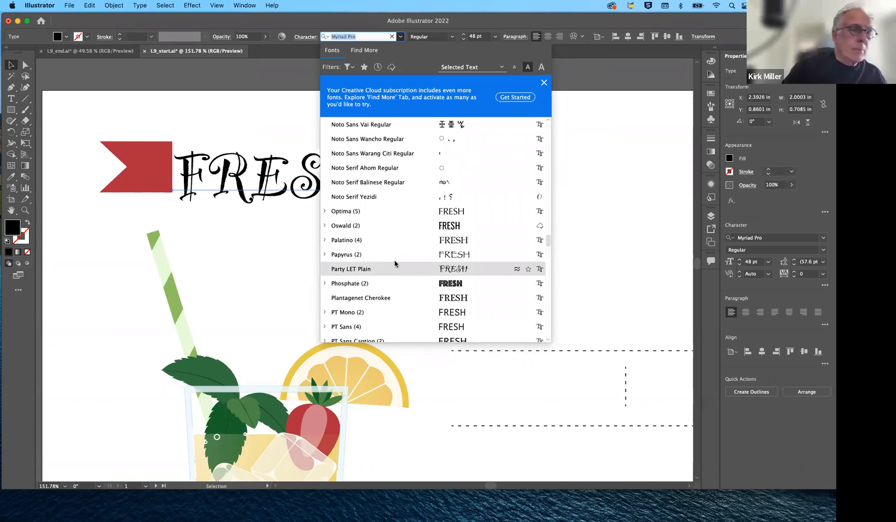
{"action": "left_click", "coordinate": [240, 64]}
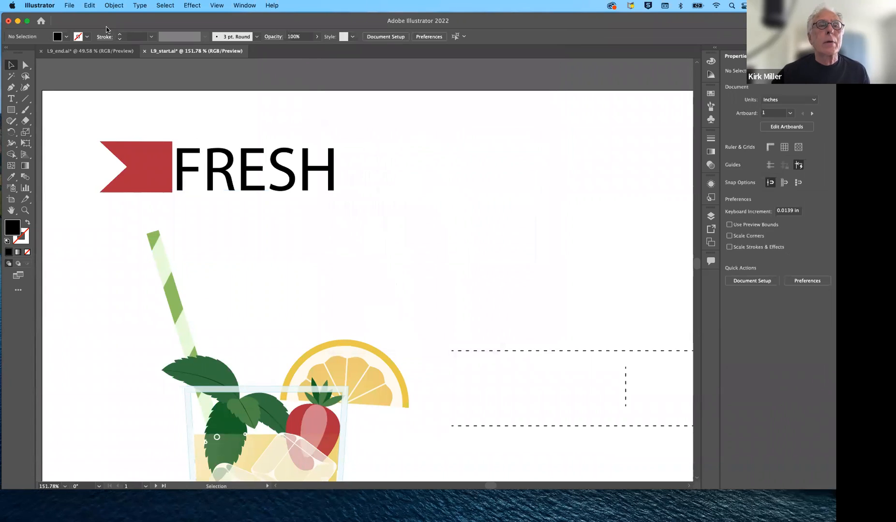
- In the L9_end.ai document, check the fonts used for the directions, the STRAWBERRY LEMONADE title and the FRESH label
{"action": "left_click", "coordinate": [114, 50]}
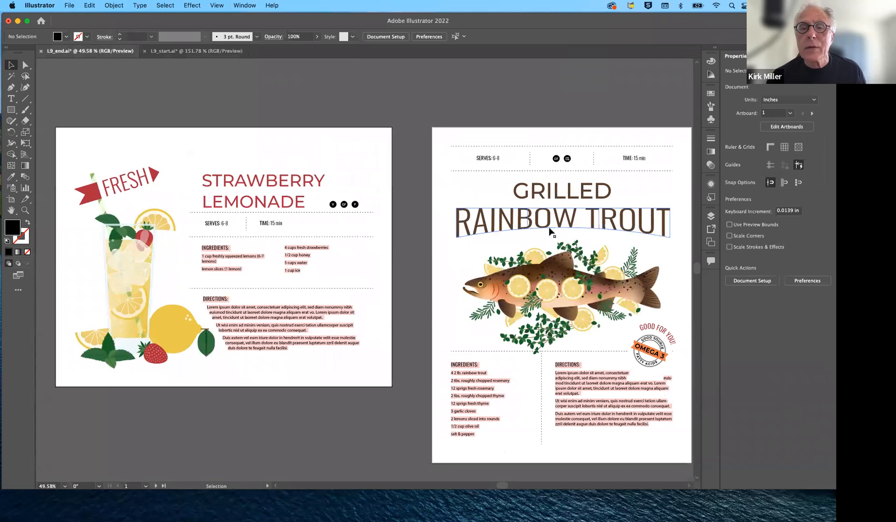
{"action": "left_click", "coordinate": [566, 368]}
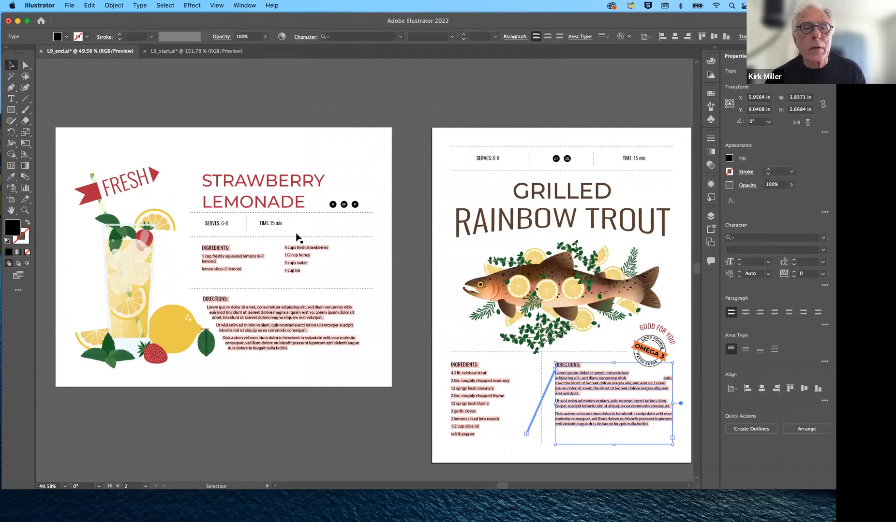
{"action": "left_click", "coordinate": [294, 185]}
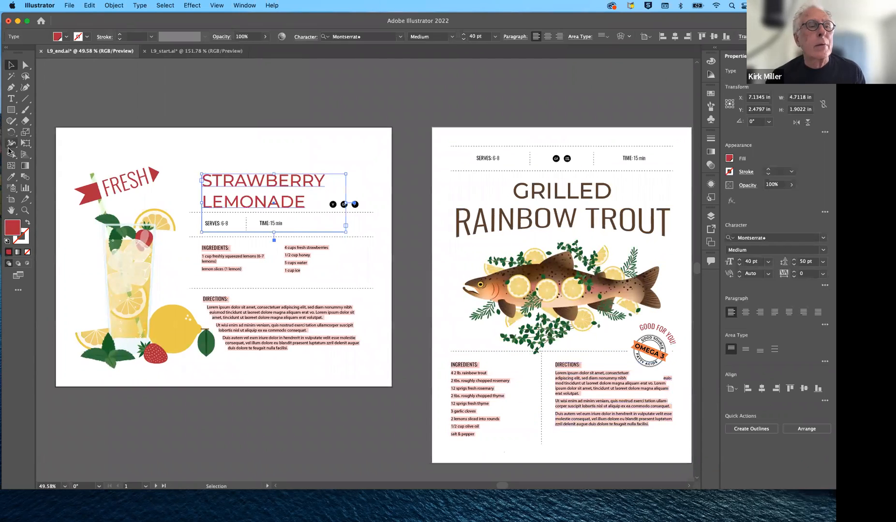
{"action": "left_click", "coordinate": [11, 98]}
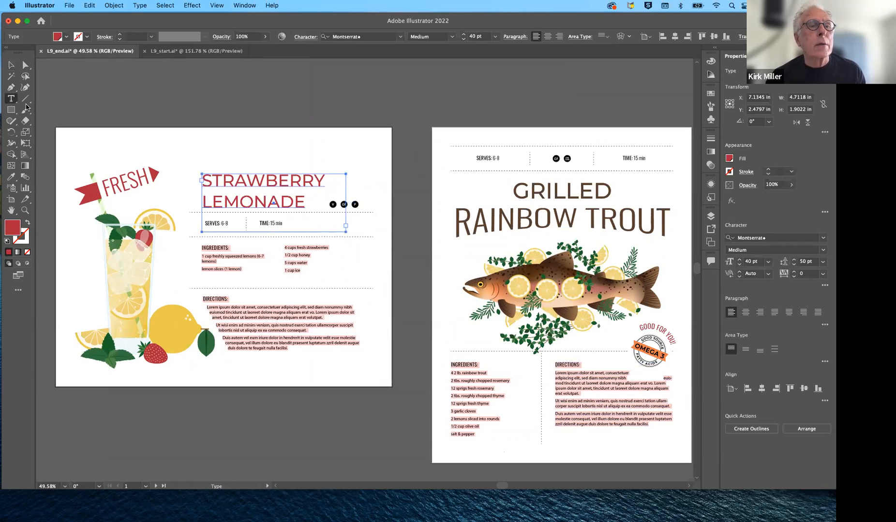
{"action": "left_click", "coordinate": [265, 183]}
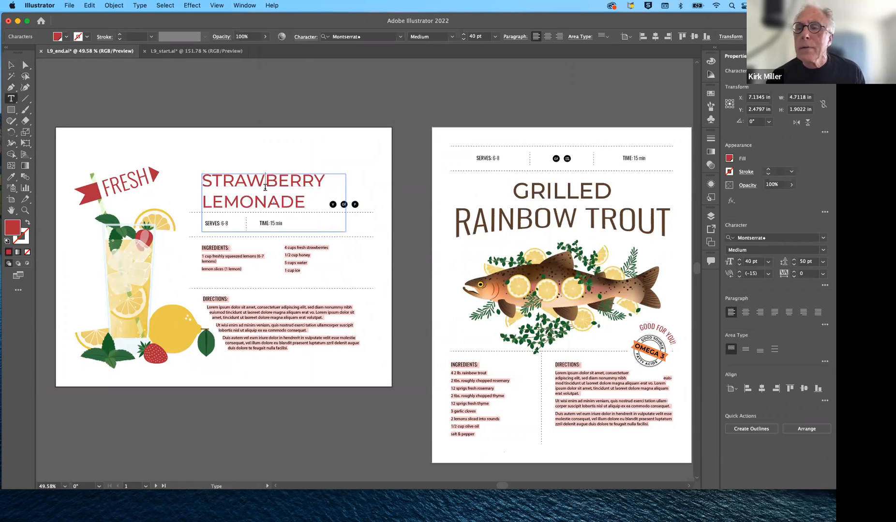
{"action": "left_click", "coordinate": [136, 173]}
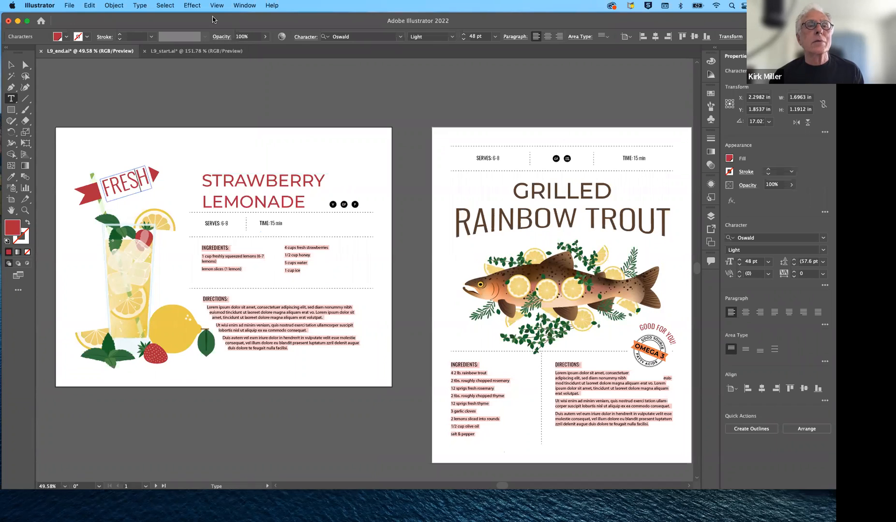
- Return to the L9_start.ai document and select all the characters of the FRESH text
{"action": "left_click", "coordinate": [198, 51]}
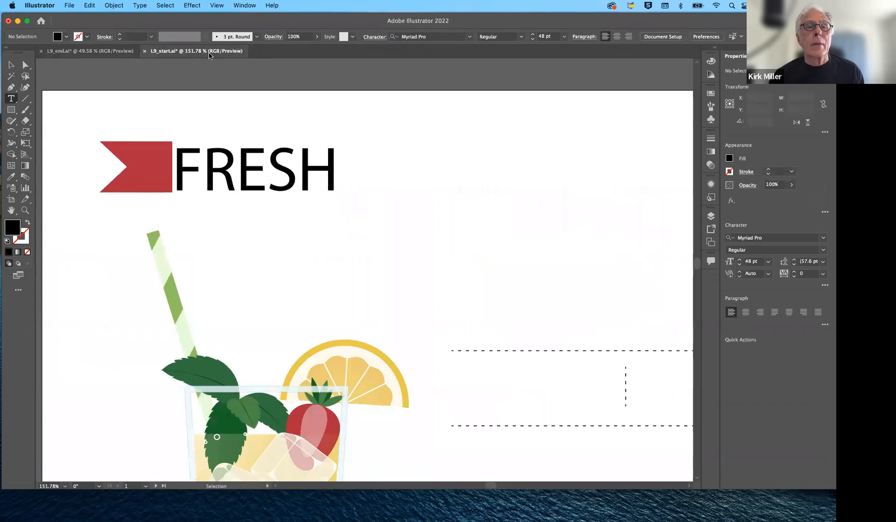
{"action": "left_click", "coordinate": [275, 169]}
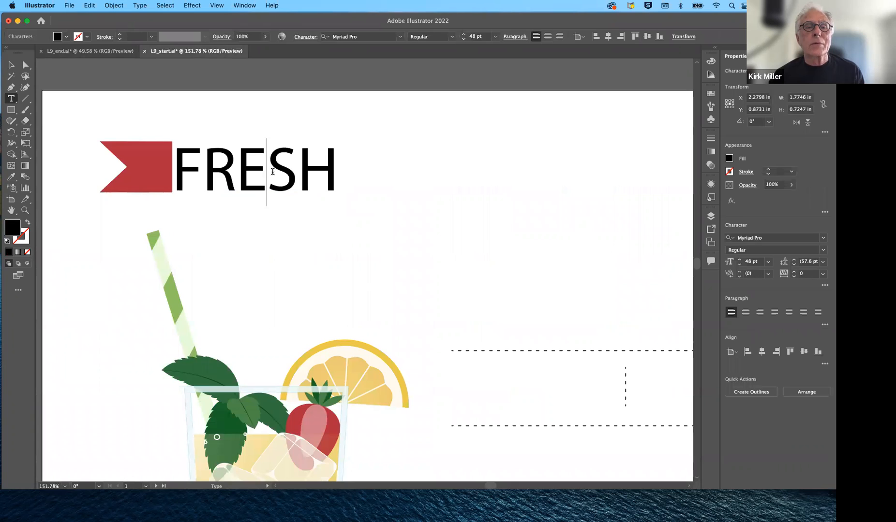
{"action": "left_click_drag", "start_coordinate": [173, 155], "coordinate": [351, 181]}
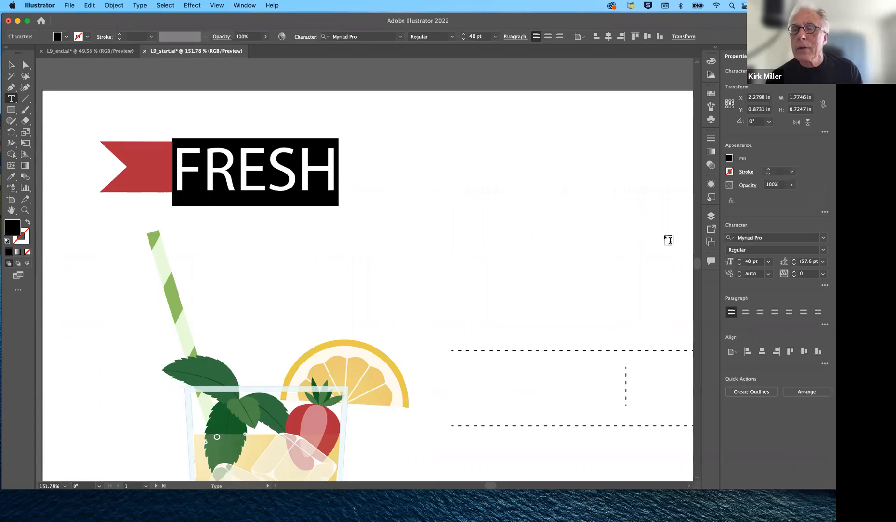
- Set the font of the FRESH text to Oswald Light
{"action": "left_click", "coordinate": [776, 238]}
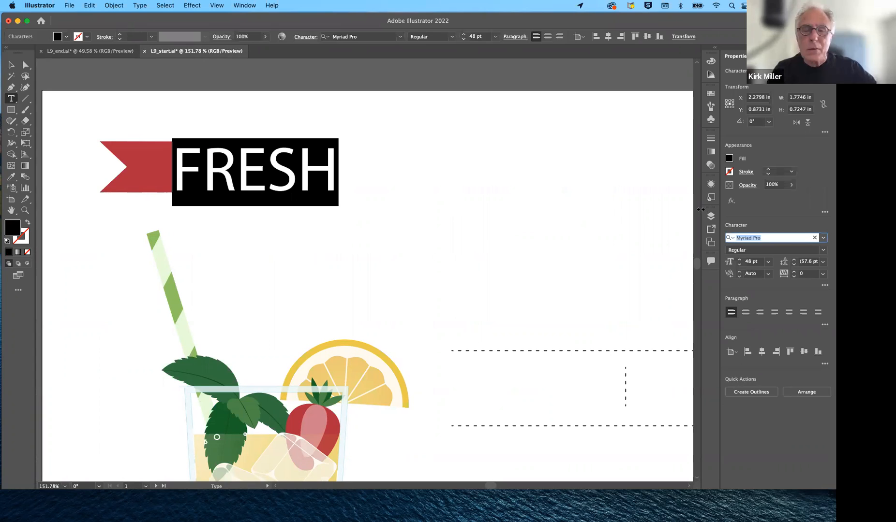
{"action": "type", "text": "odes"}
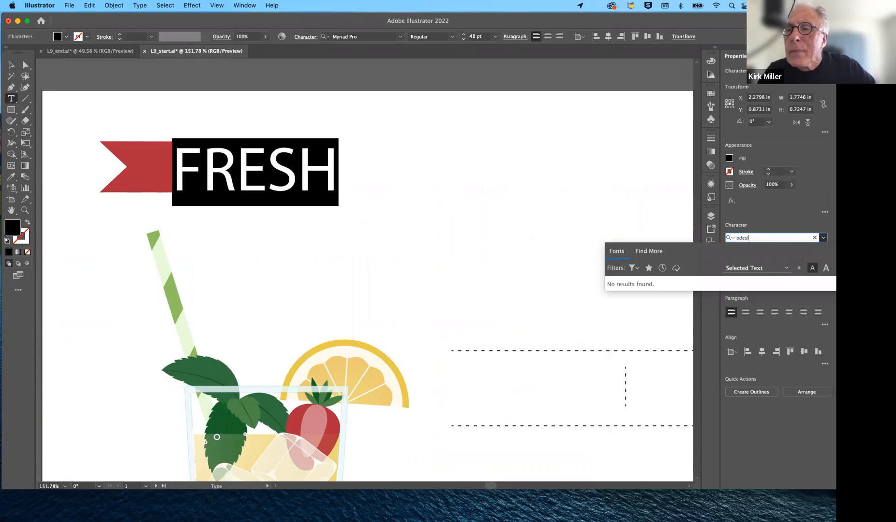
{"action": "key", "text": "BackSpace"}
{"action": "key", "text": "BackSpace"}
{"action": "key", "text": "BackSpace"}
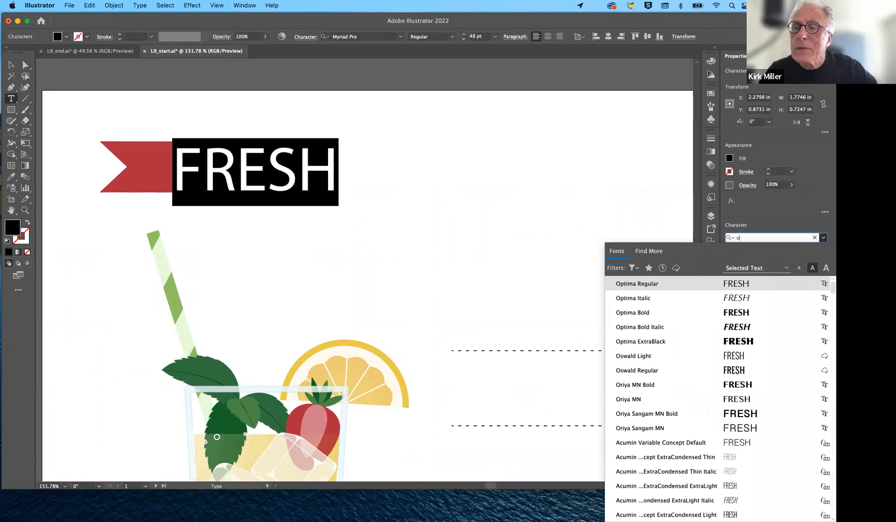
{"action": "type", "text": "des"}
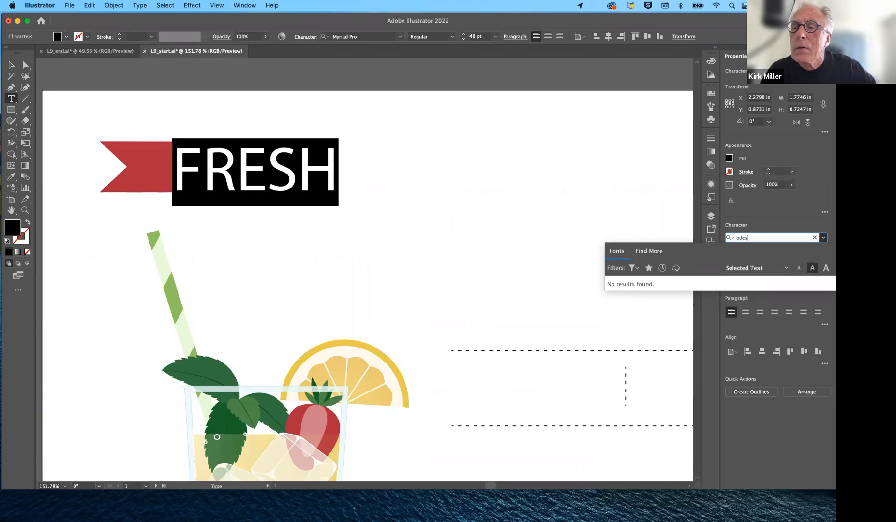
{"action": "key", "text": "BackSpace"}
{"action": "key", "text": "BackSpace"}
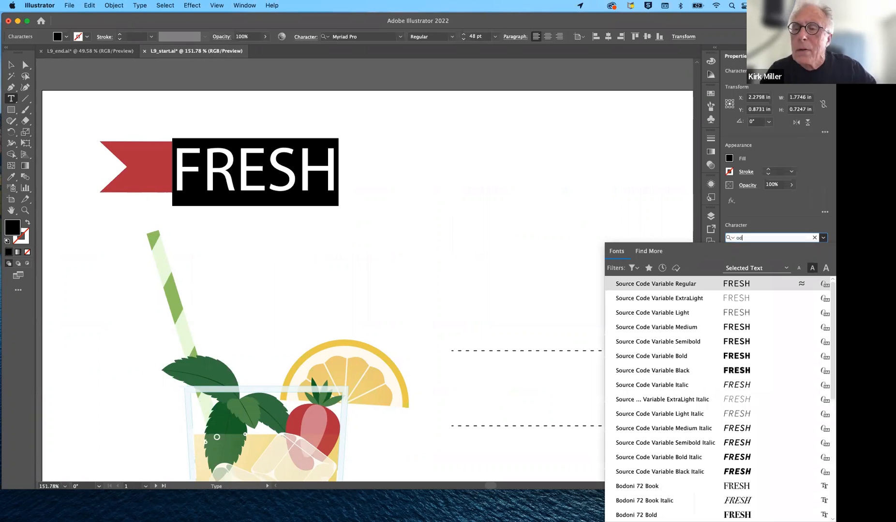
{"action": "key", "text": "BackSpace"}
{"action": "type", "text": "swal"}
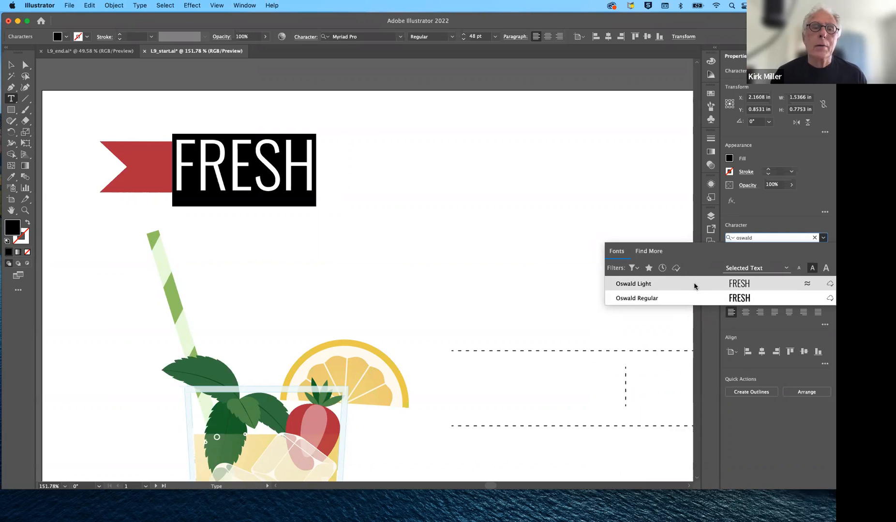
{"action": "left_click", "coordinate": [694, 285]}
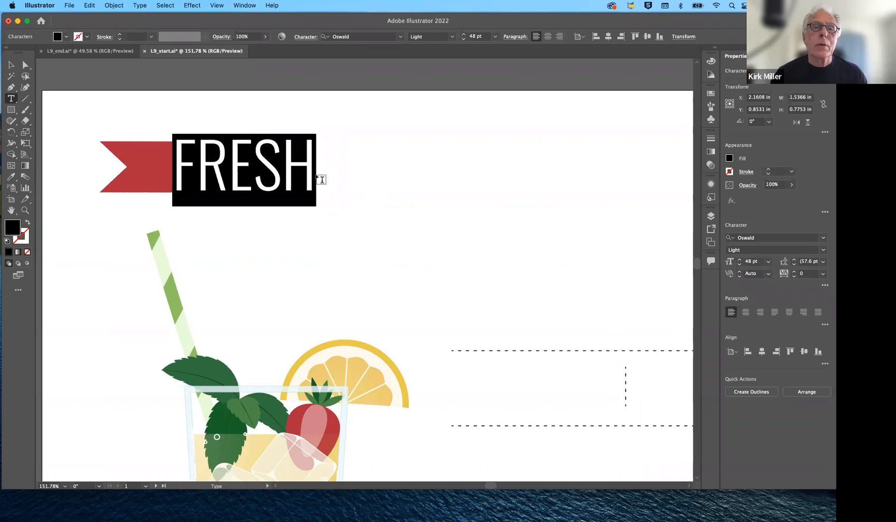
{"action": "left_click", "coordinate": [295, 173]}
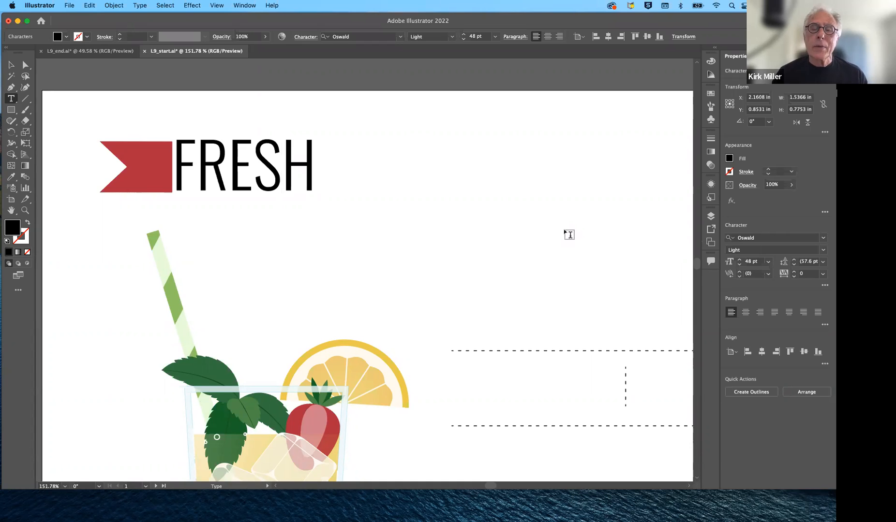
- Create an area type box about 1.25 by 0.93 in above the dashed lines and enter STRAWBERRY LEMONAGDE in it
{"action": "scroll", "coordinate": [569, 235], "scroll_direction": "down", "scroll_amount": 2}
{"action": "scroll", "coordinate": [569, 234], "scroll_direction": "down", "scroll_amount": 3}
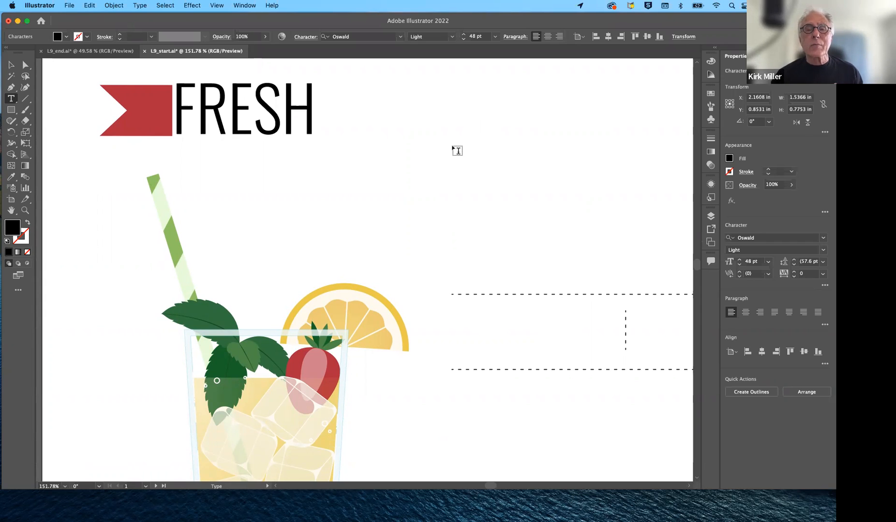
{"action": "mouse_move", "coordinate": [449, 144]}
{"action": "left_mouse_down"}
{"action": "mouse_move", "coordinate": [510, 168]}
{"action": "mouse_move", "coordinate": [566, 229]}
{"action": "left_mouse_up"}
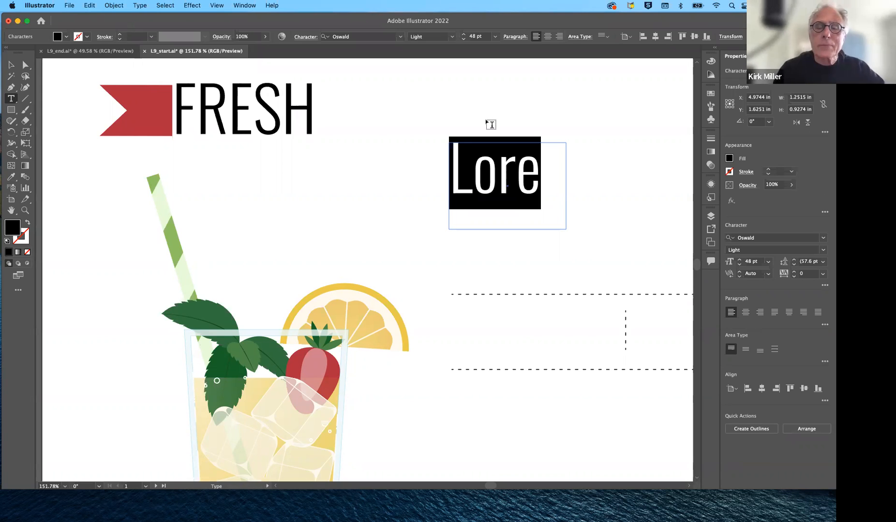
{"action": "type", "text": "STRA"}
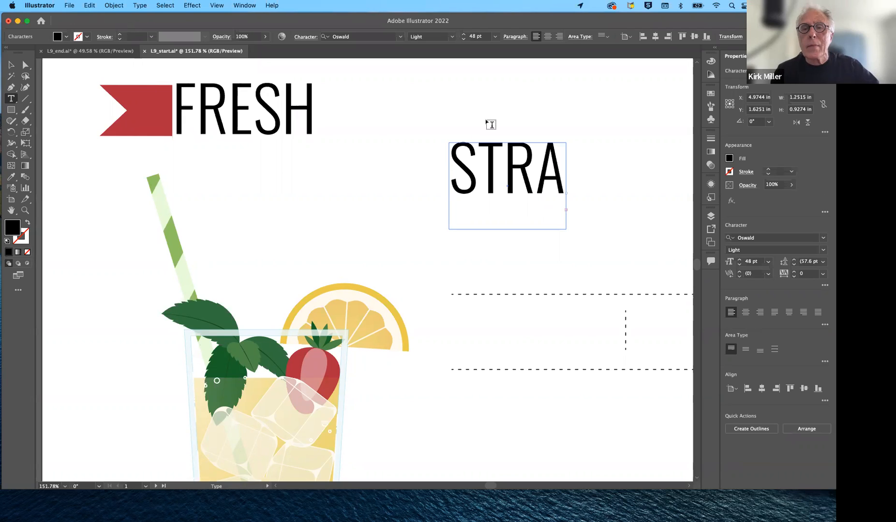
- Move the title's text frame slightly up and to the left, and enlarge it to about 2.83 by 2.48 in
{"action": "left_click", "coordinate": [25, 68]}
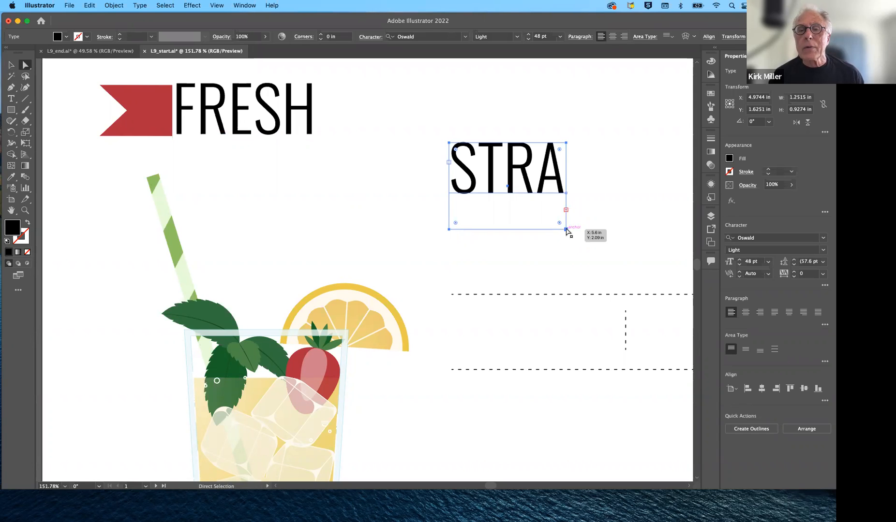
{"action": "left_click_drag", "start_coordinate": [566, 230], "coordinate": [539, 216]}
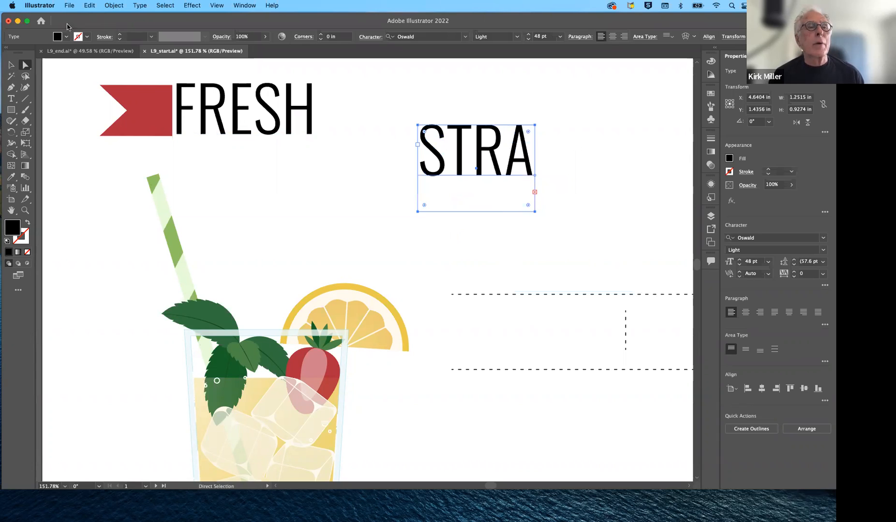
{"action": "key", "text": "v"}
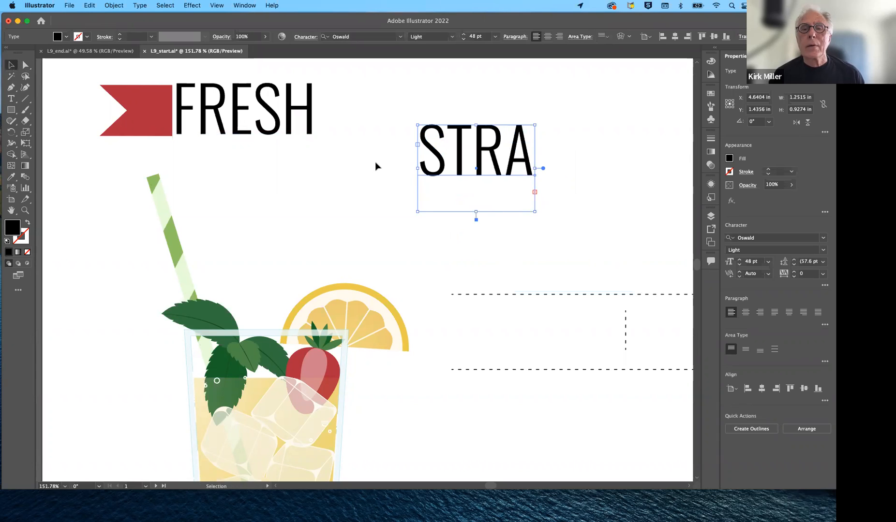
{"action": "left_click_drag", "start_coordinate": [533, 212], "coordinate": [682, 356]}
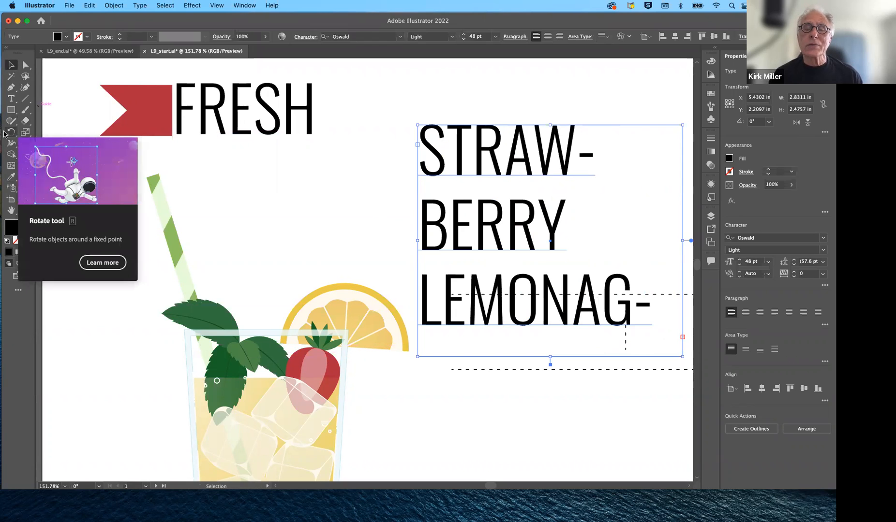
- Widen the title's text frame to about 4.44 in so that each word fits on its own line
{"action": "left_click", "coordinate": [11, 99]}
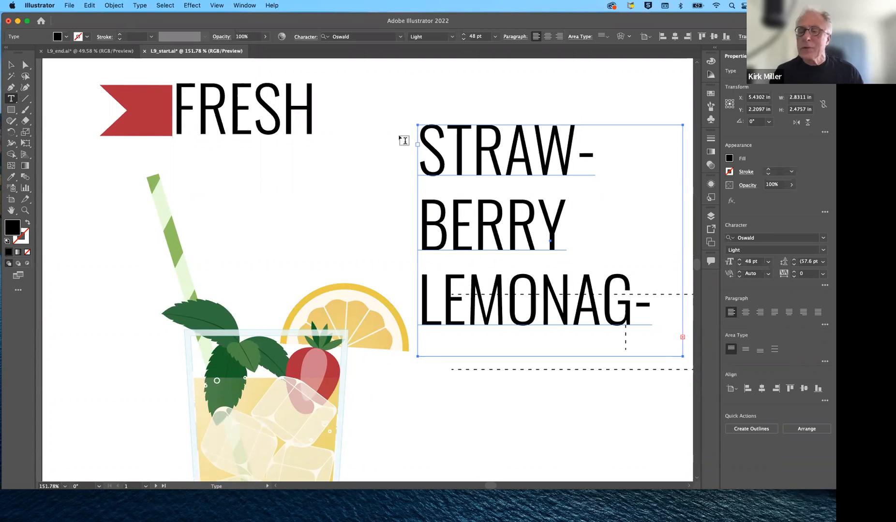
{"action": "scroll", "coordinate": [368, 164], "scroll_direction": "down", "scroll_amount": 1}
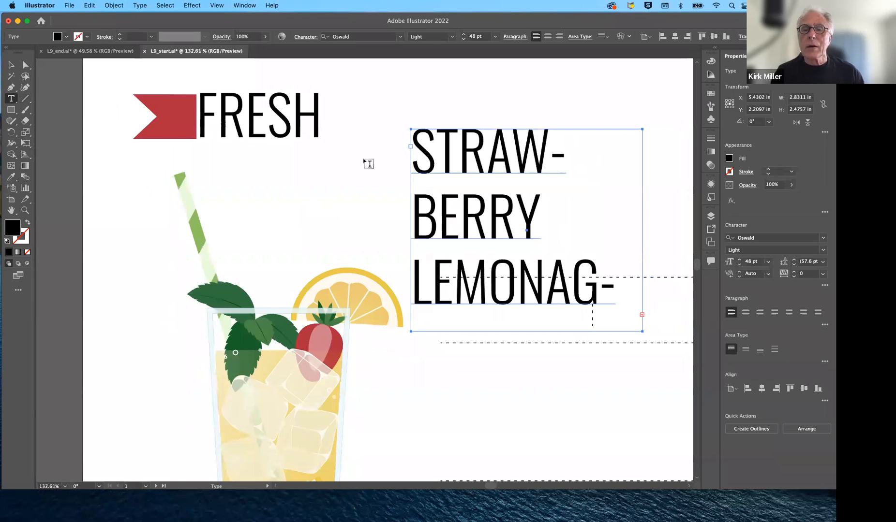
{"action": "scroll", "coordinate": [368, 163], "scroll_direction": "down", "scroll_amount": 1}
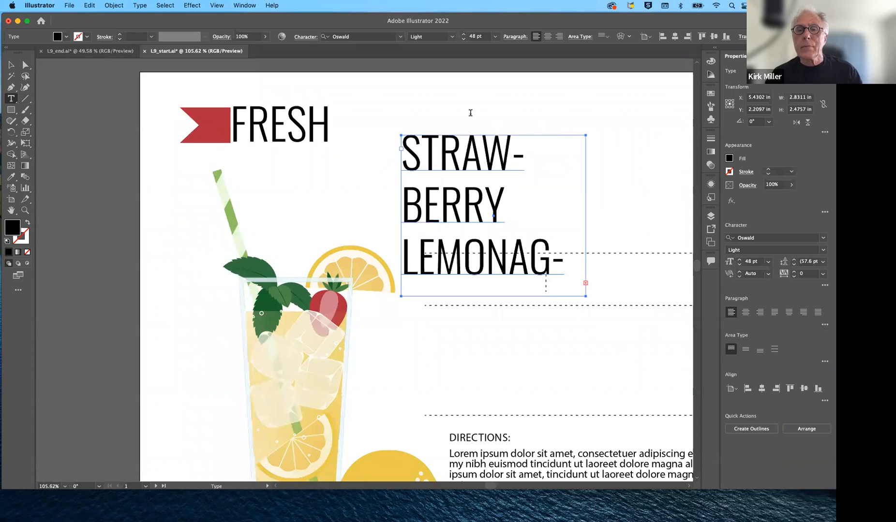
{"action": "left_click", "coordinate": [10, 63]}
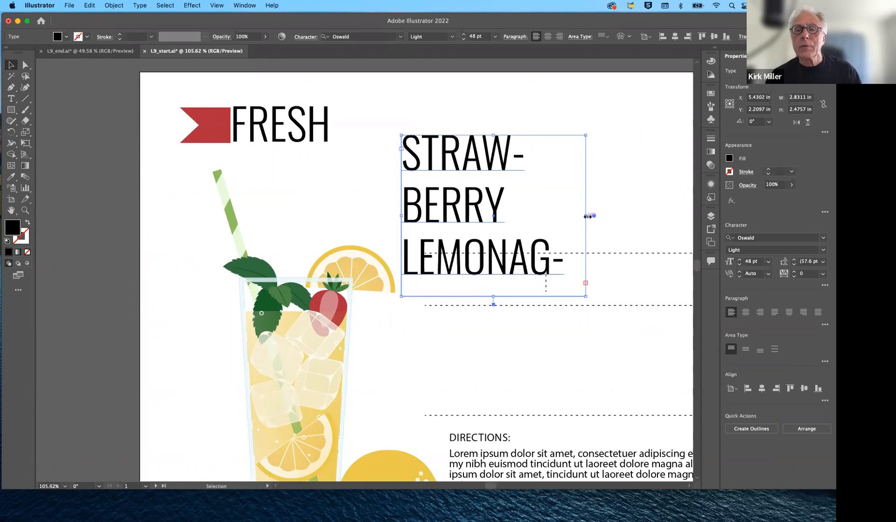
{"action": "left_click_drag", "start_coordinate": [586, 216], "coordinate": [691, 212]}
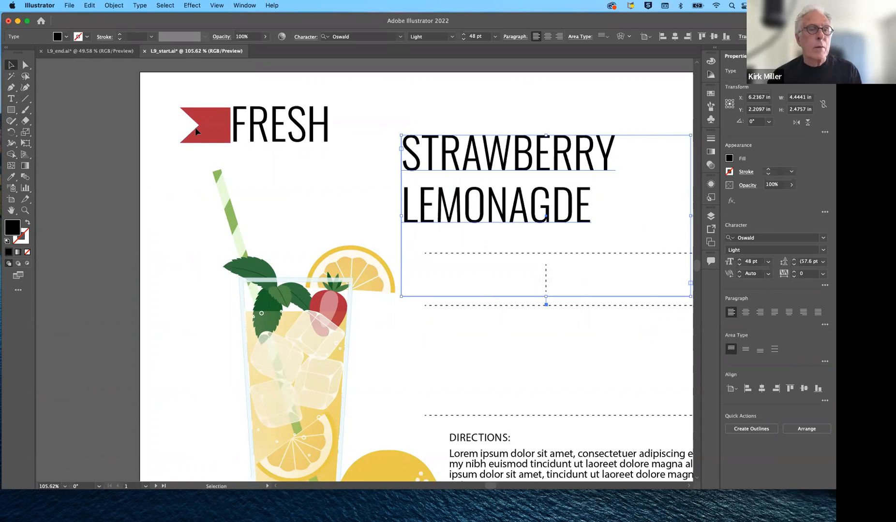
- Delete the stray G from LEMONAGDE in the title text so that it reads LEMONADE
{"action": "left_click", "coordinate": [10, 100]}
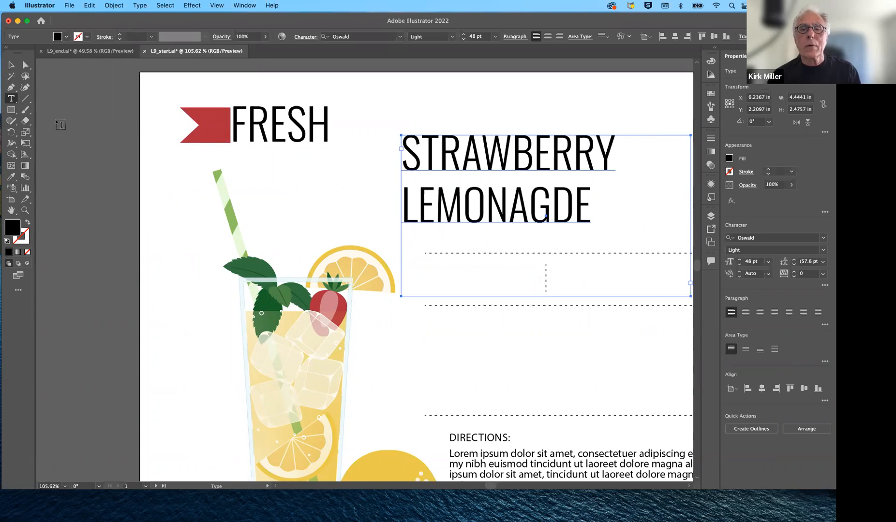
{"action": "left_click", "coordinate": [547, 212]}
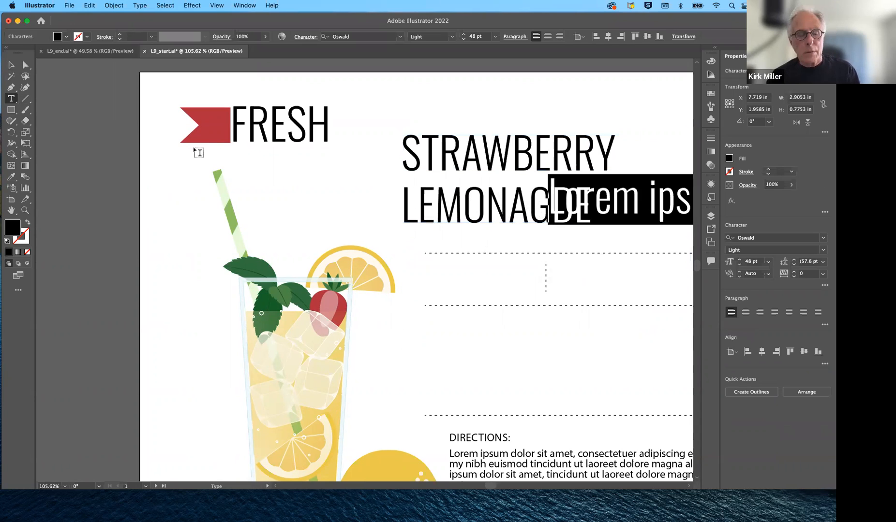
{"action": "key", "text": "super+z"}
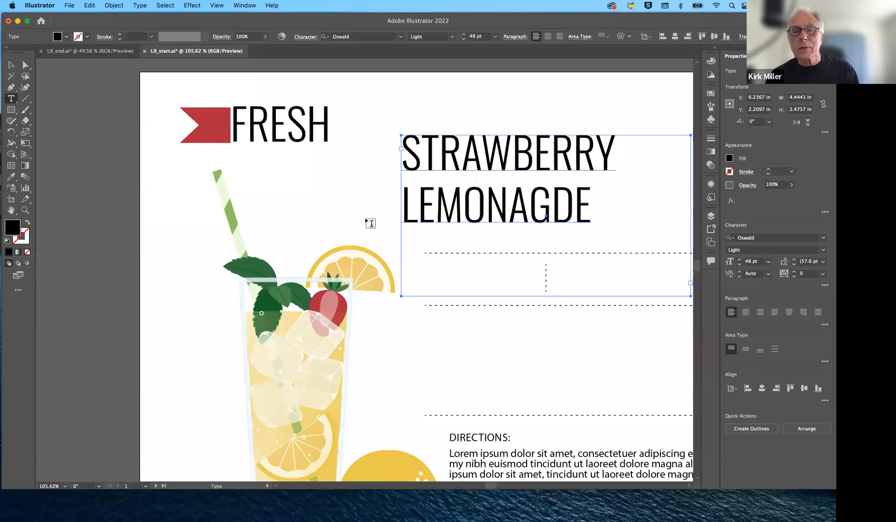
{"action": "left_click", "coordinate": [529, 218]}
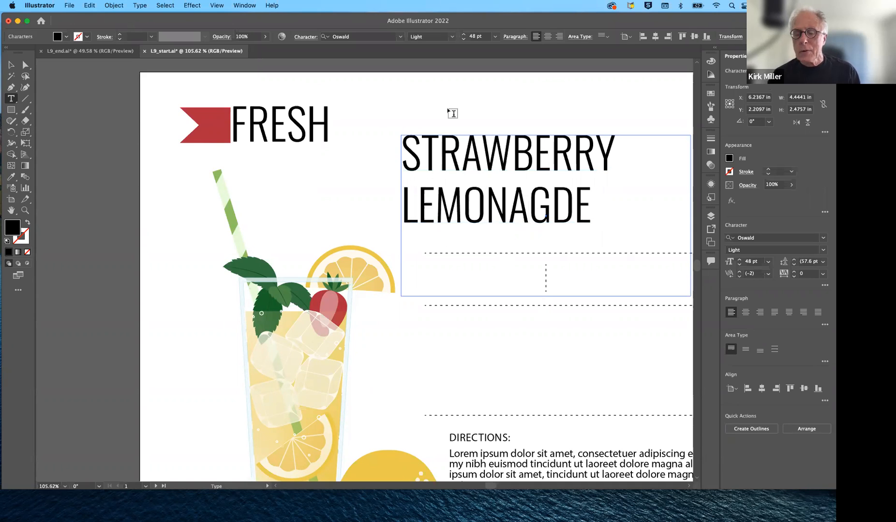
{"action": "key", "text": "Right"}
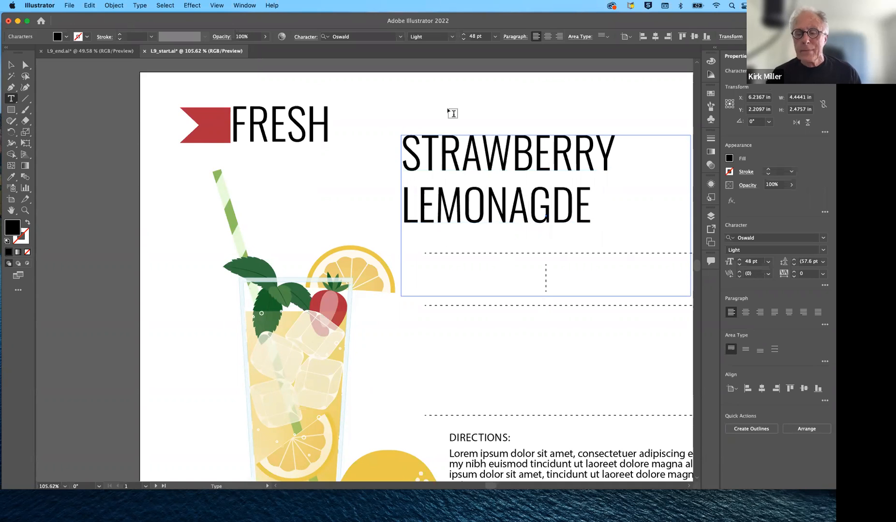
{"action": "key", "text": "BackSpace"}
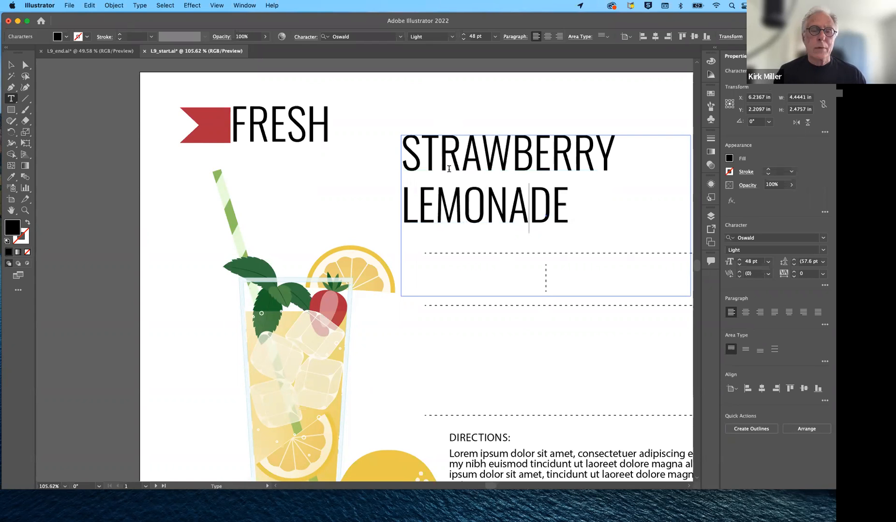
- Widen the title's text frame to about 6.43 in so that STRAWBERRY LEMONADE runs on one line
{"action": "key", "text": "super+0"}
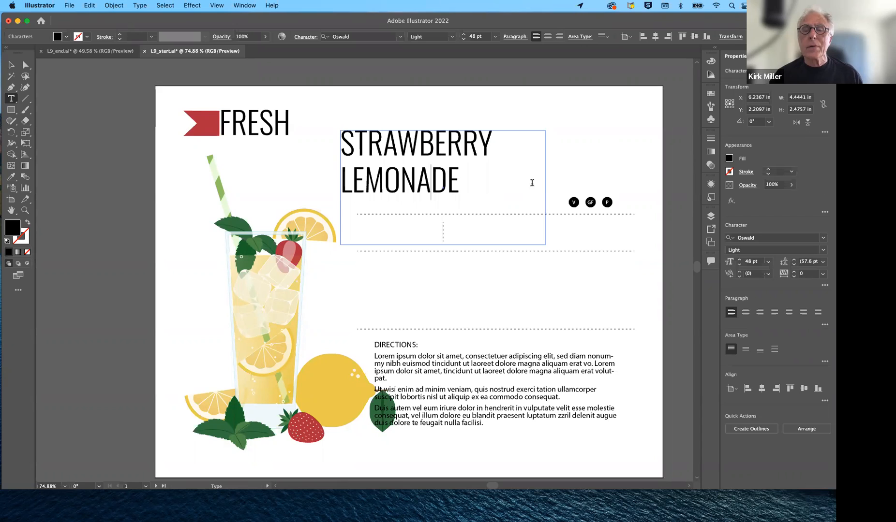
{"action": "key", "text": "Escape"}
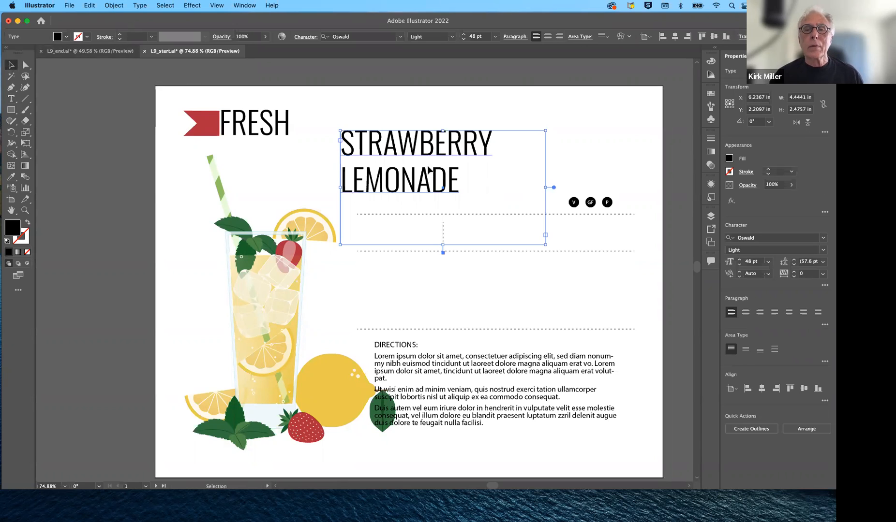
{"action": "left_click_drag", "start_coordinate": [545, 187], "coordinate": [637, 196]}
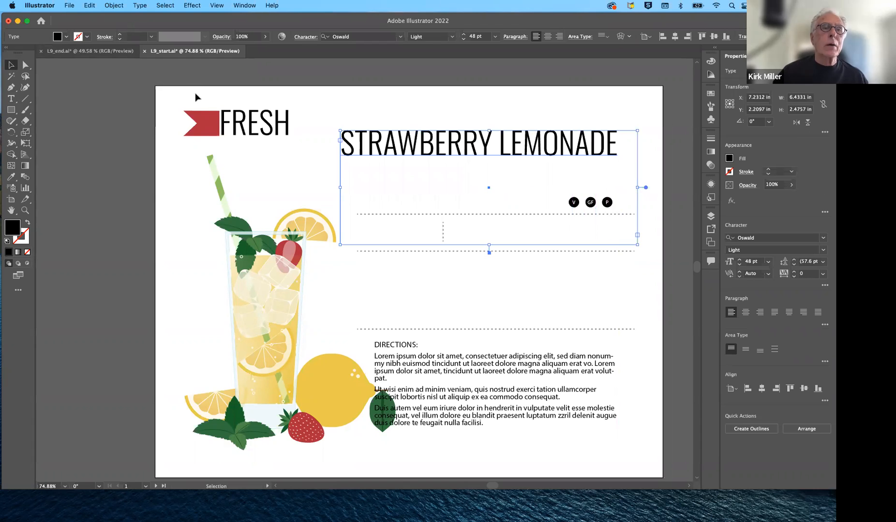
- Check the title's layout in the L9_end.ai document, and narrow the title frame in L9_start.ai to about 4.42 in for two lines
{"action": "left_click", "coordinate": [117, 51]}
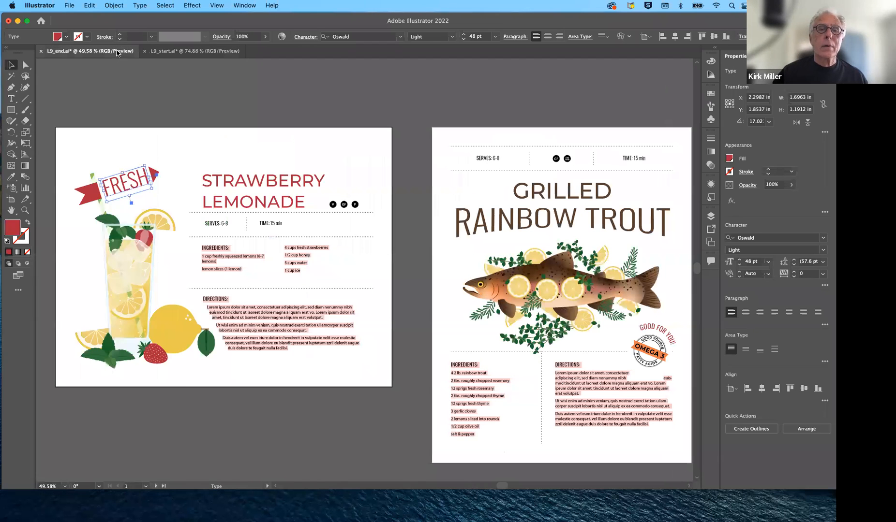
{"action": "left_click", "coordinate": [193, 51]}
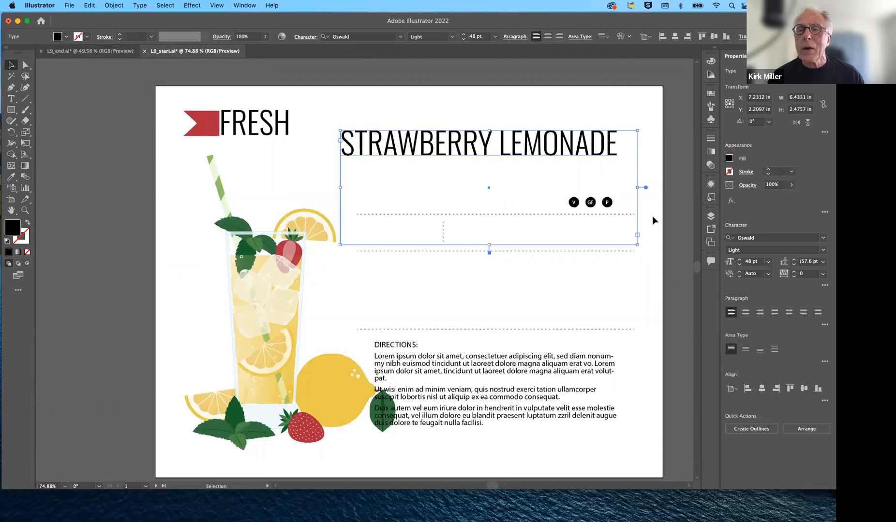
{"action": "left_click_drag", "start_coordinate": [644, 187], "coordinate": [545, 184]}
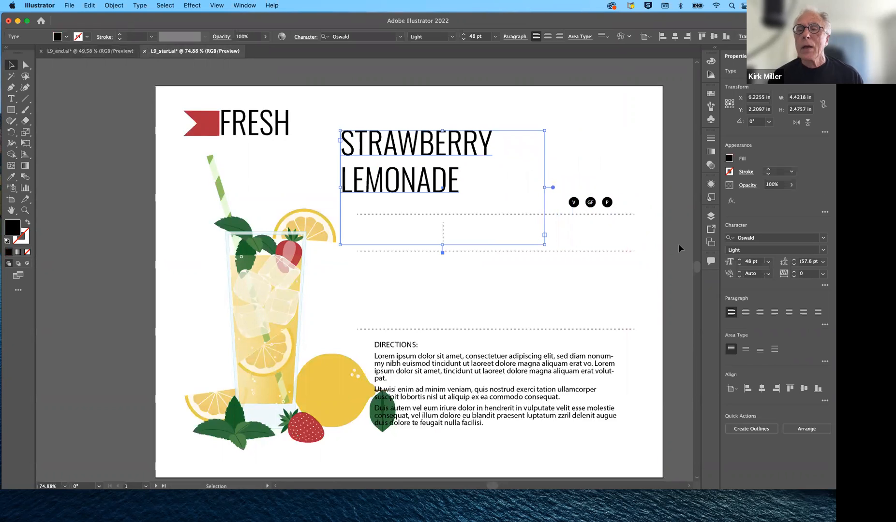
- Set the STRAWBERRY LEMONADE title's font size to 72 pt
{"action": "left_click", "coordinate": [768, 262]}
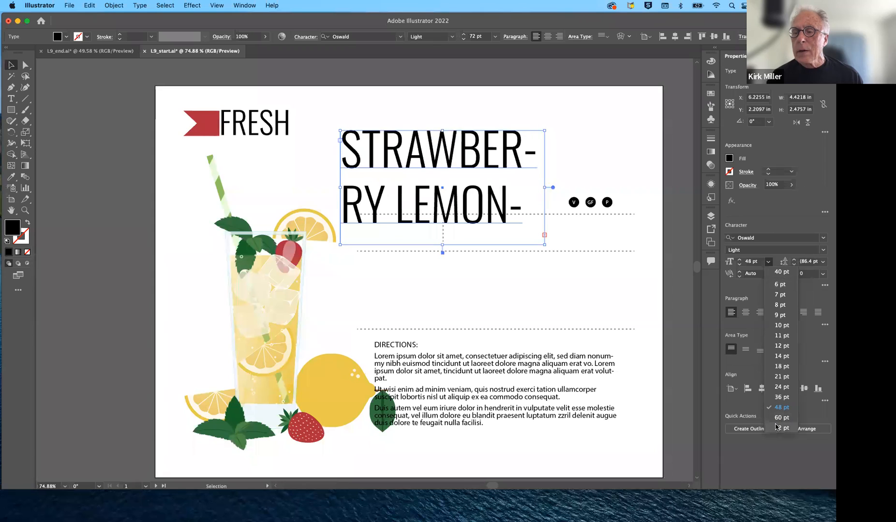
{"action": "left_click", "coordinate": [781, 428]}
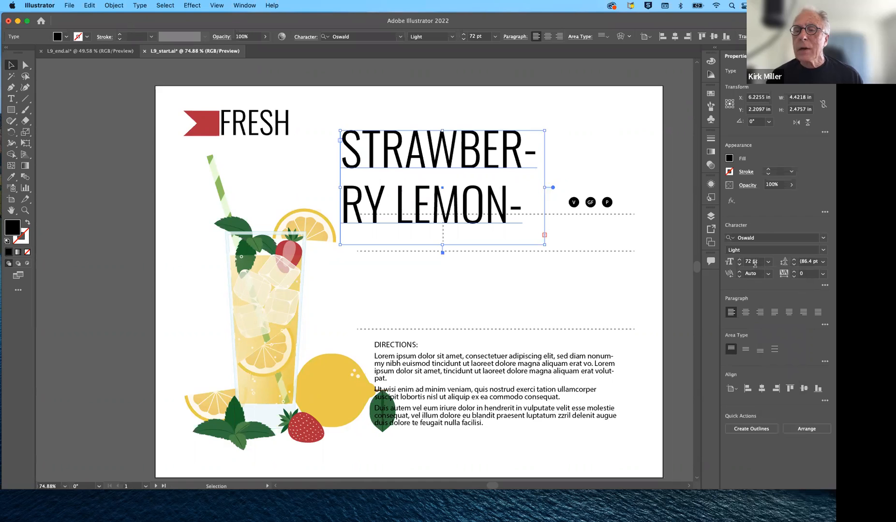
- Try a 720 pt font size with a slightly wider frame on the title, and undo both changes
{"action": "left_click", "coordinate": [751, 261]}
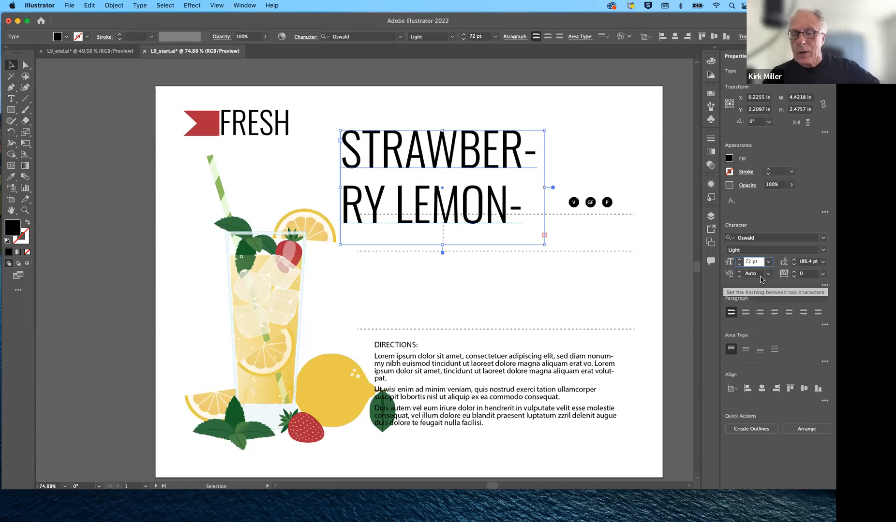
{"action": "type", "text": "720pt"}
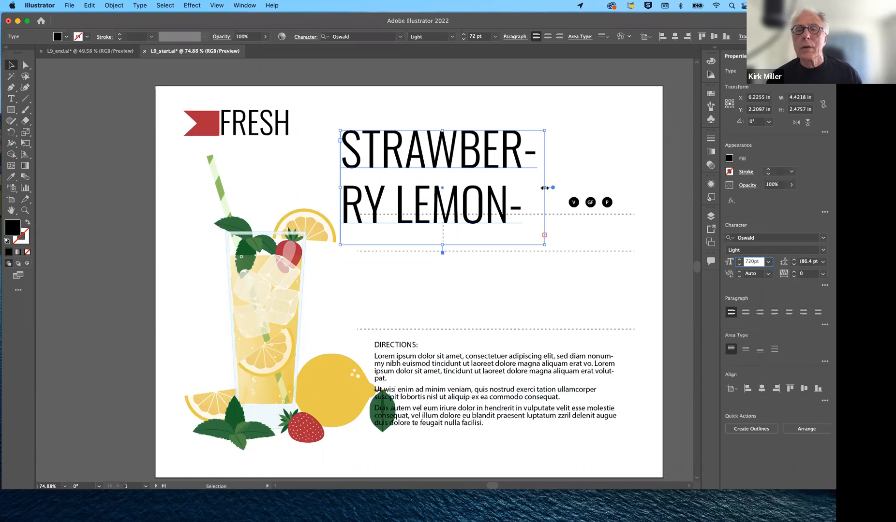
{"action": "mouse_move", "coordinate": [545, 187]}
{"action": "left_mouse_down"}
{"action": "mouse_move", "coordinate": [620, 185]}
{"action": "mouse_move", "coordinate": [555, 187]}
{"action": "left_mouse_up"}
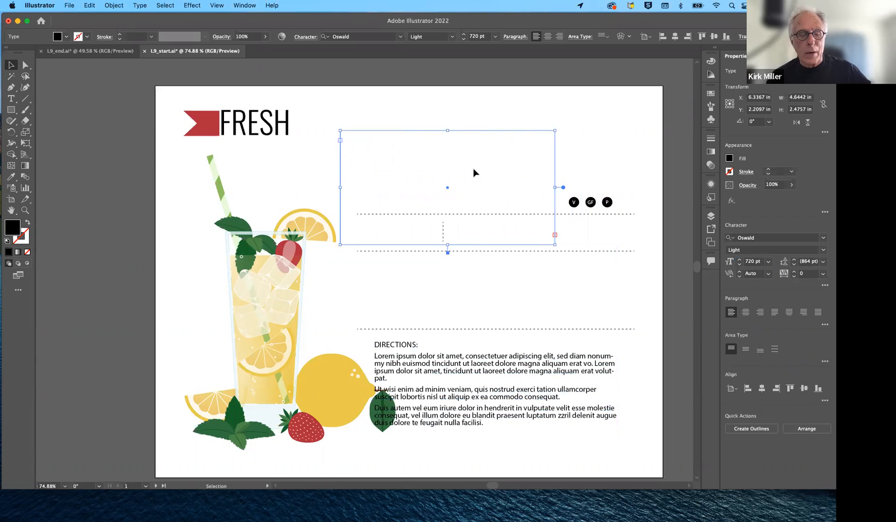
{"action": "key", "text": "super+z"}
{"action": "key", "text": "super+z"}
{"action": "key", "text": "super+z"}
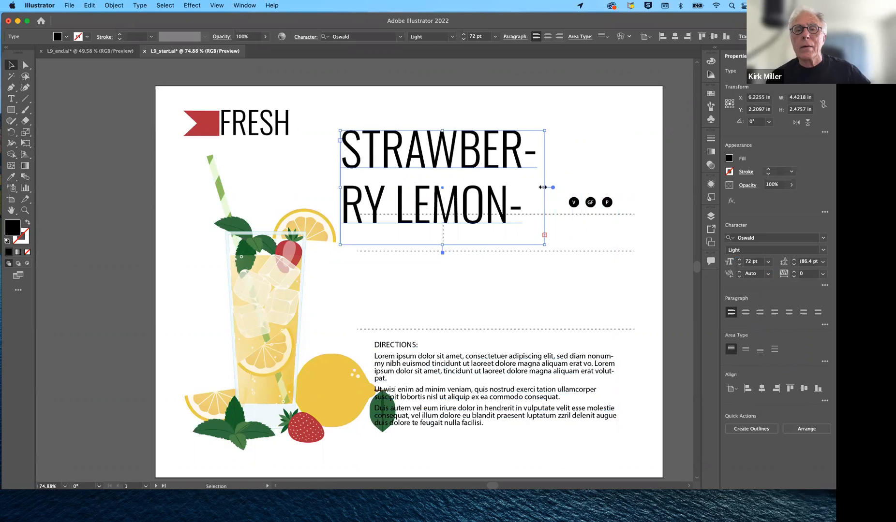
- Widen the title's text frame to about 5.89 in and select all of its text for editing
{"action": "left_click_drag", "start_coordinate": [543, 186], "coordinate": [612, 187]}
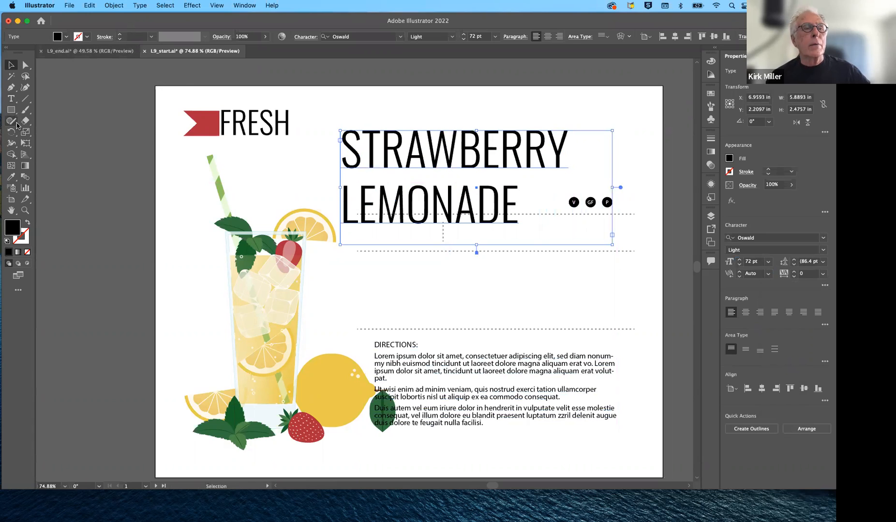
{"action": "left_click", "coordinate": [11, 99]}
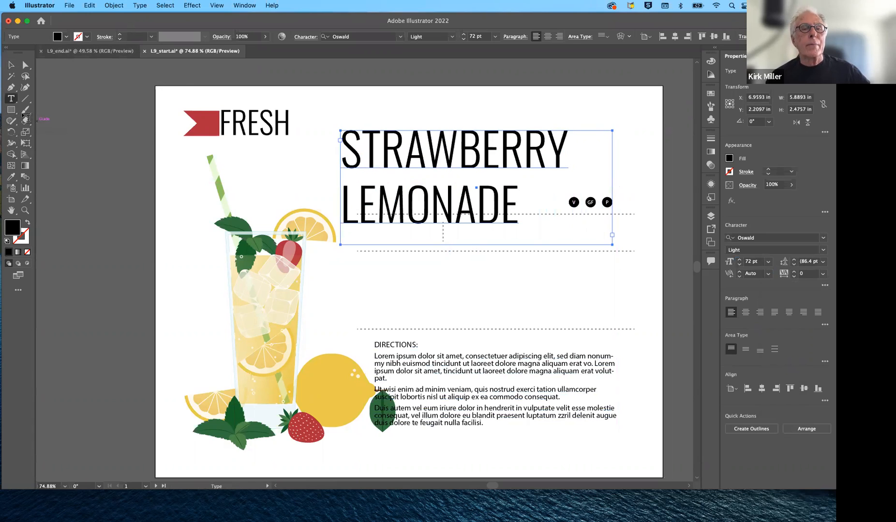
{"action": "left_click", "coordinate": [347, 155]}
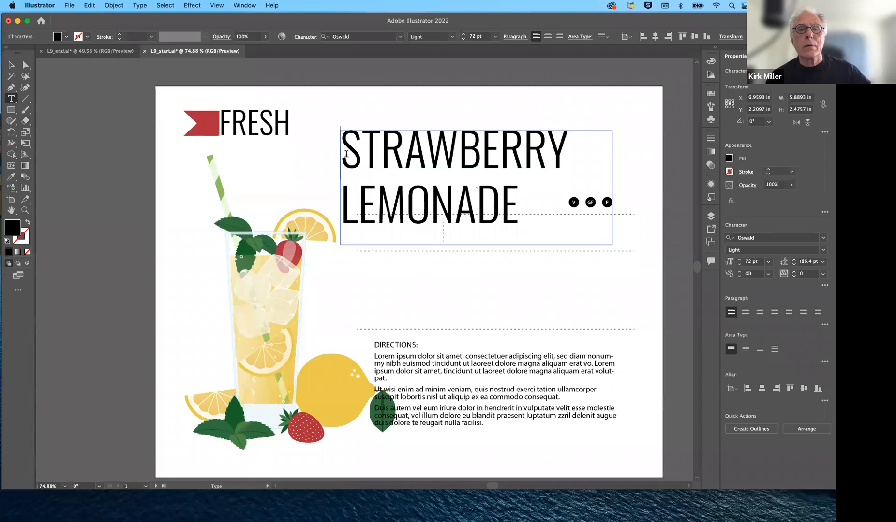
{"action": "key", "text": "ctrl+a"}
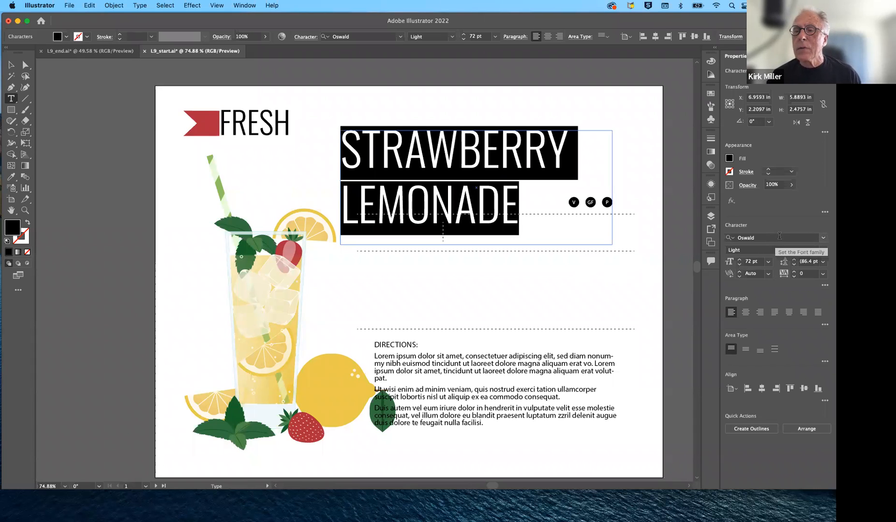
{"action": "left_click", "coordinate": [773, 238]}
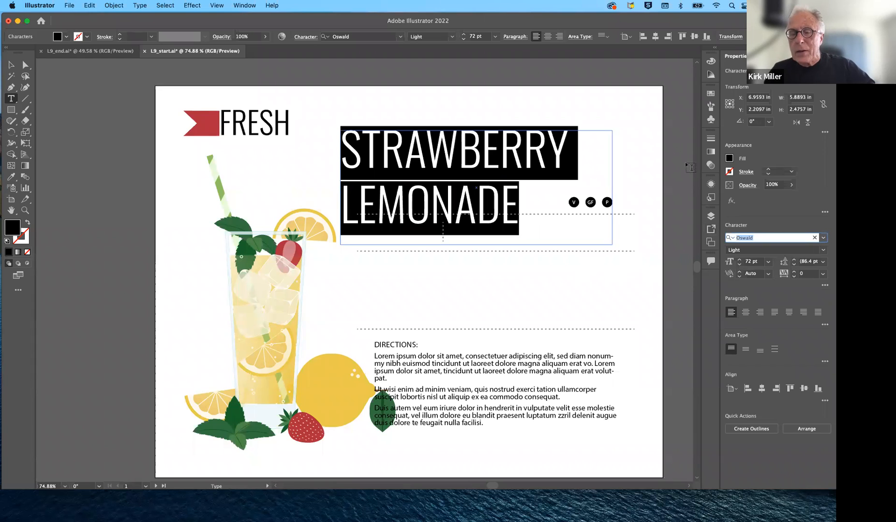
{"action": "type", "text": "MONY"}
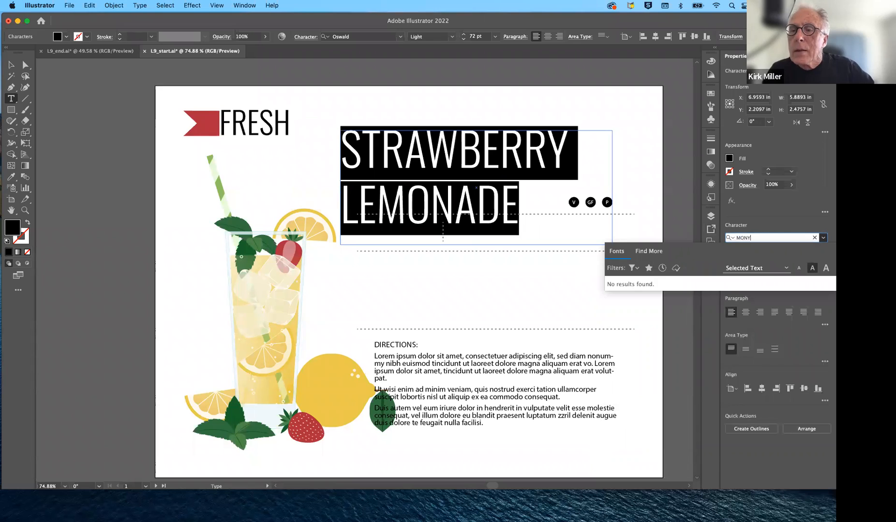
{"action": "key", "text": "BackSpace"}
{"action": "type", "text": "T"}
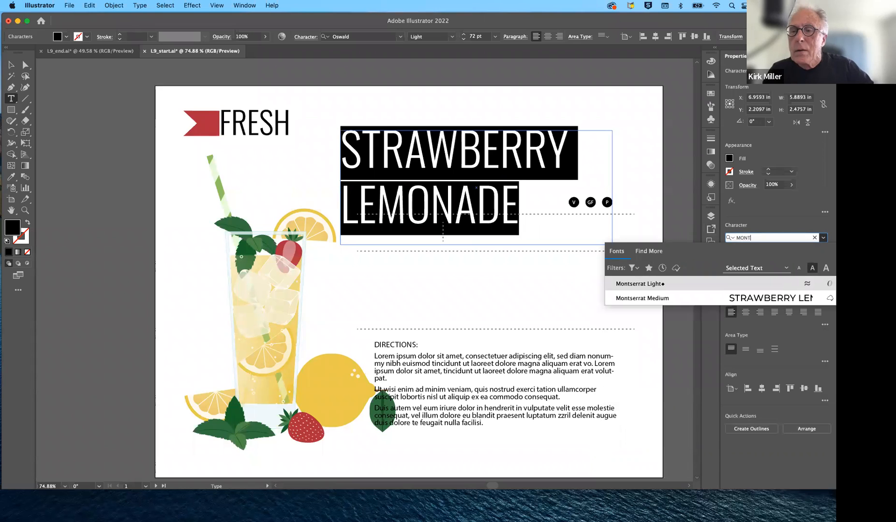
{"action": "right_click", "coordinate": [691, 160]}
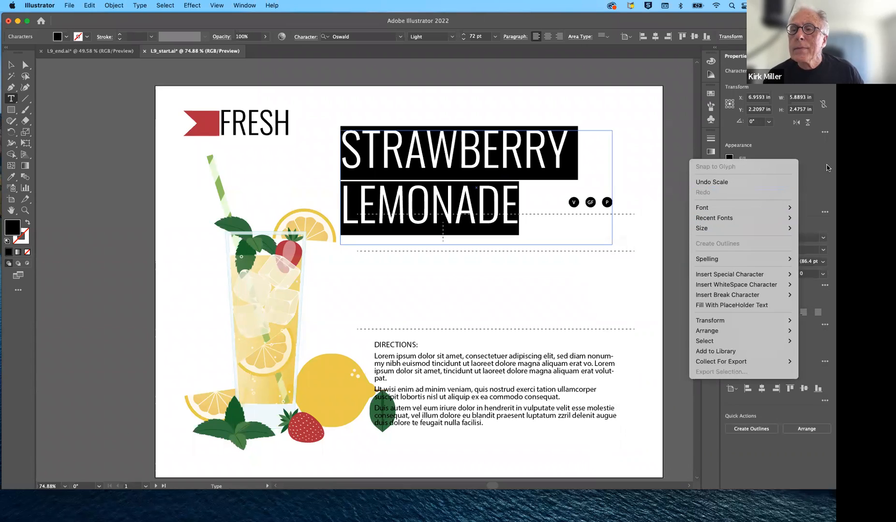
{"action": "left_click", "coordinate": [827, 168]}
{"action": "left_click", "coordinate": [764, 250]}
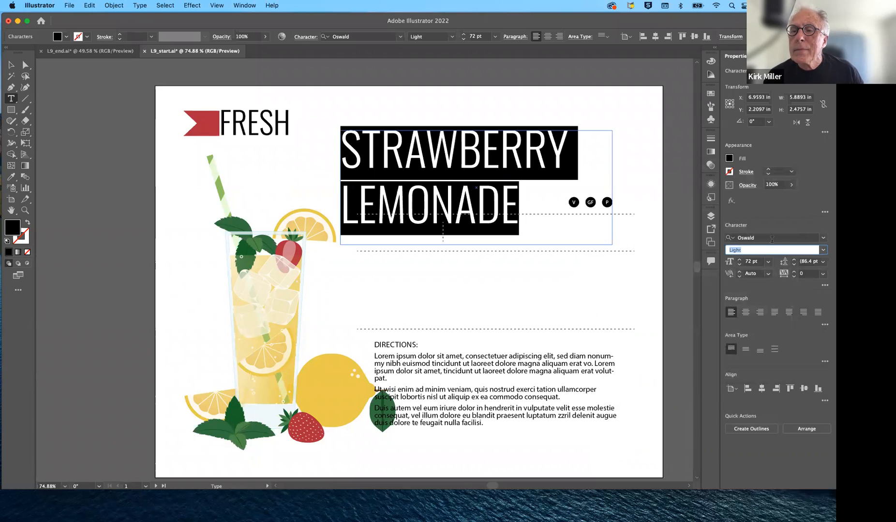
- Change the selected title text's font to Montserrat Light
{"action": "left_click", "coordinate": [774, 238]}
{"action": "type", "text": "MON"}
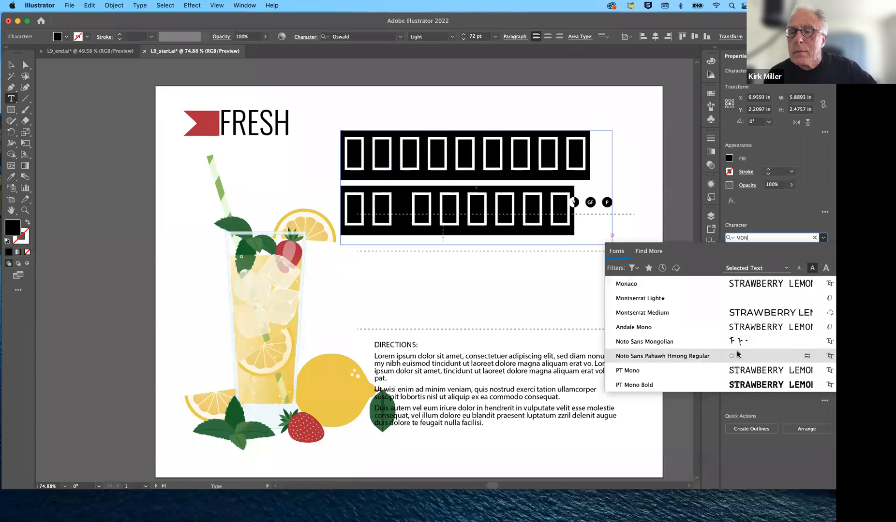
{"action": "left_click", "coordinate": [748, 299]}
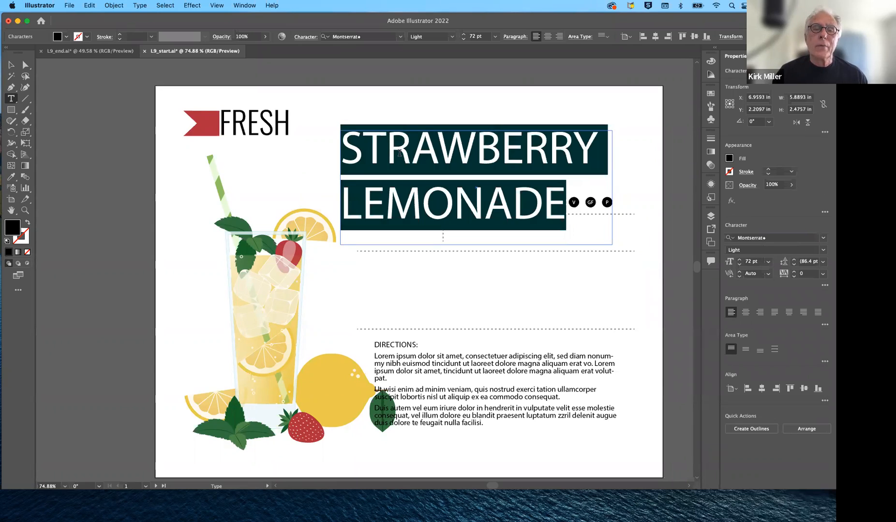
- Move the title frame up and slightly right, to about X 7.05 in and Y 1.89 in
{"action": "left_click", "coordinate": [9, 66]}
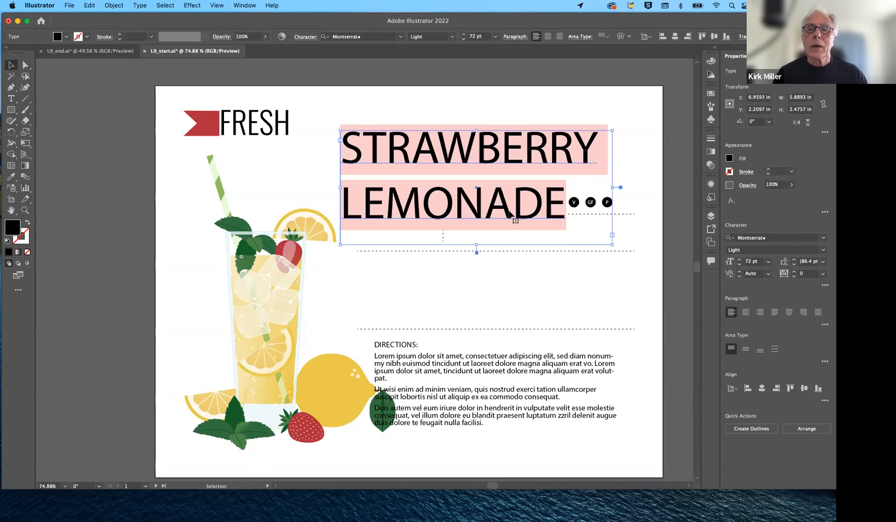
{"action": "left_click_drag", "start_coordinate": [508, 218], "coordinate": [514, 200]}
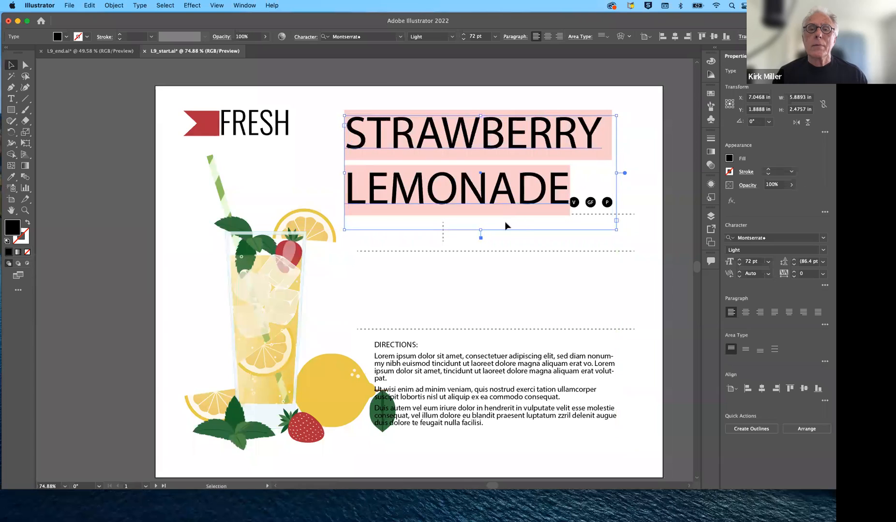
{"action": "left_click", "coordinate": [11, 99]}
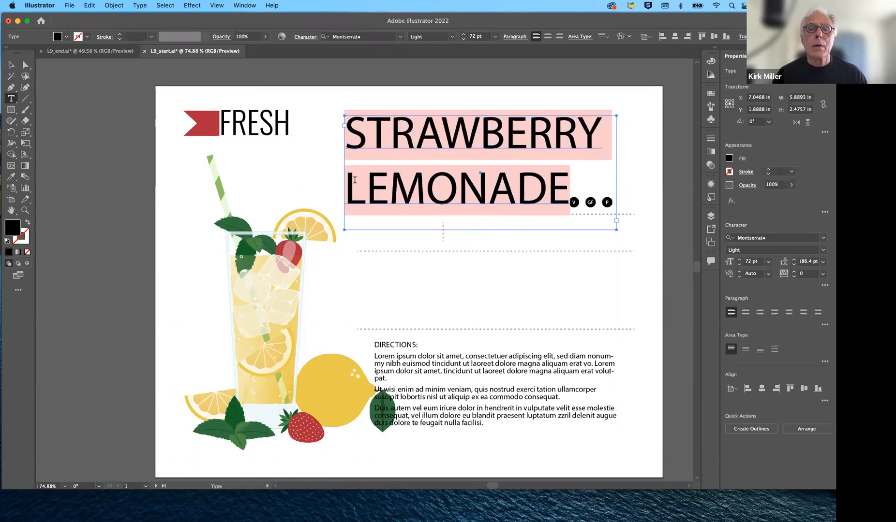
{"action": "left_click", "coordinate": [371, 196]}
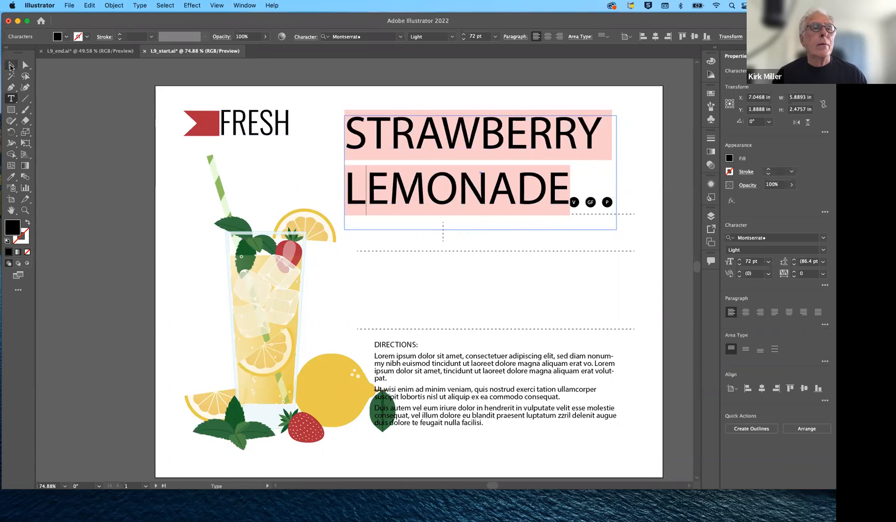
{"action": "left_click", "coordinate": [11, 65]}
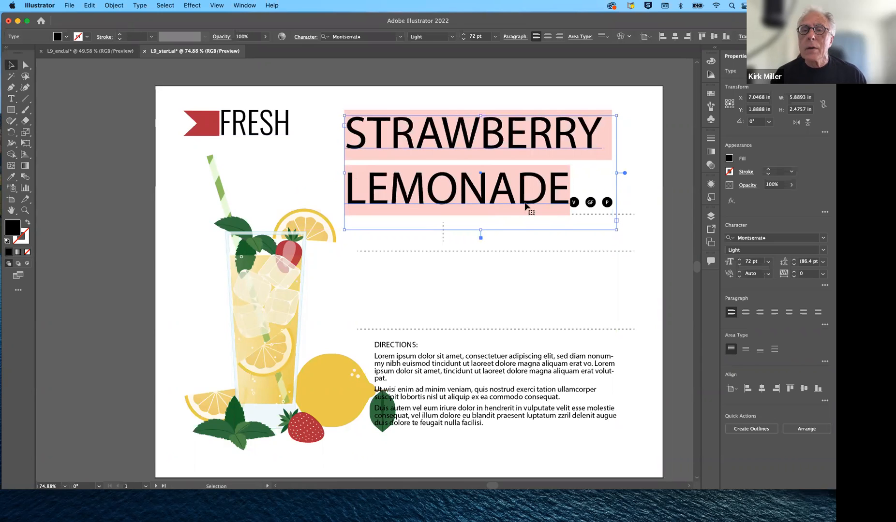
{"action": "left_click_drag", "start_coordinate": [539, 198], "coordinate": [532, 203]}
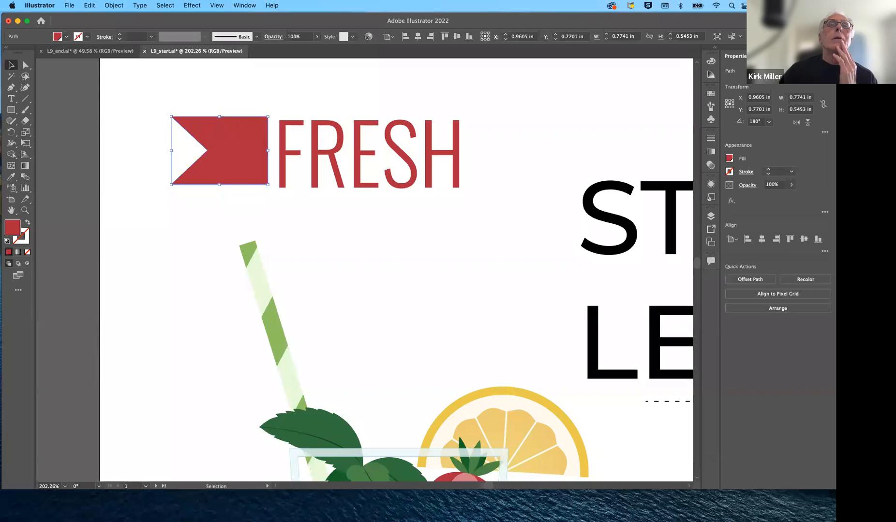
- Examine the FRESH label, the STRAWBERRY LEMONADE title and the SERVES and TIME lines on the lemonade recipe card
{"action": "scroll", "coordinate": [507, 130], "scroll_direction": "right", "scroll_amount": 5}
{"action": "scroll", "coordinate": [507, 129], "scroll_direction": "down", "scroll_amount": 1}
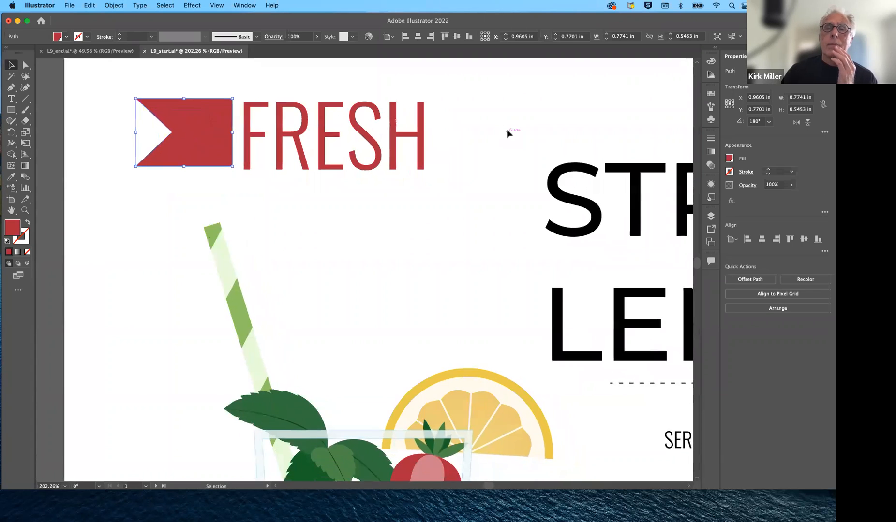
{"action": "scroll", "coordinate": [507, 130], "scroll_direction": "right", "scroll_amount": 7}
{"action": "scroll", "coordinate": [507, 130], "scroll_direction": "down", "scroll_amount": 1}
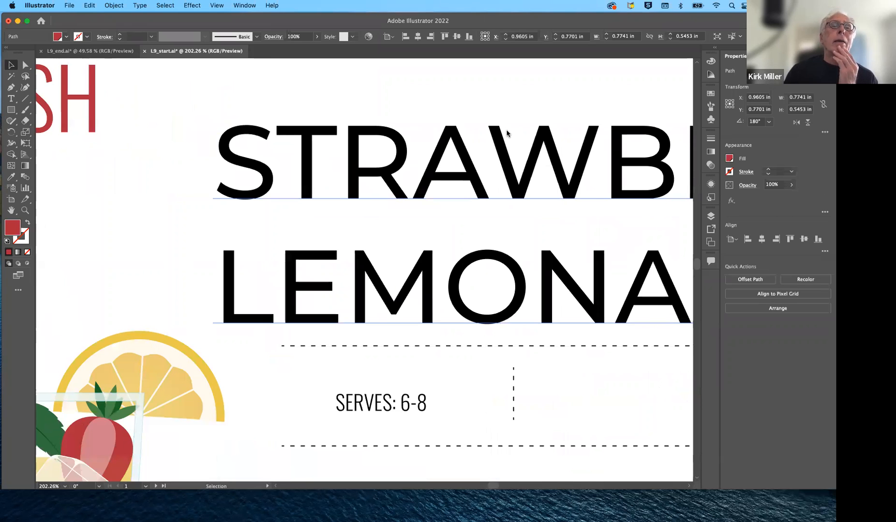
{"action": "scroll", "coordinate": [507, 133], "scroll_direction": "right", "scroll_amount": 2}
{"action": "scroll", "coordinate": [507, 133], "scroll_direction": "down", "scroll_amount": 1}
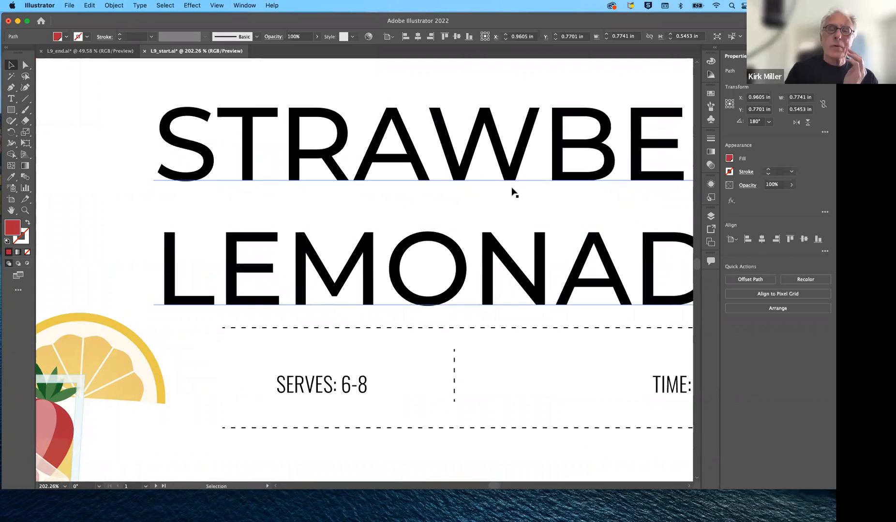
{"action": "scroll", "coordinate": [512, 192], "scroll_direction": "down", "scroll_amount": 5}
{"action": "scroll", "coordinate": [514, 192], "scroll_direction": "right", "scroll_amount": 3}
{"action": "scroll", "coordinate": [513, 193], "scroll_direction": "down", "scroll_amount": 1}
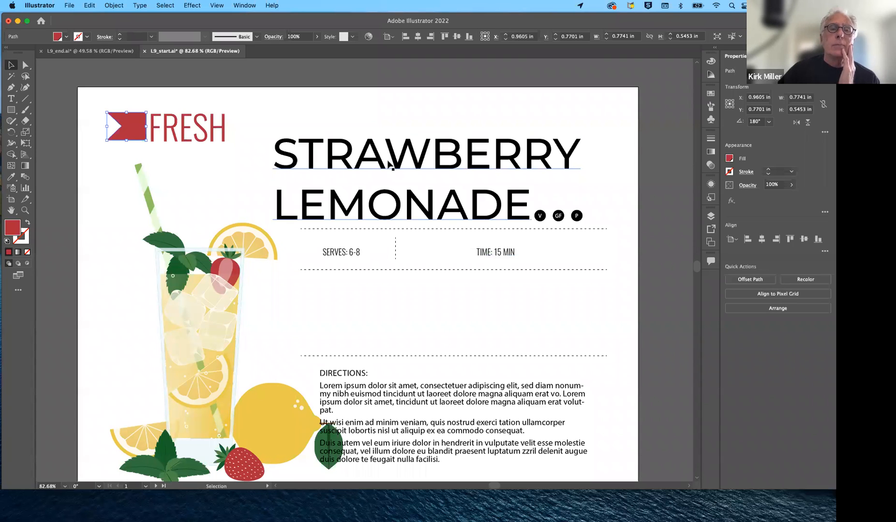
- Move the STRAWBERRY LEMONADE title up and left, so its text clears the V, GF and P badges
{"action": "left_click", "coordinate": [383, 166]}
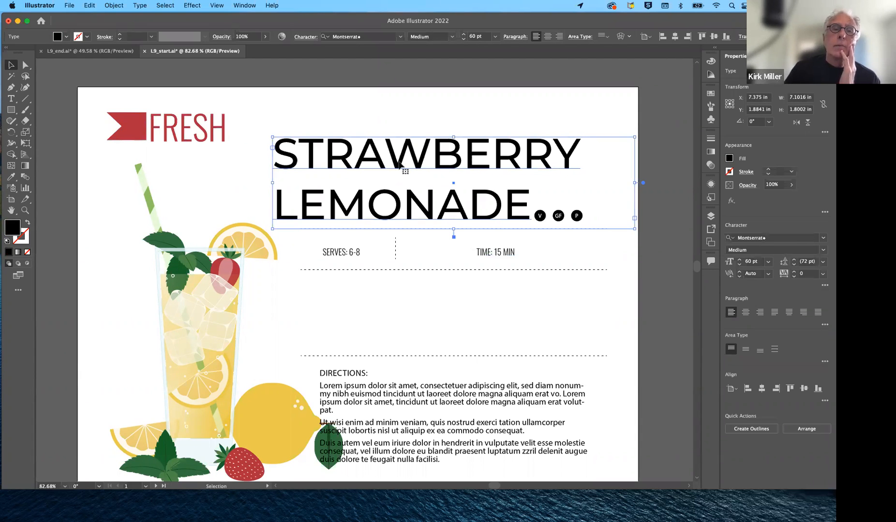
{"action": "scroll", "coordinate": [399, 166], "scroll_direction": "down", "scroll_amount": 3}
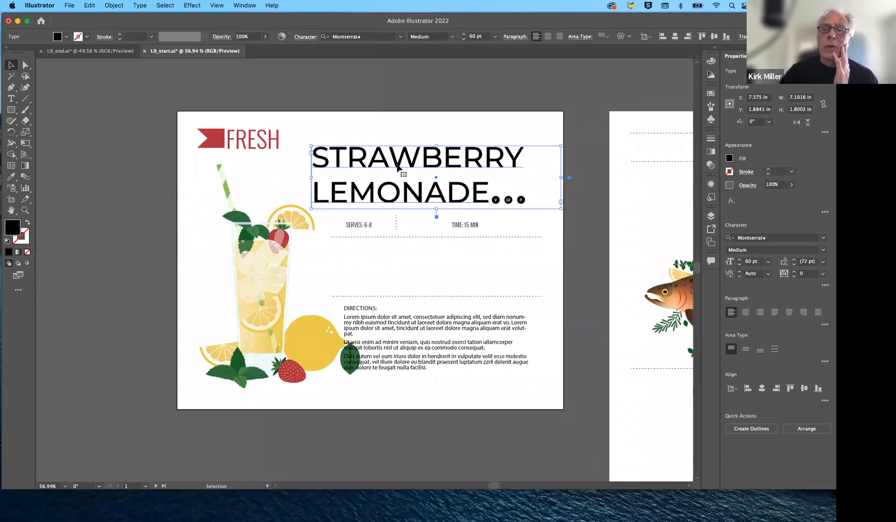
{"action": "left_click_drag", "start_coordinate": [459, 162], "coordinate": [440, 156]}
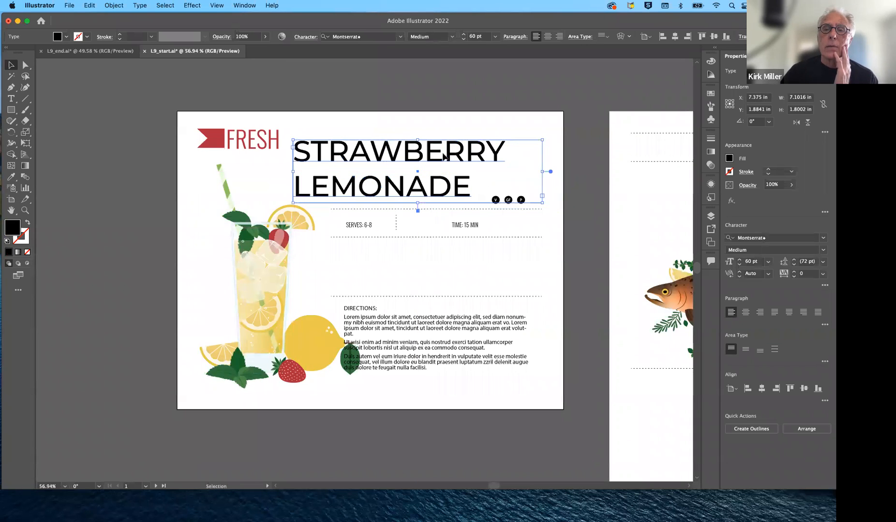
- Convert the title to point type and scale it up to a font size of about 61.17 pt
{"action": "double_click", "coordinate": [549, 172]}
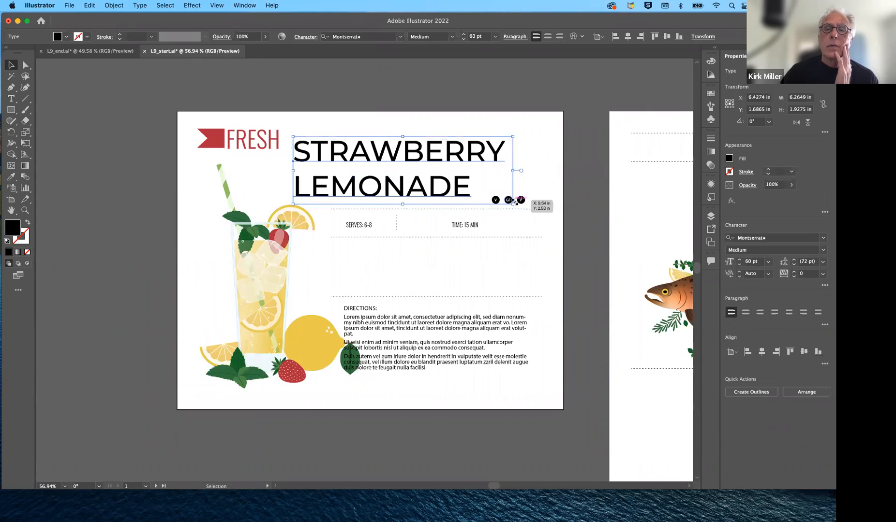
{"action": "left_click_drag", "start_coordinate": [513, 204], "coordinate": [515, 242]}
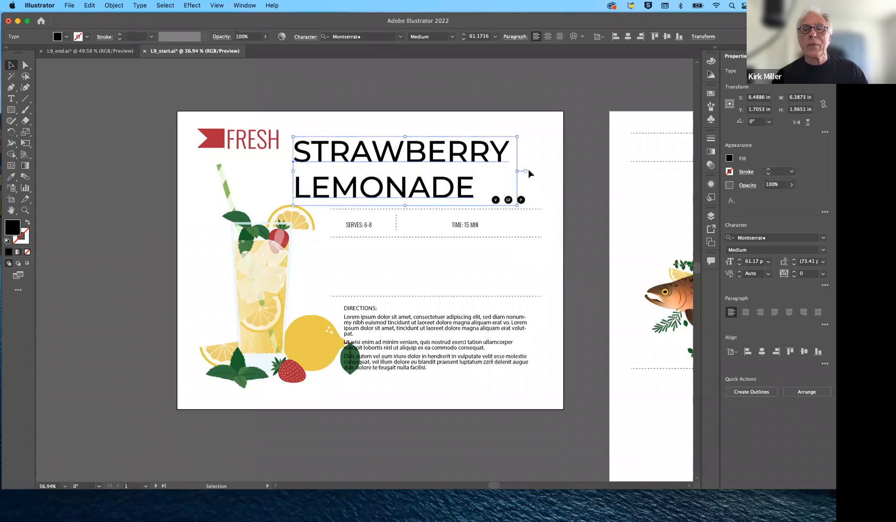
- Convert the title back to area type and enlarge its frame to about 9.26 by 4.89 in without scaling the text
{"action": "double_click", "coordinate": [525, 171]}
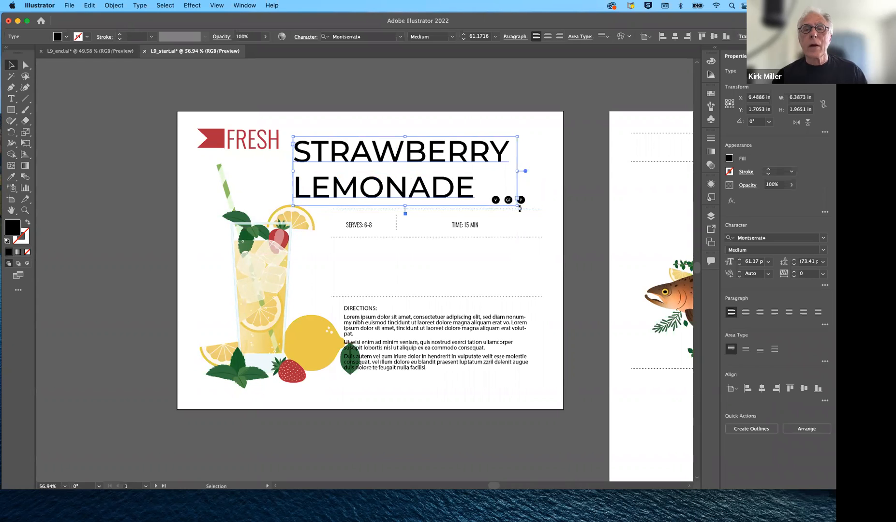
{"action": "left_click_drag", "start_coordinate": [519, 207], "coordinate": [618, 309]}
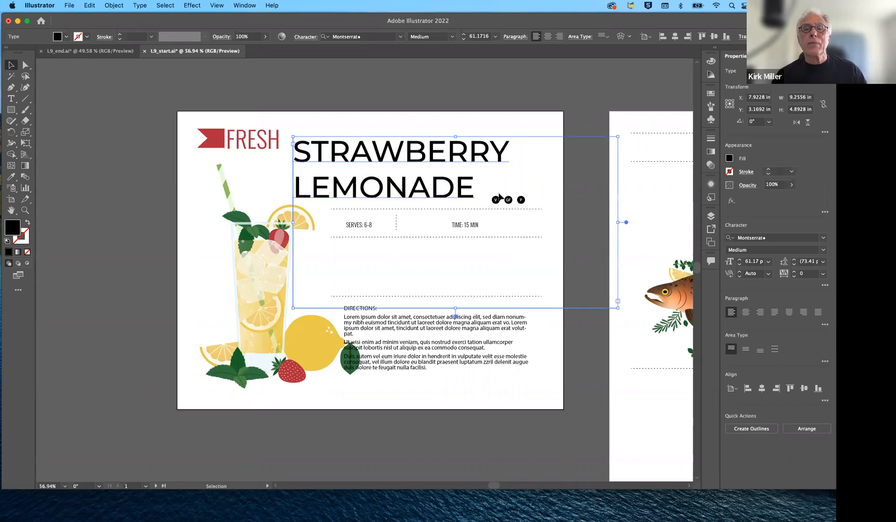
{"action": "left_click", "coordinate": [10, 99]}
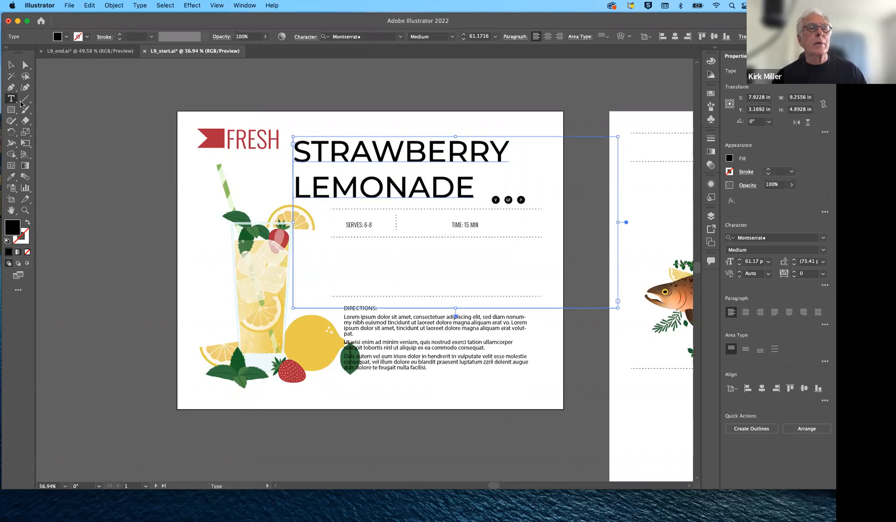
- Try adding filler text after LEMONADE to test how it wraps inside the area type frame, and undo it
{"action": "left_click", "coordinate": [475, 191]}
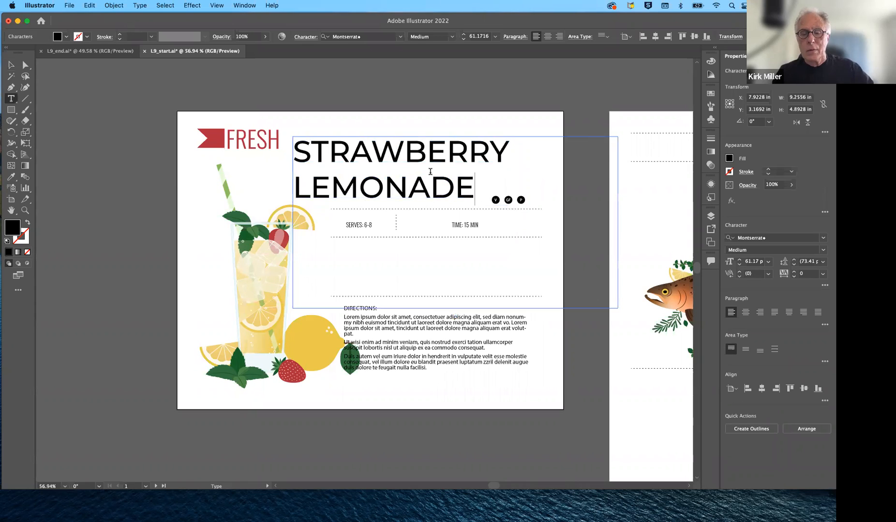
{"action": "type", "text": ";ADFJ;ALDKS;F"}
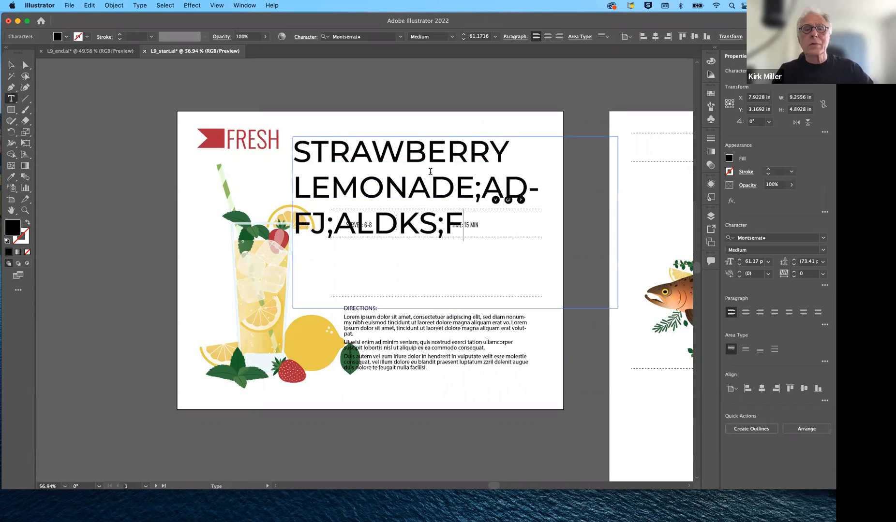
{"action": "type", "text": "A;LDJSDLFJ"}
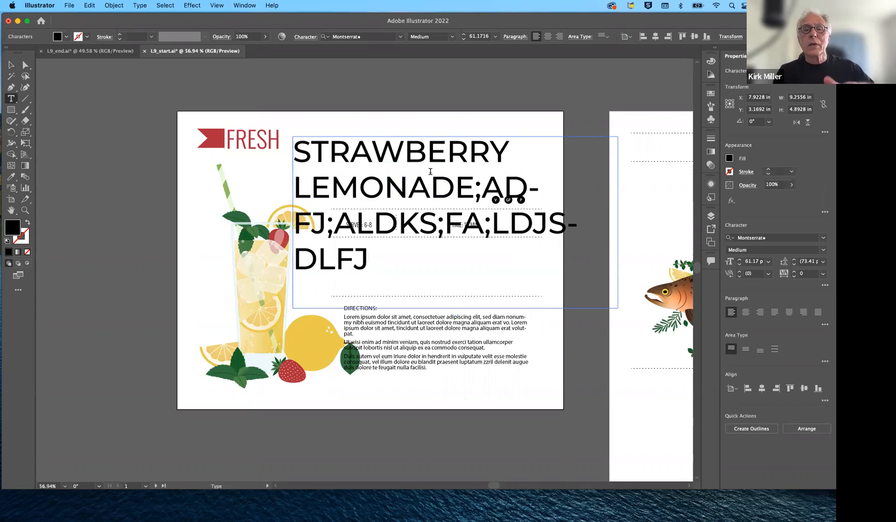
{"action": "key", "text": "super"}
{"action": "key", "text": "super+z"}
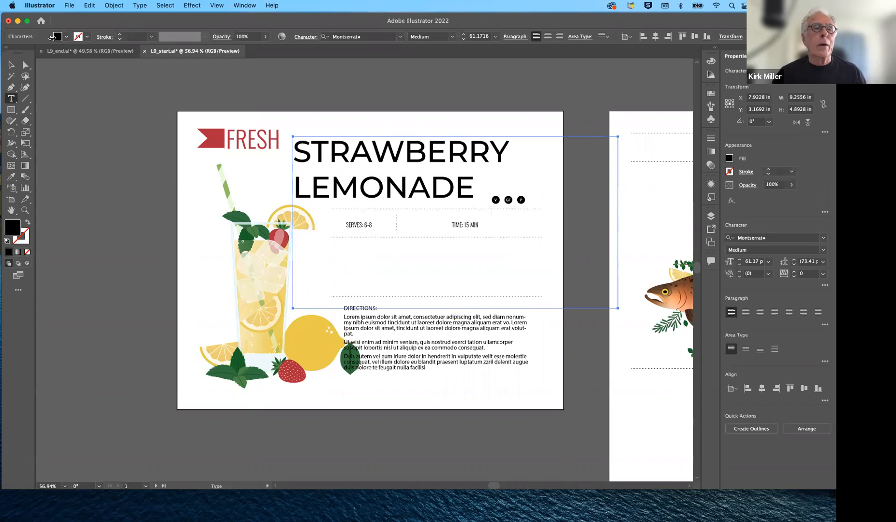
- Shrink the title's area type frame to about 7.08 by 2.01 in and shift it slightly right and down
{"action": "left_click", "coordinate": [11, 65]}
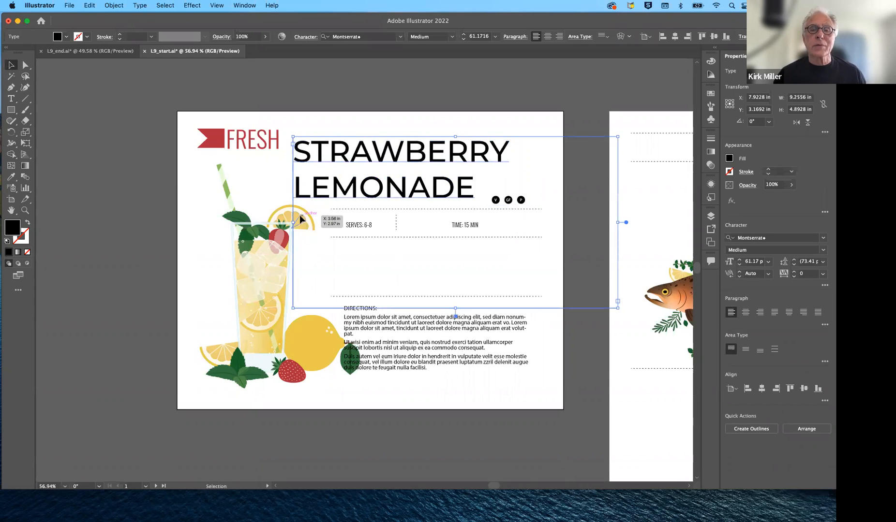
{"action": "left_click_drag", "start_coordinate": [456, 309], "coordinate": [464, 208]}
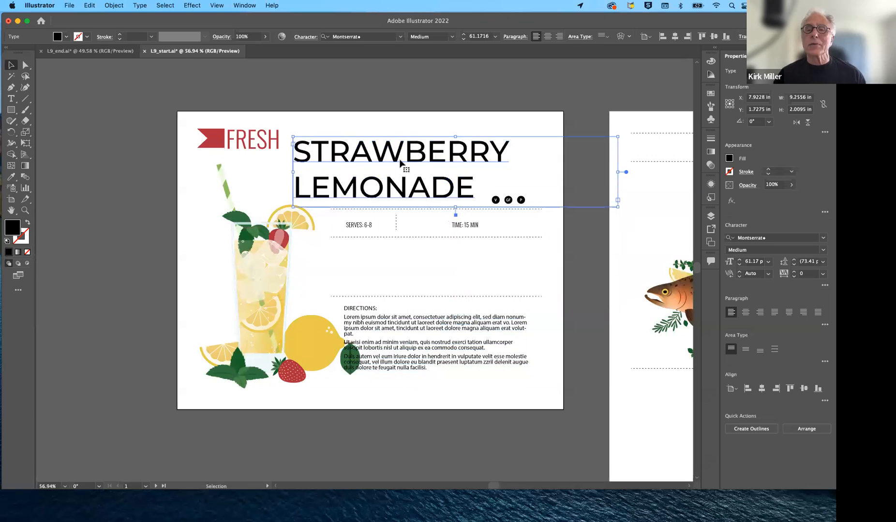
{"action": "left_click_drag", "start_coordinate": [615, 171], "coordinate": [542, 173]}
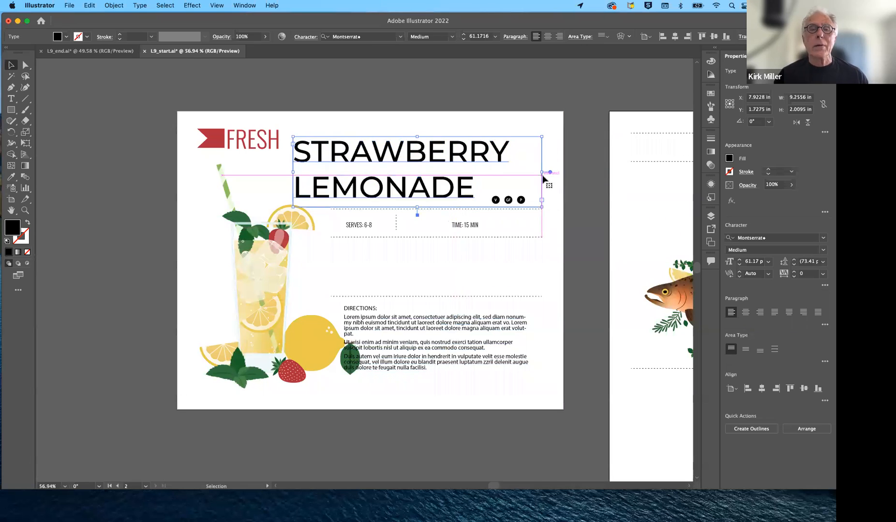
{"action": "left_click_drag", "start_coordinate": [377, 197], "coordinate": [387, 200]}
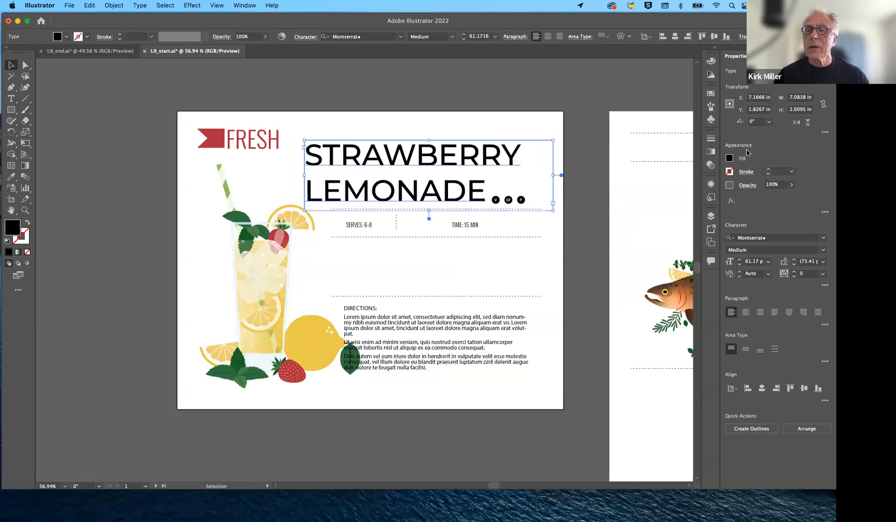
- Fill the STRAWBERRY LEMONADE title with the red swatch that matches the FRESH label
{"action": "left_click", "coordinate": [729, 160]}
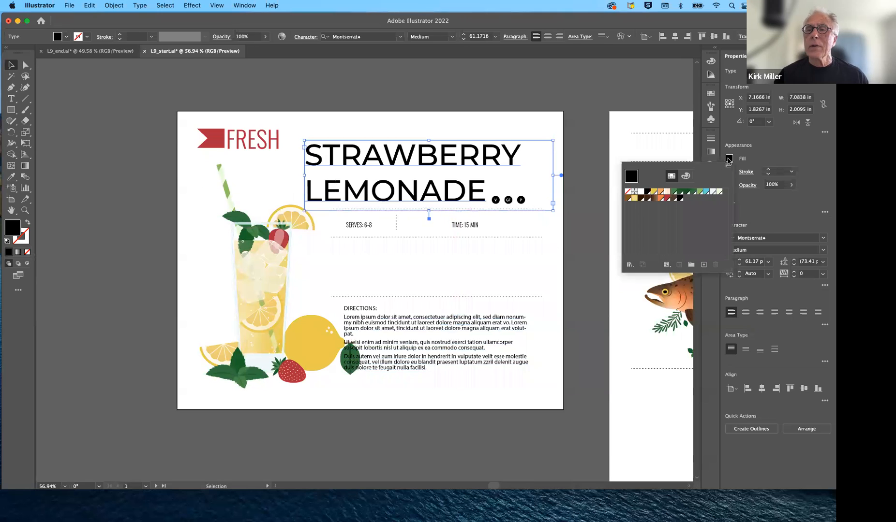
{"action": "left_click", "coordinate": [667, 199]}
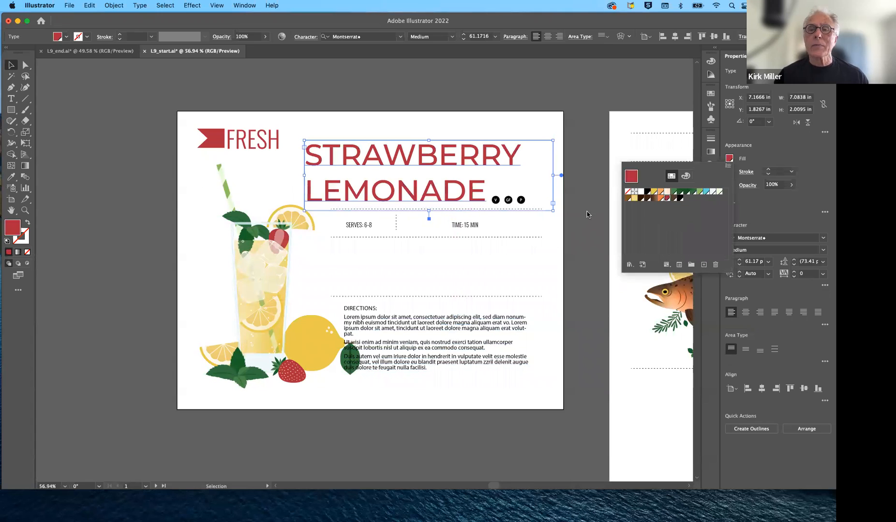
{"action": "left_click", "coordinate": [712, 283]}
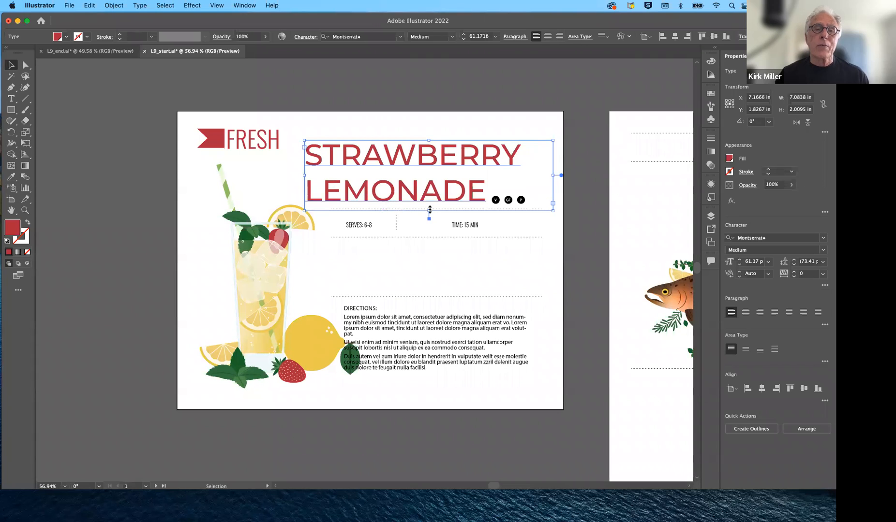
- Try duplicating the SERVES: 6-8 line to the right of TIME: 15 MIN, and delete the copy
{"action": "left_click", "coordinate": [353, 225]}
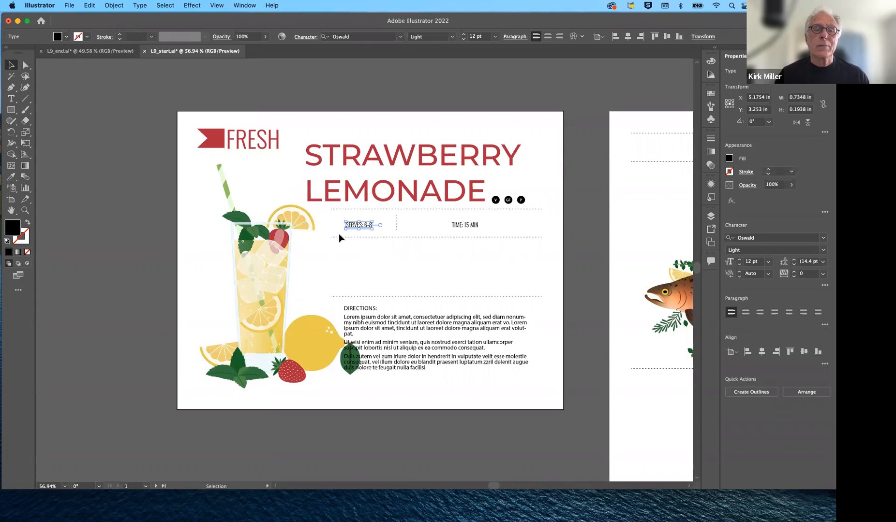
{"action": "left_click", "coordinate": [10, 99]}
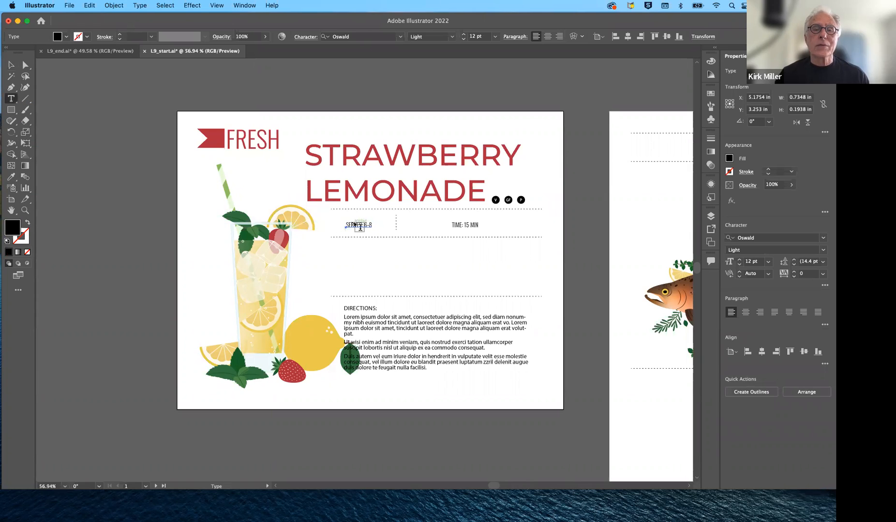
{"action": "left_click", "coordinate": [12, 66]}
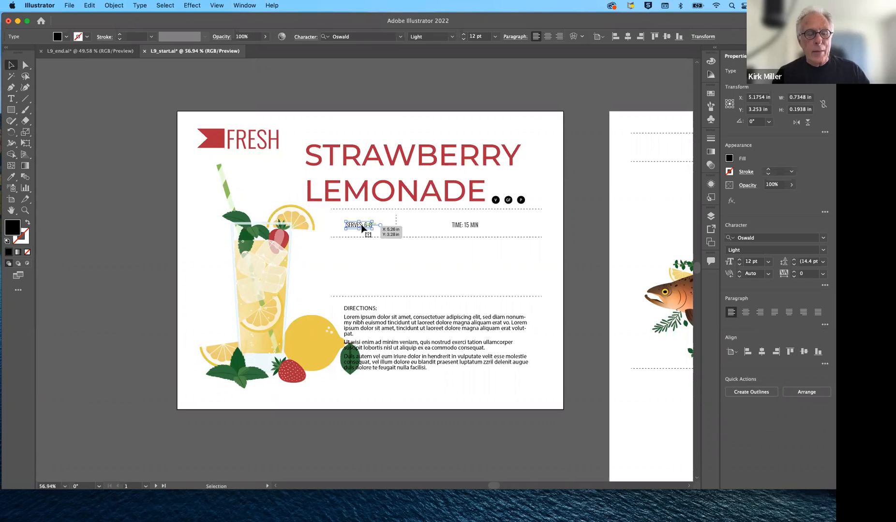
{"action": "left_click_drag", "start_coordinate": [361, 227], "coordinate": [509, 226]}
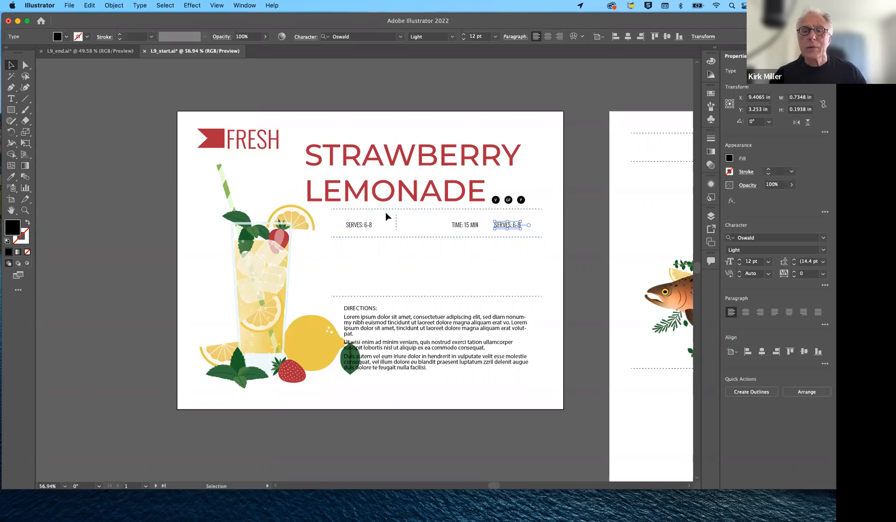
{"action": "key", "text": "Delete"}
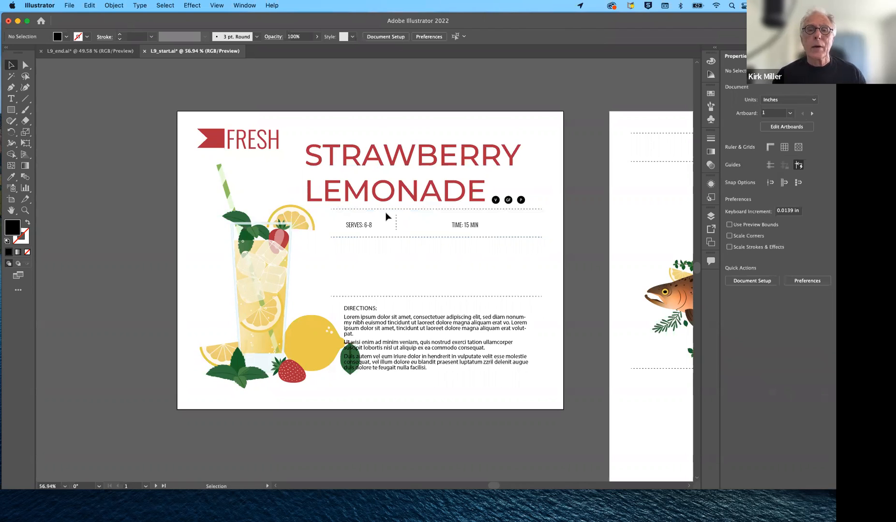
- Bring up the Character panel with its Snap to Glyph options and place it clear of the FRESH label
{"action": "scroll", "coordinate": [244, 225], "scroll_direction": "left", "scroll_amount": 3}
{"action": "scroll", "coordinate": [243, 224], "scroll_direction": "up", "scroll_amount": 2}
{"action": "scroll", "coordinate": [242, 217], "scroll_direction": "up", "scroll_amount": 10}
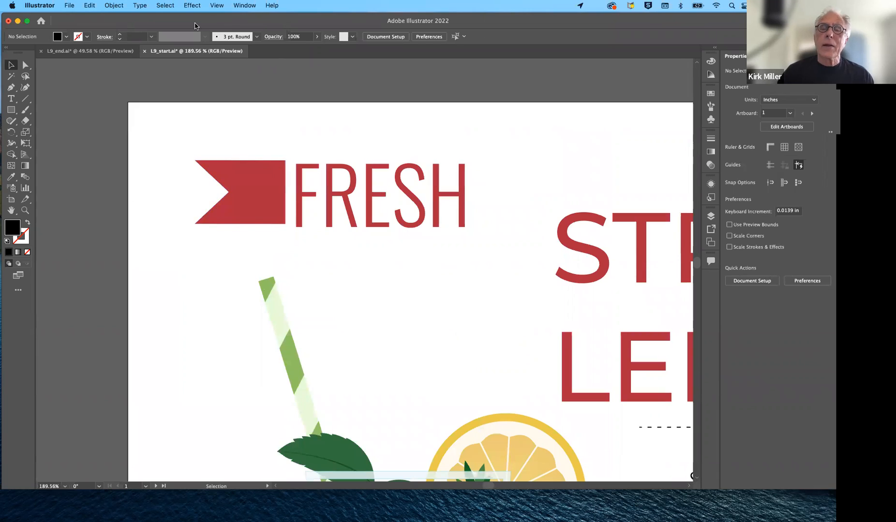
{"action": "left_click", "coordinate": [220, 5]}
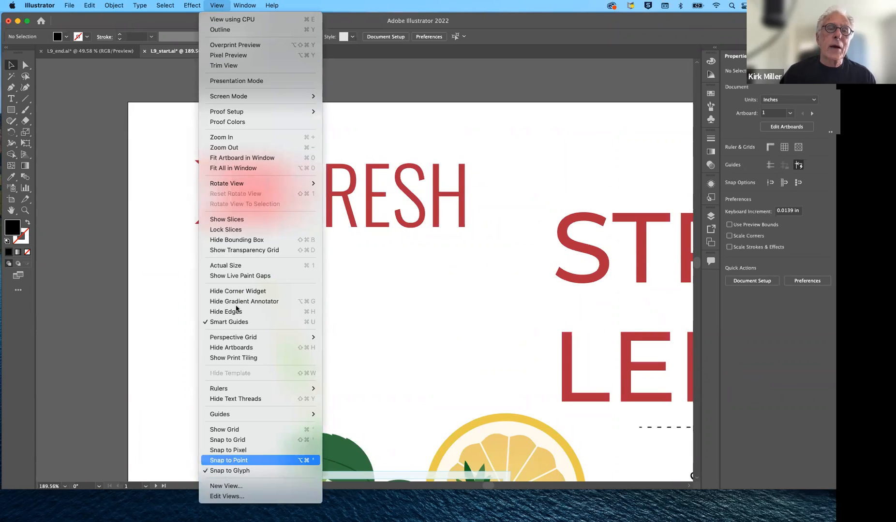
{"action": "left_click", "coordinate": [298, 11]}
{"action": "left_click", "coordinate": [237, 5]}
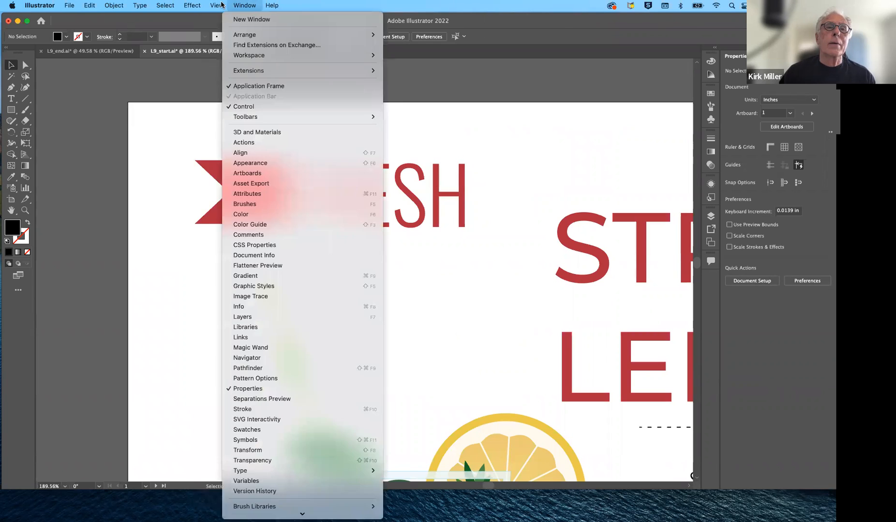
{"action": "left_click", "coordinate": [223, 4]}
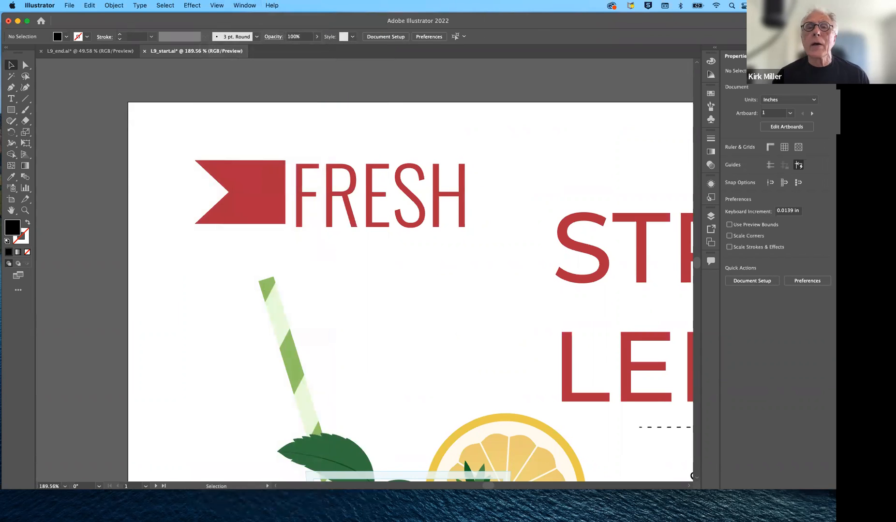
{"action": "left_click", "coordinate": [242, 5]}
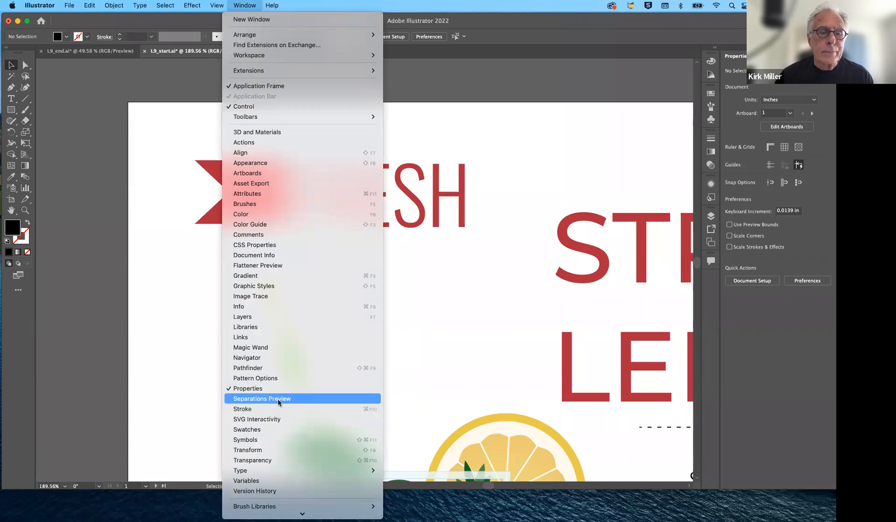
{"action": "mouse_move", "coordinate": [286, 472]}
{"action": "left_click", "coordinate": [407, 451]}
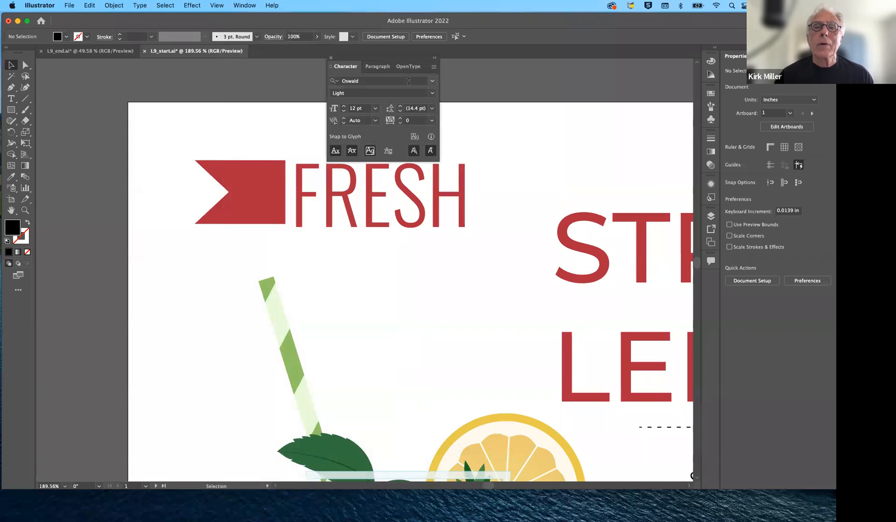
{"action": "left_click_drag", "start_coordinate": [344, 144], "coordinate": [545, 170]}
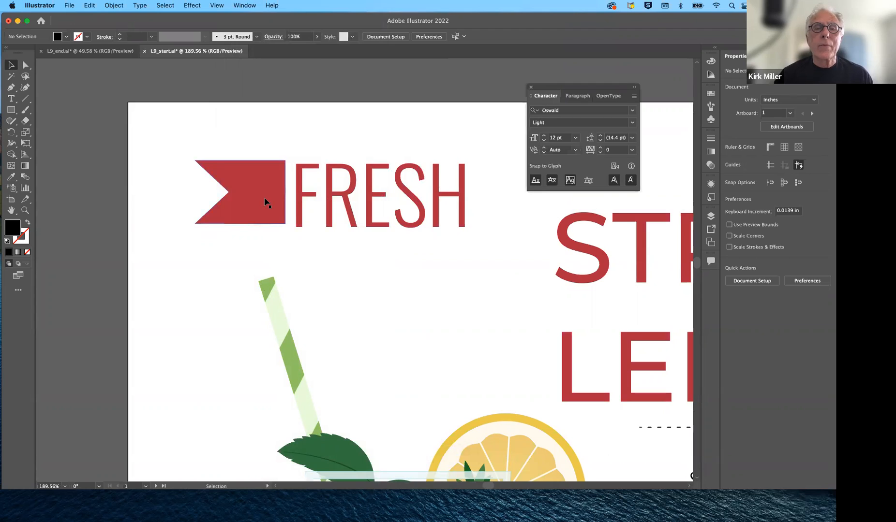
- Snap the red flag to the glyph bounds of FRESH, and nudge it left to X 0.9139 in, leaving a gap before the F
{"action": "left_click_drag", "start_coordinate": [264, 197], "coordinate": [274, 205]}
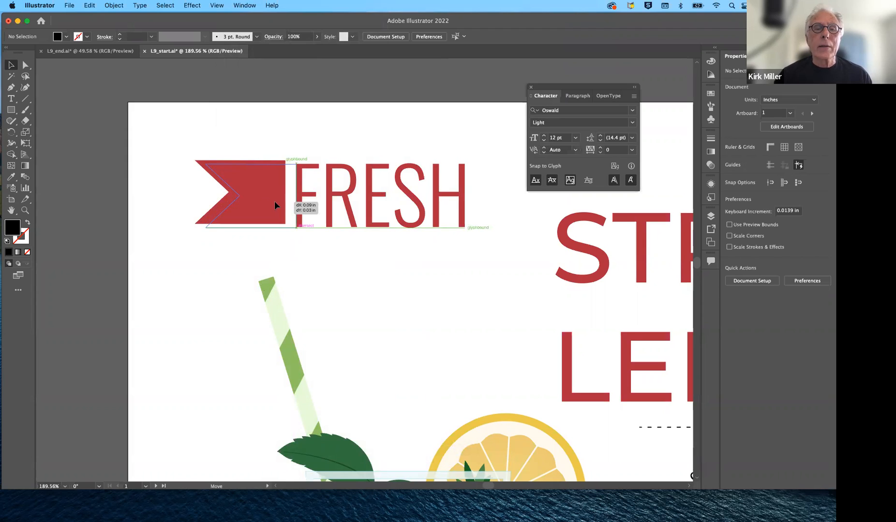
{"action": "left_click_drag", "start_coordinate": [275, 203], "coordinate": [275, 202]}
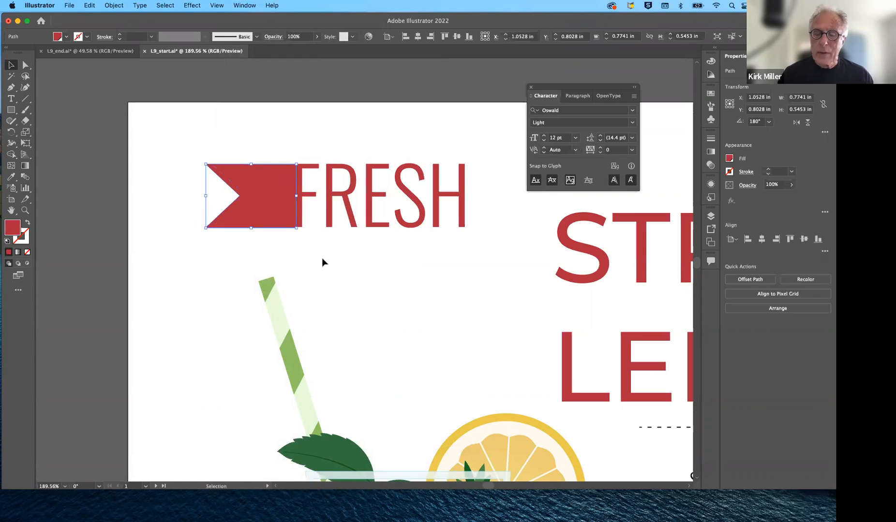
{"action": "key", "text": "Left"}
{"action": "key", "text": "Left"}
{"action": "key", "text": "Left"}
{"action": "key", "text": "Left"}
{"action": "key", "text": "Left"}
{"action": "key", "text": "Left"}
{"action": "key", "text": "Left"}
{"action": "key", "text": "Left"}
{"action": "key", "text": "Left"}
{"action": "key", "text": "Left"}
{"action": "key", "text": "Left"}
{"action": "key", "text": "Left"}
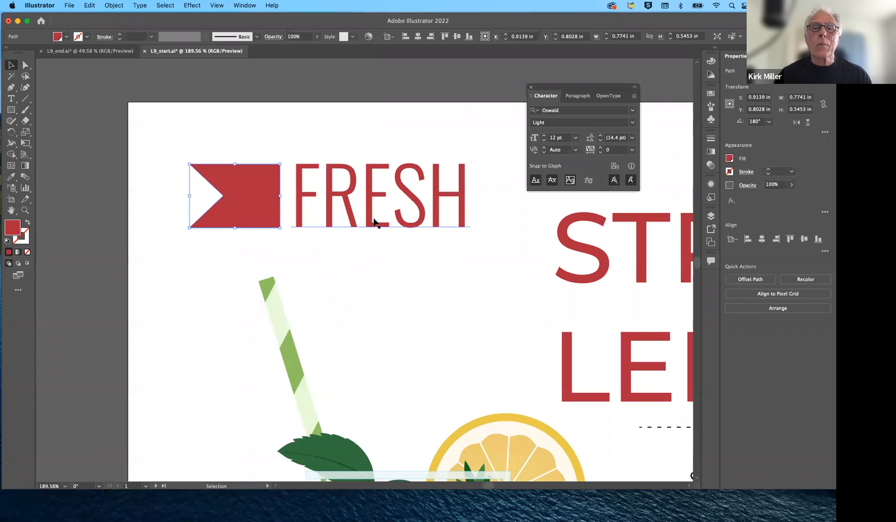
- Turn on Snap to Glyph for the letter H in the FRESH label
{"action": "left_click", "coordinate": [457, 200]}
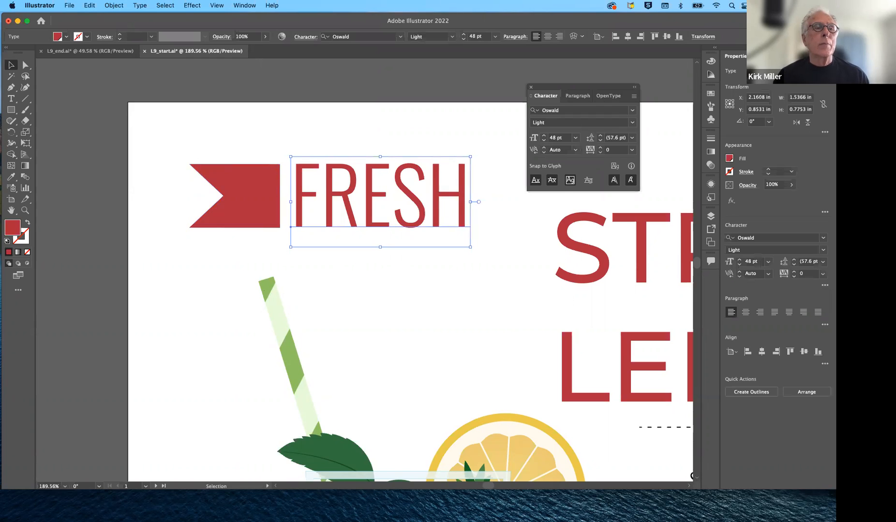
{"action": "left_click", "coordinate": [10, 98]}
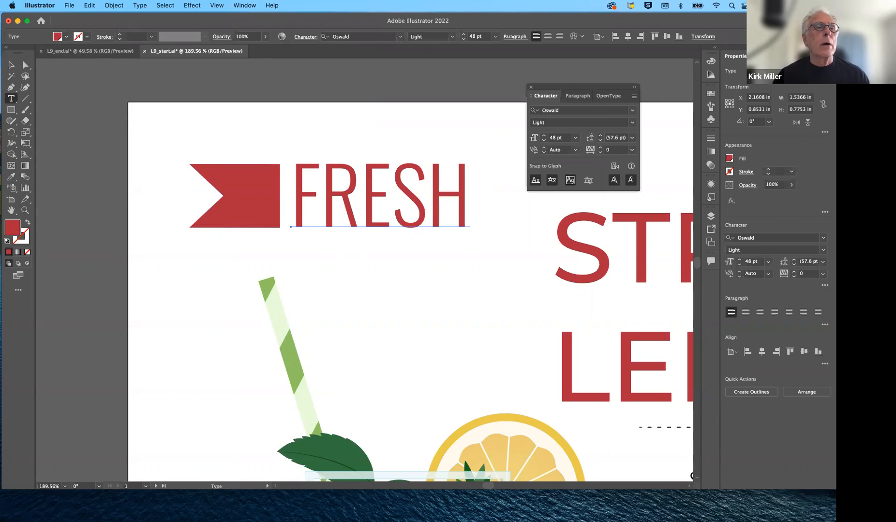
{"action": "left_click", "coordinate": [10, 64]}
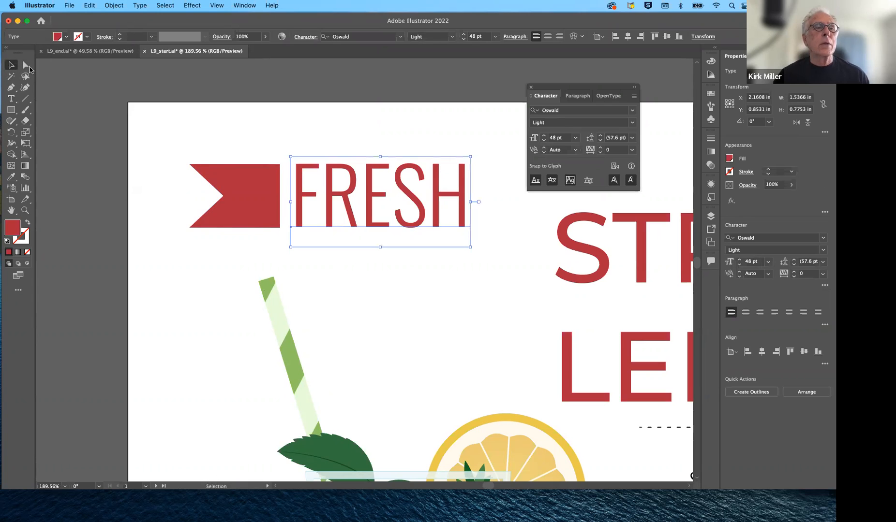
{"action": "right_click", "coordinate": [458, 198]}
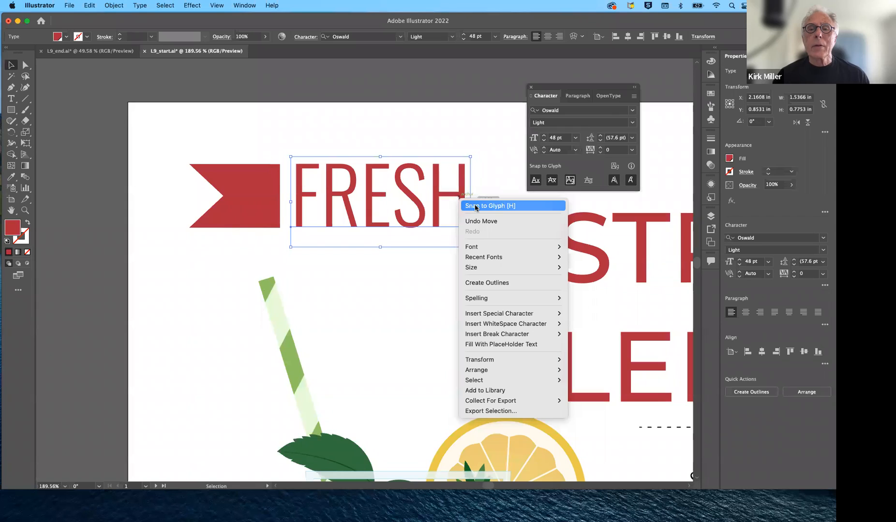
{"action": "left_click", "coordinate": [475, 206]}
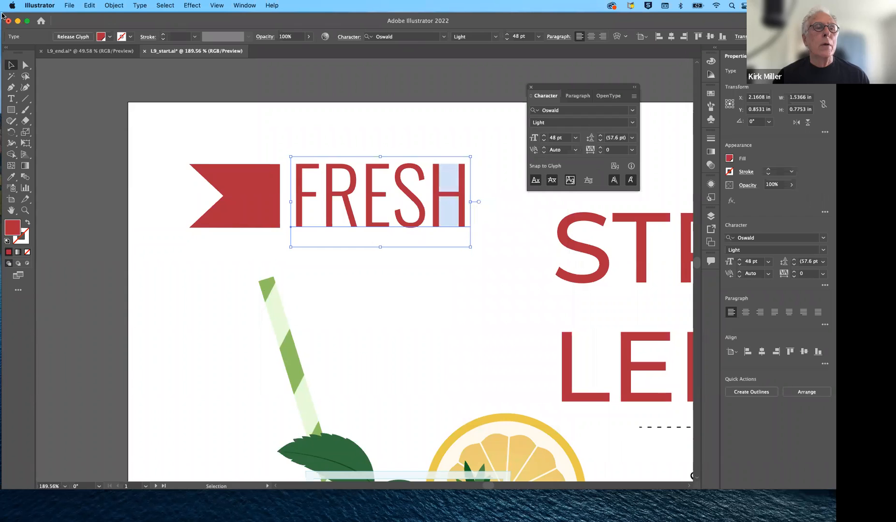
- Draw a right-pointing red triangle with the Pen tool along the H's outer edge, about 0.29 in wide and 0.54 in high
{"action": "left_click", "coordinate": [11, 87]}
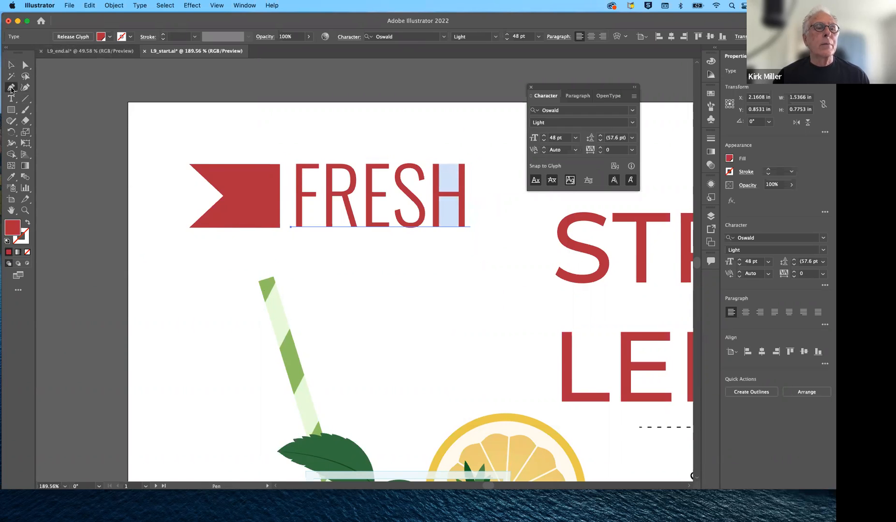
{"action": "left_click", "coordinate": [466, 165]}
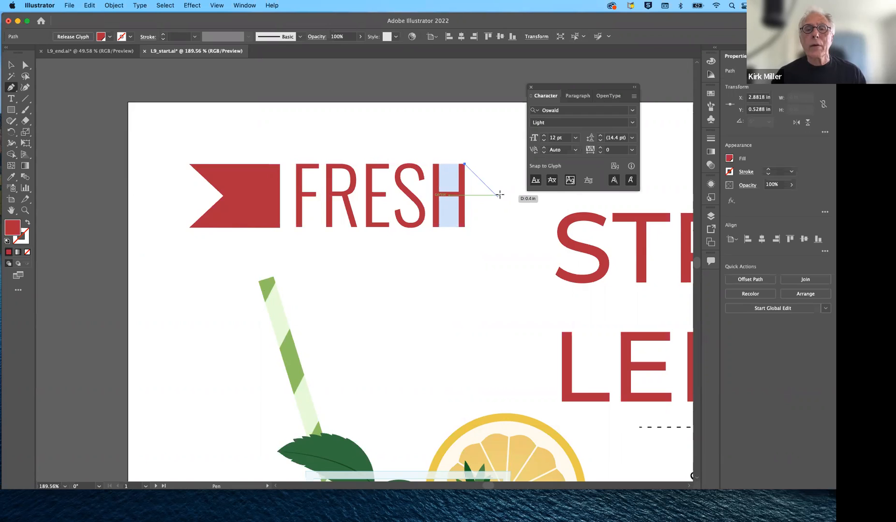
{"action": "left_click", "coordinate": [498, 196]}
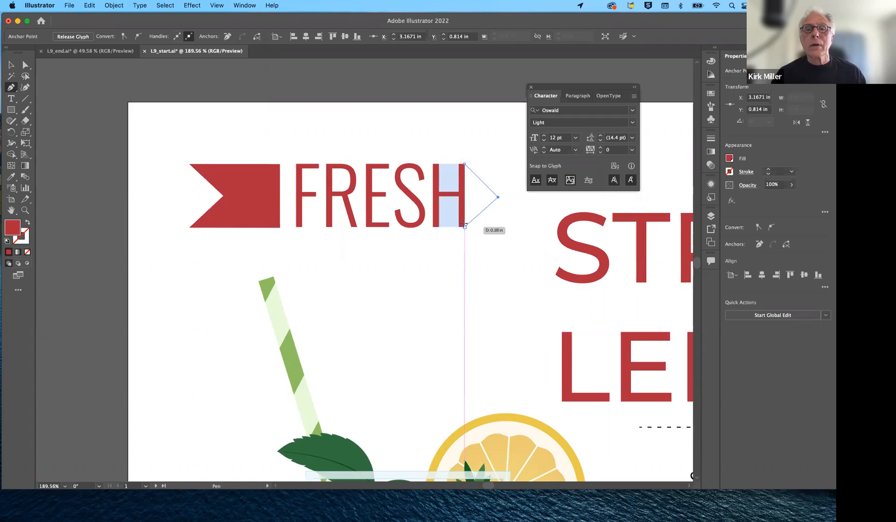
{"action": "left_click", "coordinate": [463, 225]}
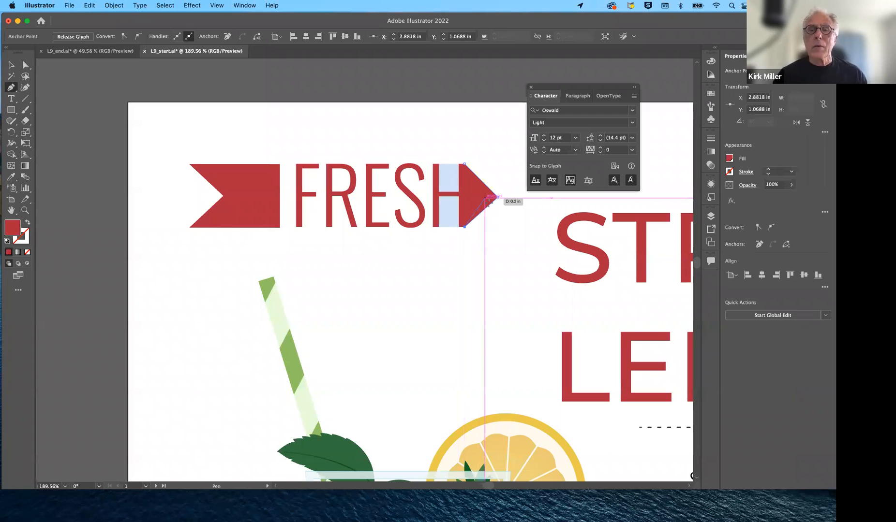
{"action": "key", "text": "Right"}
{"action": "key", "text": "Right"}
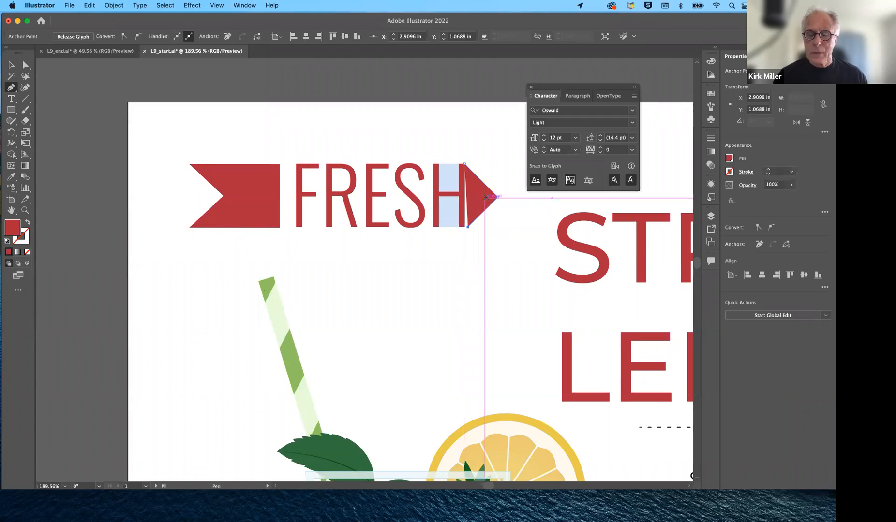
{"action": "key", "text": "Left"}
{"action": "key", "text": "Left"}
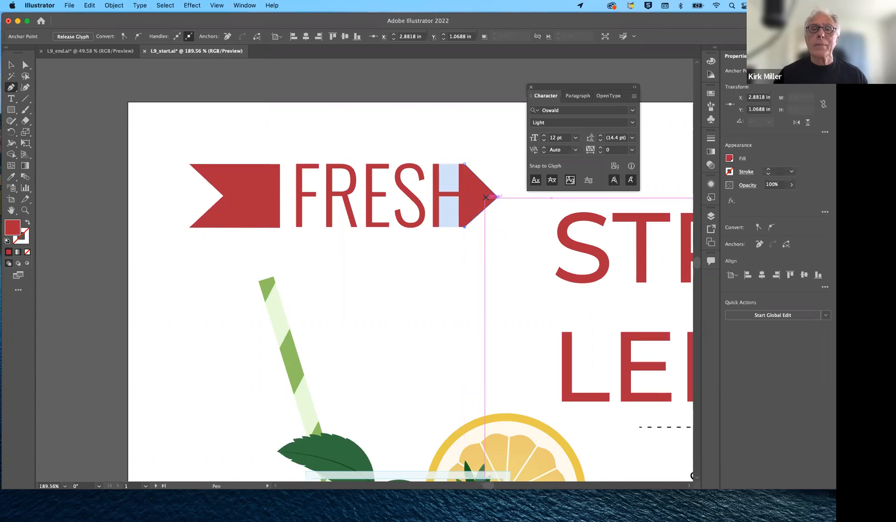
- Nudge the whole red triangle right to X 3.2189 in, leaving a gap after the H of FRESH
{"action": "left_click", "coordinate": [14, 66]}
{"action": "key", "text": "Right"}
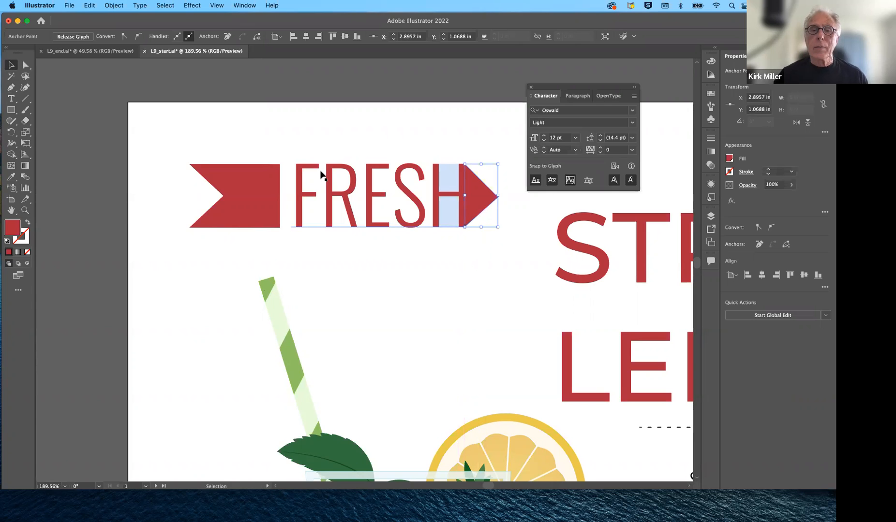
{"action": "left_click", "coordinate": [423, 266]}
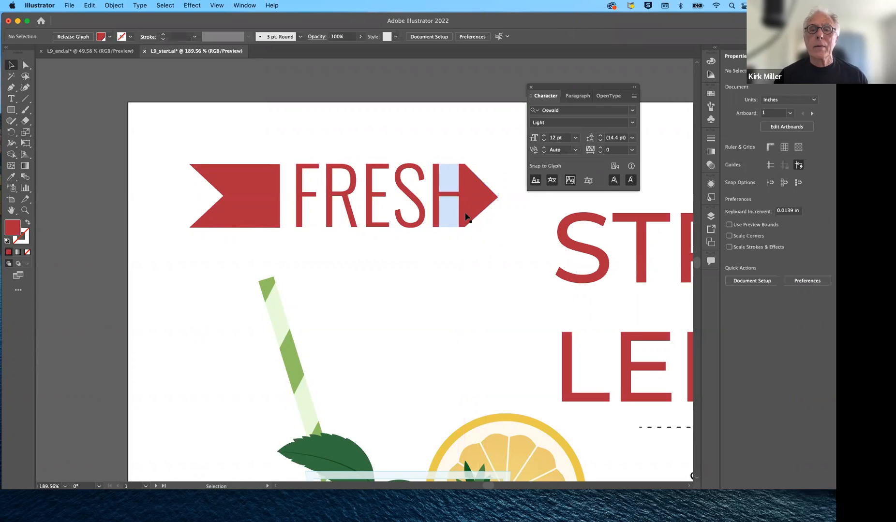
{"action": "left_click", "coordinate": [476, 201]}
{"action": "key", "text": "Right"}
{"action": "key", "text": "Right"}
{"action": "key", "text": "Right"}
{"action": "key", "text": "Right"}
{"action": "key", "text": "Right"}
{"action": "key", "text": "Right"}
{"action": "key", "text": "Right"}
{"action": "key", "text": "Right"}
{"action": "key", "text": "Right"}
{"action": "key", "text": "Right"}
{"action": "key", "text": "Right"}
{"action": "key", "text": "Right"}
{"action": "key", "text": "Right"}
{"action": "key", "text": "Right"}
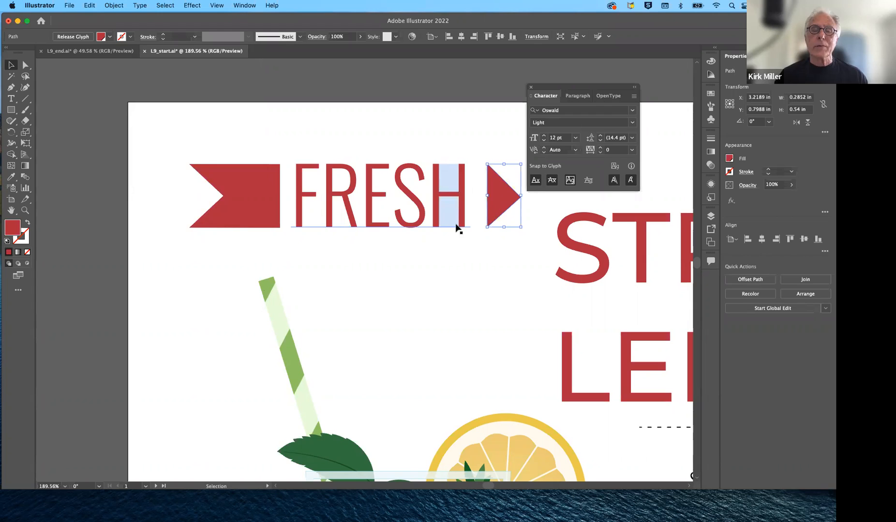
- Release Snap to Glyph from the letter H in FRESH, and clear the selection
{"action": "right_click", "coordinate": [460, 196]}
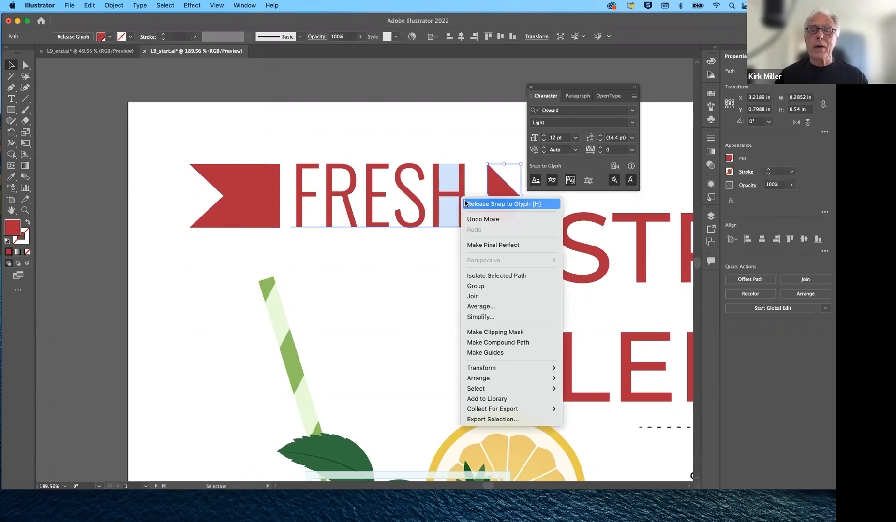
{"action": "left_click", "coordinate": [466, 204]}
{"action": "left_click", "coordinate": [463, 248]}
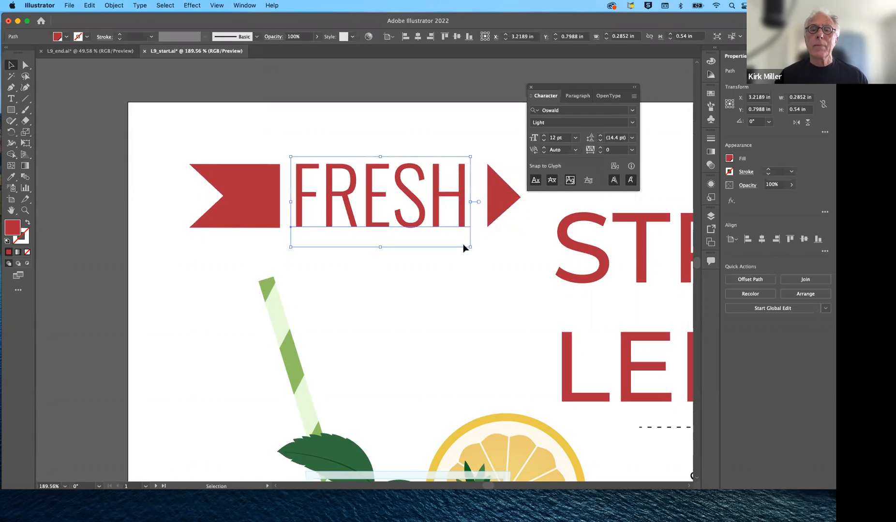
{"action": "left_click", "coordinate": [484, 264]}
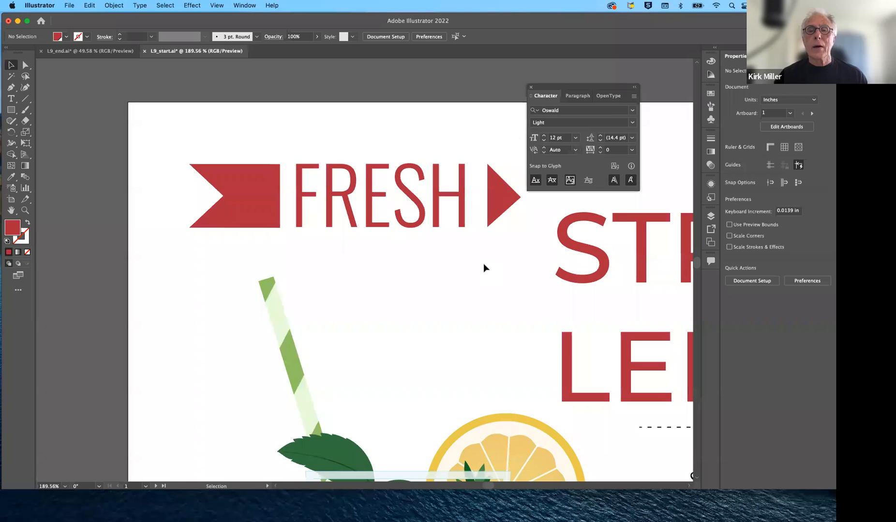
{"action": "scroll", "coordinate": [482, 264], "scroll_direction": "right", "scroll_amount": 5}
{"action": "scroll", "coordinate": [482, 263], "scroll_direction": "down", "scroll_amount": 3}
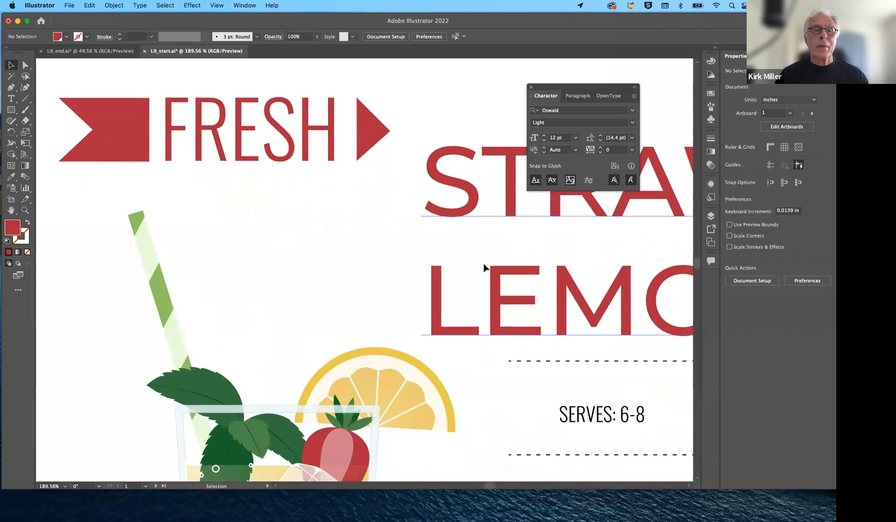
{"action": "scroll", "coordinate": [482, 264], "scroll_direction": "left", "scroll_amount": 5}
{"action": "scroll", "coordinate": [482, 264], "scroll_direction": "up", "scroll_amount": 3}
{"action": "right_click", "coordinate": [464, 217]}
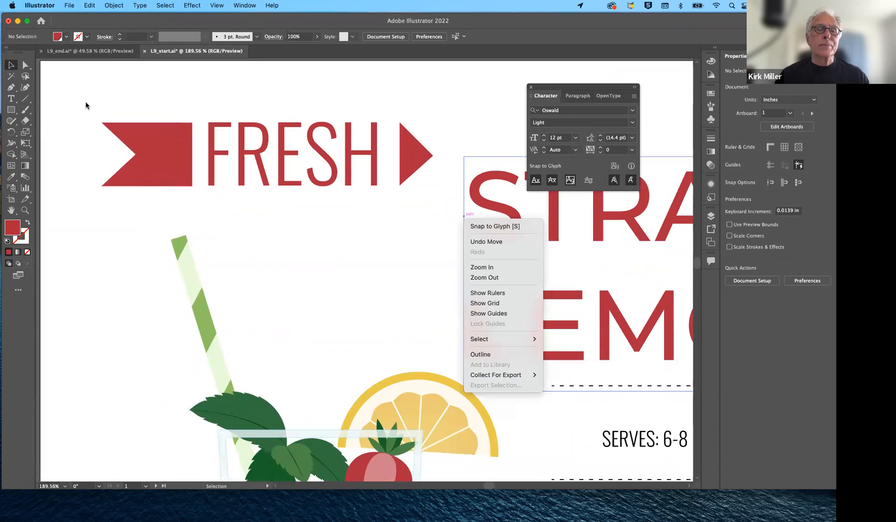
{"action": "left_click", "coordinate": [82, 106]}
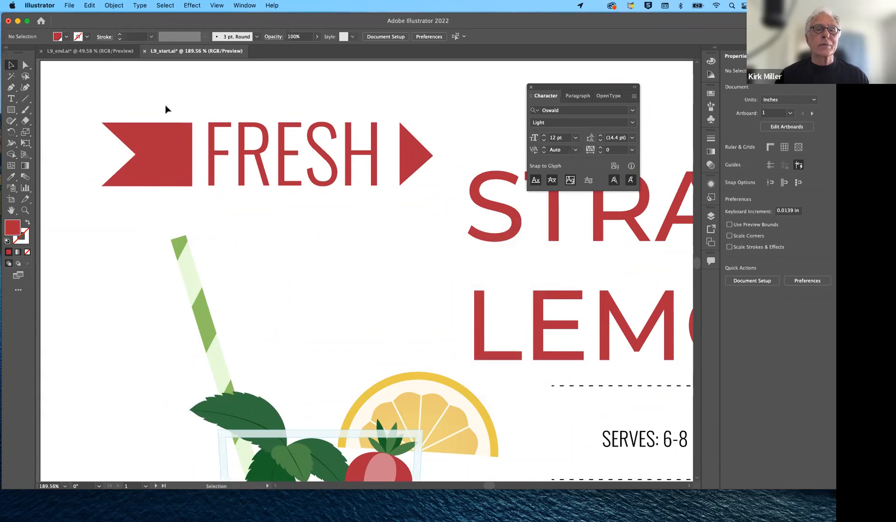
- Group the red flag, the FRESH text and the red triangle into one label
{"action": "left_click_drag", "start_coordinate": [84, 92], "coordinate": [164, 118]}
{"action": "left_click_drag", "start_coordinate": [263, 147], "coordinate": [438, 205]}
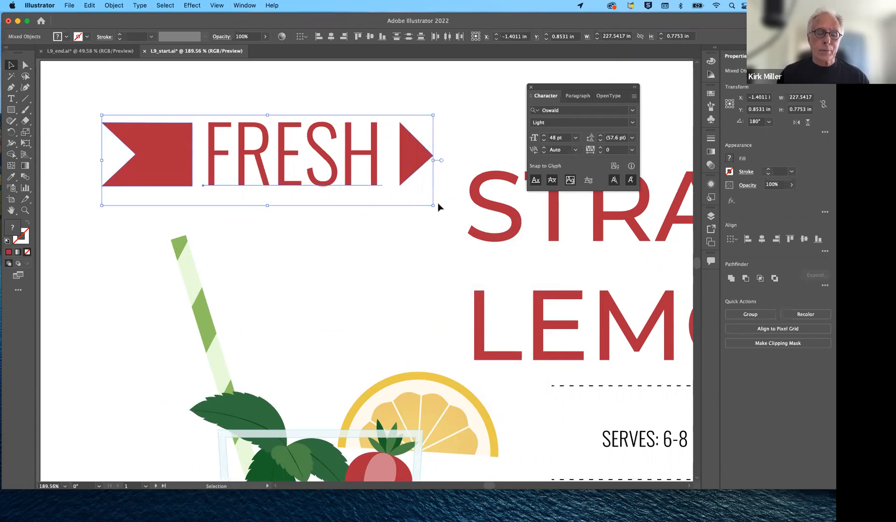
{"action": "key", "text": "a"}
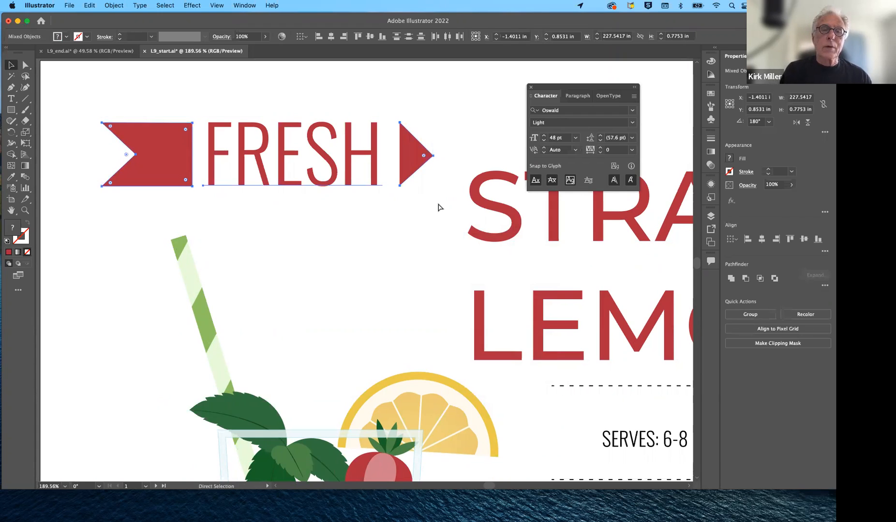
{"action": "key", "text": "super+g"}
{"action": "key", "text": "v"}
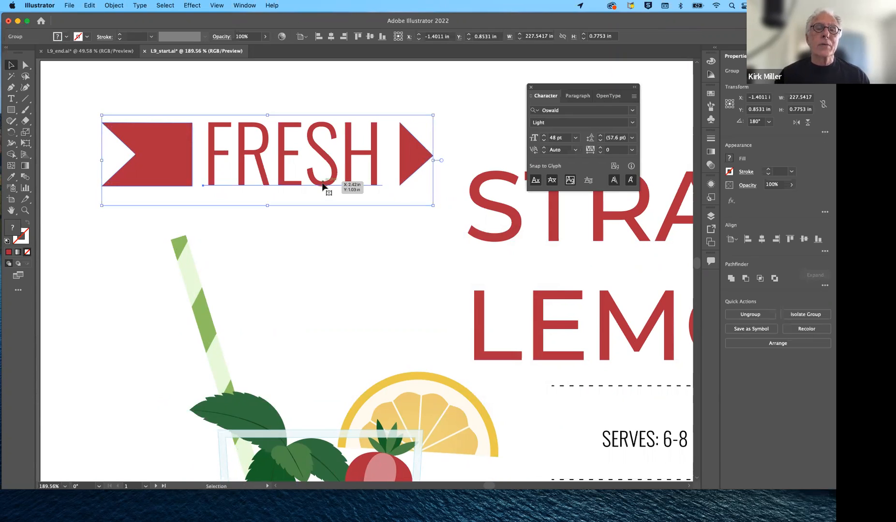
- Rotate the FRESH label group about 24° counterclockwise, place it as a flag over the top of the straw, and deselect it
{"action": "left_click_drag", "start_coordinate": [440, 112], "coordinate": [417, 177]}
{"action": "left_click_drag", "start_coordinate": [327, 288], "coordinate": [333, 331]}
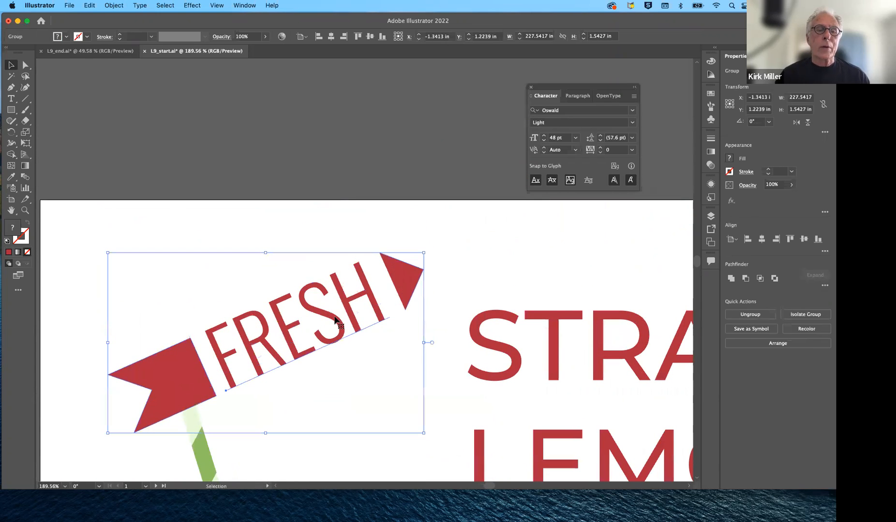
{"action": "left_click", "coordinate": [477, 268]}
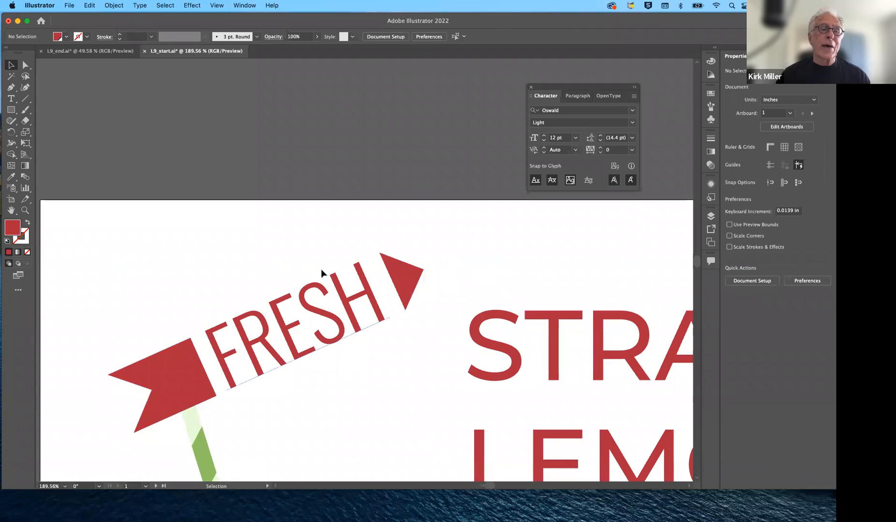
- Check that the rotated FRESH text is still editable by placing the text cursor inside the word, and leave text editing
{"action": "left_click", "coordinate": [11, 99]}
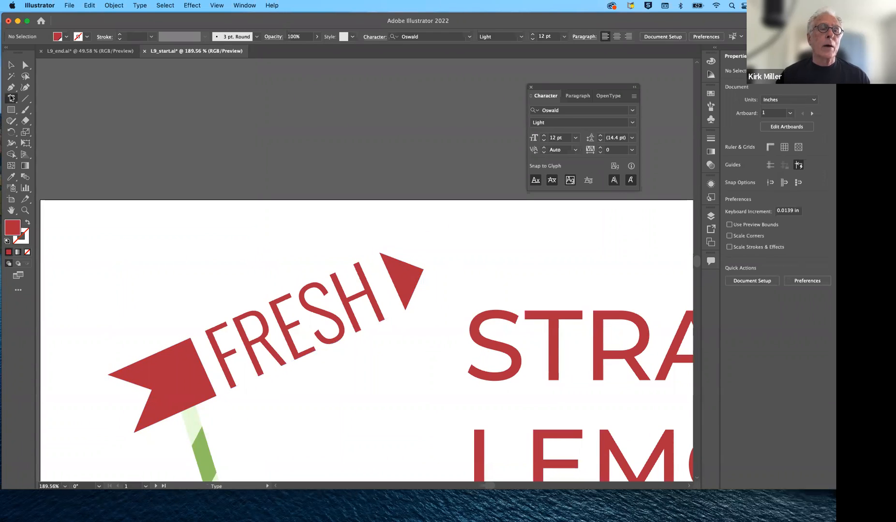
{"action": "left_click", "coordinate": [271, 328]}
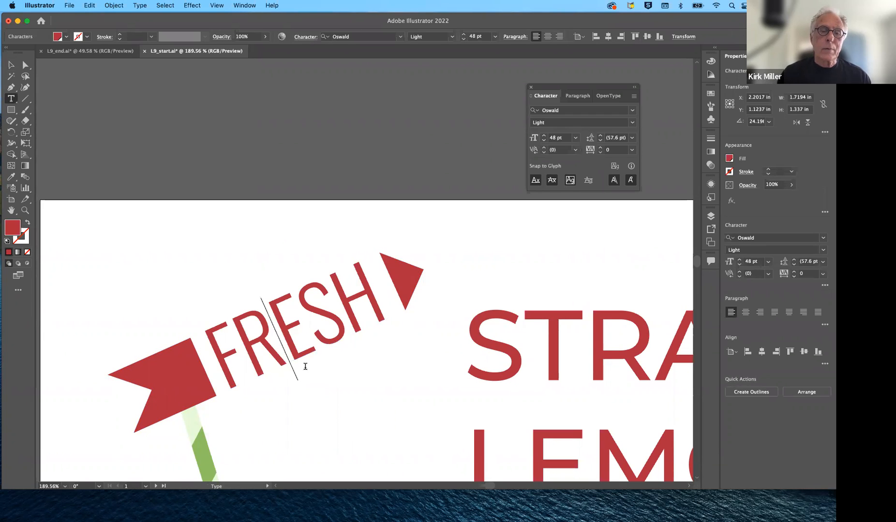
{"action": "key", "text": "BackSpace"}
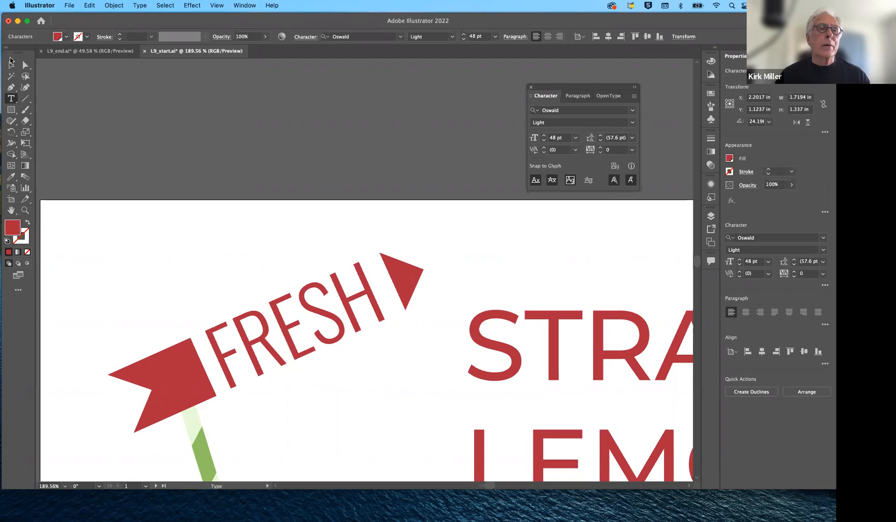
{"action": "key", "text": "Escape"}
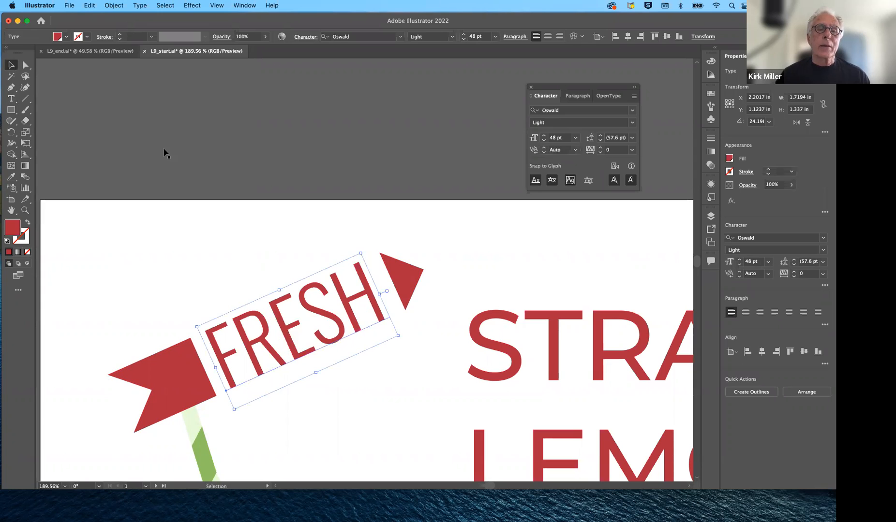
{"action": "left_click", "coordinate": [455, 265]}
- Set the font of the whole directions text block to Montserrat Medium
{"action": "scroll", "coordinate": [455, 265], "scroll_direction": "down", "scroll_amount": 5}
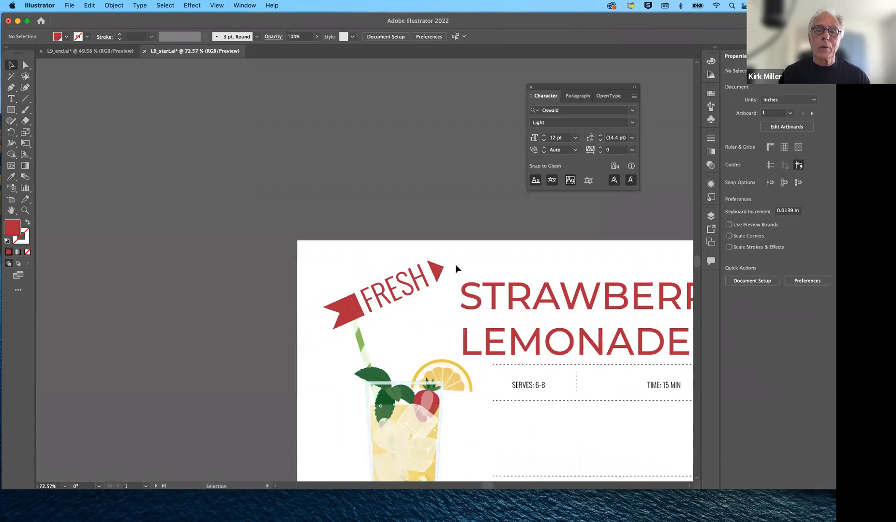
{"action": "scroll", "coordinate": [456, 265], "scroll_direction": "down", "scroll_amount": 3}
{"action": "scroll", "coordinate": [455, 266], "scroll_direction": "down", "scroll_amount": 5}
{"action": "scroll", "coordinate": [455, 267], "scroll_direction": "right", "scroll_amount": 2}
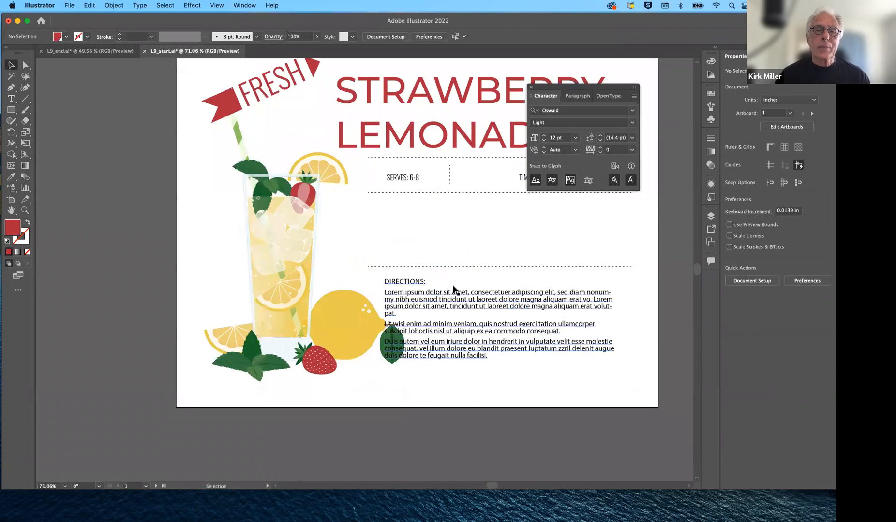
{"action": "left_click", "coordinate": [462, 308]}
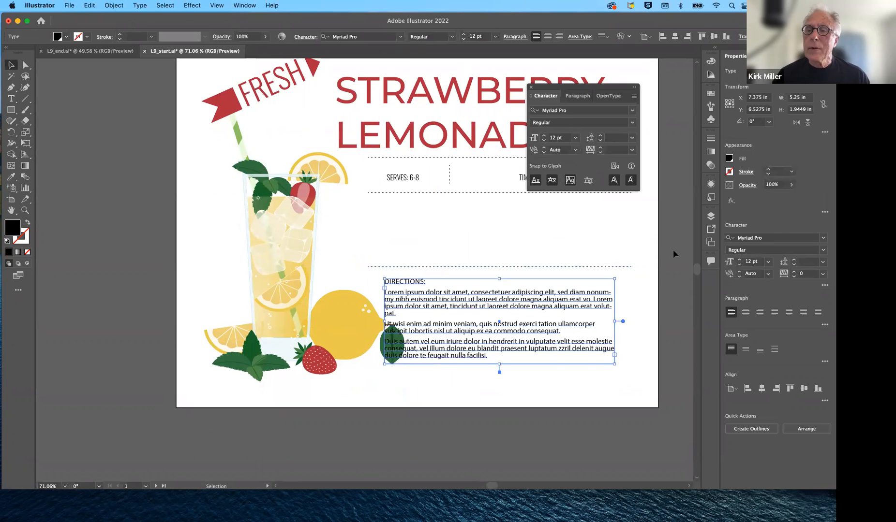
{"action": "left_click", "coordinate": [824, 239]}
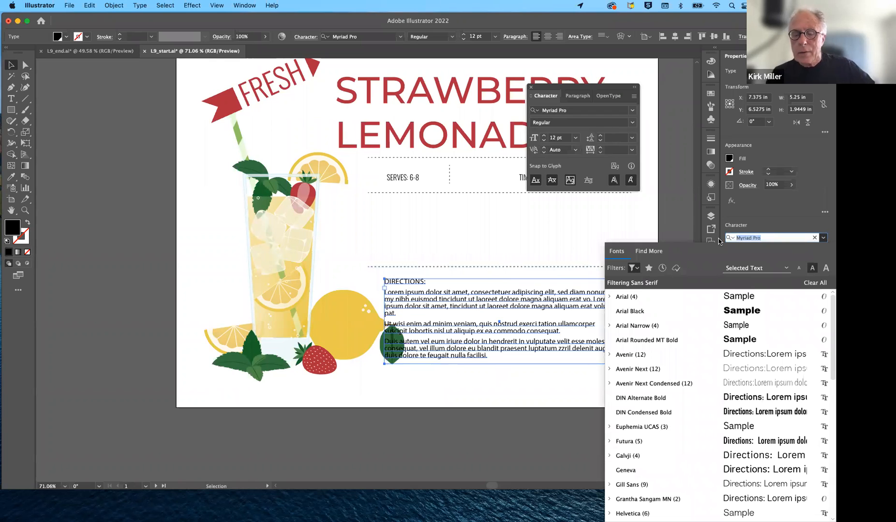
{"action": "type", "text": "MON"}
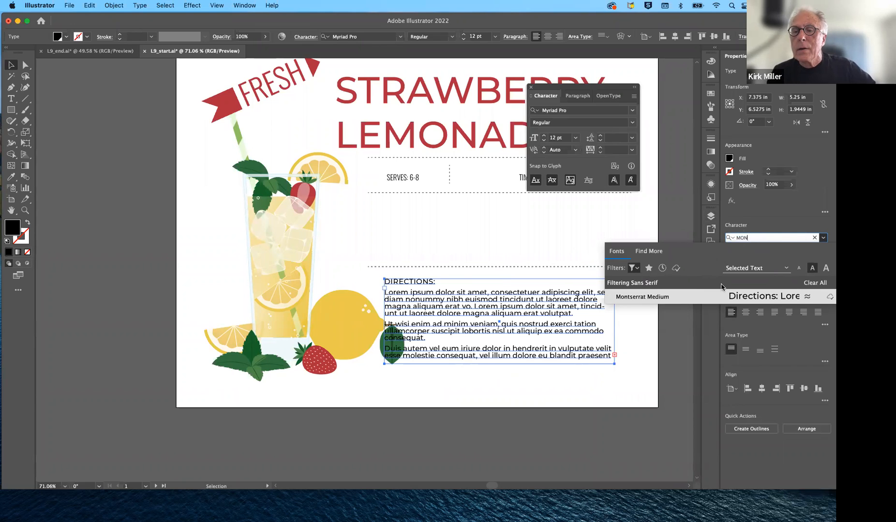
{"action": "left_click", "coordinate": [665, 297]}
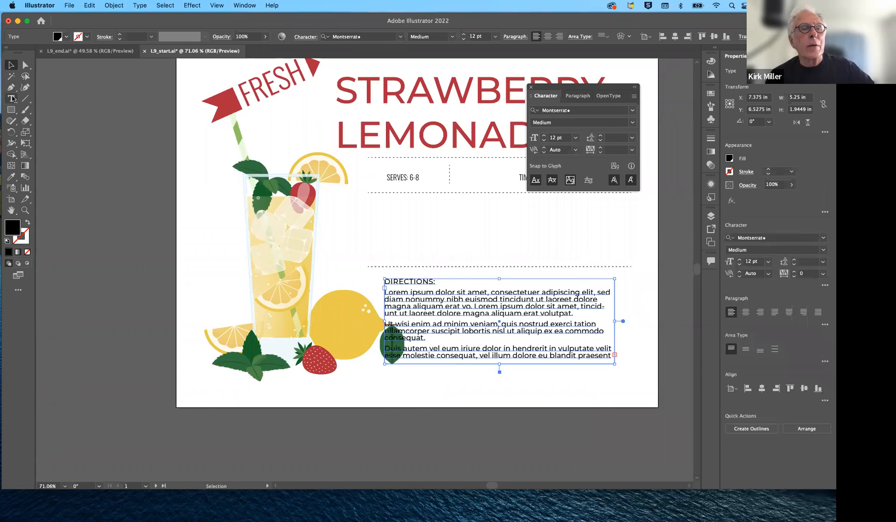
- Change only the DIRECTIONS: heading to the Oswald Light font
{"action": "left_click", "coordinate": [11, 98]}
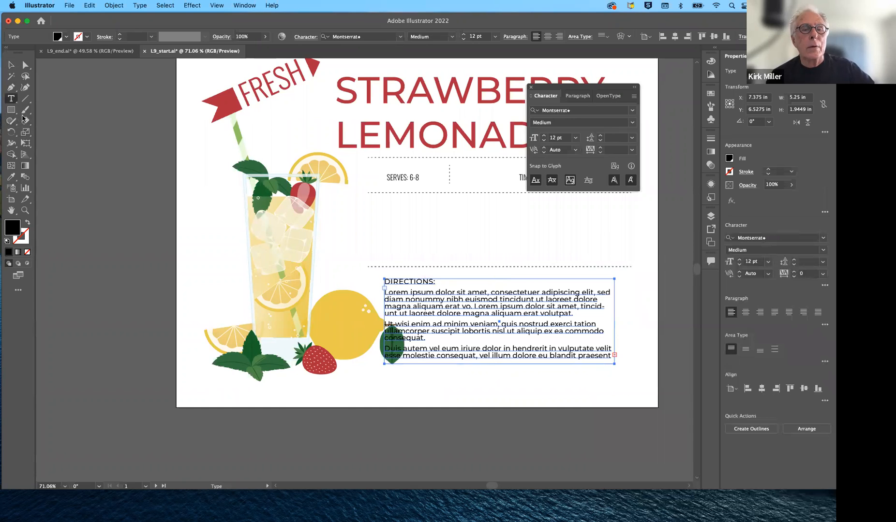
{"action": "left_click_drag", "start_coordinate": [435, 282], "coordinate": [376, 276]}
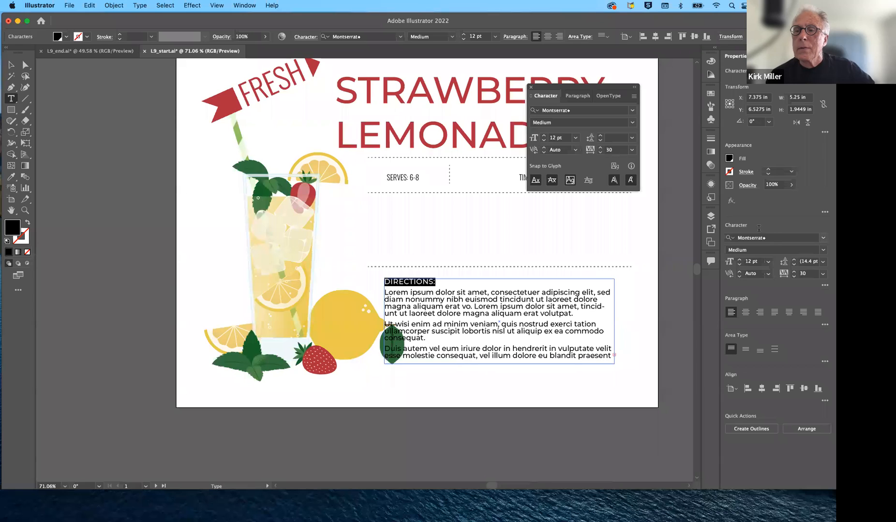
{"action": "left_click", "coordinate": [734, 239]}
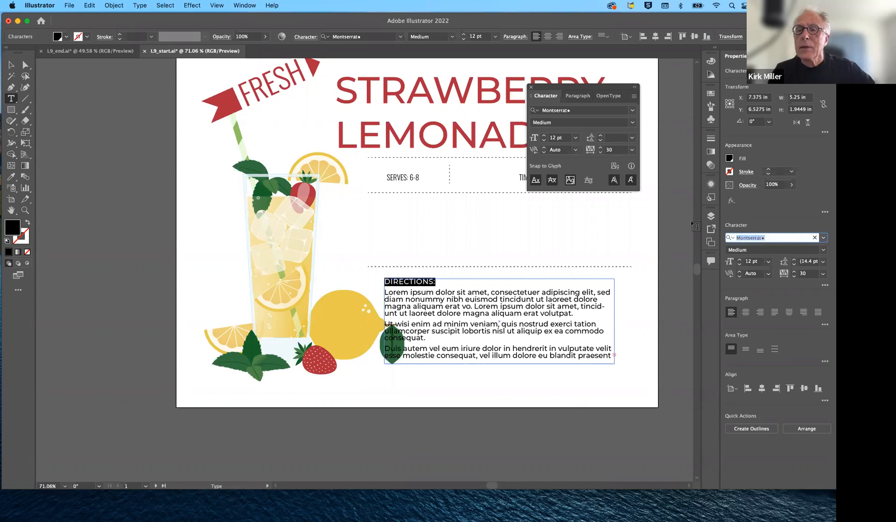
{"action": "type", "text": "os"}
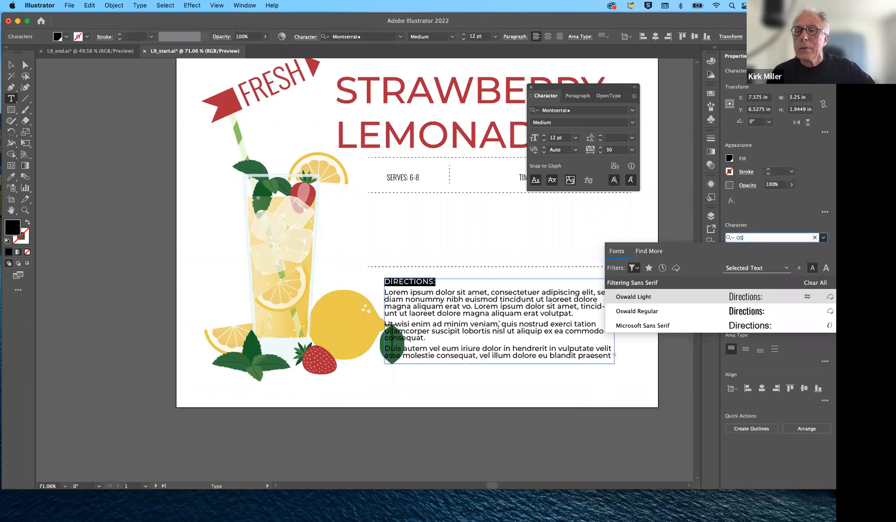
{"action": "left_click", "coordinate": [638, 297]}
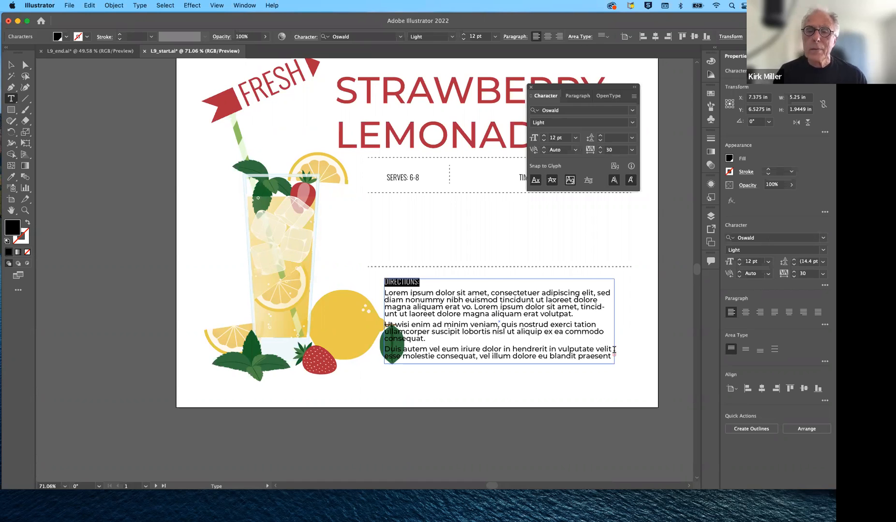
- Reduce the font size of the whole directions text block to 11 pt so its overflowing text fits the frame
{"action": "scroll", "coordinate": [614, 349], "scroll_direction": "up", "scroll_amount": 6}
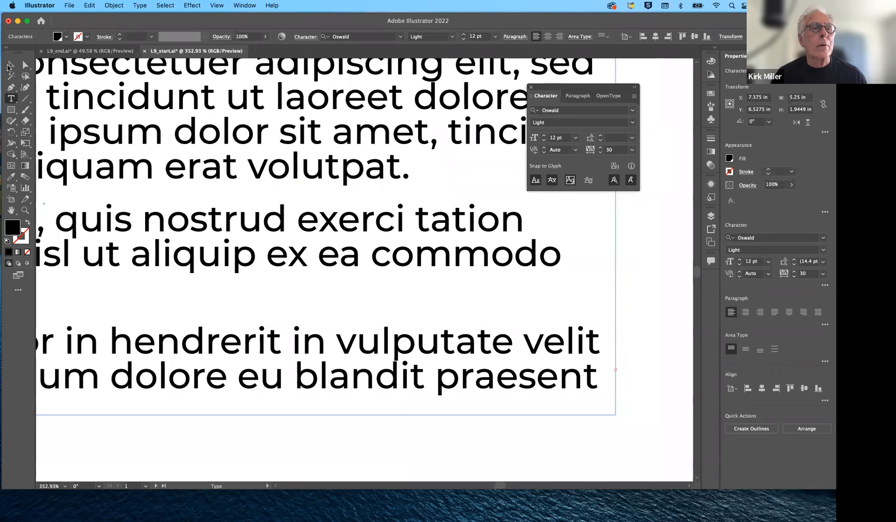
{"action": "left_click", "coordinate": [9, 65]}
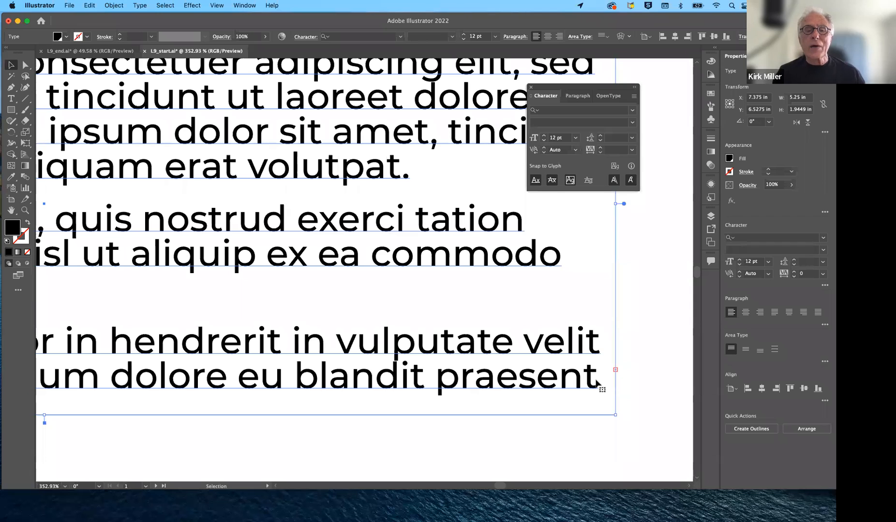
{"action": "scroll", "coordinate": [598, 384], "scroll_direction": "down", "scroll_amount": 5}
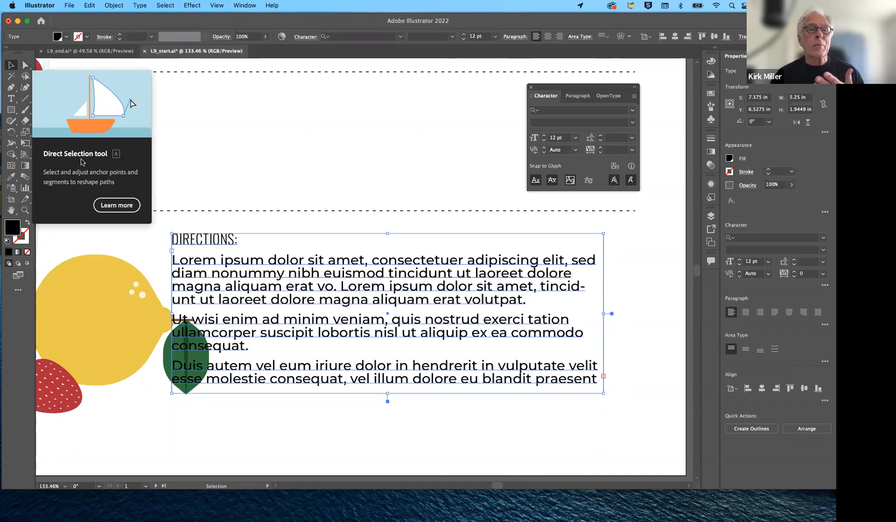
{"action": "left_click", "coordinate": [11, 99]}
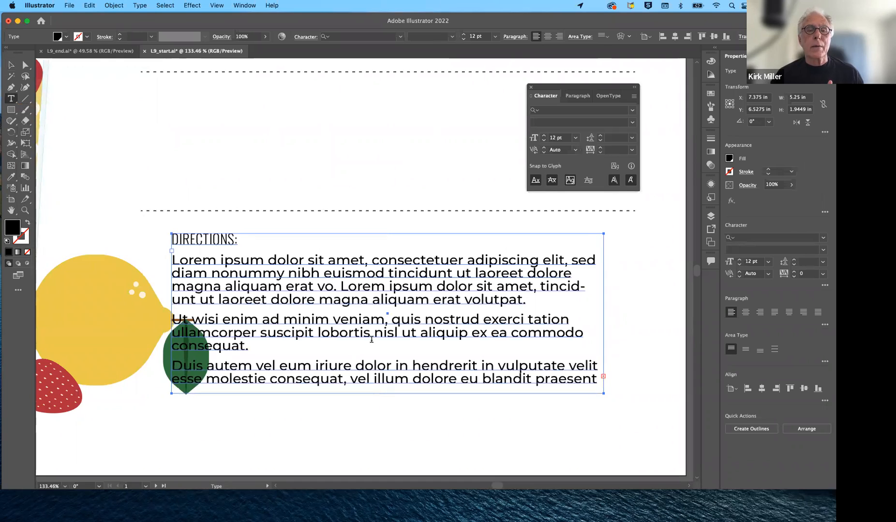
{"action": "left_click", "coordinate": [363, 289]}
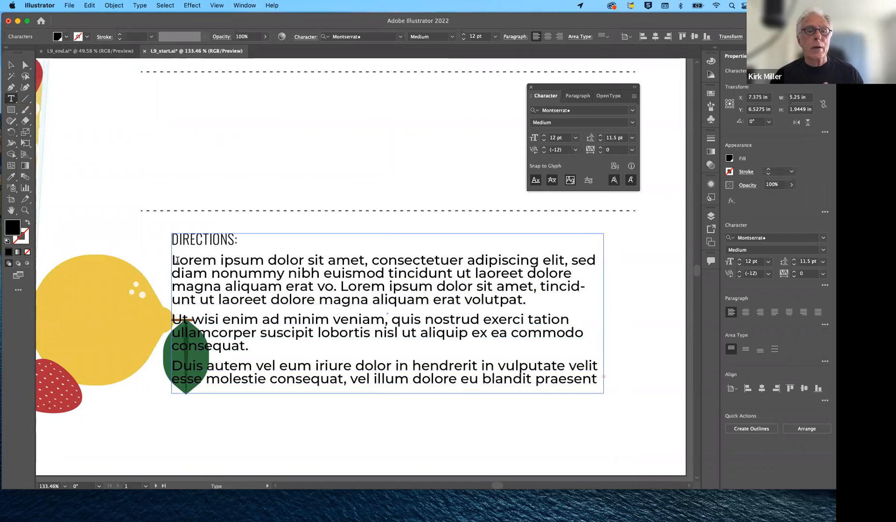
{"action": "key", "text": "super"}
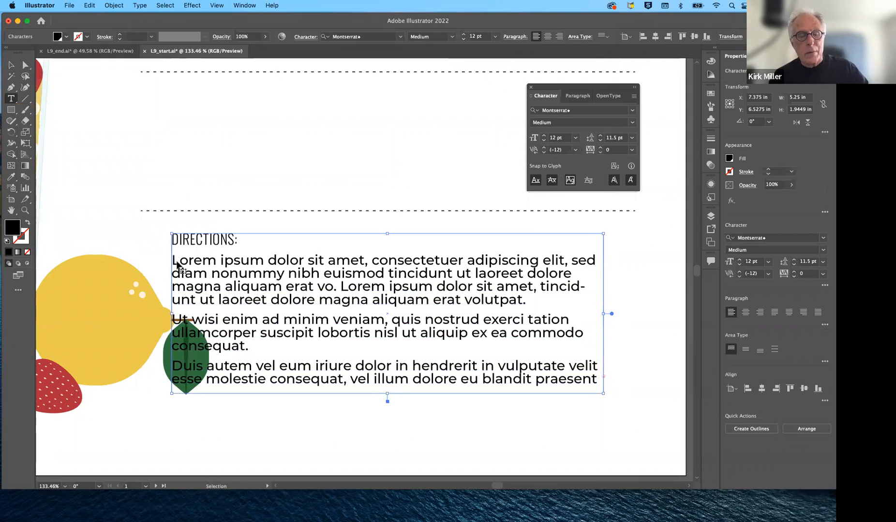
{"action": "key", "text": "super+a"}
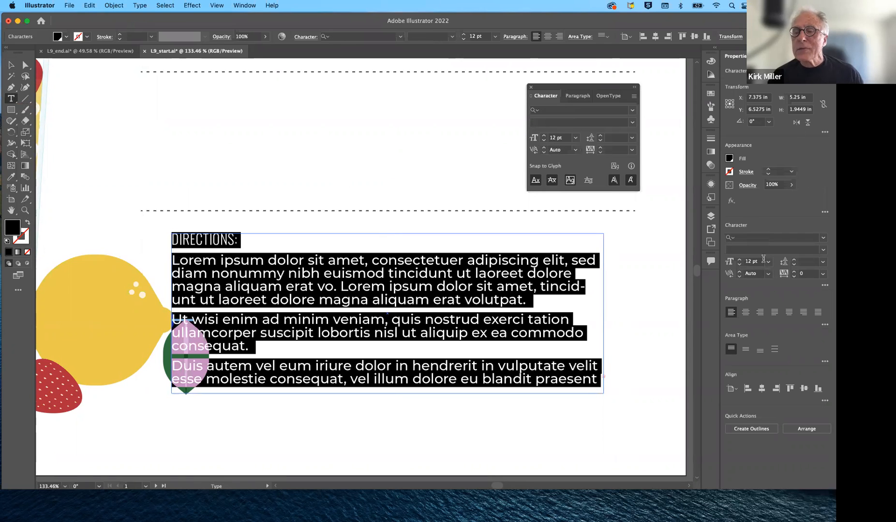
{"action": "left_click", "coordinate": [739, 265]}
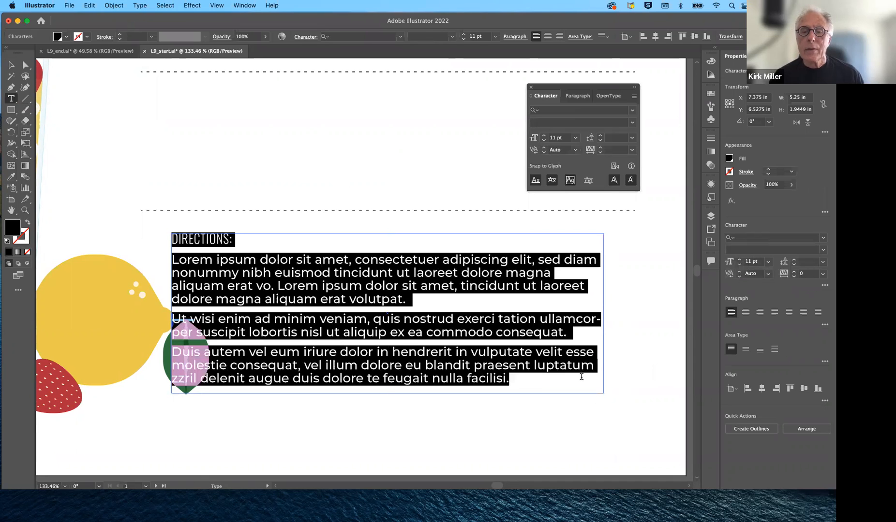
{"action": "left_click", "coordinate": [581, 376]}
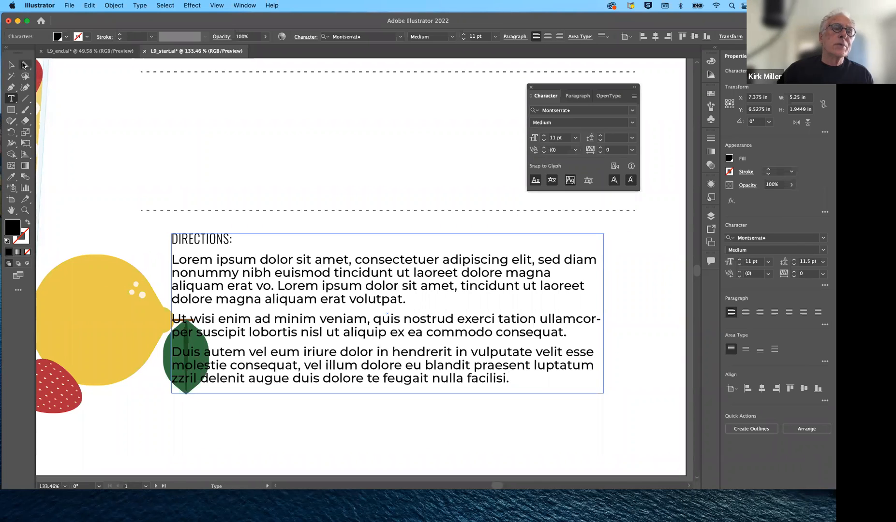
- Slant the directions frame's left edge by moving only its lower-left corner point horizontally right, clear of the leaf, and widen the frame rightward
{"action": "left_click", "coordinate": [22, 65]}
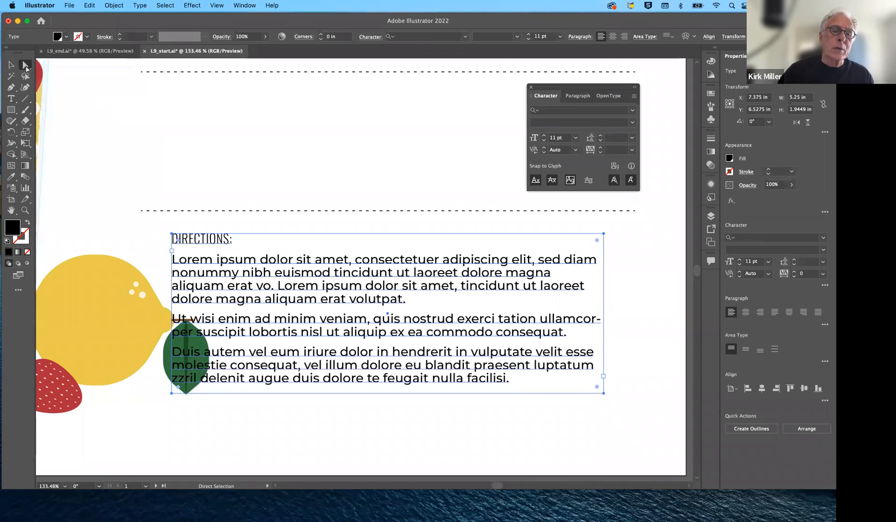
{"action": "left_click", "coordinate": [166, 402]}
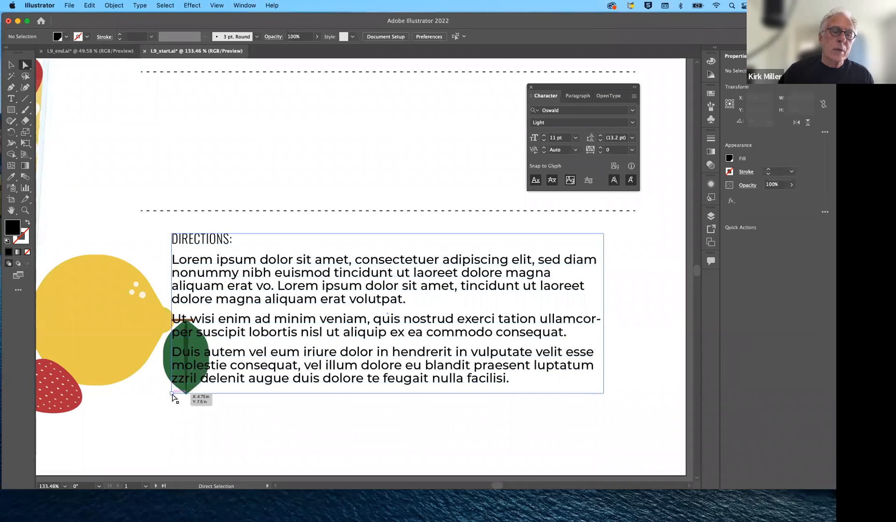
{"action": "left_click", "coordinate": [172, 394]}
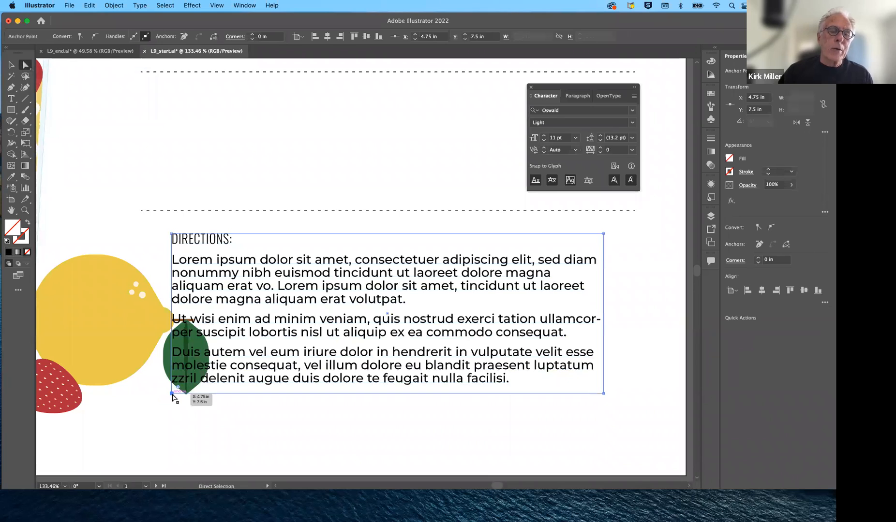
{"action": "left_click_drag", "start_coordinate": [172, 393], "coordinate": [244, 440]}
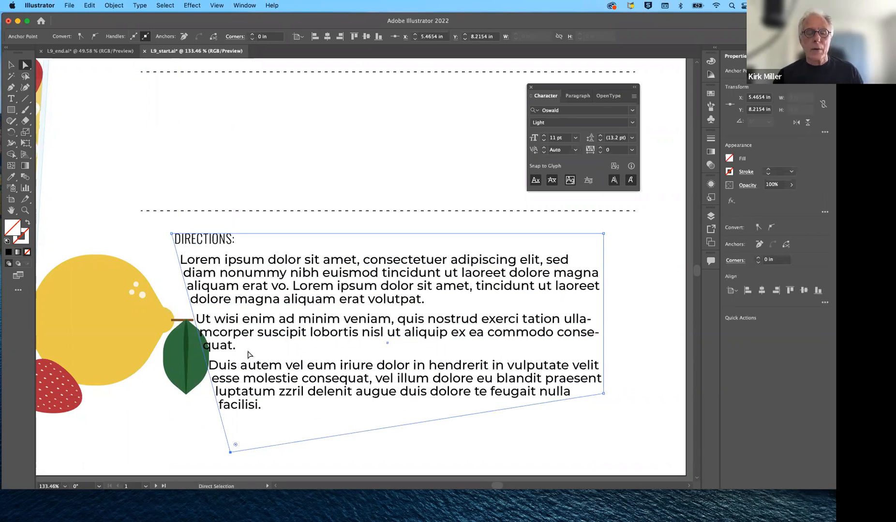
{"action": "key", "text": "super+z"}
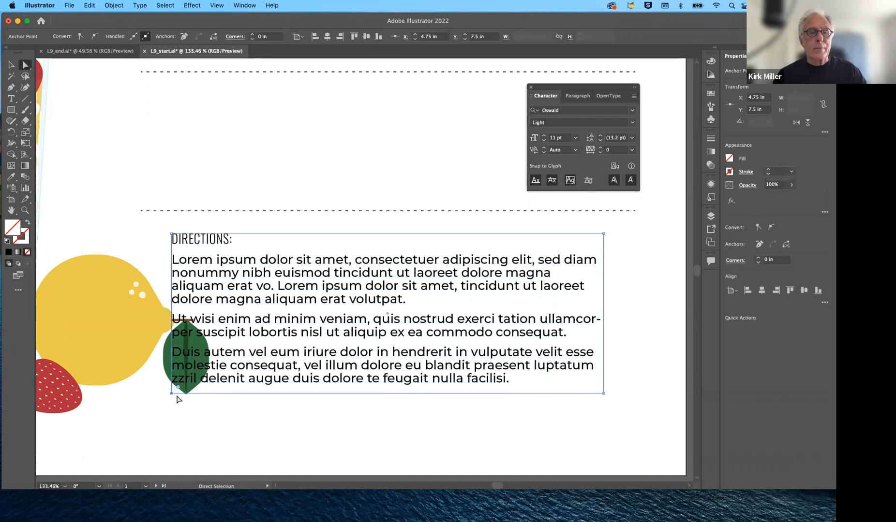
{"action": "left_click_drag", "start_coordinate": [172, 394], "coordinate": [243, 393]}
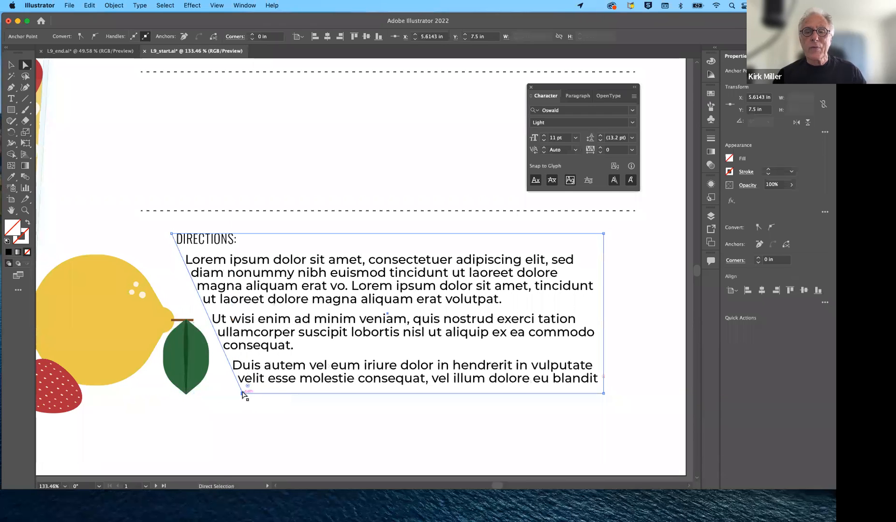
{"action": "left_click", "coordinate": [11, 65]}
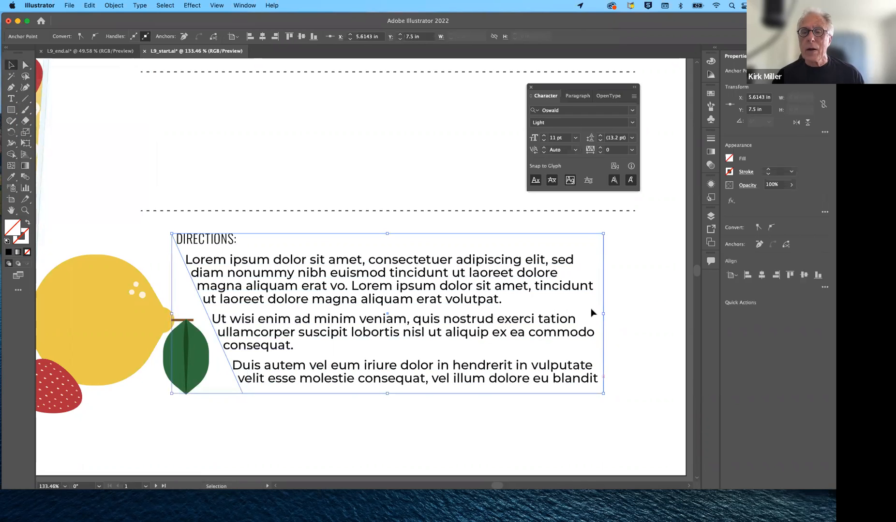
{"action": "left_click_drag", "start_coordinate": [605, 313], "coordinate": [650, 321]}
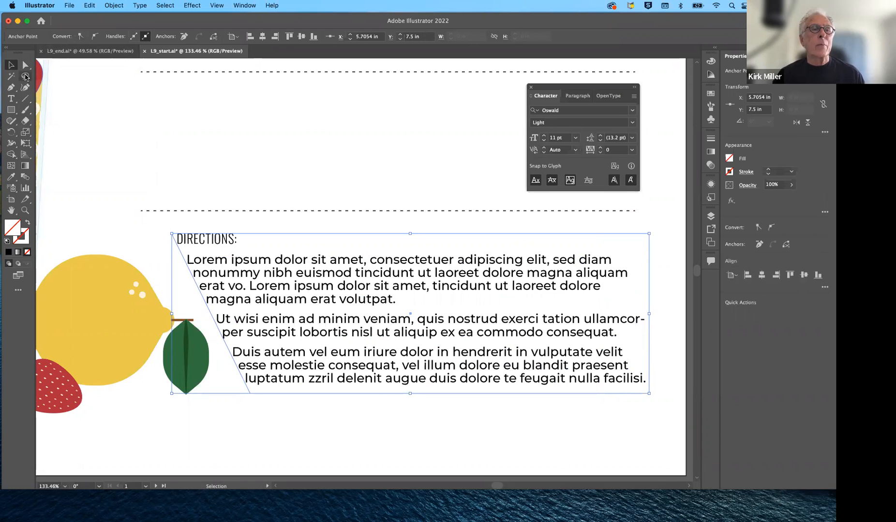
- Nudge the directions frame's lower-left corner point left to X 5.511 in and narrow the frame slightly from its right edge
{"action": "key", "text": "Left"}
{"action": "key", "text": "Left"}
{"action": "key", "text": "Left"}
{"action": "key", "text": "Left"}
{"action": "key", "text": "Left"}
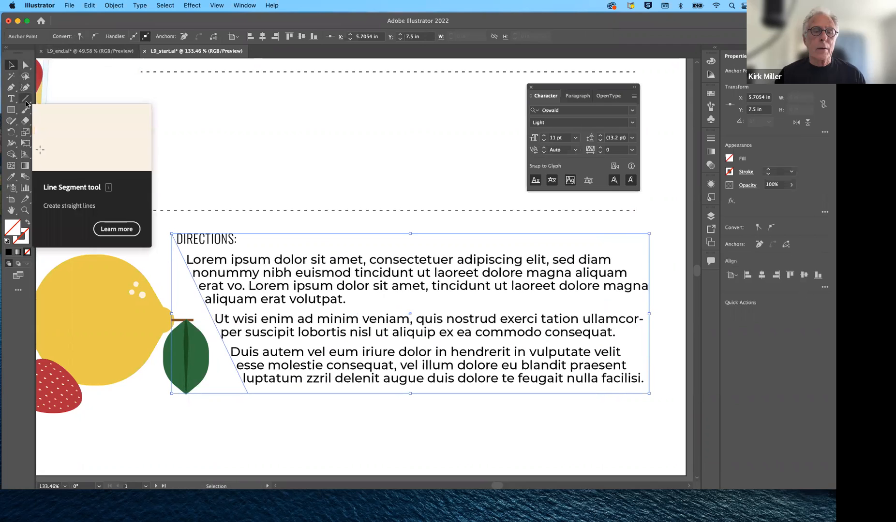
{"action": "key", "text": "Left"}
{"action": "key", "text": "Left"}
{"action": "key", "text": "Left"}
{"action": "key", "text": "Left"}
{"action": "key", "text": "Left"}
{"action": "key", "text": "Left"}
{"action": "key", "text": "Left"}
{"action": "key", "text": "Left"}
{"action": "key", "text": "Left"}
{"action": "key", "text": "Left"}
{"action": "key", "text": "Left"}
{"action": "key", "text": "Left"}
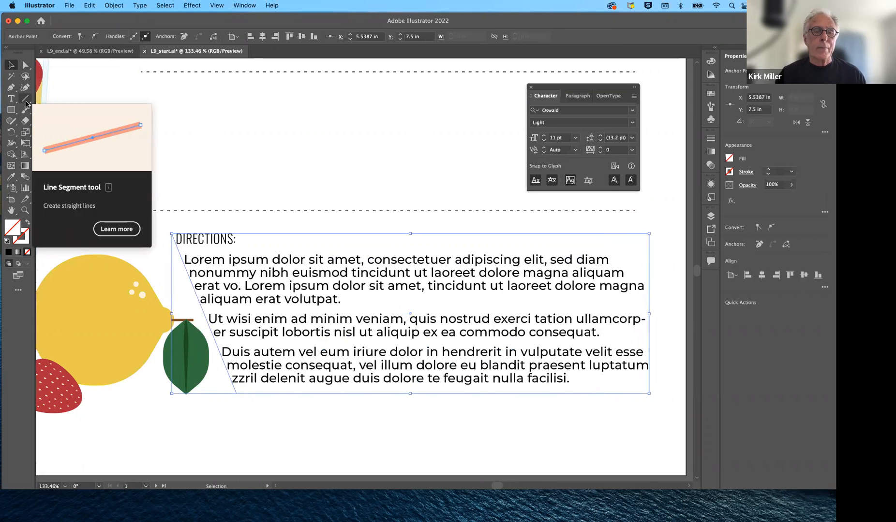
{"action": "key", "text": "Left"}
{"action": "key", "text": "Left"}
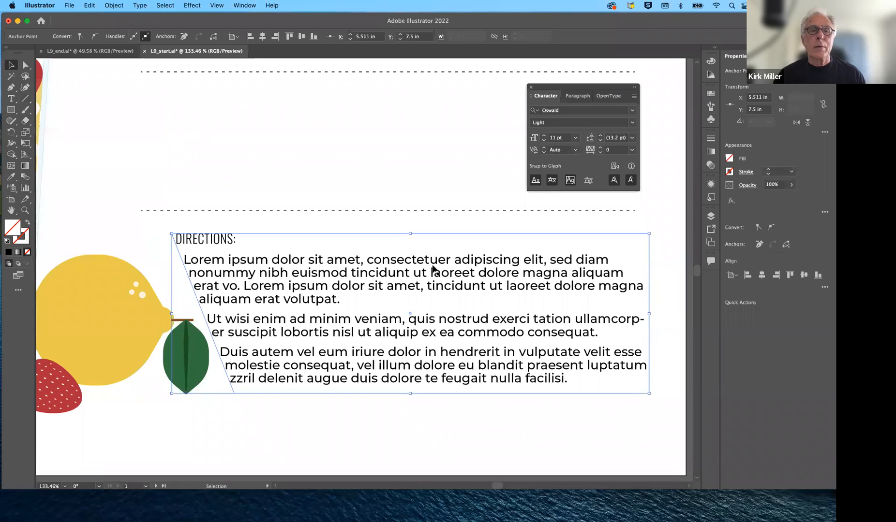
{"action": "left_click_drag", "start_coordinate": [650, 314], "coordinate": [642, 315]}
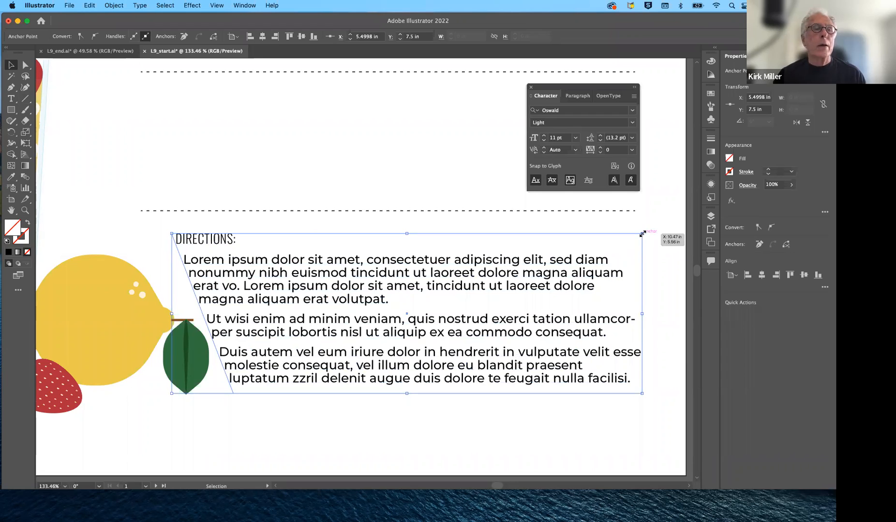
- Try moving the directions frame's upper-right corner point inward to about X 8.78 in, Y 6.4 in, and undo the move
{"action": "left_click", "coordinate": [25, 64]}
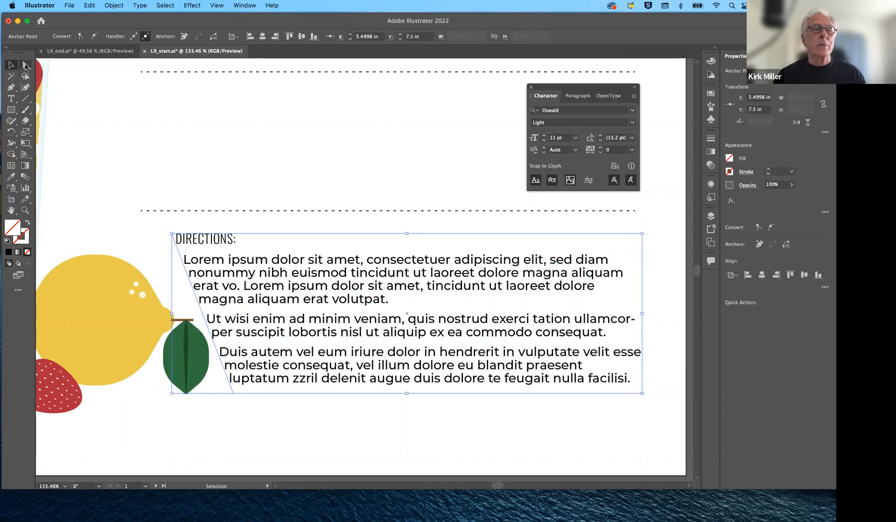
{"action": "left_click_drag", "start_coordinate": [641, 234], "coordinate": [503, 305]}
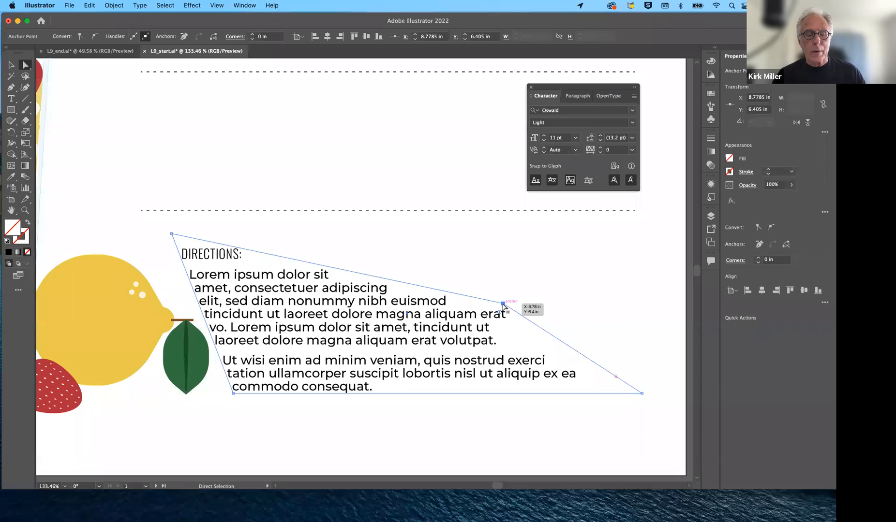
{"action": "key", "text": "super+z"}
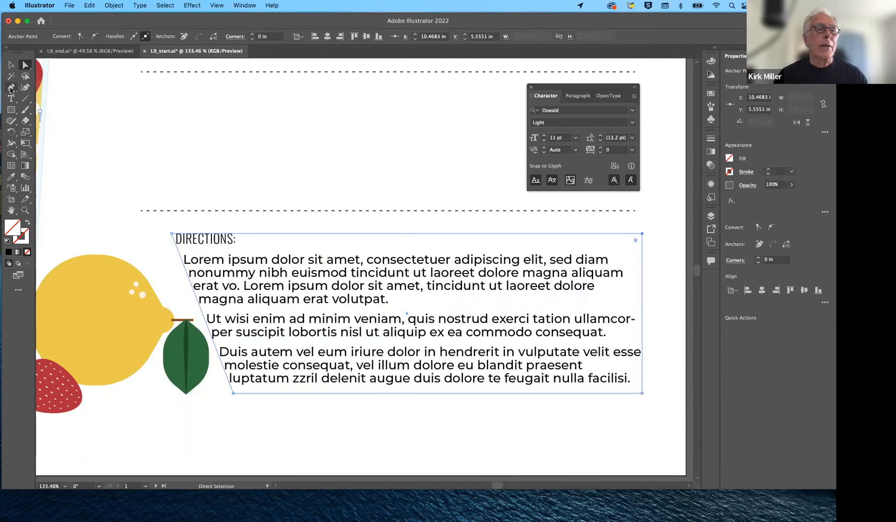
- Activate the Add Anchor Point tool for the directions text frame
{"action": "left_click", "coordinate": [10, 88]}
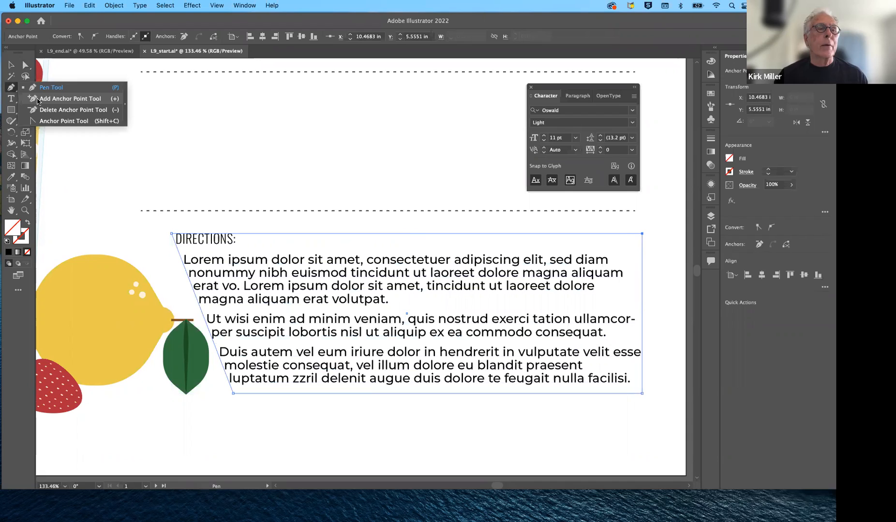
{"action": "left_click", "coordinate": [37, 100]}
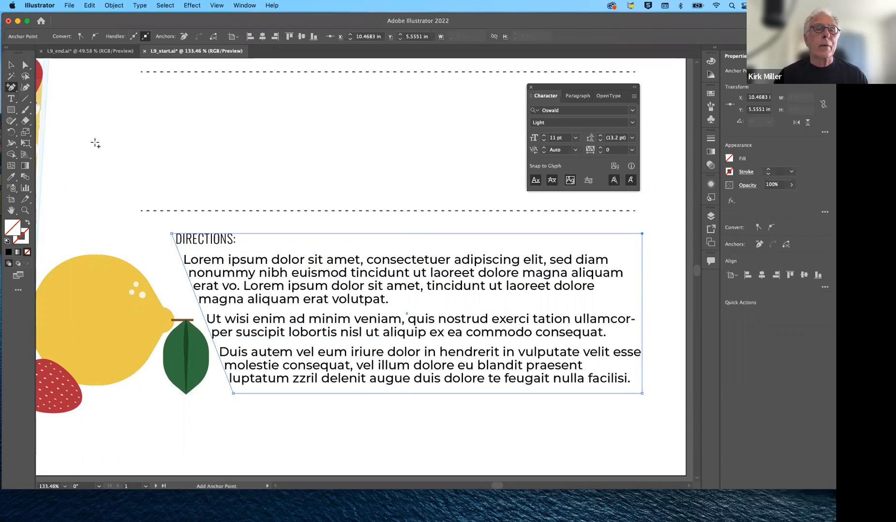
- Try adding an anchor point midway along the Directions frame's upper edge and pulling it upward to form a peak
{"action": "left_click", "coordinate": [391, 234]}
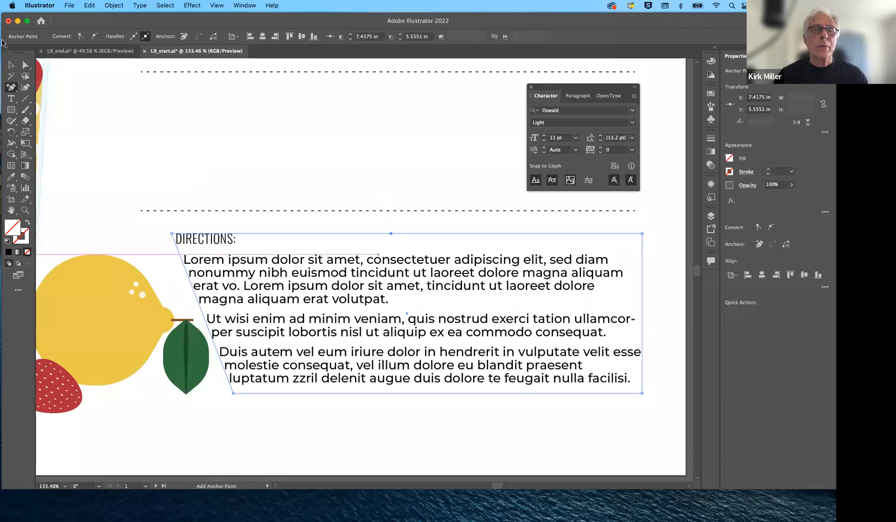
{"action": "left_click", "coordinate": [26, 64]}
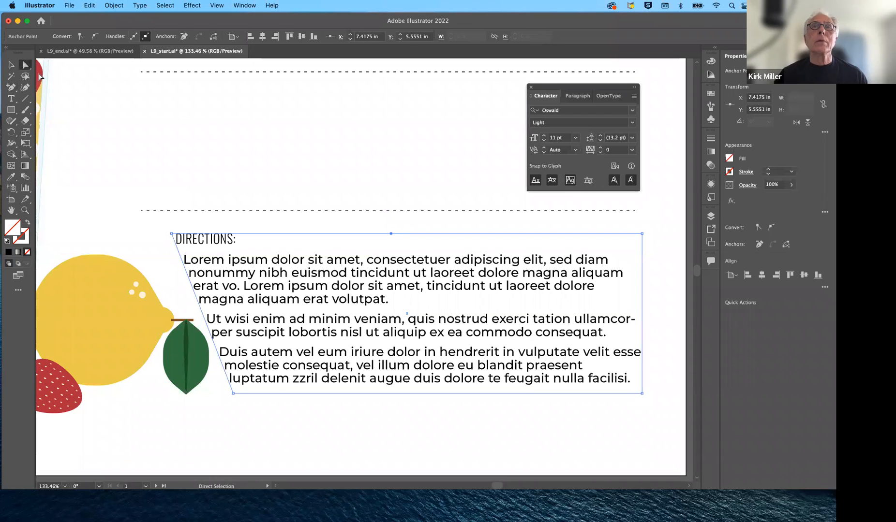
{"action": "left_click", "coordinate": [391, 234]}
{"action": "left_click_drag", "start_coordinate": [391, 234], "coordinate": [391, 157]}
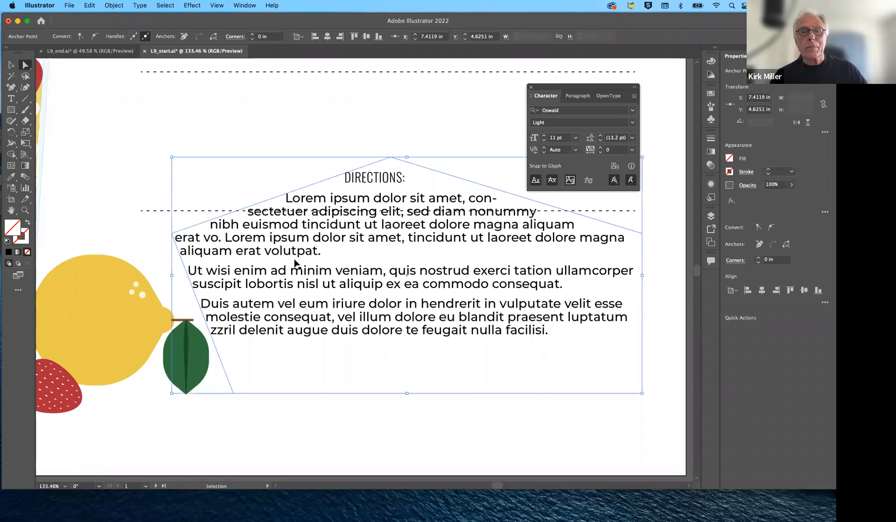
{"action": "key", "text": "super+z"}
{"action": "key", "text": "super+z"}
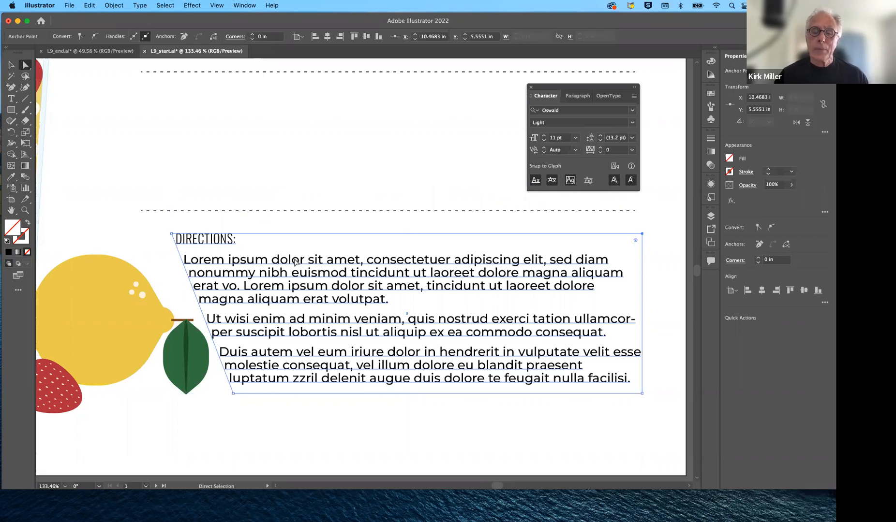
- Place the file L9_text.txt with the default text import options below the dashed line under the trout illustration
{"action": "scroll", "coordinate": [294, 261], "scroll_direction": "down", "scroll_amount": 5}
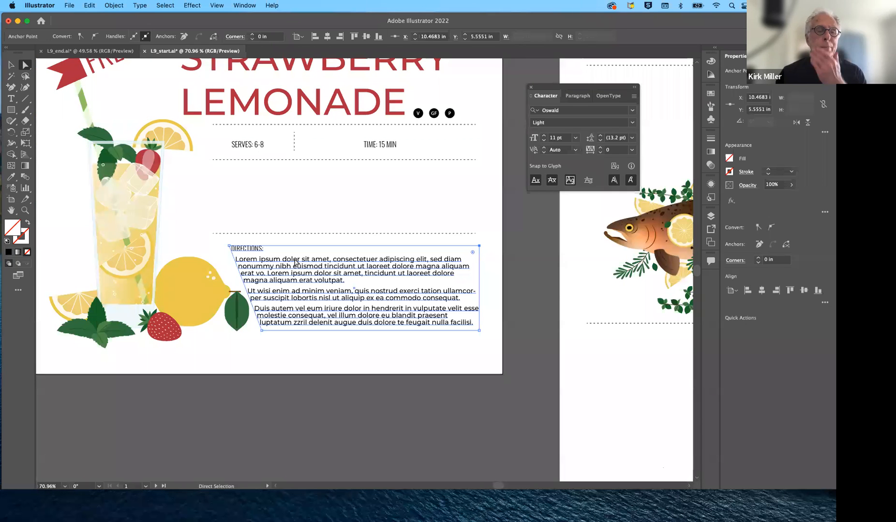
{"action": "scroll", "coordinate": [294, 262], "scroll_direction": "up", "scroll_amount": 1}
{"action": "scroll", "coordinate": [294, 263], "scroll_direction": "up", "scroll_amount": 1}
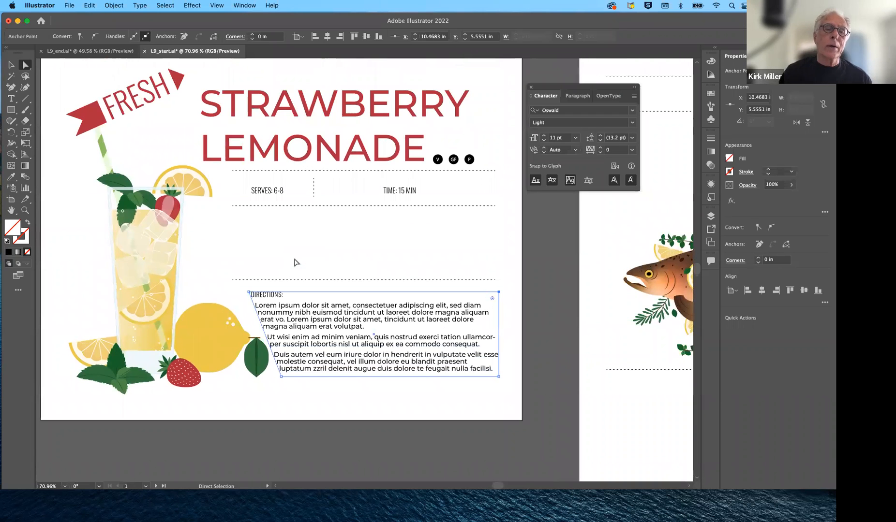
{"action": "scroll", "coordinate": [294, 262], "scroll_direction": "down", "scroll_amount": 2}
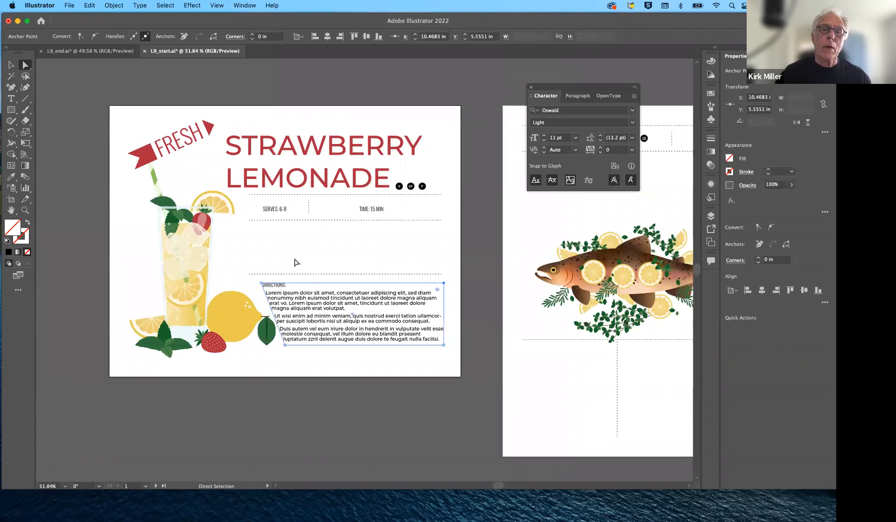
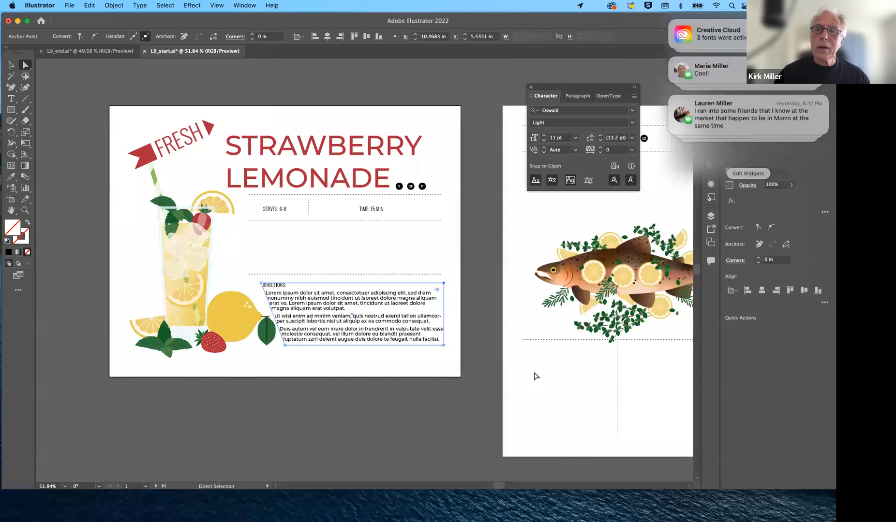
{"action": "scroll", "coordinate": [531, 383], "scroll_direction": "right", "scroll_amount": 8}
{"action": "scroll", "coordinate": [531, 383], "scroll_direction": "down", "scroll_amount": 3}
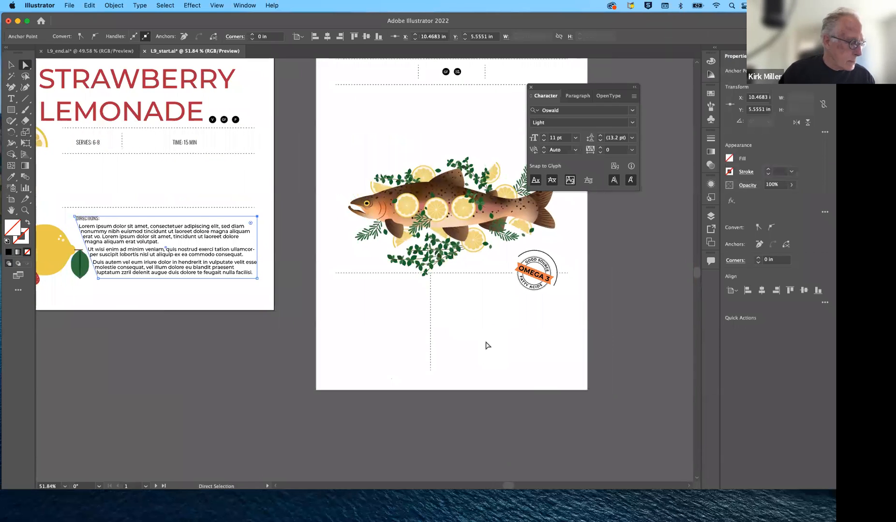
{"action": "scroll", "coordinate": [486, 345], "scroll_direction": "up", "scroll_amount": 3}
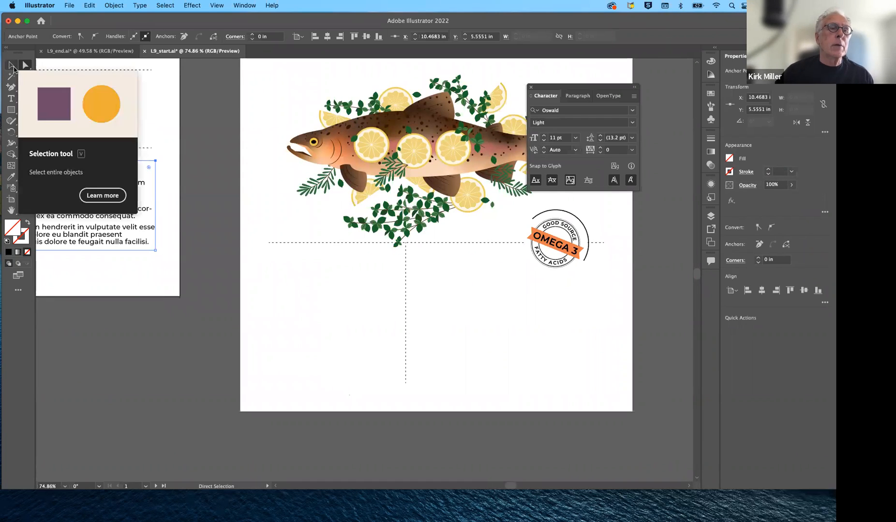
{"action": "left_click", "coordinate": [10, 98]}
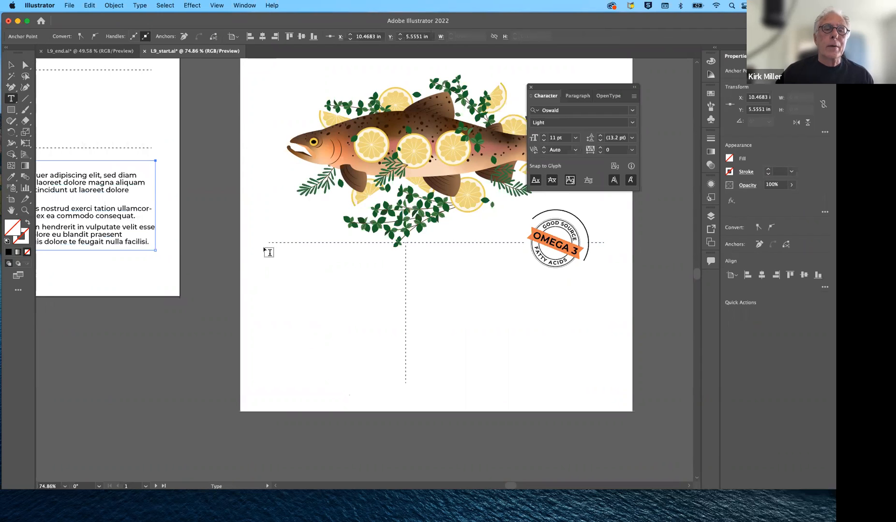
{"action": "left_click", "coordinate": [70, 6]}
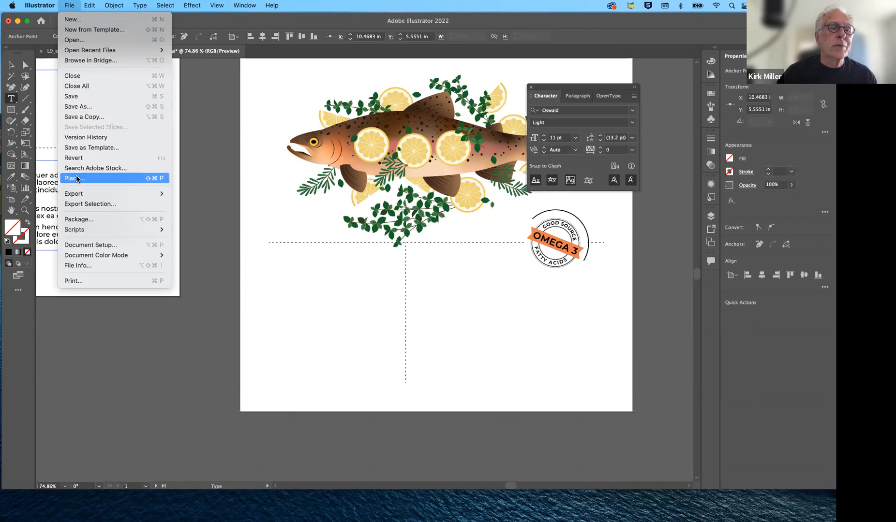
{"action": "left_click", "coordinate": [87, 180]}
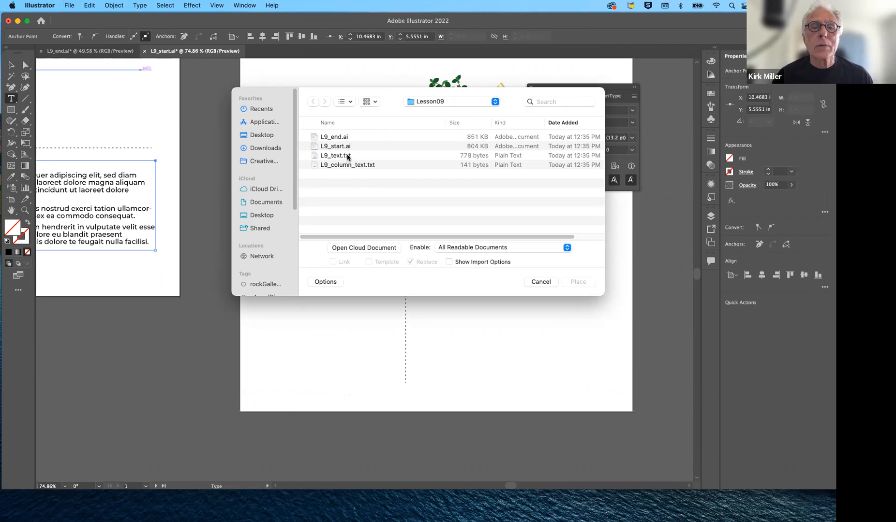
{"action": "left_click", "coordinate": [348, 156]}
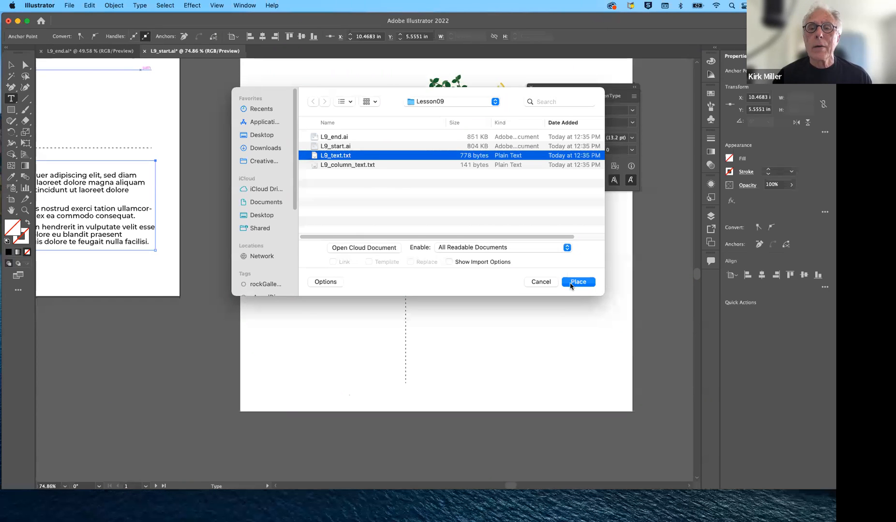
{"action": "left_click", "coordinate": [578, 282]}
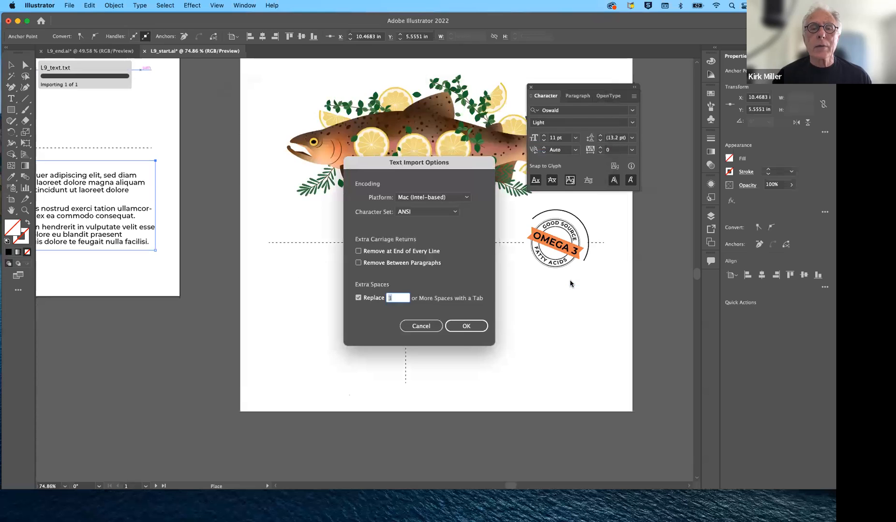
{"action": "left_click", "coordinate": [464, 324]}
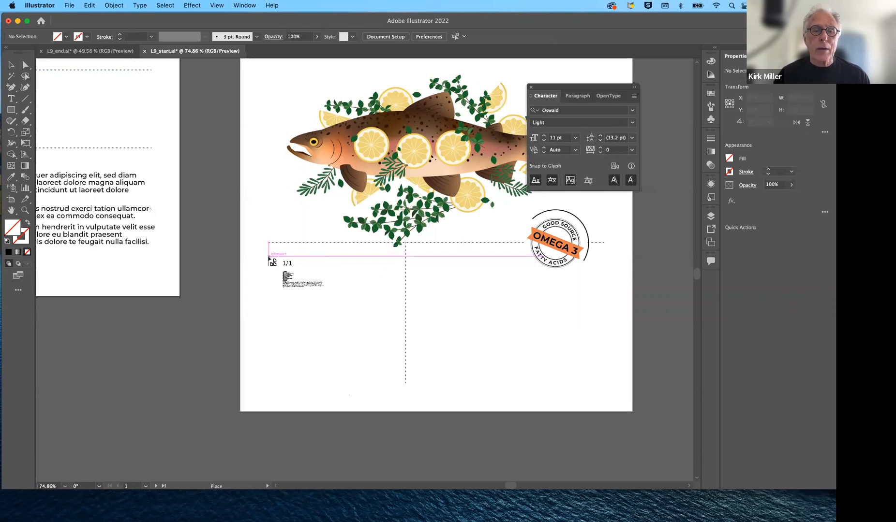
{"action": "left_click", "coordinate": [269, 258]}
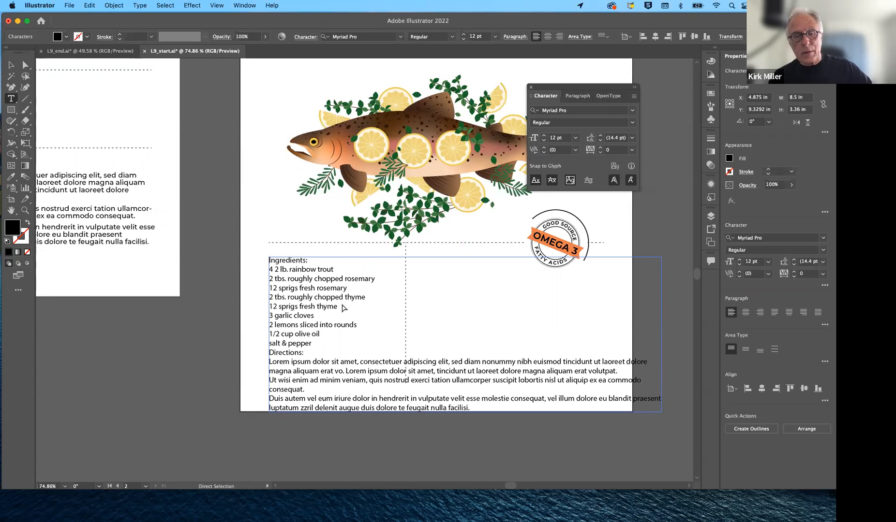
- Set the font of all the placed recipe text to Montserrat Medium
{"action": "key", "text": "super+a"}
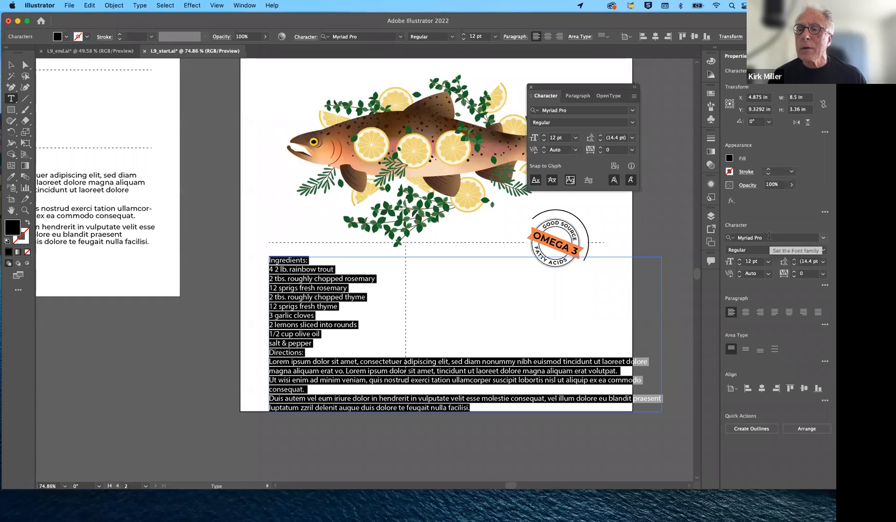
{"action": "left_click", "coordinate": [769, 237]}
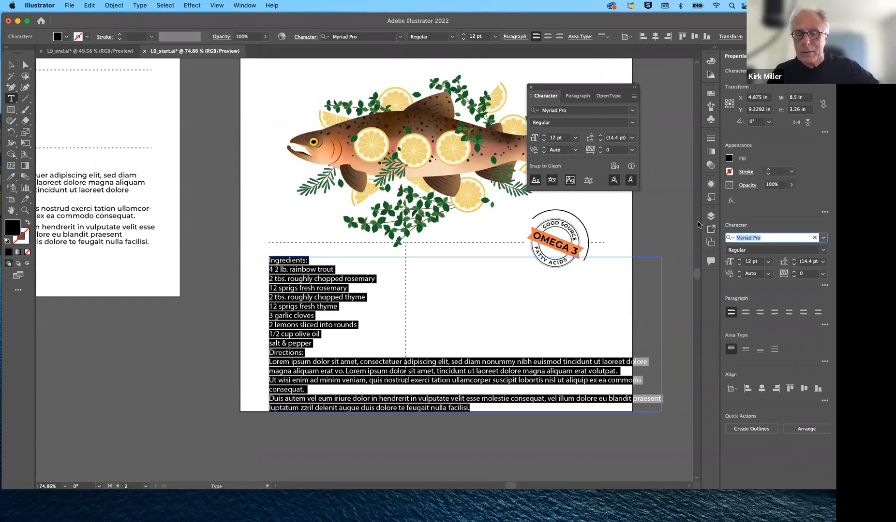
{"action": "type", "text": "MON"}
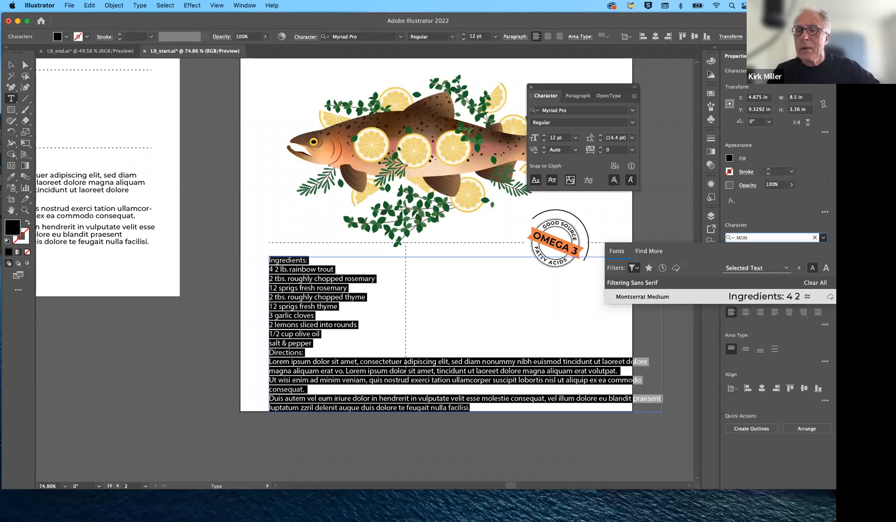
{"action": "left_click", "coordinate": [676, 296]}
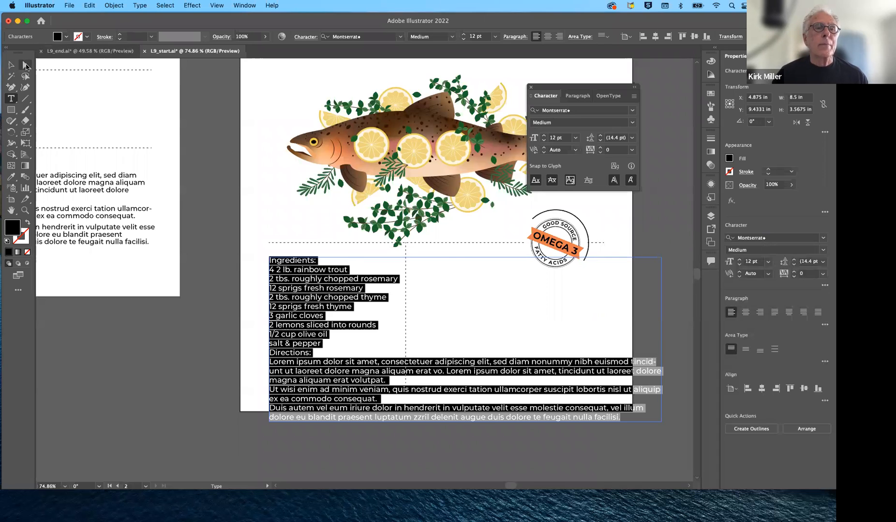
- Resize the recipe text frame to about 2.81 in wide and 2.73 in high, fitting beside the vertical dashed line
{"action": "left_click", "coordinate": [25, 66]}
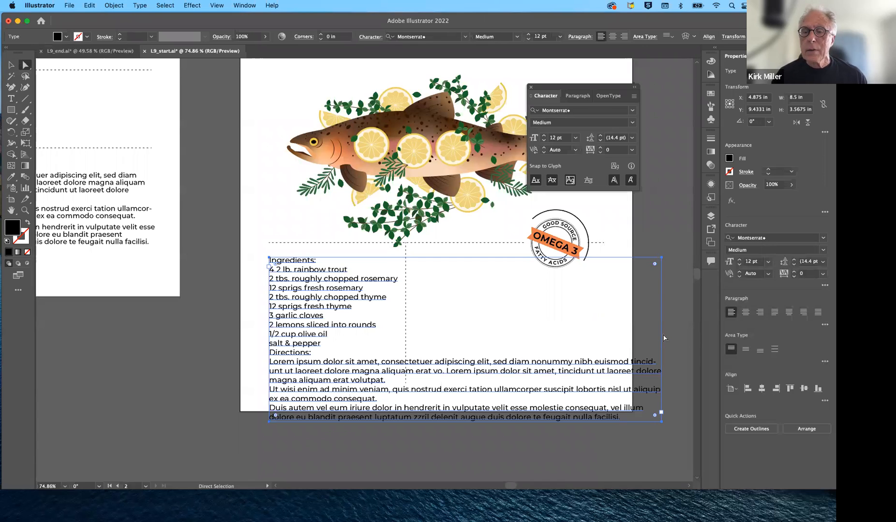
{"action": "left_click", "coordinate": [15, 67]}
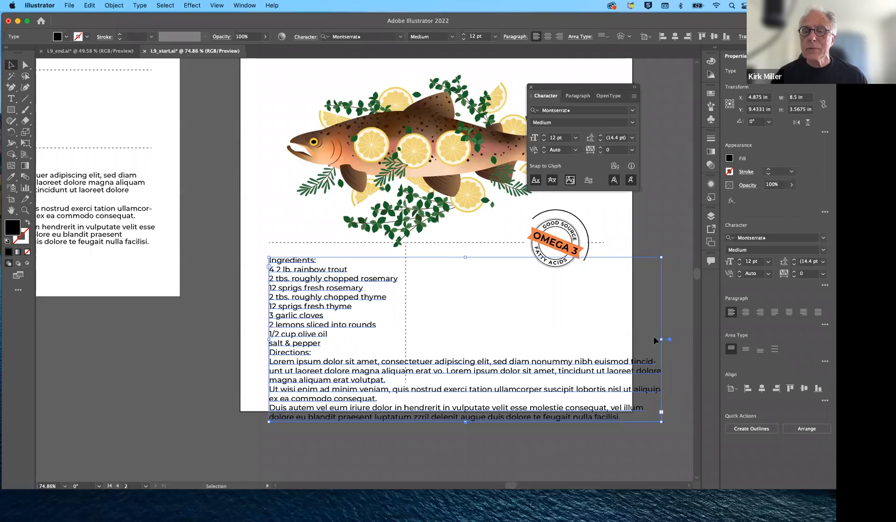
{"action": "left_click_drag", "start_coordinate": [657, 339], "coordinate": [399, 321]}
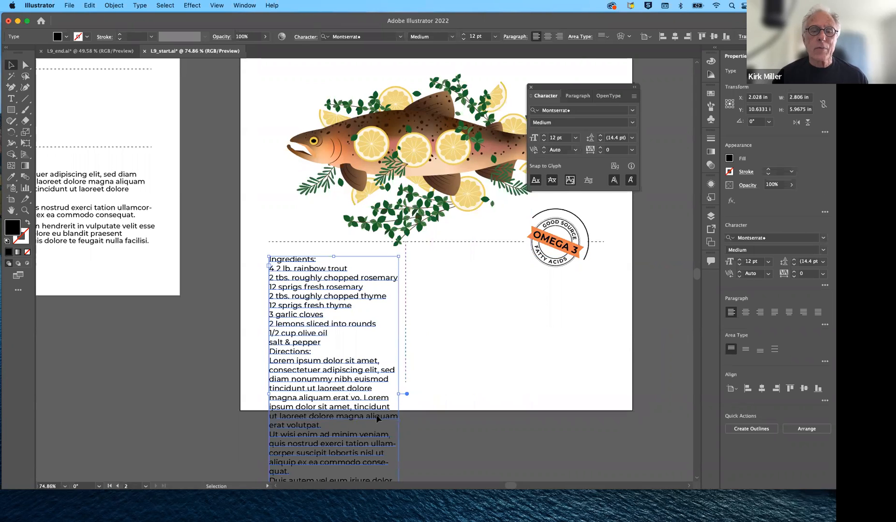
{"action": "scroll", "coordinate": [351, 435], "scroll_direction": "down", "scroll_amount": 4}
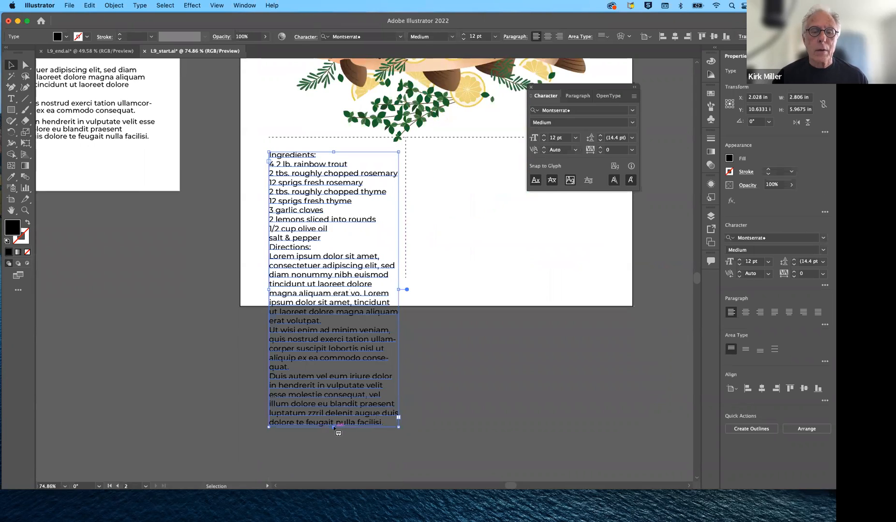
{"action": "left_click_drag", "start_coordinate": [334, 428], "coordinate": [334, 277]}
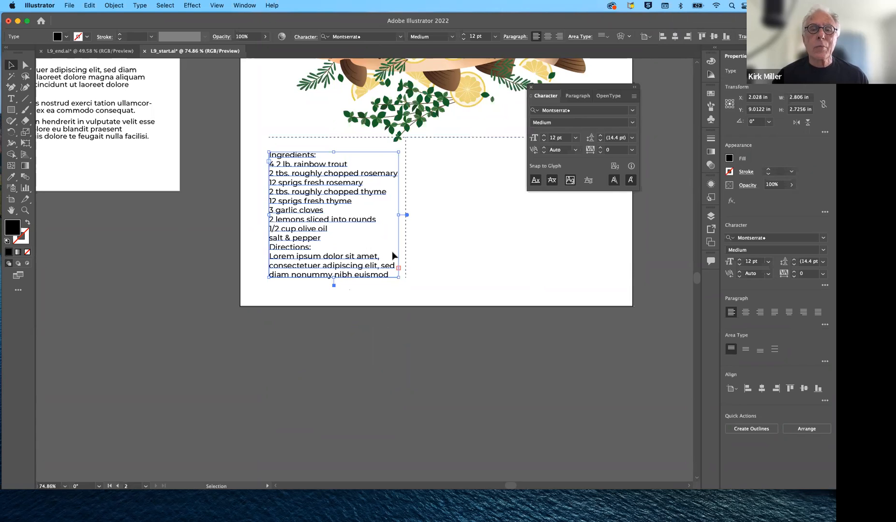
- Thread the overset text into a second frame about 4.06 in wide across the vertical dashed line, and move the Character panel off the artboard
{"action": "key", "text": "t"}
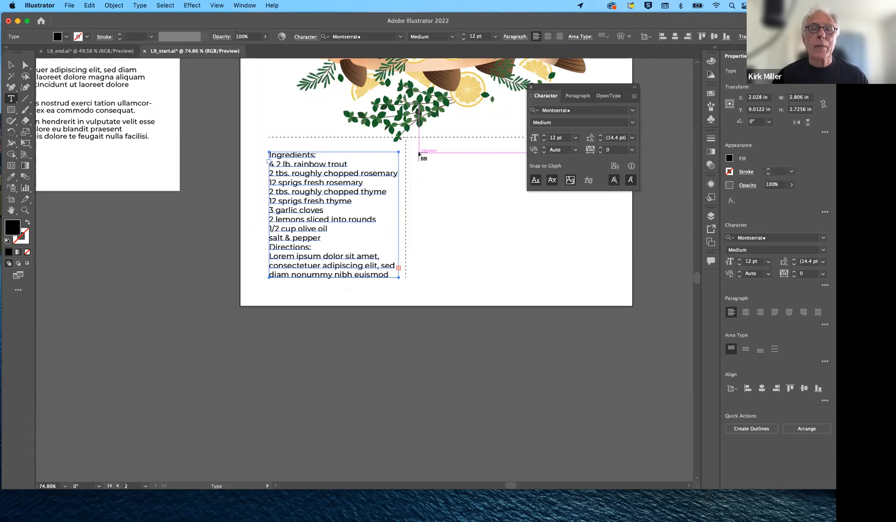
{"action": "left_click", "coordinate": [419, 154]}
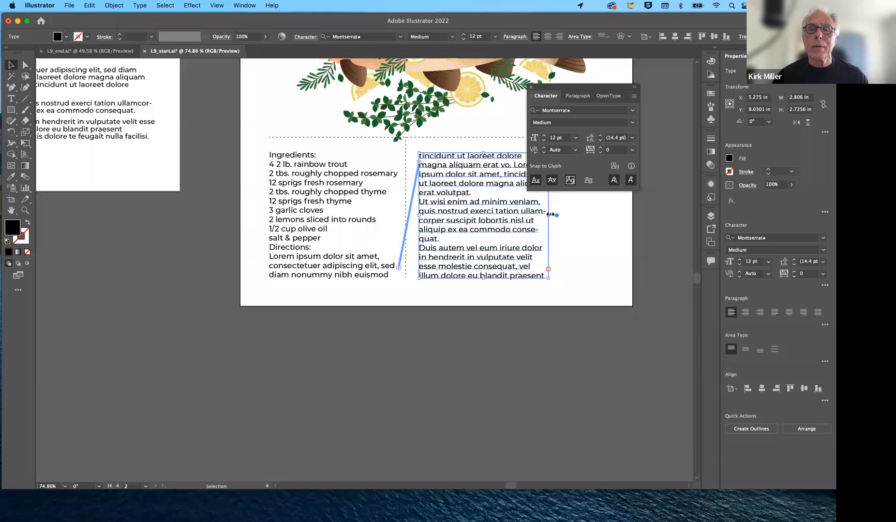
{"action": "left_click_drag", "start_coordinate": [548, 215], "coordinate": [607, 224]}
{"action": "left_click_drag", "start_coordinate": [612, 91], "coordinate": [592, 350]}
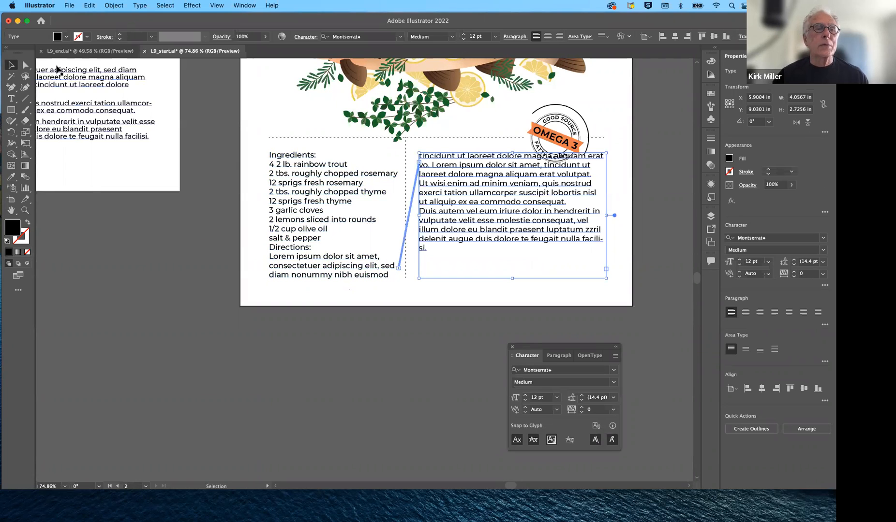
- Insert four paragraph returns before the "Directions:" heading to push it to the start of the second threaded frame
{"action": "left_click", "coordinate": [11, 99]}
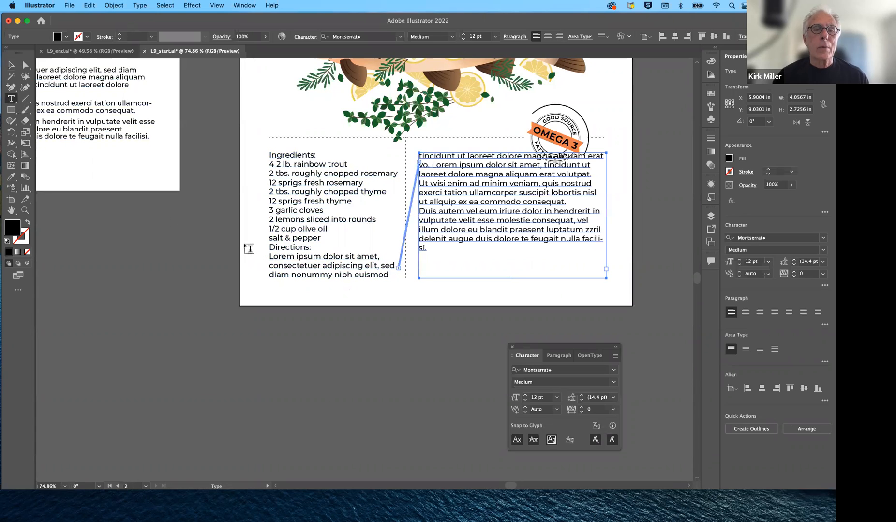
{"action": "left_click", "coordinate": [269, 246]}
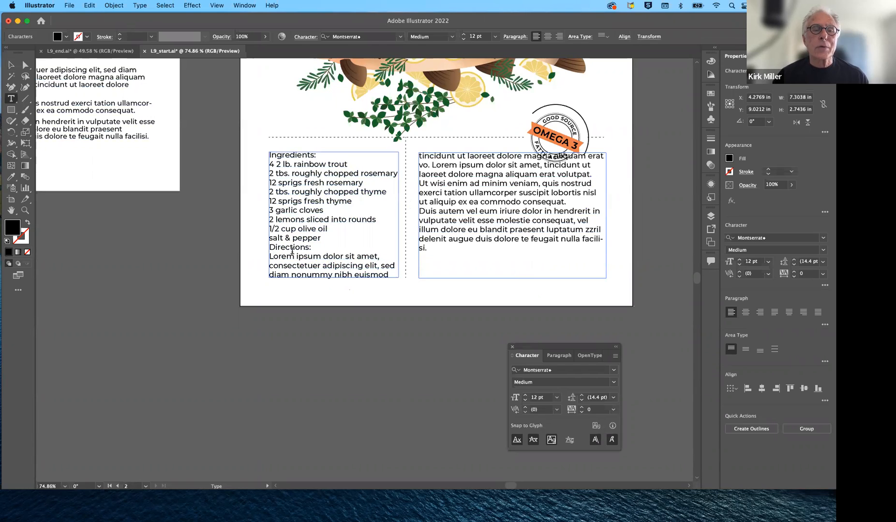
{"action": "left_click", "coordinate": [285, 248]}
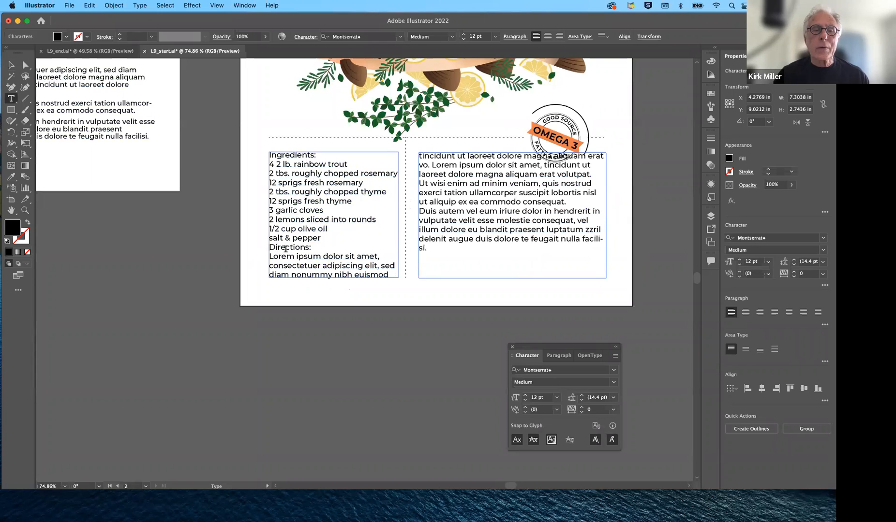
{"action": "key", "text": "Return"}
{"action": "key", "text": "Return"}
{"action": "key", "text": "Return"}
{"action": "key", "text": "Return"}
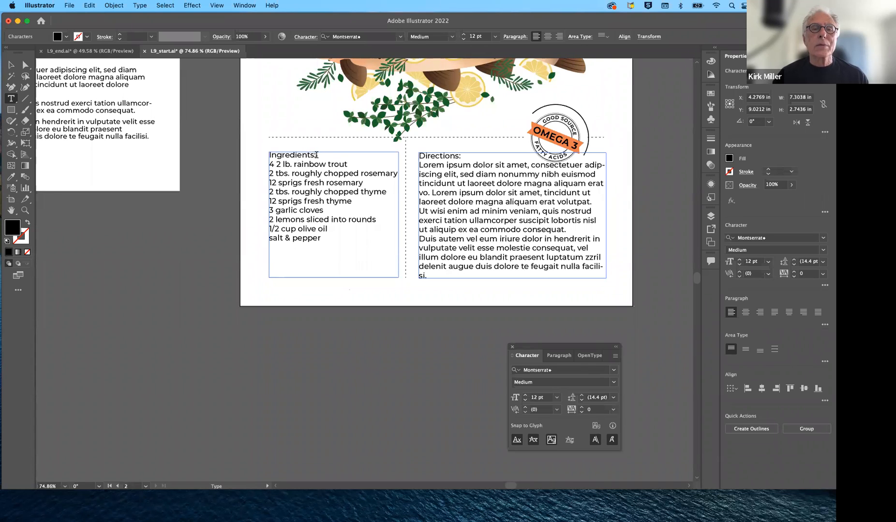
- Set the font of the "Ingredients:" heading in the first recipe text frame to Oswald Light
{"action": "left_click", "coordinate": [316, 154]}
{"action": "key", "text": "super+a"}
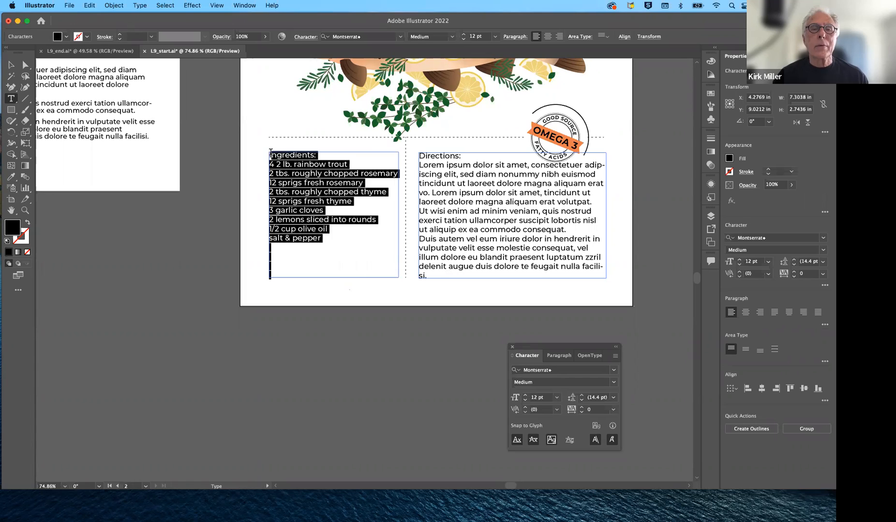
{"action": "left_click", "coordinate": [316, 155]}
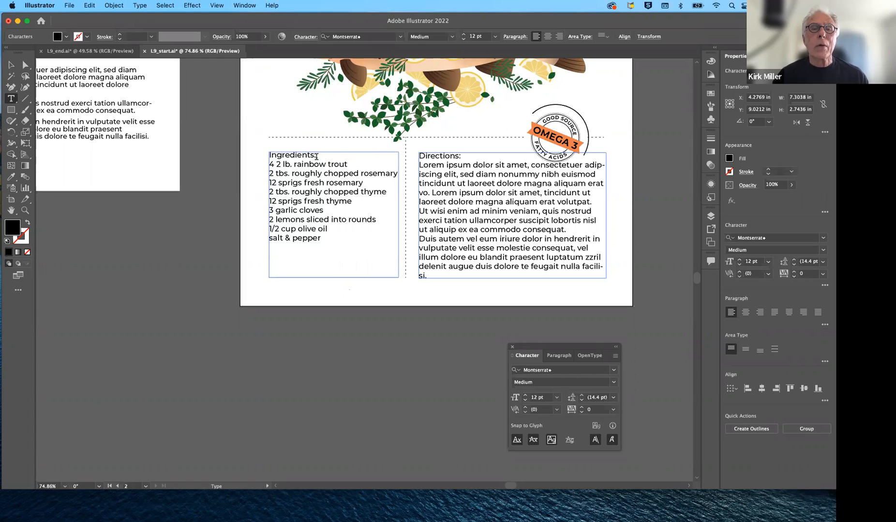
{"action": "left_click_drag", "start_coordinate": [300, 153], "coordinate": [272, 148]}
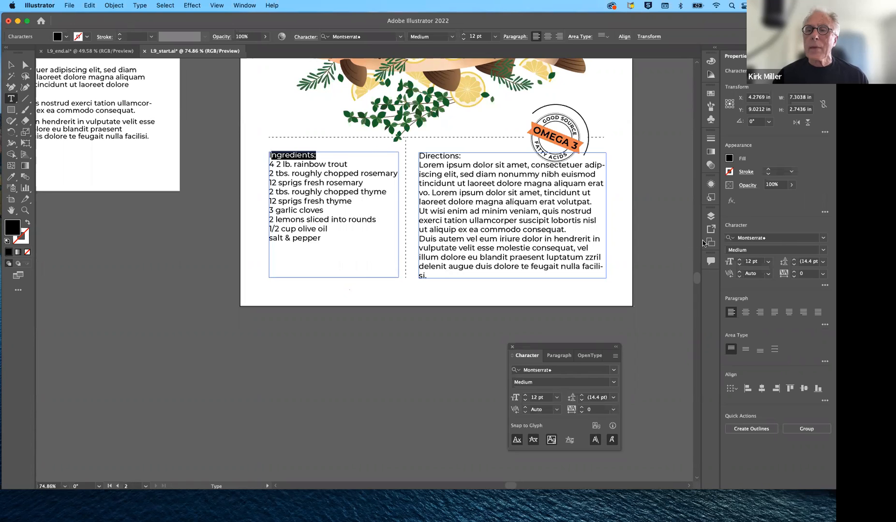
{"action": "left_click", "coordinate": [779, 238]}
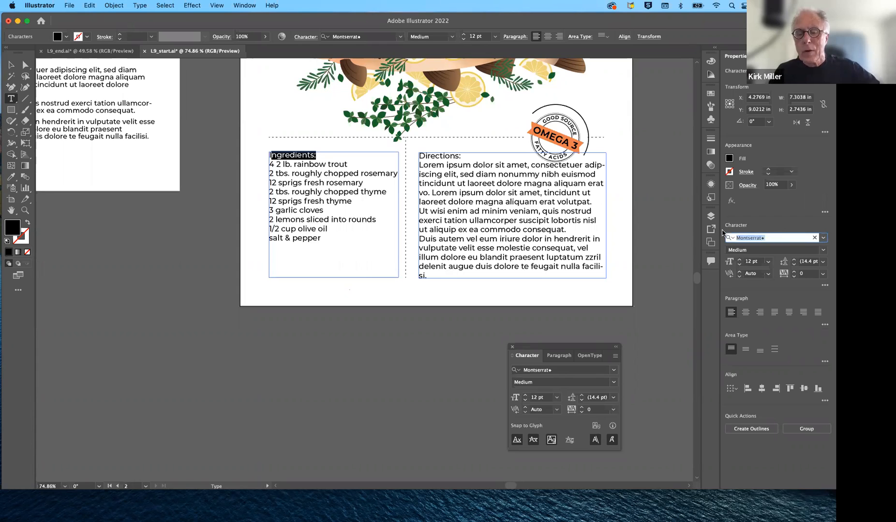
{"action": "type", "text": "os"}
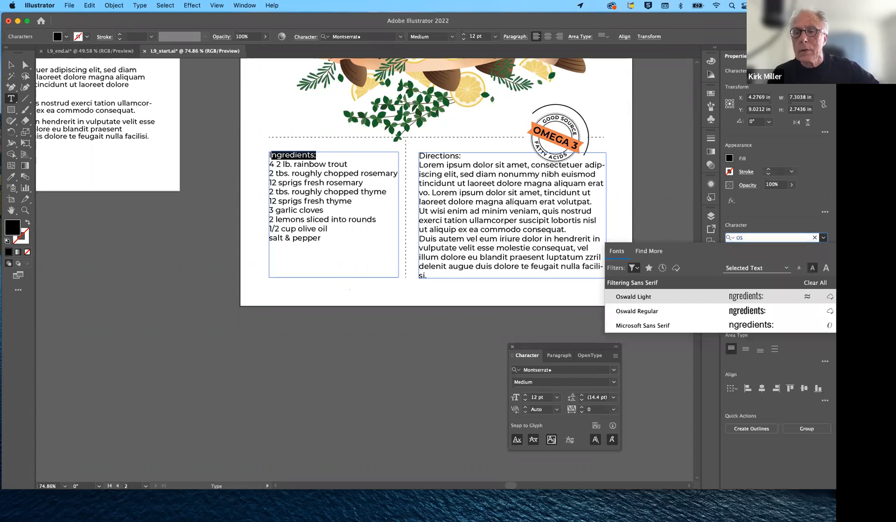
{"action": "left_click", "coordinate": [686, 297]}
{"action": "left_click", "coordinate": [311, 154]}
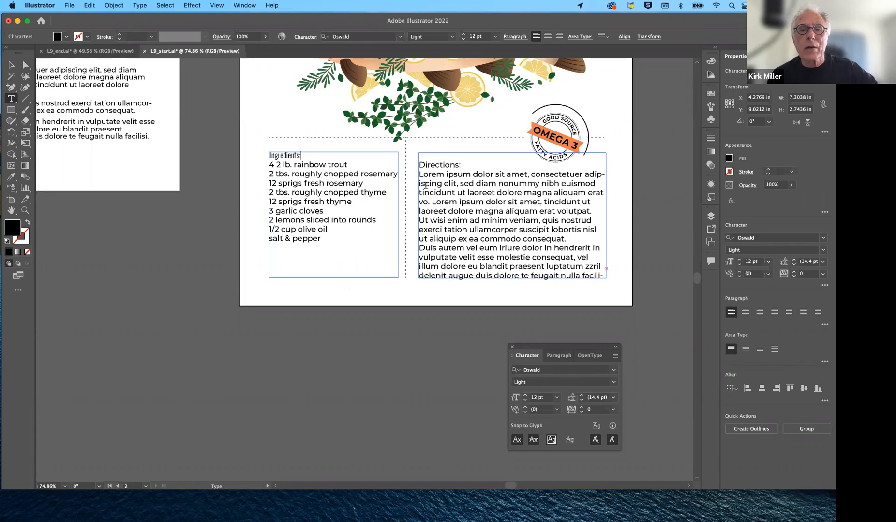
- Set the "Directions:" heading to Oswald Light and delete the blank line above it in the second text frame
{"action": "left_click_drag", "start_coordinate": [419, 164], "coordinate": [463, 167]}
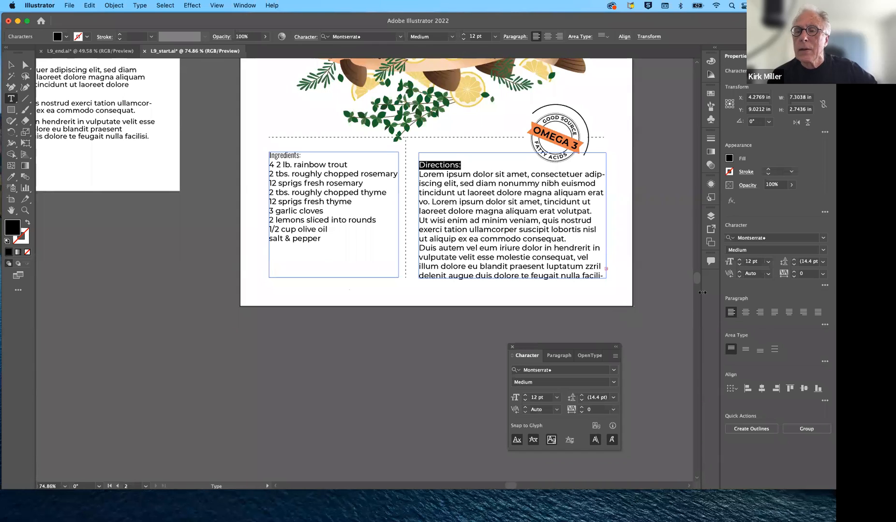
{"action": "left_click", "coordinate": [728, 239]}
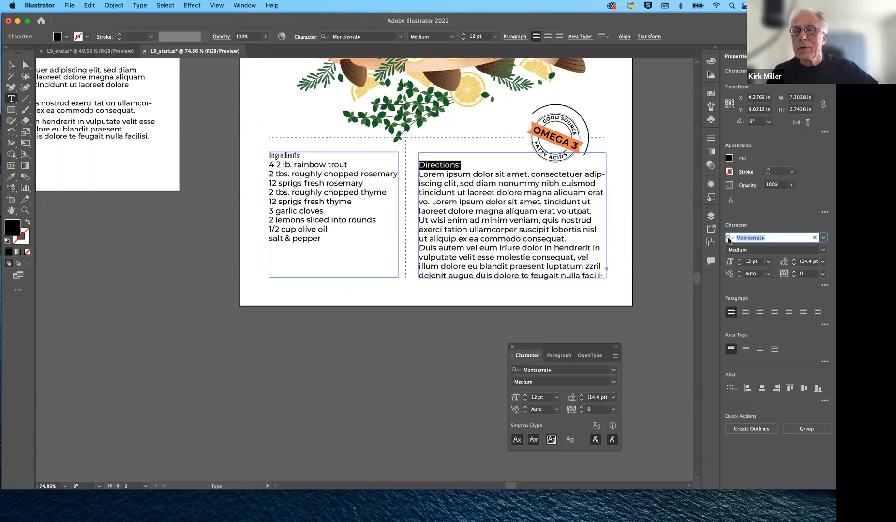
{"action": "type", "text": "os"}
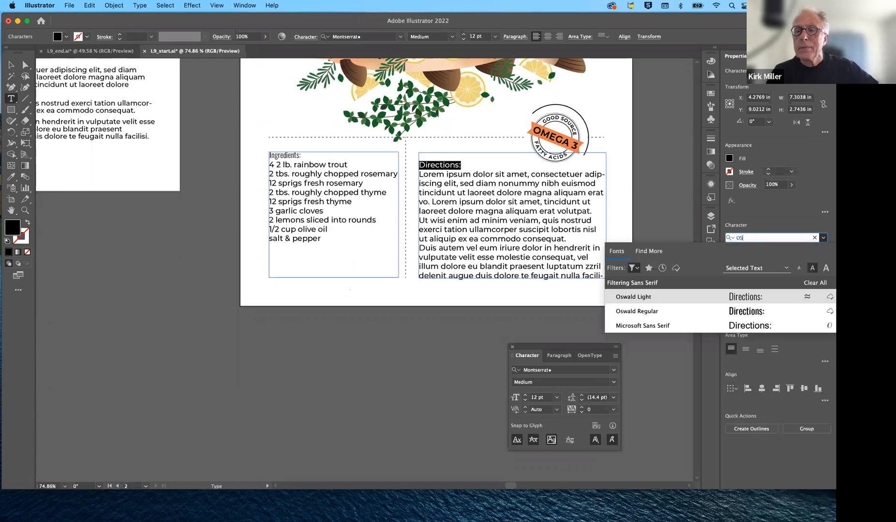
{"action": "left_click", "coordinate": [762, 298]}
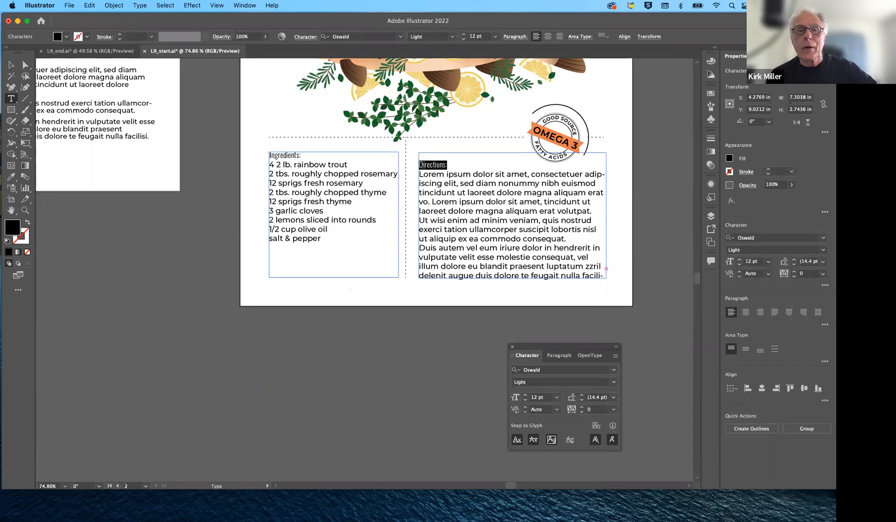
{"action": "left_click", "coordinate": [423, 168]}
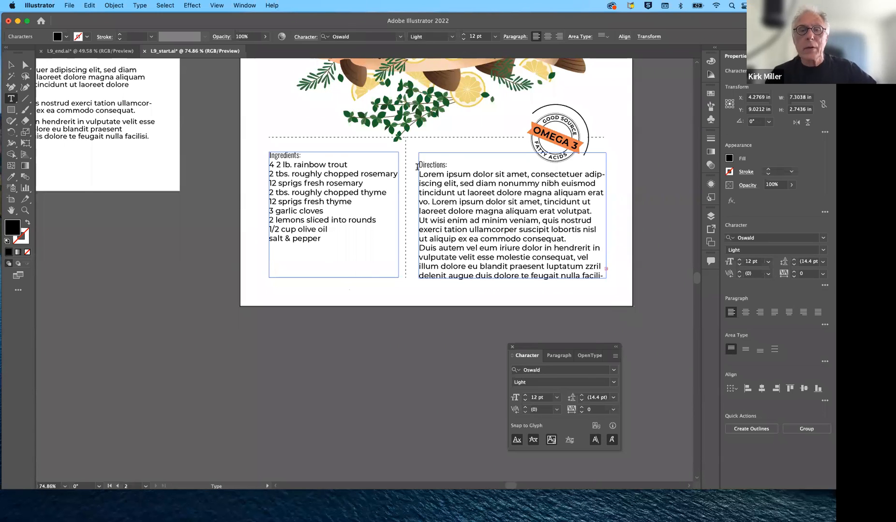
{"action": "key", "text": "BackSpace"}
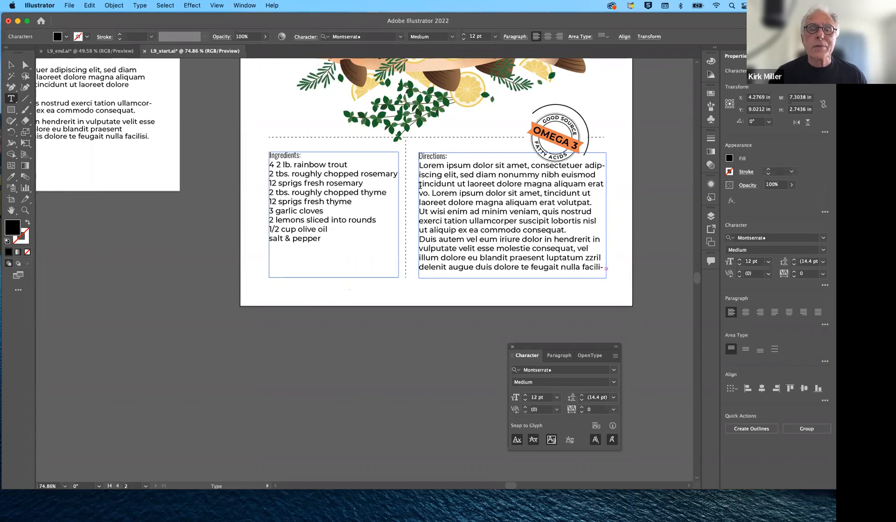
- Set all the recipe text to 11 pt and add paragraph returns before "Directions:" to move that heading back to the second frame
{"action": "key", "text": "super+a"}
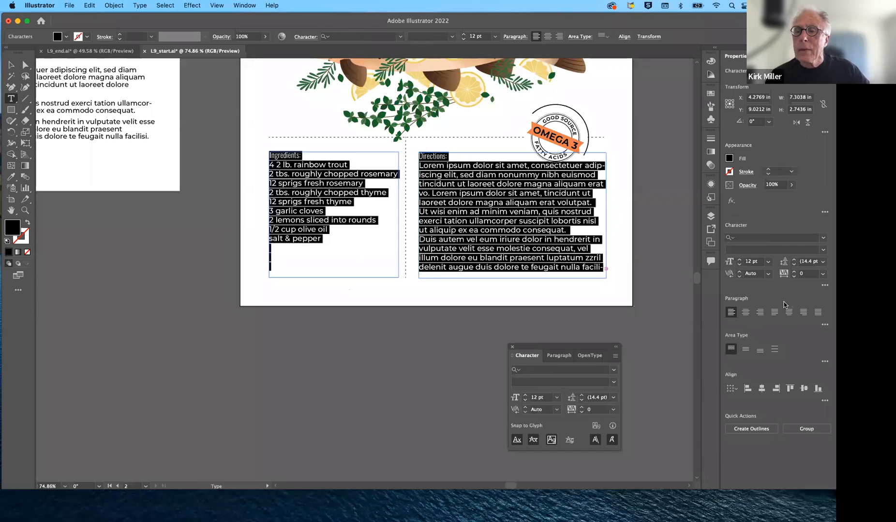
{"action": "left_click", "coordinate": [769, 262]}
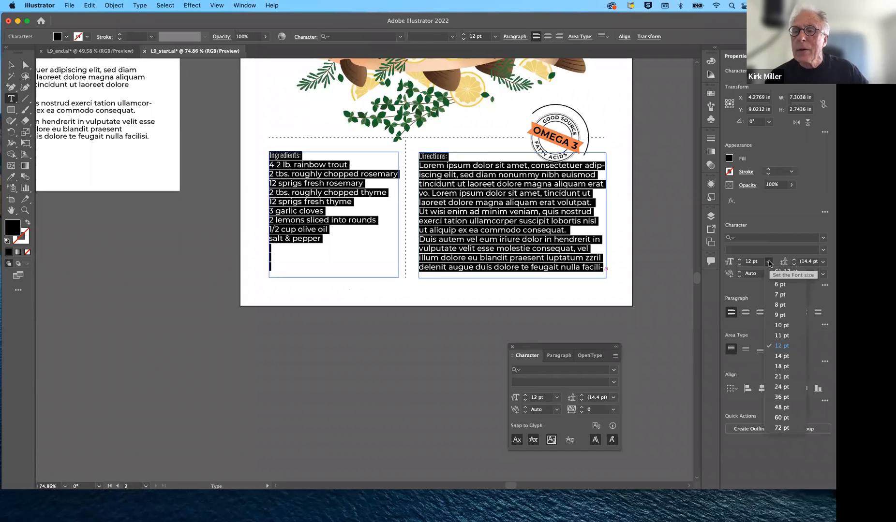
{"action": "left_click", "coordinate": [771, 336]}
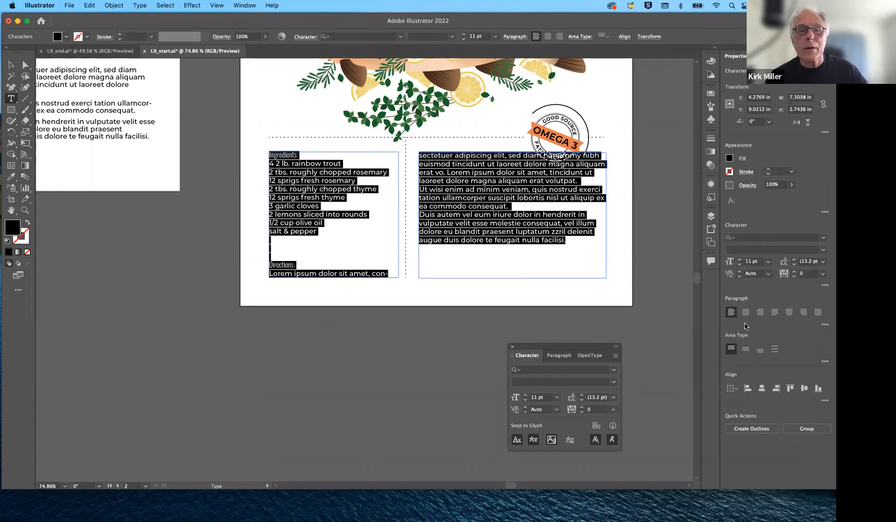
{"action": "left_click", "coordinate": [361, 243]}
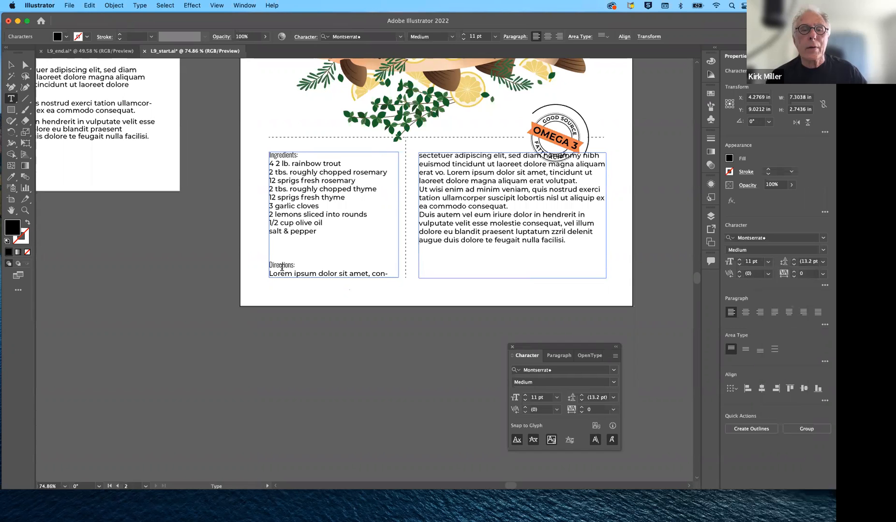
{"action": "left_click", "coordinate": [270, 264]}
{"action": "key", "text": "Return"}
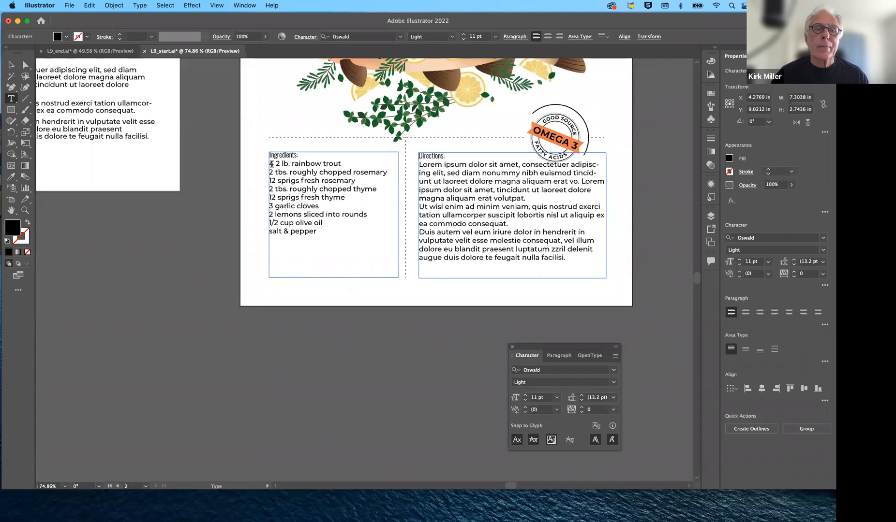
- Add one blank line below the "Ingredients:" and "Directions:" headings, removing the extra return above "Directions:"
{"action": "left_click", "coordinate": [270, 164]}
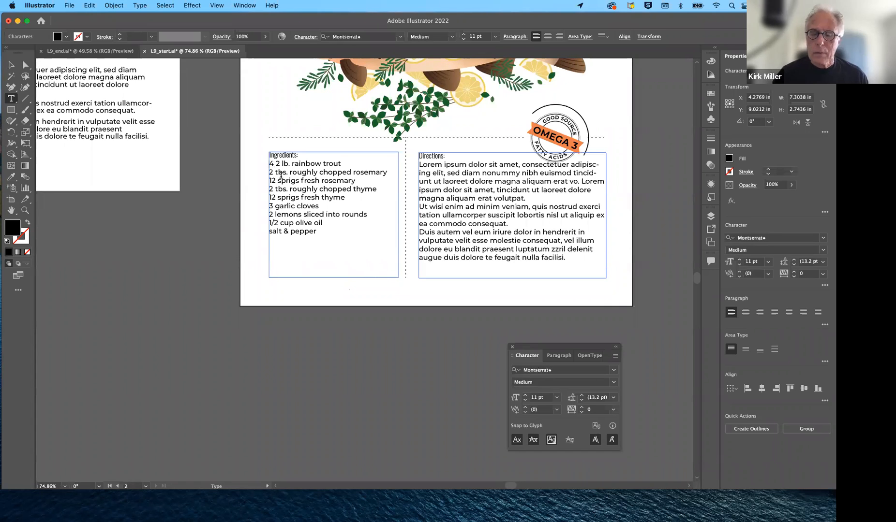
{"action": "key", "text": "Return"}
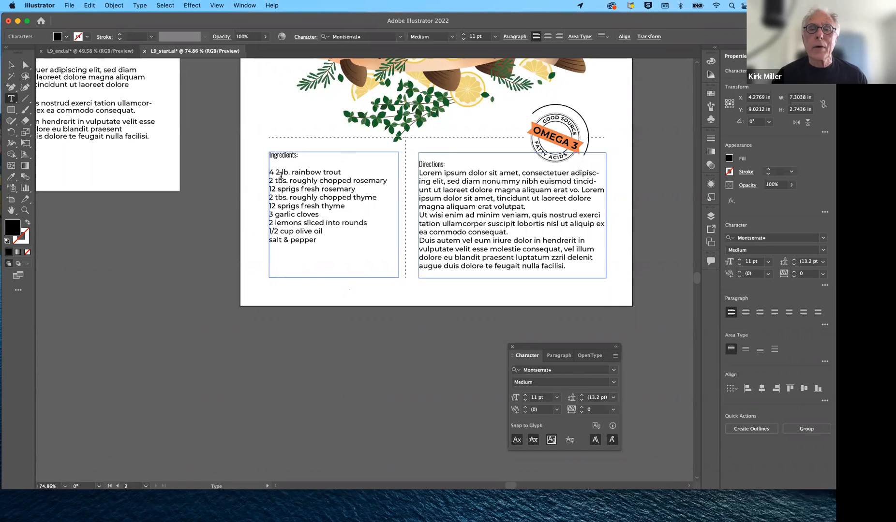
{"action": "left_click", "coordinate": [419, 164]}
{"action": "key", "text": "BackSpace"}
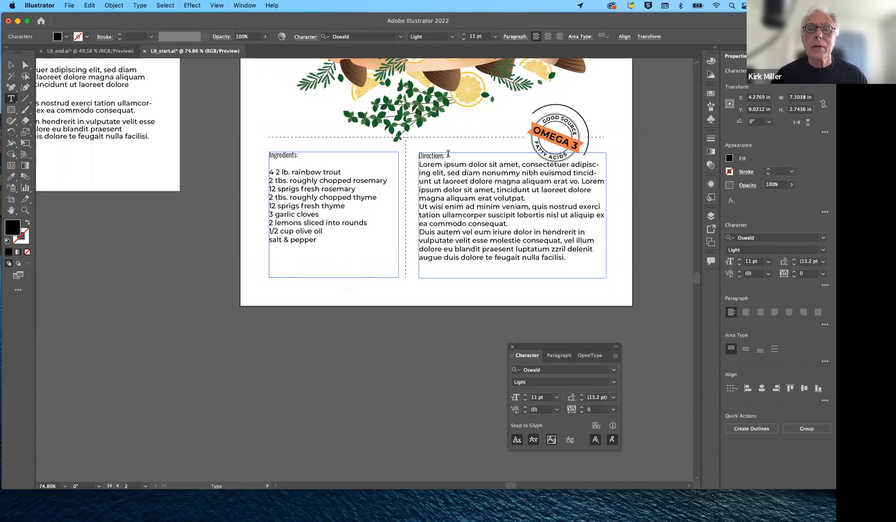
{"action": "key", "text": "Return"}
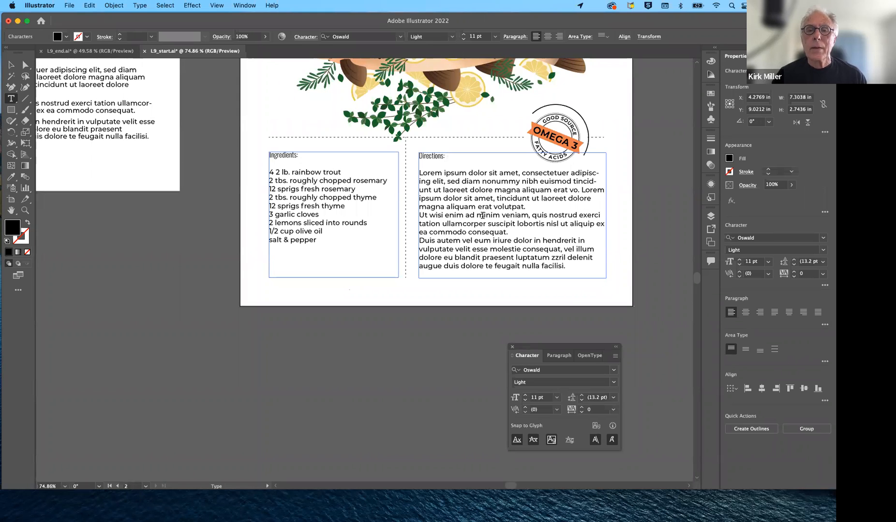
- Copy the "SERVES: 6-8" and "TIME: 15 MIN" text from the strawberry lemonade artboard to either side of the trout artboard's dietary badges
{"action": "scroll", "coordinate": [575, 295], "scroll_direction": "up", "scroll_amount": 5}
{"action": "scroll", "coordinate": [574, 295], "scroll_direction": "left", "scroll_amount": 3}
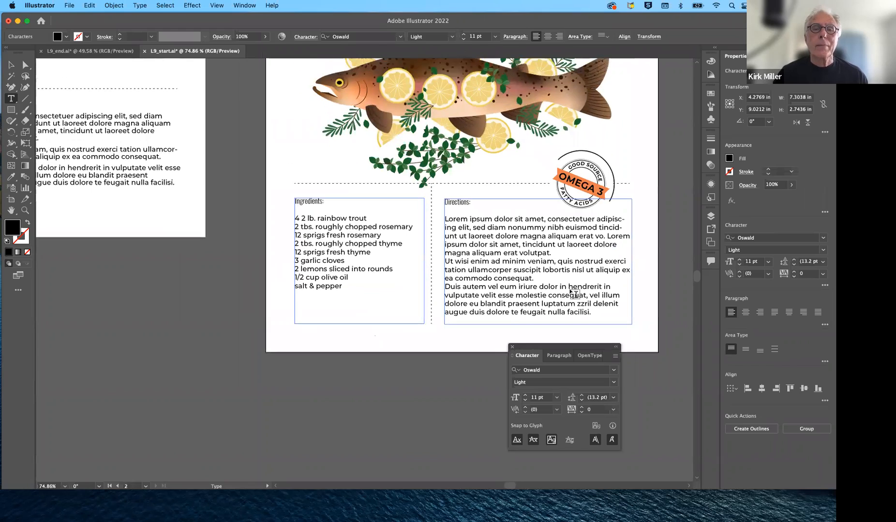
{"action": "scroll", "coordinate": [574, 294], "scroll_direction": "up", "scroll_amount": 5}
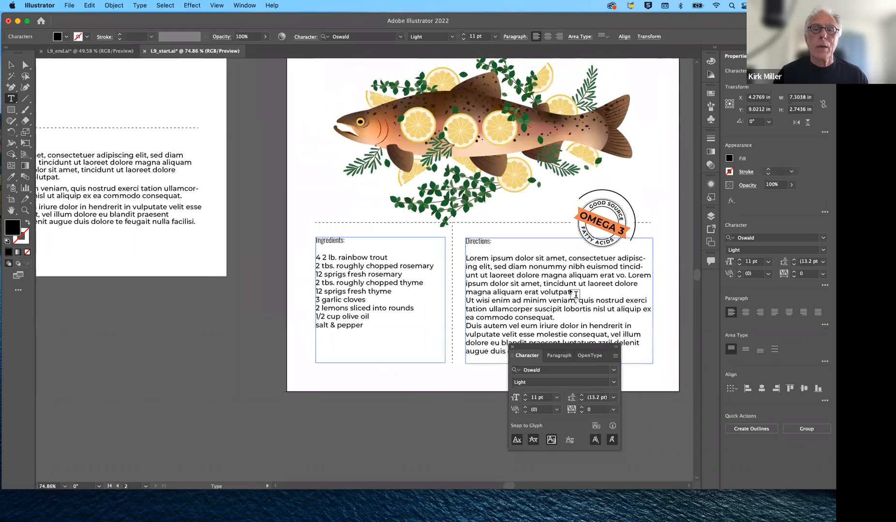
{"action": "scroll", "coordinate": [575, 294], "scroll_direction": "left", "scroll_amount": 2}
{"action": "scroll", "coordinate": [574, 295], "scroll_direction": "up", "scroll_amount": 10}
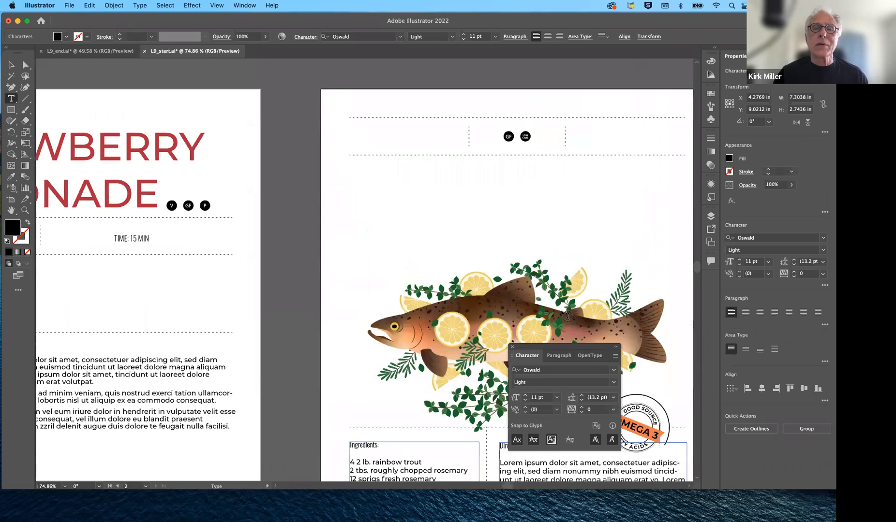
{"action": "scroll", "coordinate": [564, 314], "scroll_direction": "left", "scroll_amount": 5}
{"action": "scroll", "coordinate": [564, 314], "scroll_direction": "down", "scroll_amount": 2}
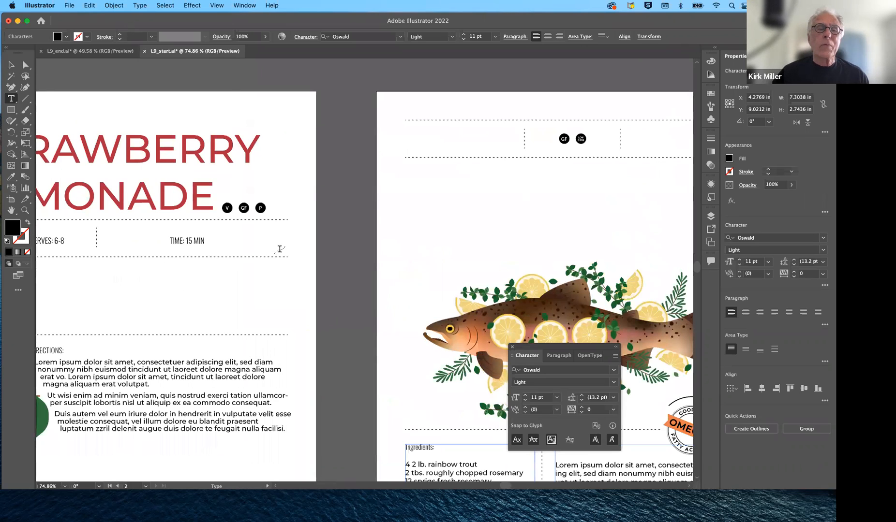
{"action": "left_click", "coordinate": [11, 65]}
{"action": "left_click", "coordinate": [61, 238]}
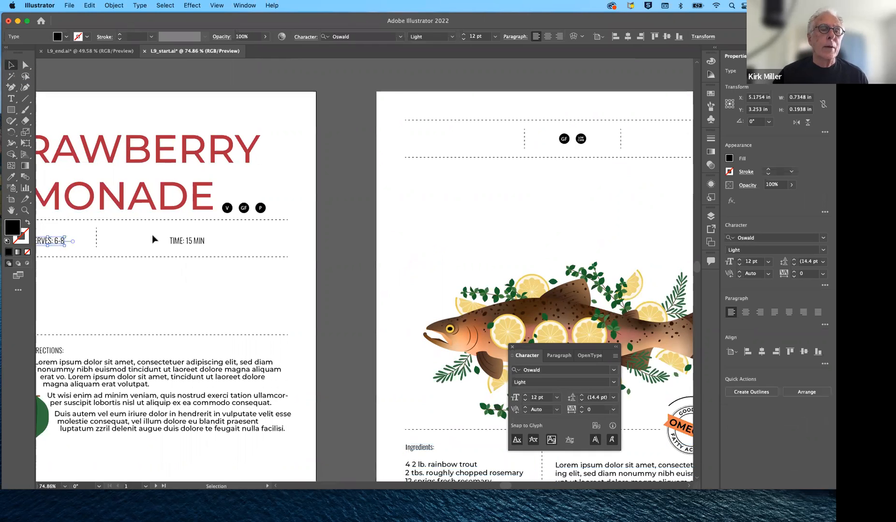
{"action": "left_click", "coordinate": [193, 243], "text": "shift"}
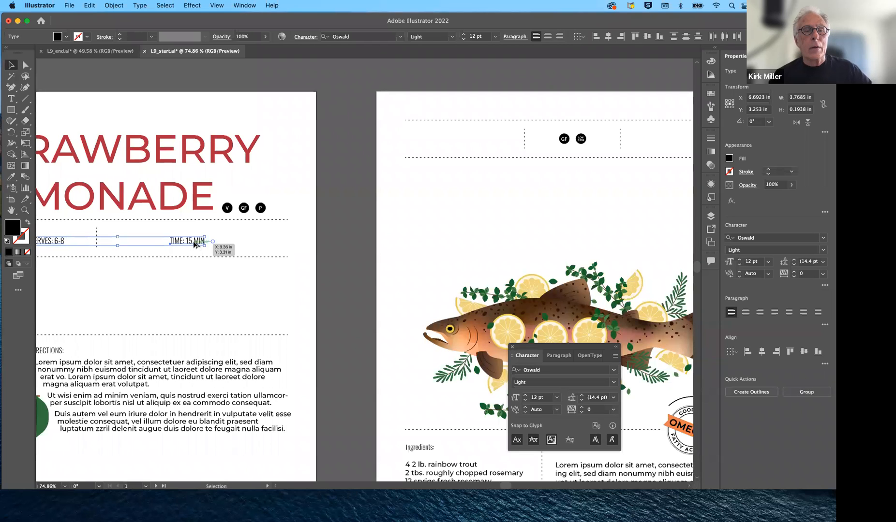
{"action": "left_click_drag", "start_coordinate": [195, 241], "coordinate": [652, 139]}
{"action": "left_click", "coordinate": [590, 163]}
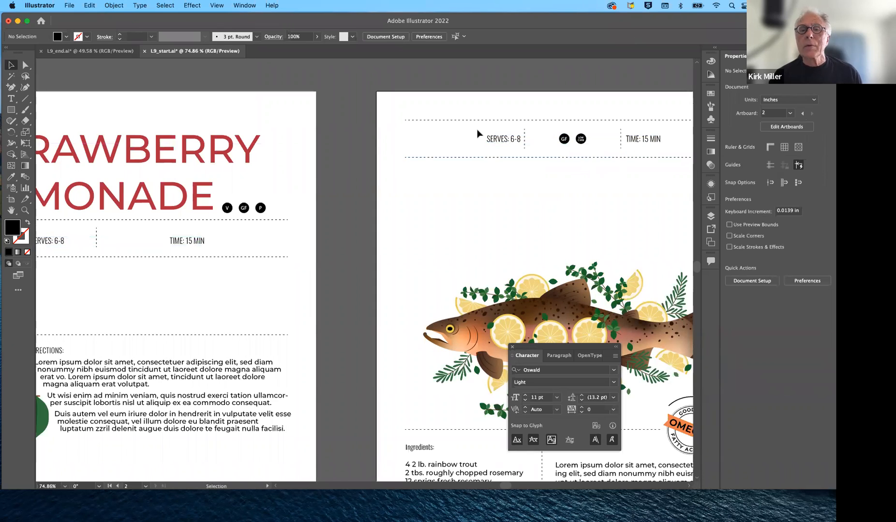
- Select the copied SERVES and TIME text together with the two dietary badges, try aligning their left edges, and undo that alignment
{"action": "left_click_drag", "start_coordinate": [579, 140], "coordinate": [661, 150]}
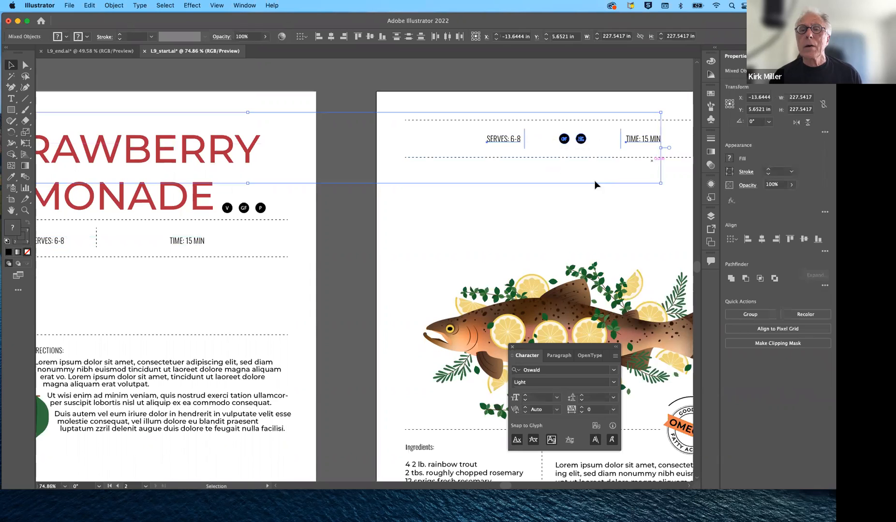
{"action": "left_click", "coordinate": [586, 190]}
{"action": "left_click_drag", "start_coordinate": [513, 144], "coordinate": [515, 148]}
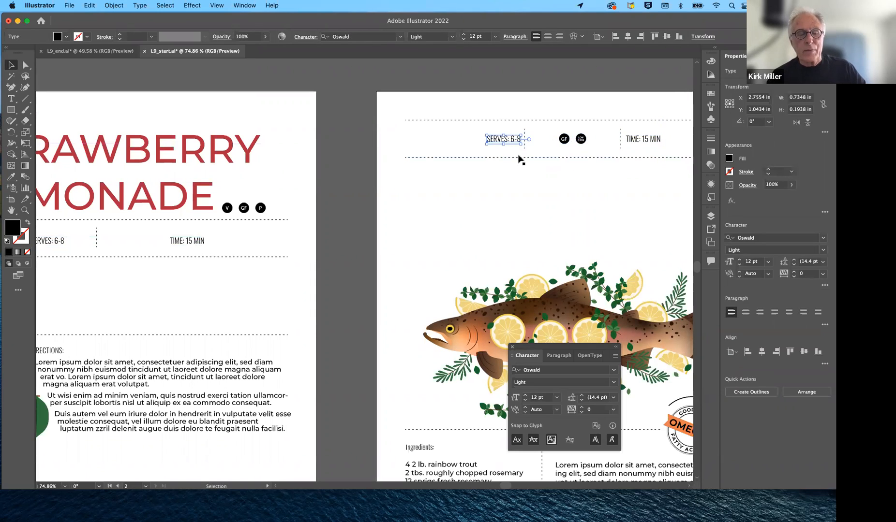
{"action": "left_click", "coordinate": [564, 138], "text": "shift"}
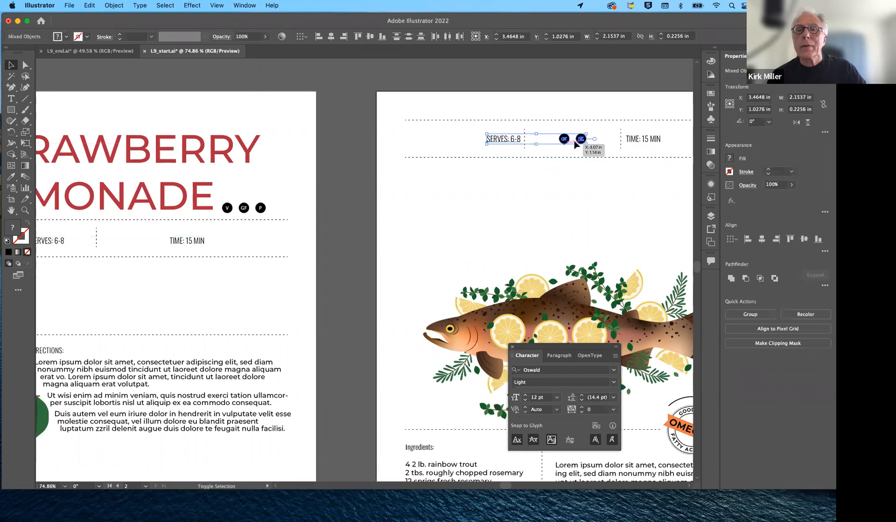
{"action": "left_click", "coordinate": [583, 143], "text": "shift"}
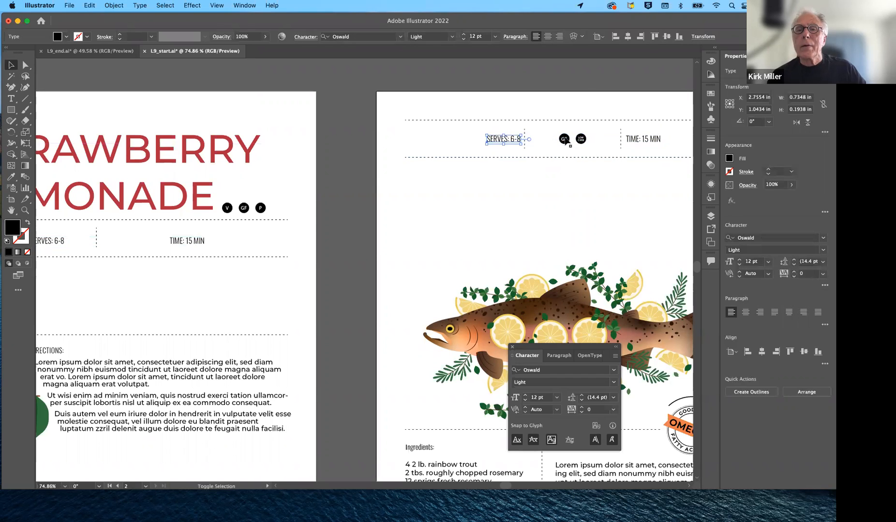
{"action": "left_click", "coordinate": [564, 140], "text": "shift"}
{"action": "left_click", "coordinate": [630, 143], "text": "shift"}
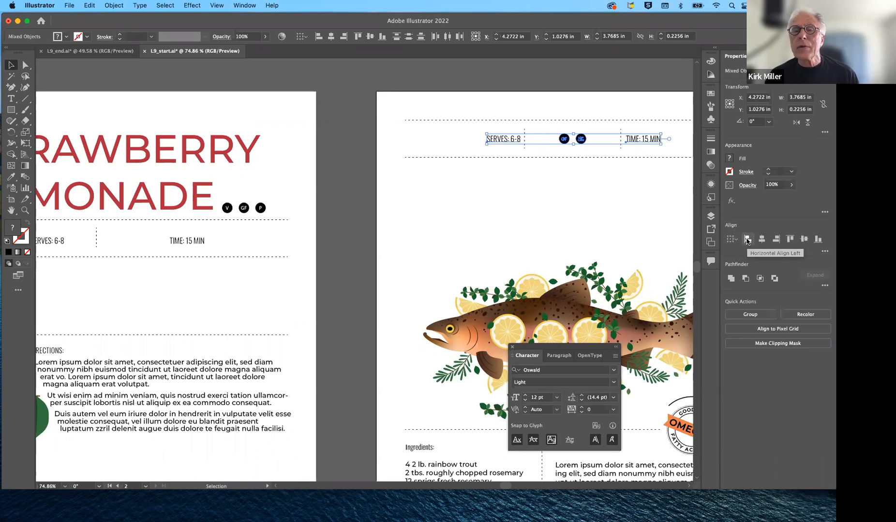
{"action": "left_click", "coordinate": [747, 239]}
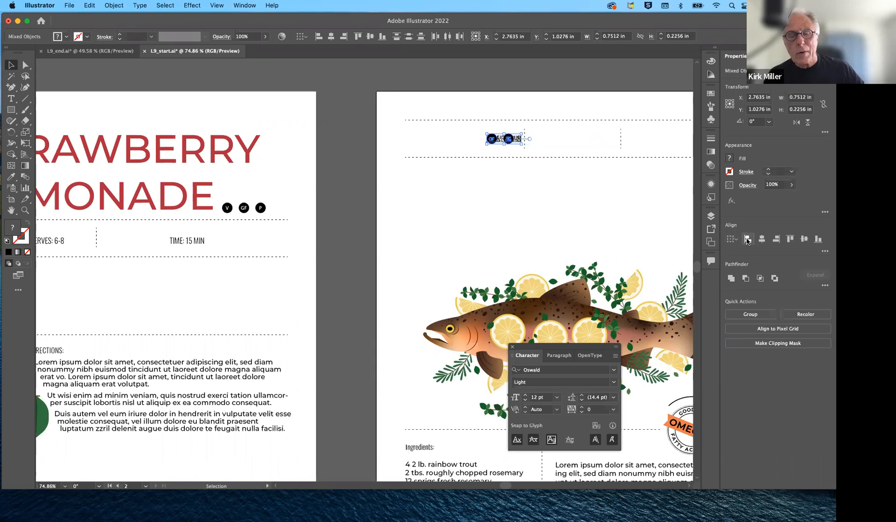
{"action": "key", "text": "super+z"}
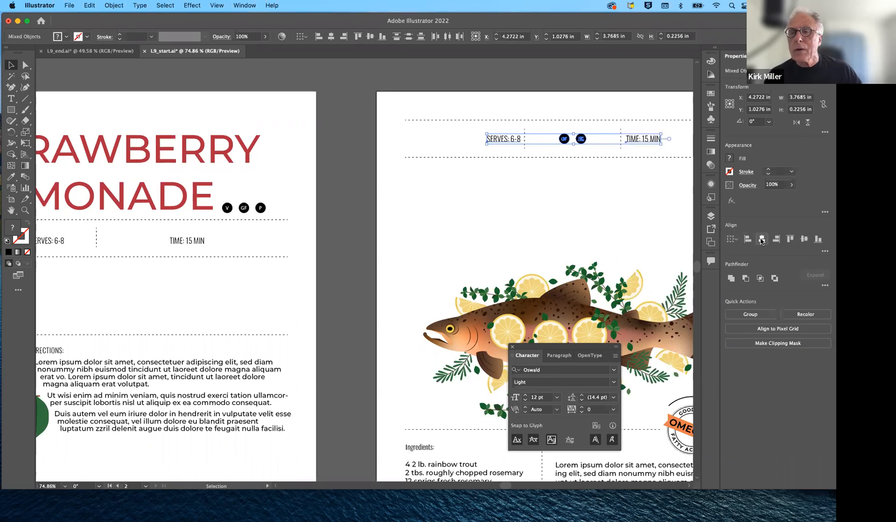
{"action": "left_click", "coordinate": [825, 252]}
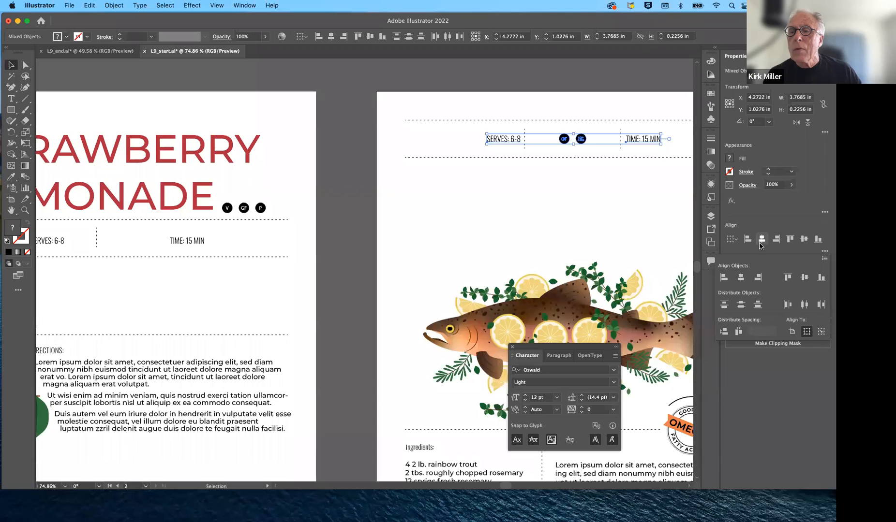
{"action": "left_click", "coordinate": [804, 241]}
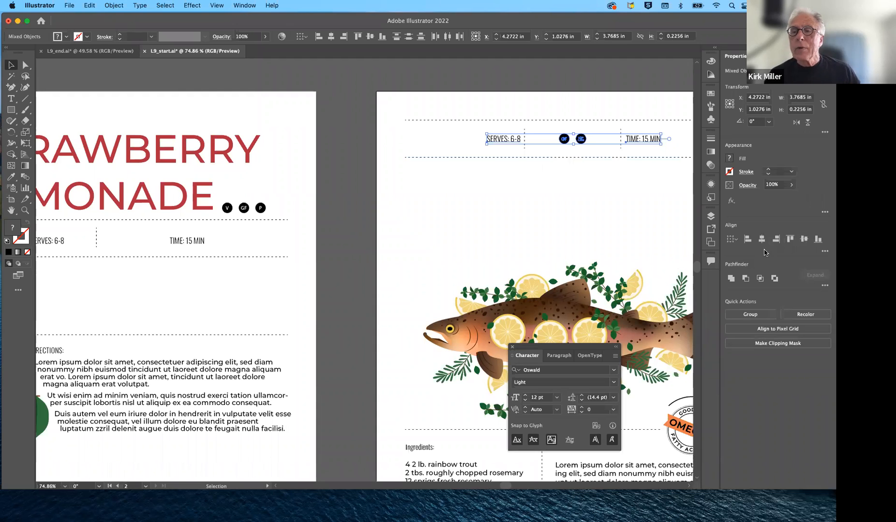
{"action": "left_click", "coordinate": [825, 253]}
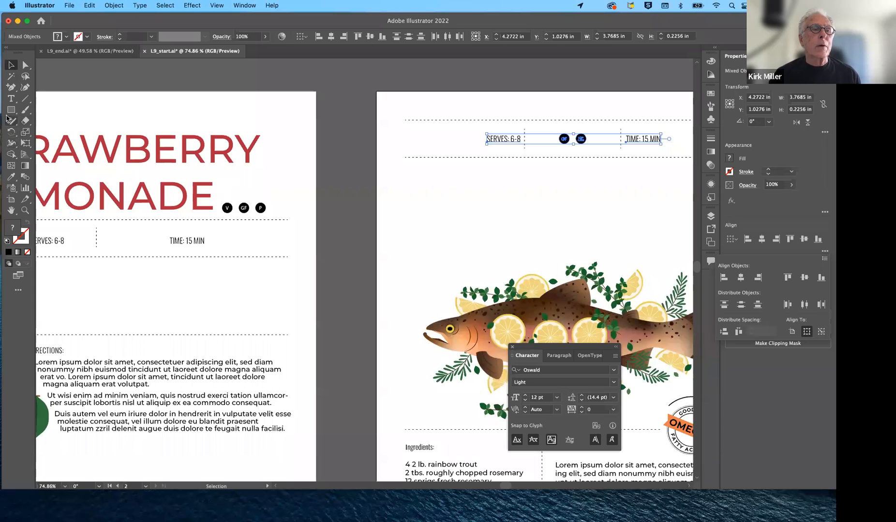
{"action": "left_click", "coordinate": [455, 187]}
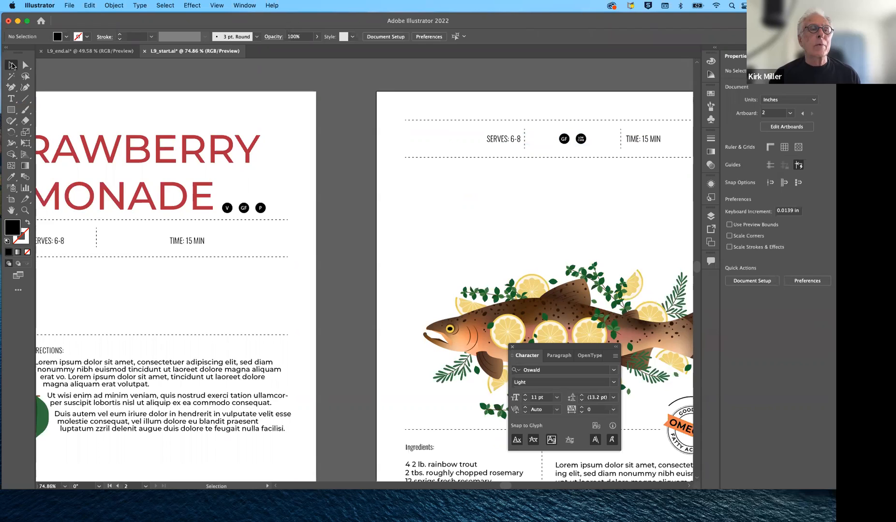
- Move the trout artboard's "SERVES: 6-8" text to about X 1.87 in, near the middle of its section before the first divider
{"action": "left_click_drag", "start_coordinate": [502, 141], "coordinate": [493, 140]}
{"action": "left_click_drag", "start_coordinate": [494, 140], "coordinate": [474, 139]}
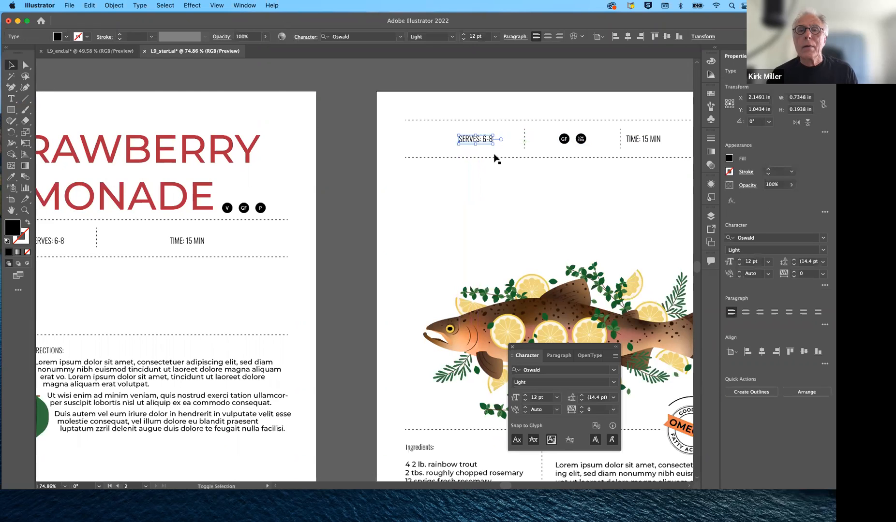
{"action": "left_click", "coordinate": [482, 140], "text": "shift"}
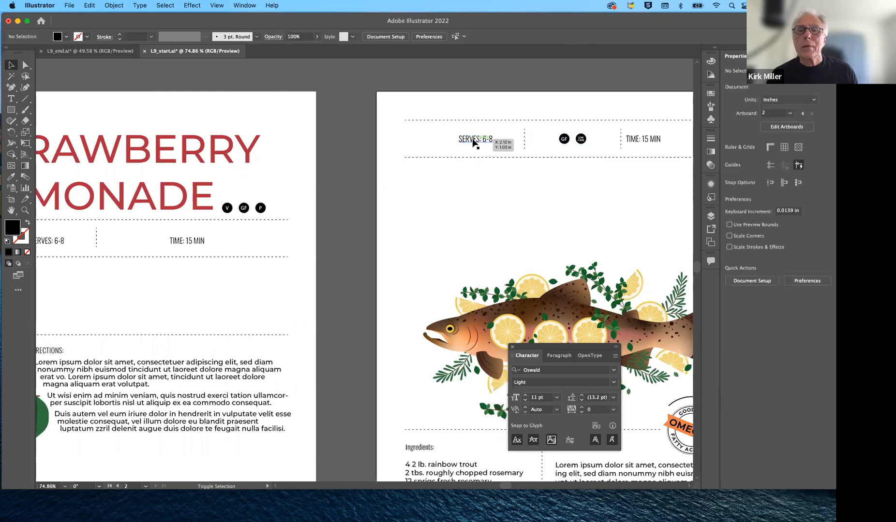
{"action": "left_click_drag", "start_coordinate": [479, 141], "coordinate": [468, 142]}
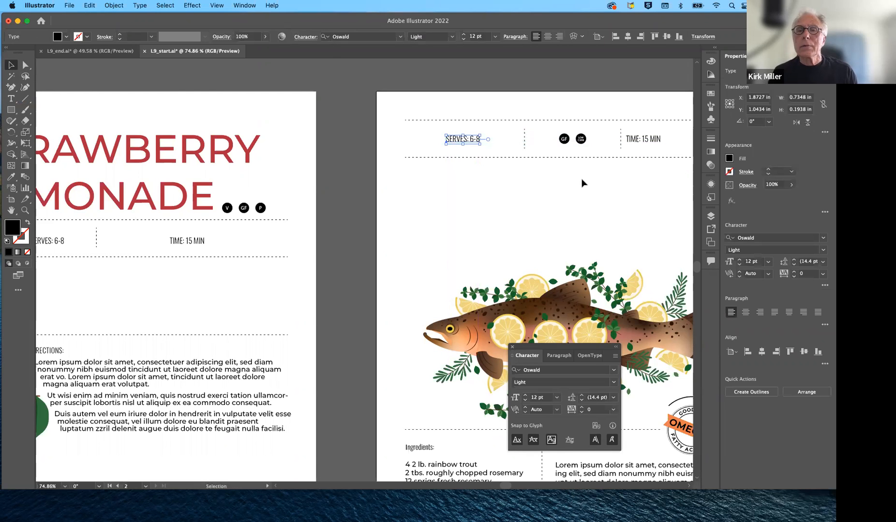
- Move the trout artboard's "TIME: 15 MIN" text right, near the middle of the section after the second dotted divider
{"action": "scroll", "coordinate": [580, 182], "scroll_direction": "down", "scroll_amount": 2}
{"action": "scroll", "coordinate": [555, 191], "scroll_direction": "right", "scroll_amount": 5}
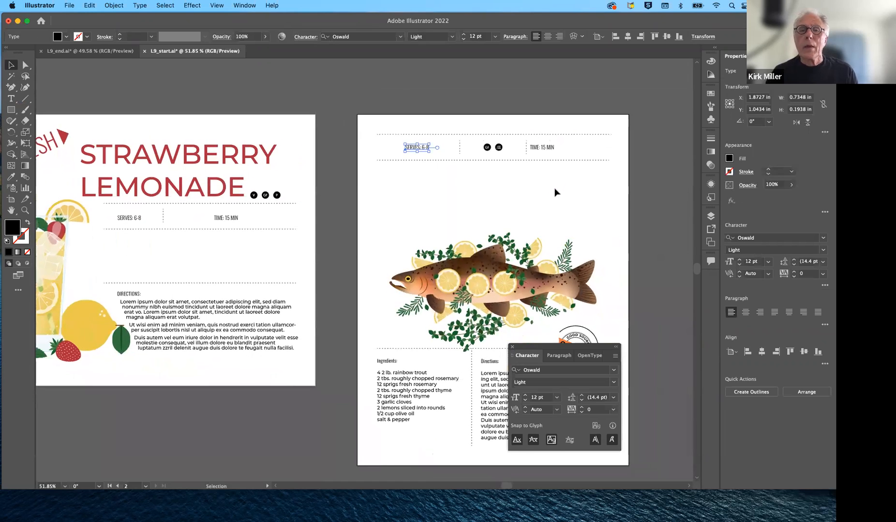
{"action": "left_click", "coordinate": [541, 148]}
{"action": "left_click", "coordinate": [545, 148], "text": "shift"}
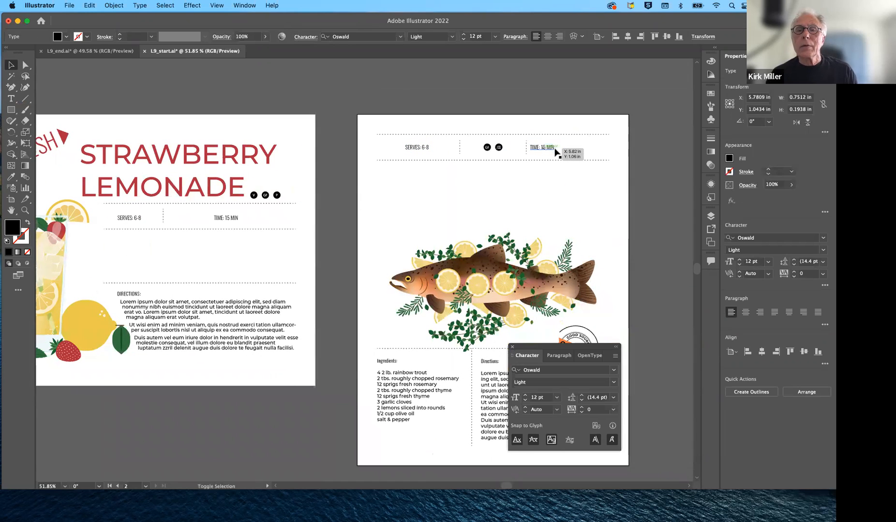
{"action": "left_click_drag", "start_coordinate": [545, 148], "coordinate": [576, 152]}
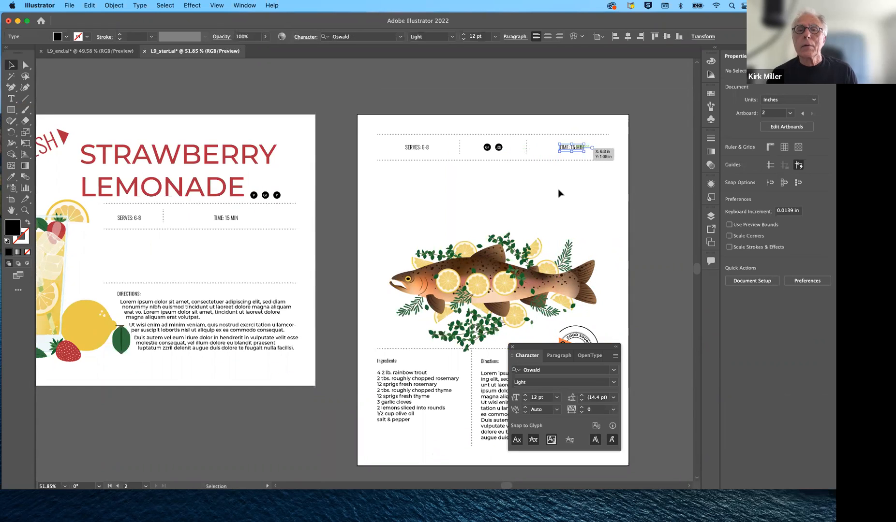
{"action": "left_click", "coordinate": [551, 192]}
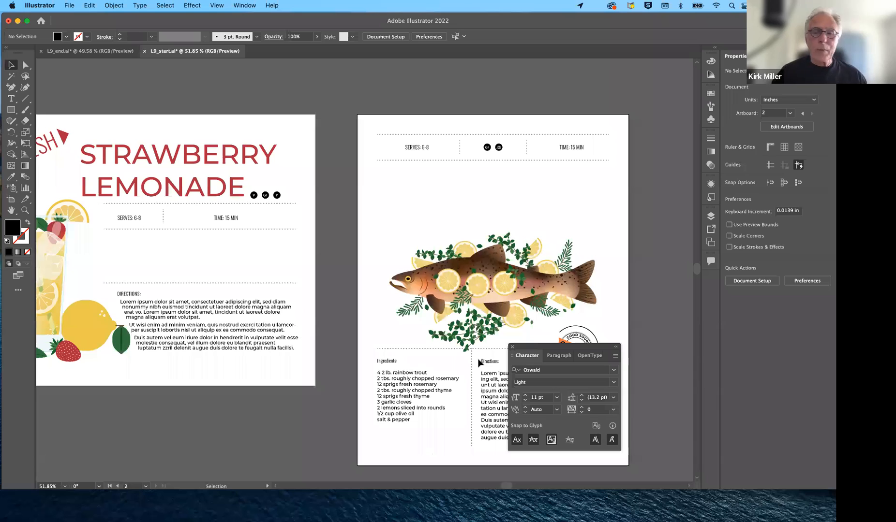
- Clear the floating Character panel off the trout artboard and reposition the OMEGA 3 badge at about X 7.34 in, Y 7.27 in
{"action": "left_click_drag", "start_coordinate": [570, 356], "coordinate": [302, 252]}
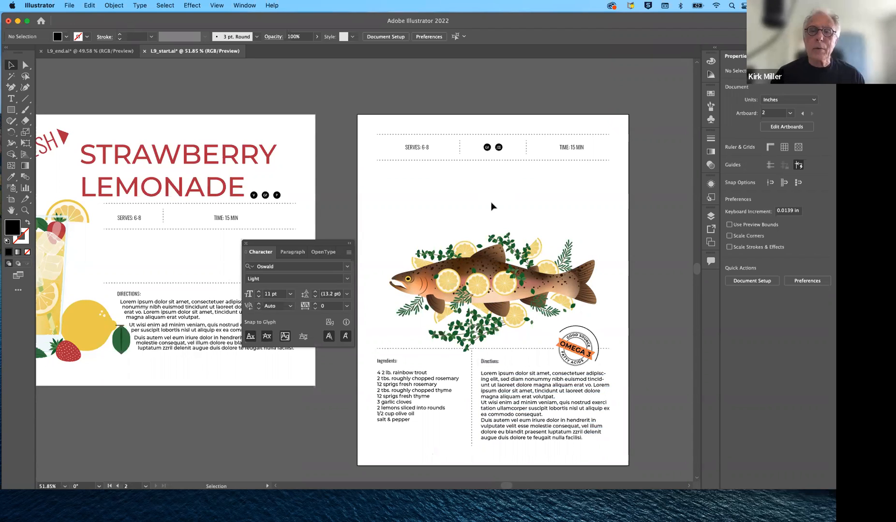
{"action": "left_click", "coordinate": [577, 339]}
{"action": "left_click_drag", "start_coordinate": [577, 339], "coordinate": [579, 361]}
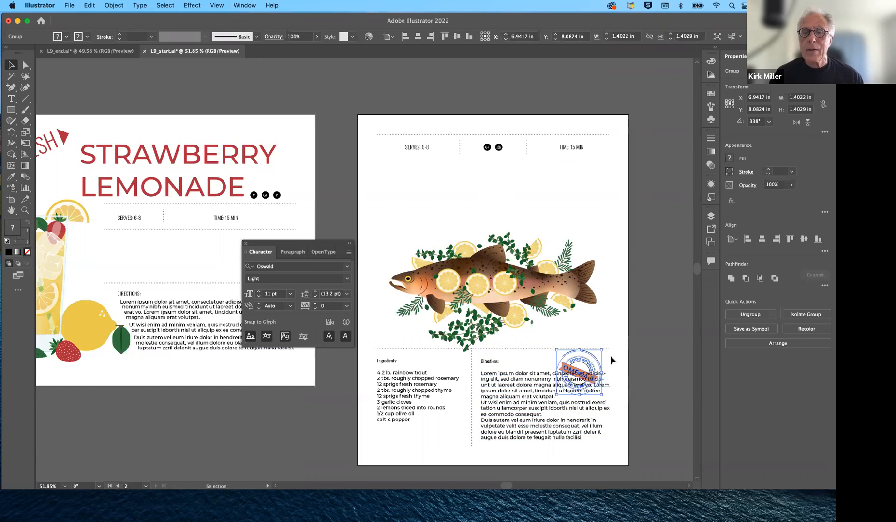
{"action": "left_click_drag", "start_coordinate": [600, 366], "coordinate": [619, 337]}
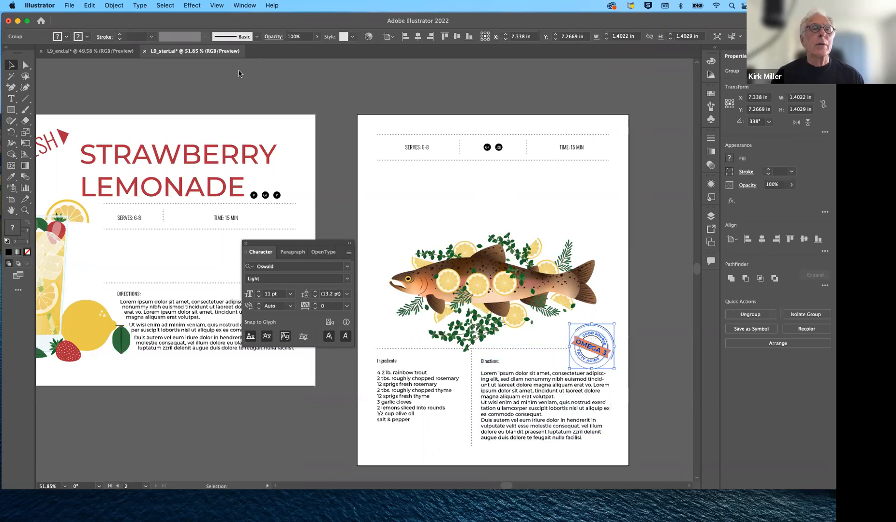
- Apply a text wrap to the OMEGA 3 badge
{"action": "left_click", "coordinate": [114, 5]}
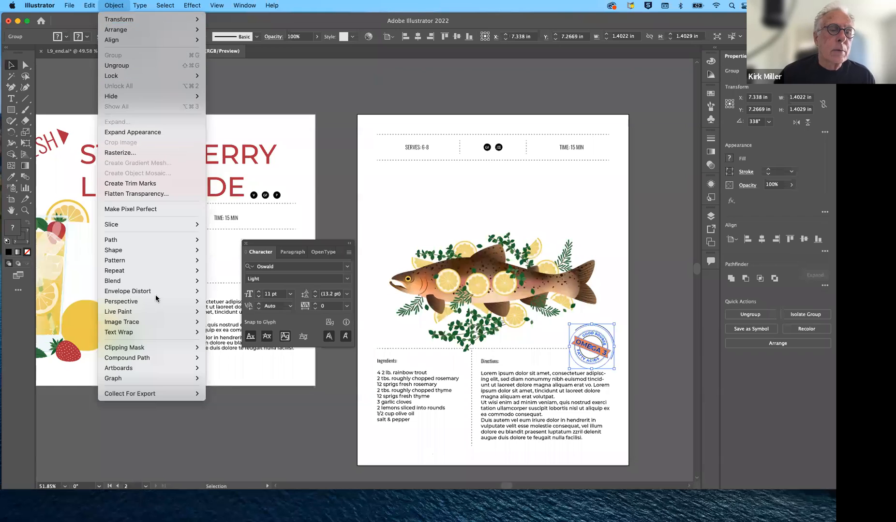
{"action": "mouse_move", "coordinate": [168, 361]}
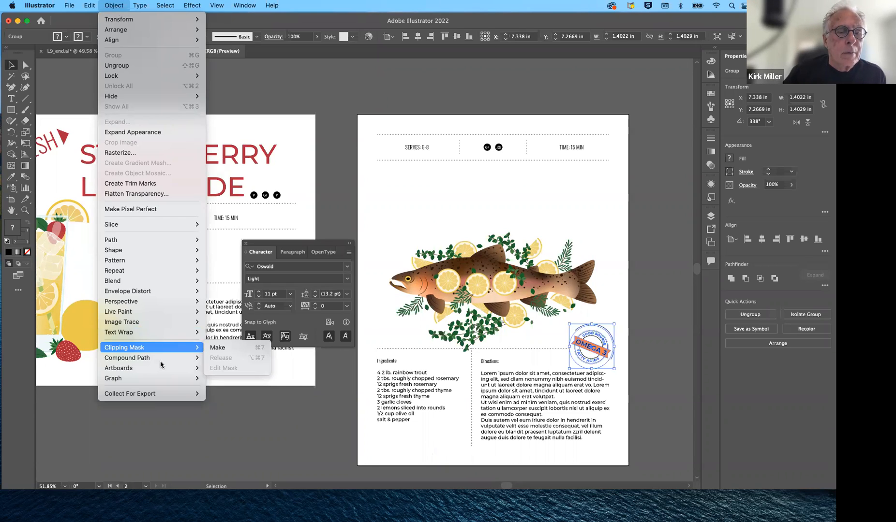
{"action": "mouse_move", "coordinate": [152, 382]}
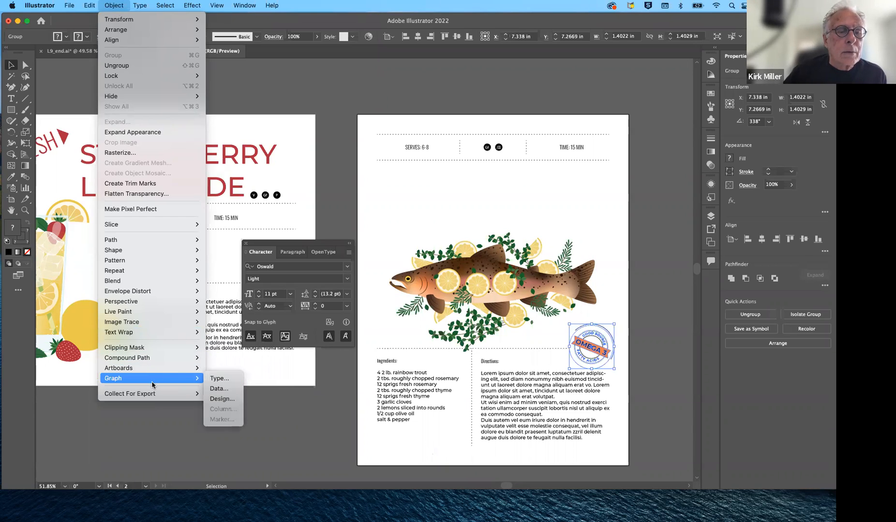
{"action": "mouse_move", "coordinate": [189, 332]}
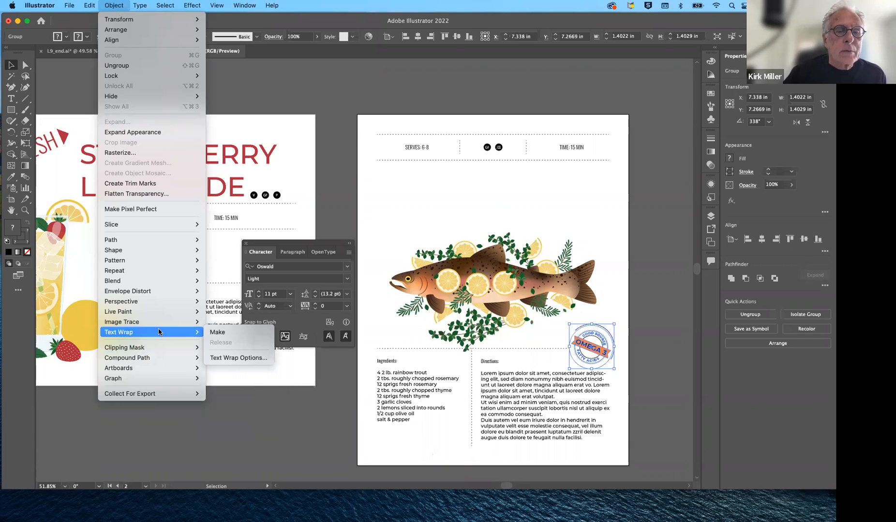
{"action": "left_click", "coordinate": [216, 332]}
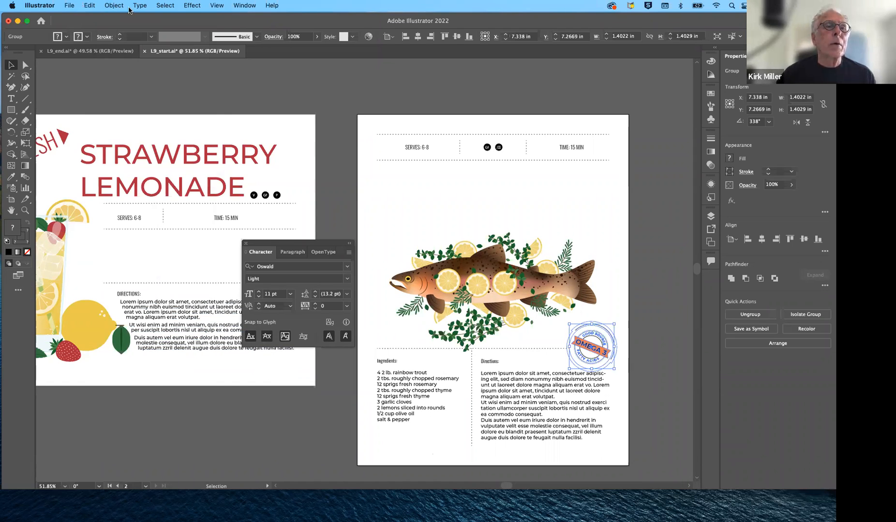
- Set the OMEGA 3 badge's text wrap offset to 12 pt
{"action": "left_click", "coordinate": [112, 6]}
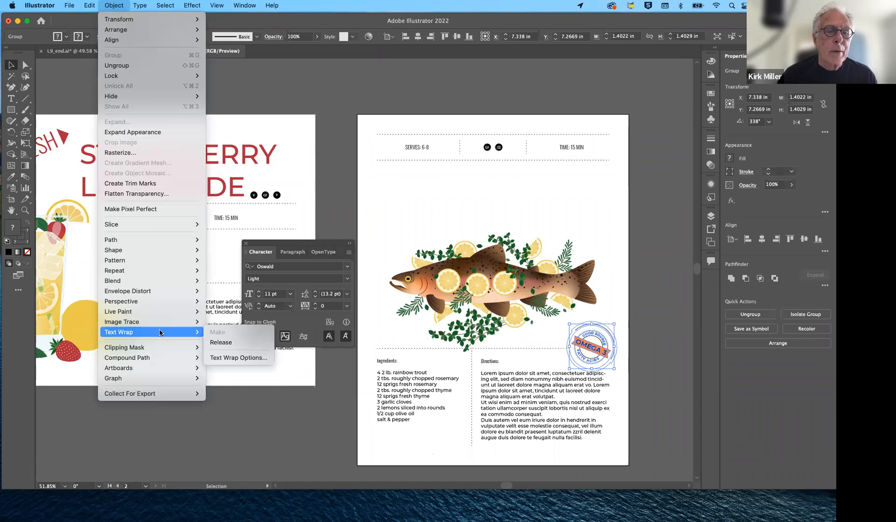
{"action": "left_click", "coordinate": [256, 358]}
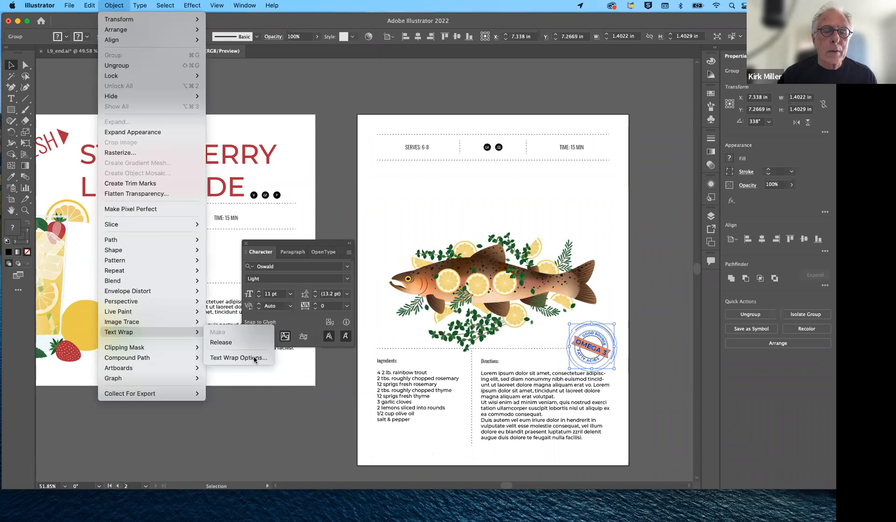
{"action": "left_click_drag", "start_coordinate": [435, 204], "coordinate": [403, 122]}
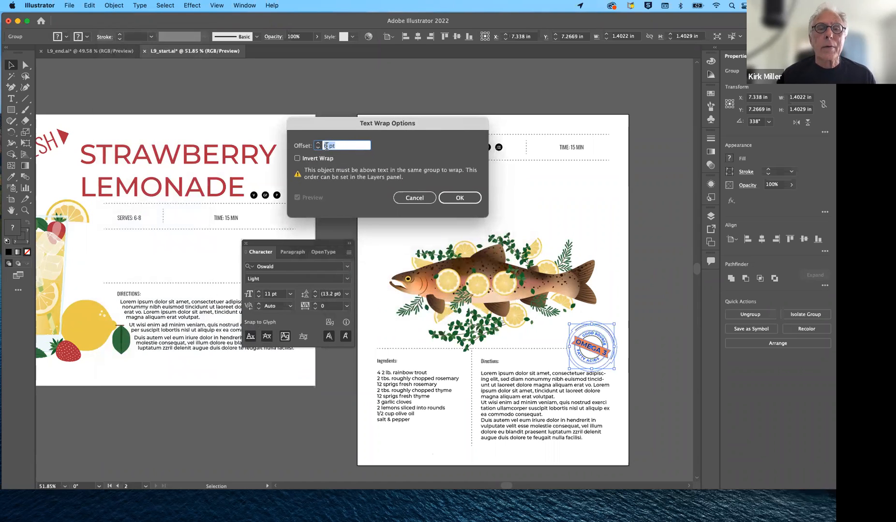
{"action": "left_click", "coordinate": [328, 146]}
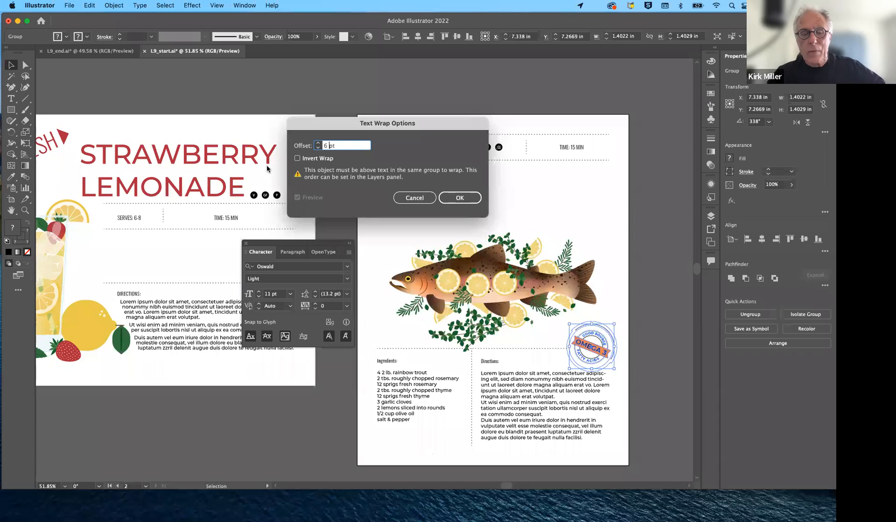
{"action": "type", "text": "12"}
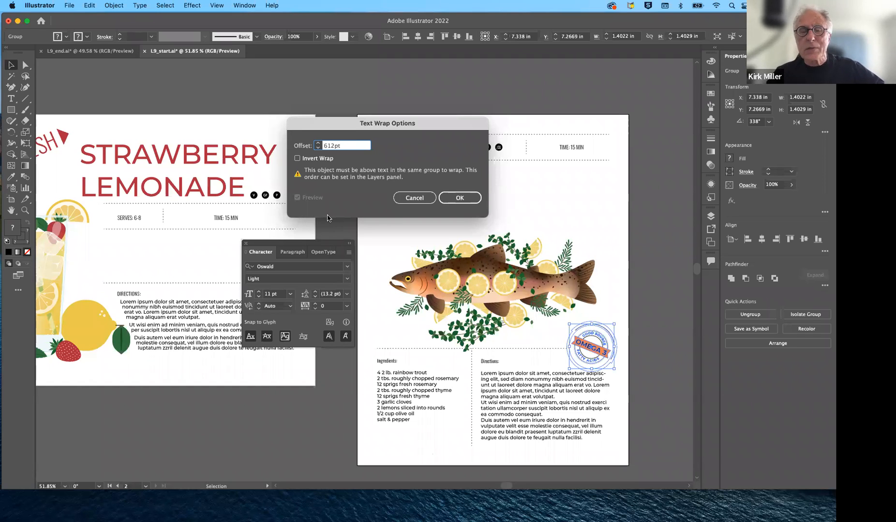
{"action": "type", "text": "1"}
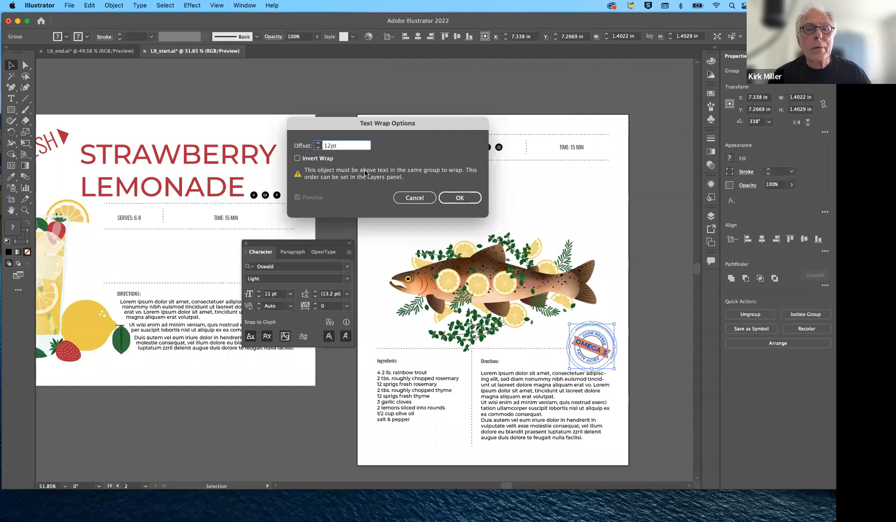
{"action": "left_click", "coordinate": [447, 199]}
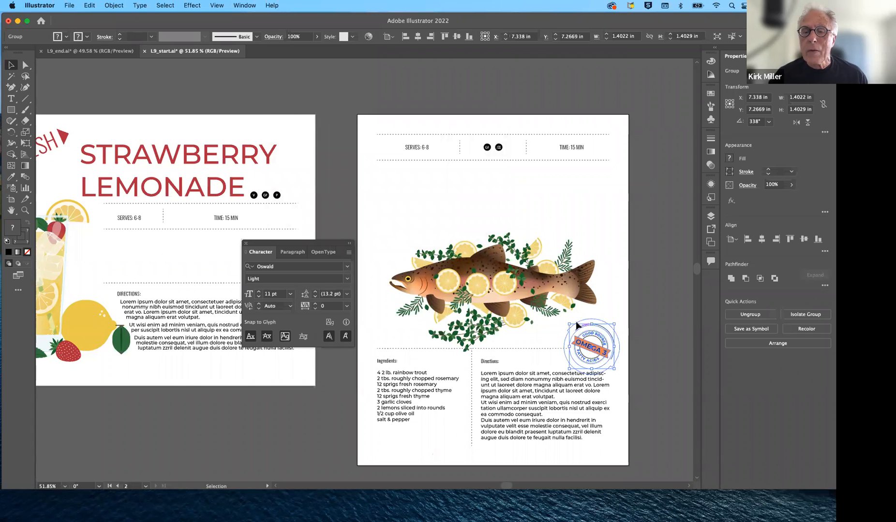
- Test the wrap by moving the OMEGA 3 badge over the Directions text, and reposition it at about X 7.41 in, Y 6.82 in
{"action": "left_click_drag", "start_coordinate": [585, 347], "coordinate": [593, 353]}
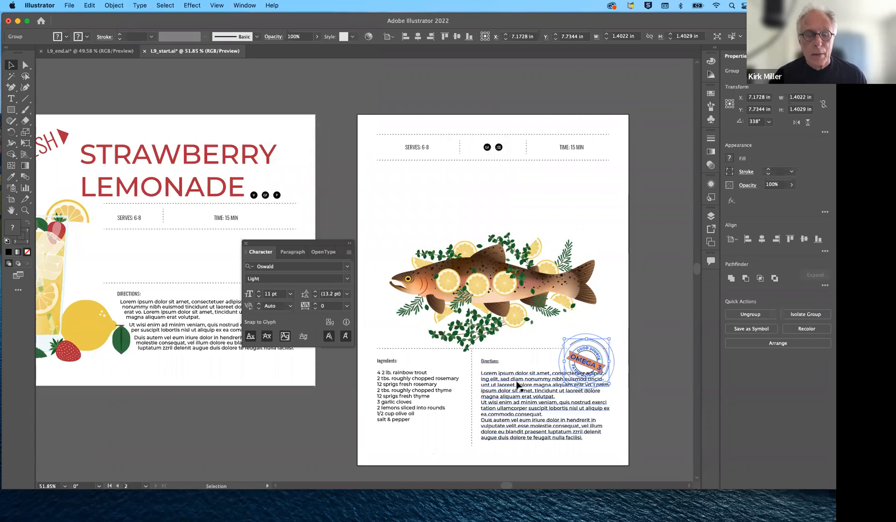
{"action": "left_click_drag", "start_coordinate": [578, 351], "coordinate": [595, 321]}
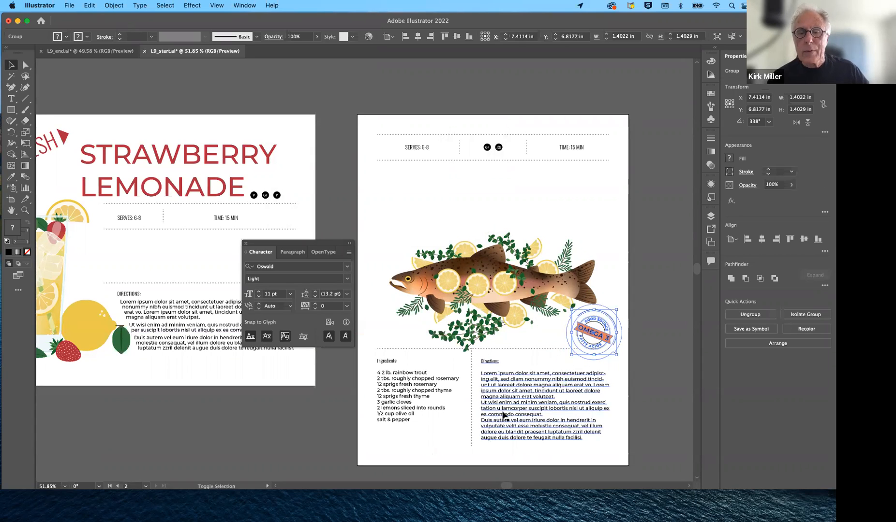
- Select the Directions text frame together with the OMEGA 3 badge, try moving them, undo the move and deselect
{"action": "left_click", "coordinate": [505, 415]}
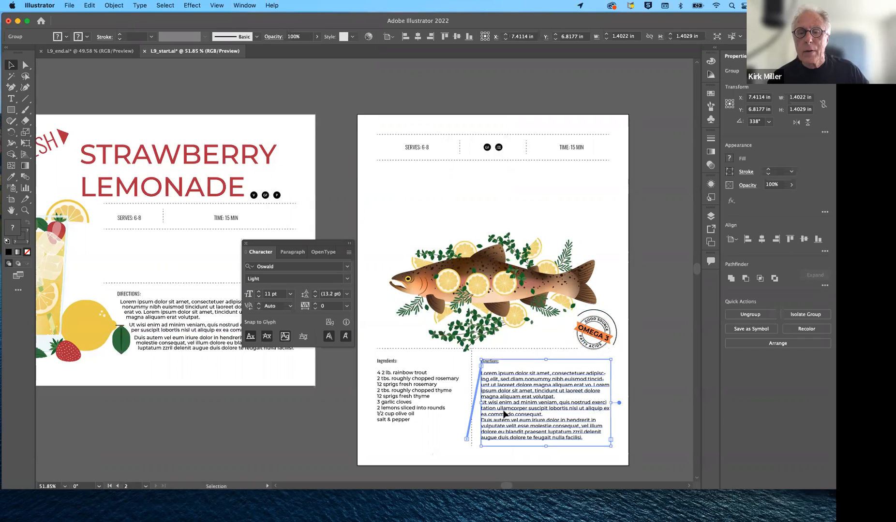
{"action": "left_click", "coordinate": [606, 328], "text": "shift"}
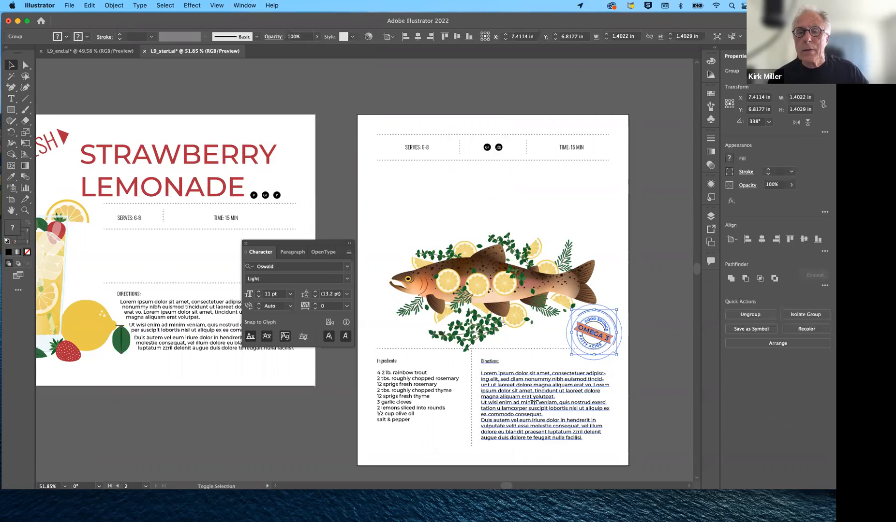
{"action": "left_click", "coordinate": [607, 322], "text": "shift"}
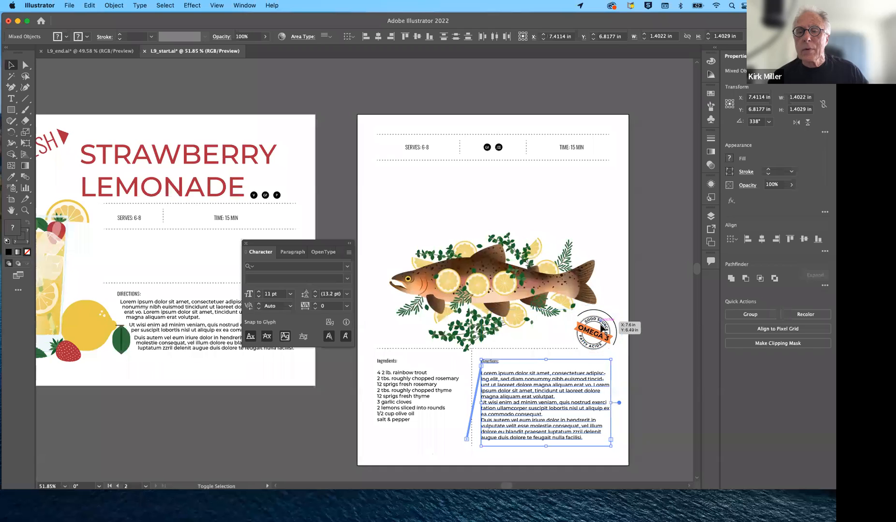
{"action": "left_click_drag", "start_coordinate": [609, 346], "coordinate": [588, 386]}
{"action": "key", "text": "super+z"}
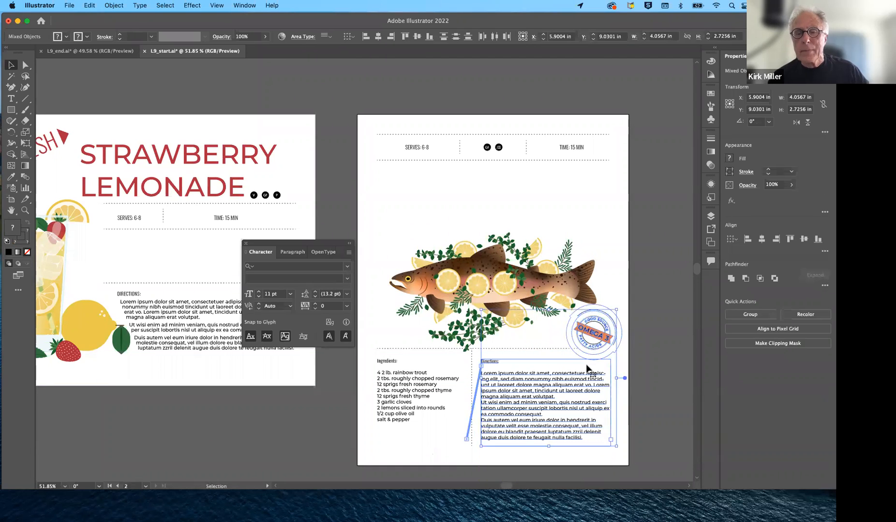
{"action": "left_click", "coordinate": [544, 334]}
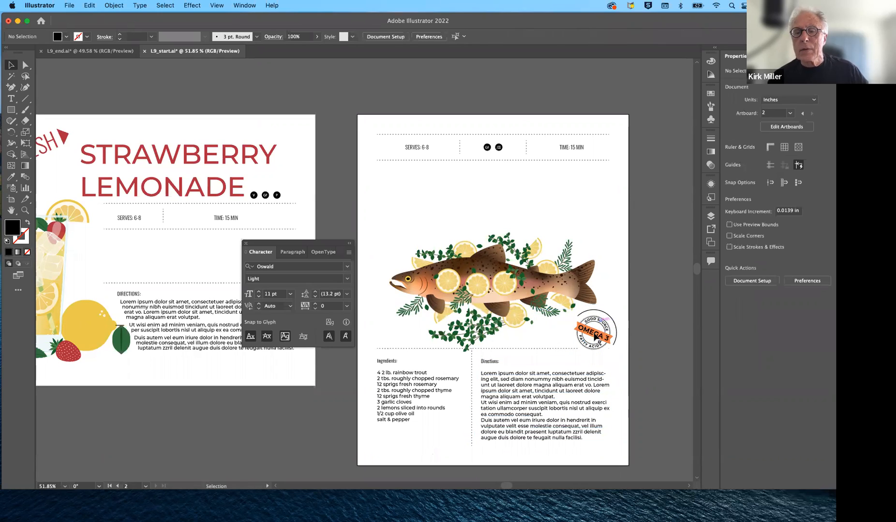
- Bring the OMEGA 3 badge to the front and move it over the Directions text to about X 7.06 in, Y 7.83 in
{"action": "left_click", "coordinate": [594, 334]}
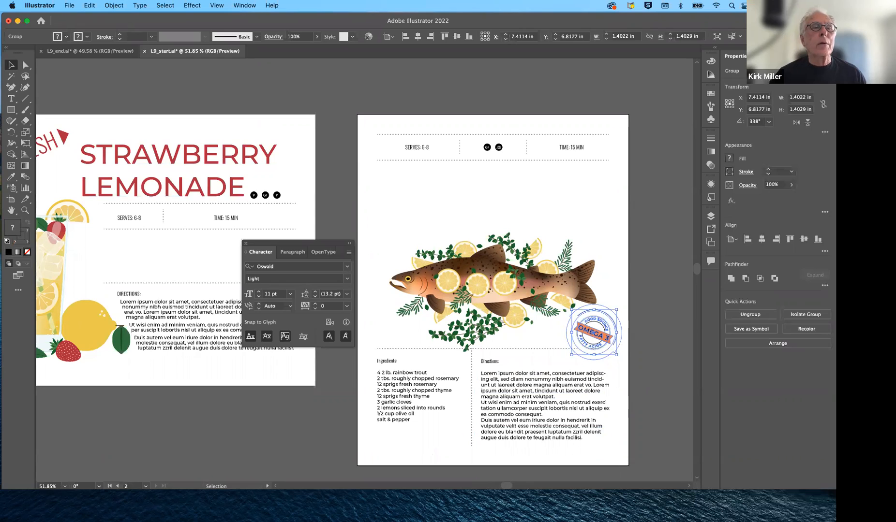
{"action": "left_click", "coordinate": [114, 5]}
{"action": "mouse_move", "coordinate": [123, 32]}
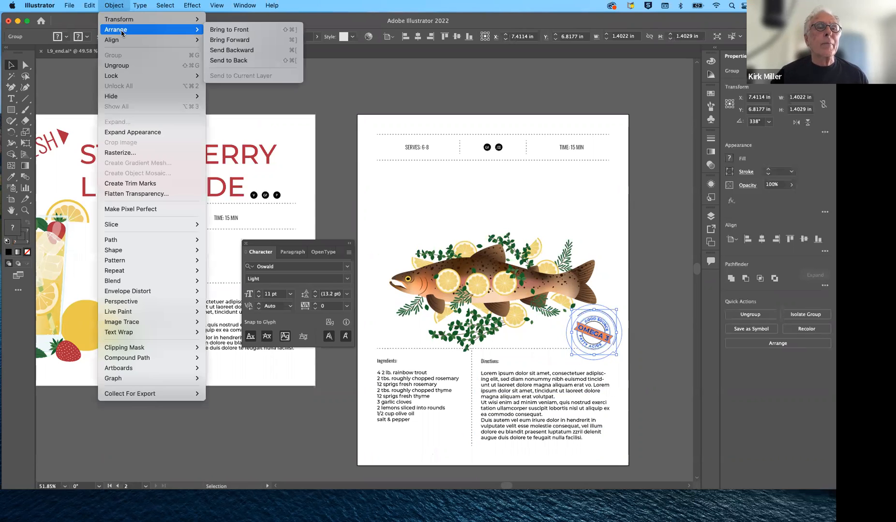
{"action": "left_click", "coordinate": [231, 29]}
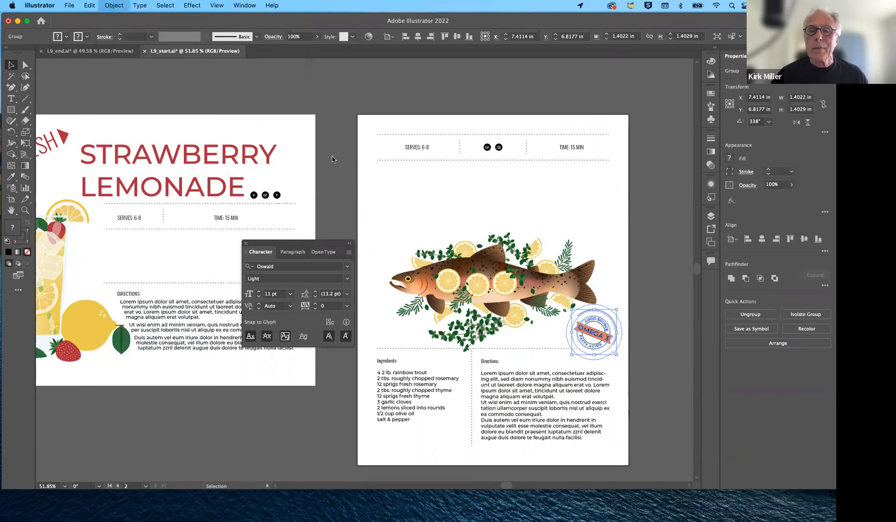
{"action": "left_click_drag", "start_coordinate": [577, 334], "coordinate": [574, 367]}
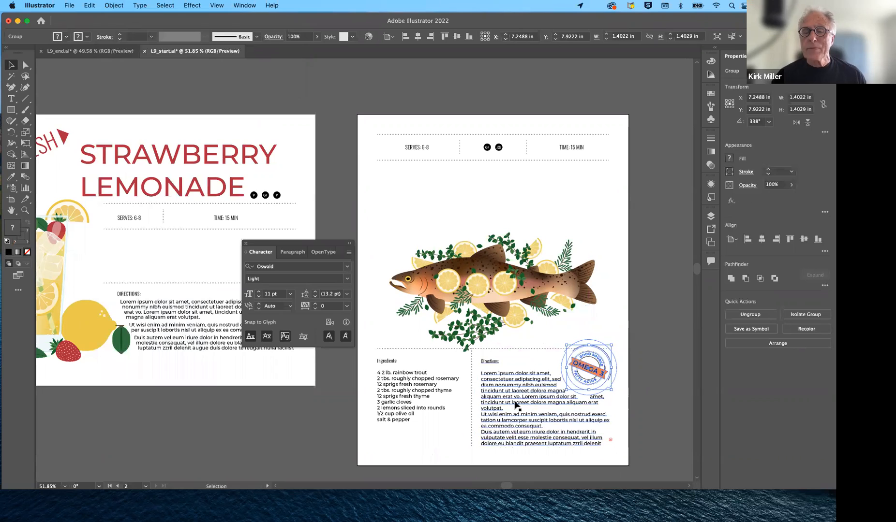
{"action": "left_click_drag", "start_coordinate": [575, 379], "coordinate": [568, 373]}
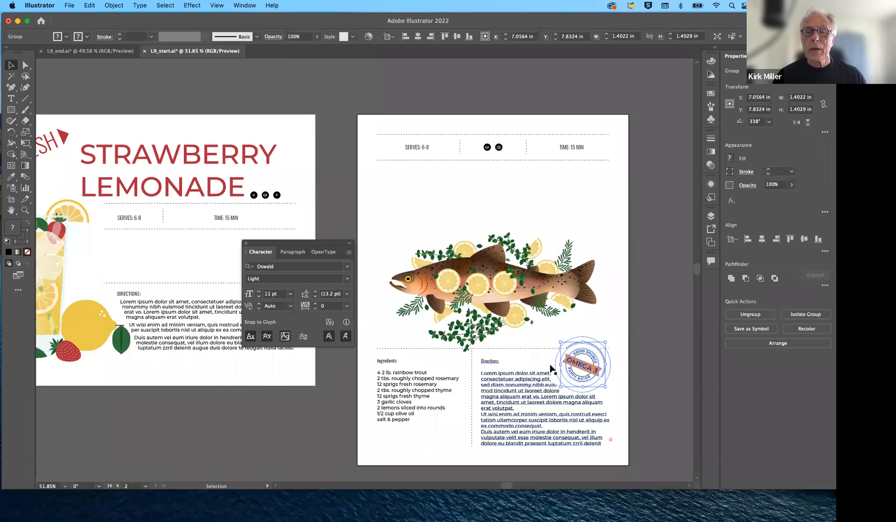
{"action": "left_click", "coordinate": [604, 309]}
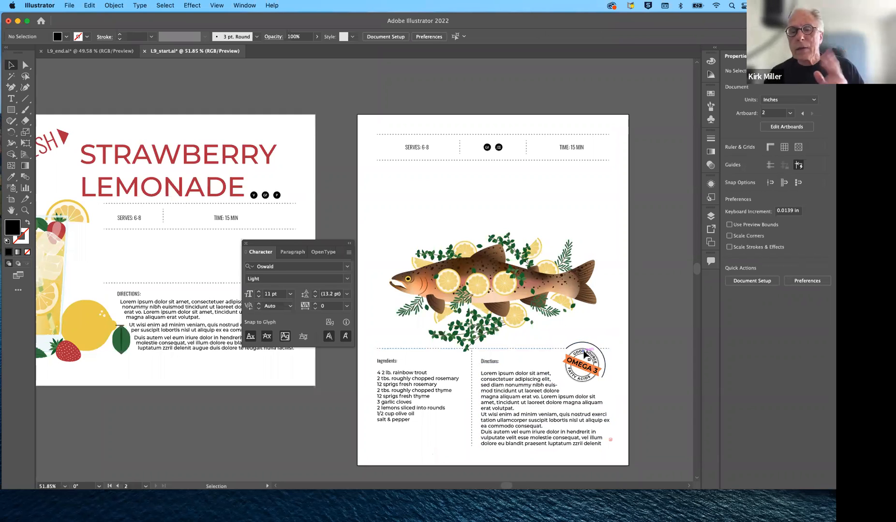
- Add placeholder type on the circular path around the OMEGA 3 badge and set its font size to 12 pt
{"action": "left_click", "coordinate": [11, 100]}
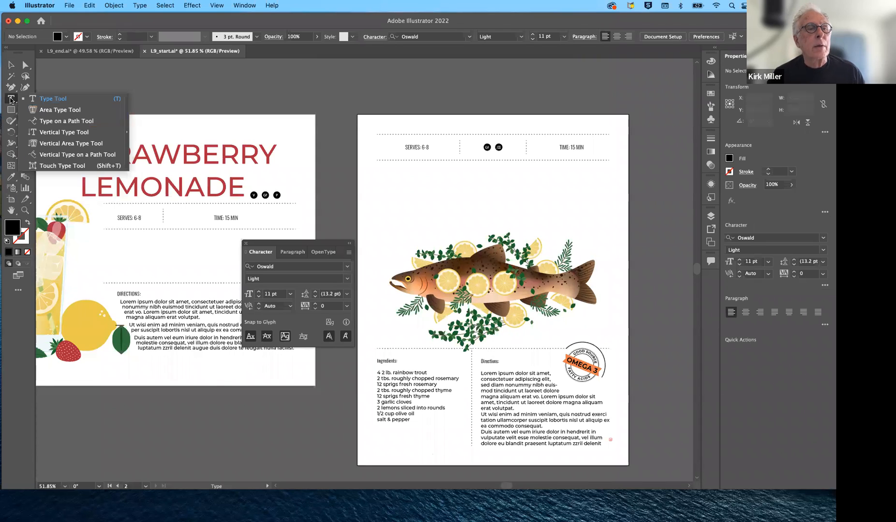
{"action": "left_click", "coordinate": [57, 124]}
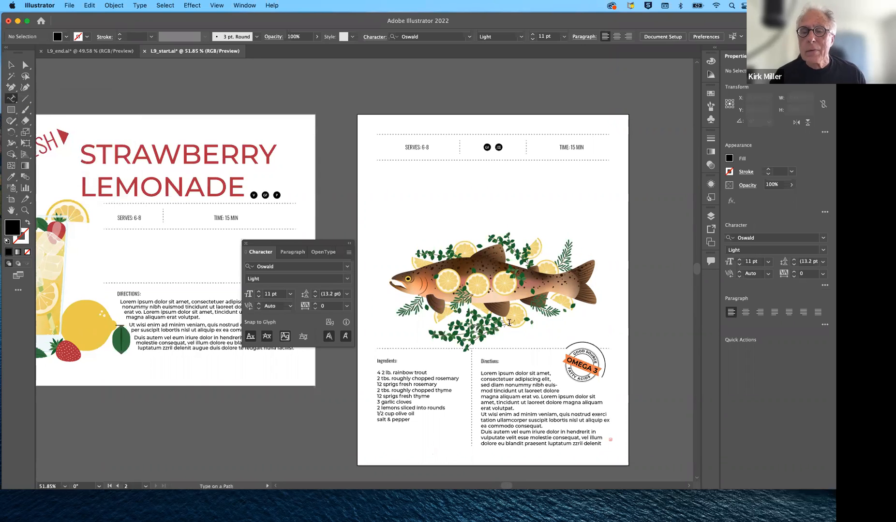
{"action": "left_click", "coordinate": [602, 352]}
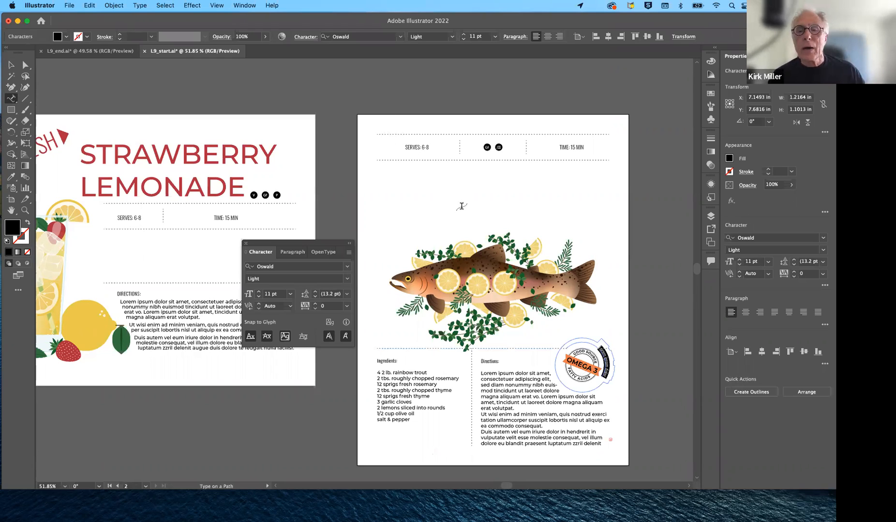
{"action": "left_click", "coordinate": [494, 37]}
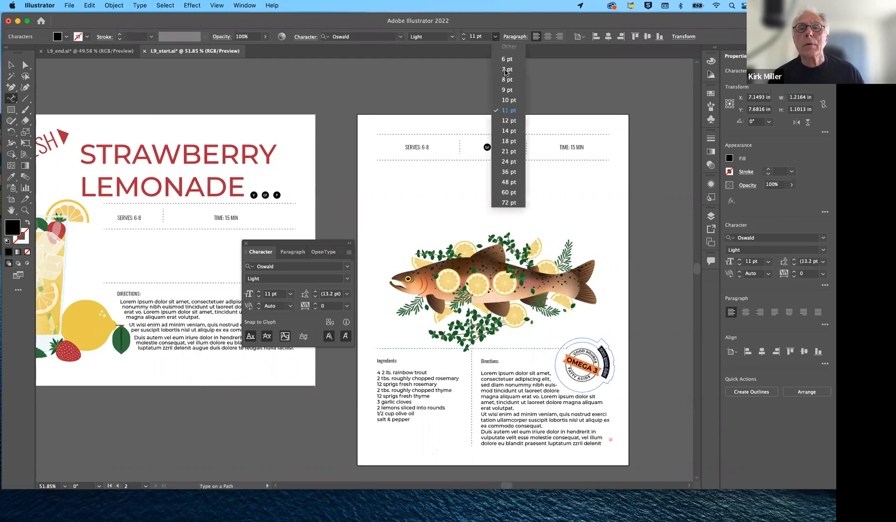
{"action": "left_click", "coordinate": [507, 122]}
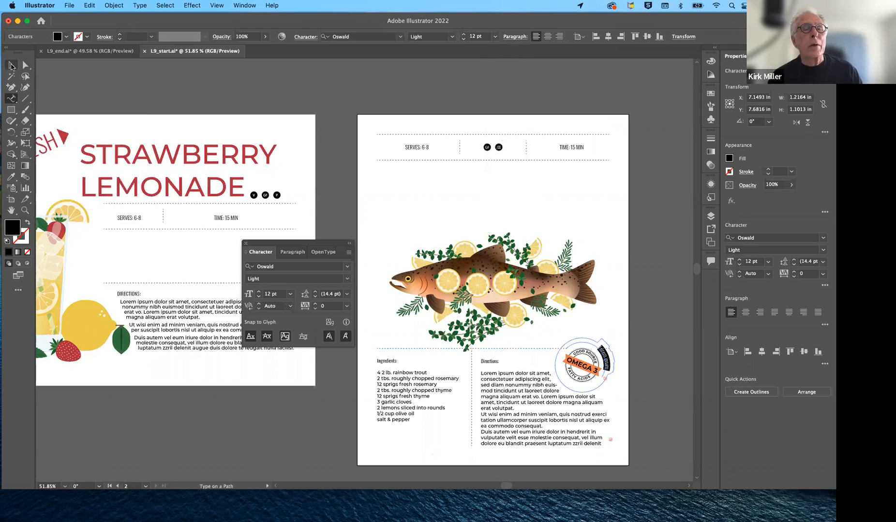
{"action": "left_click", "coordinate": [11, 65]}
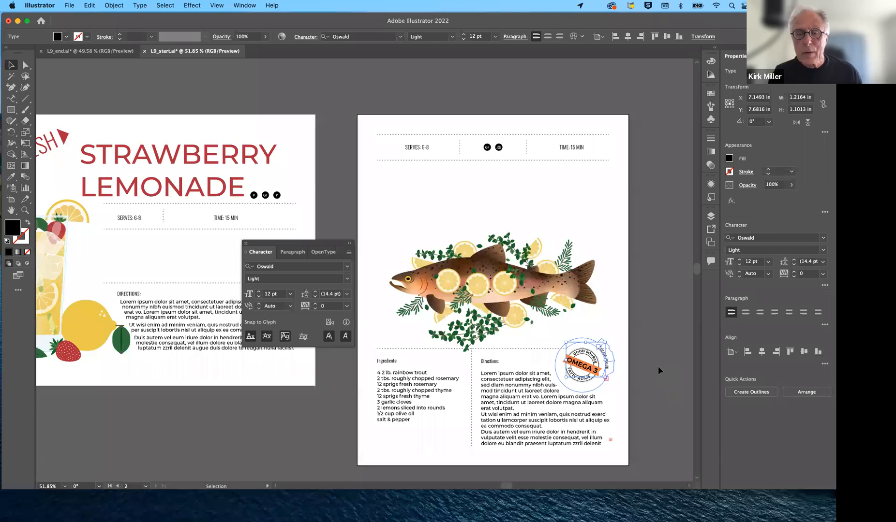
- Slide the path type around the circle to the badge's upper right and extend its end until "Lorem ipsum dolor" fits, then deselect
{"action": "scroll", "coordinate": [658, 366], "scroll_direction": "up", "scroll_amount": 1}
{"action": "scroll", "coordinate": [659, 363], "scroll_direction": "up", "scroll_amount": 10}
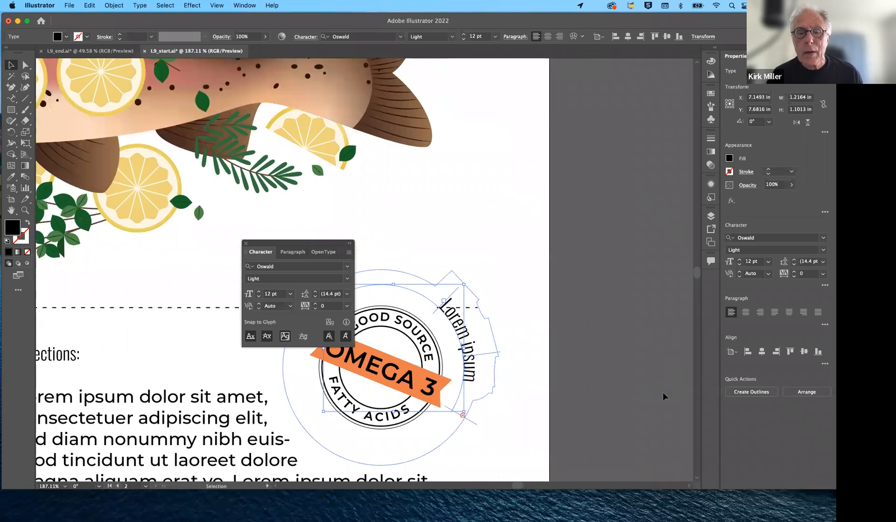
{"action": "left_click_drag", "start_coordinate": [337, 246], "coordinate": [183, 214]}
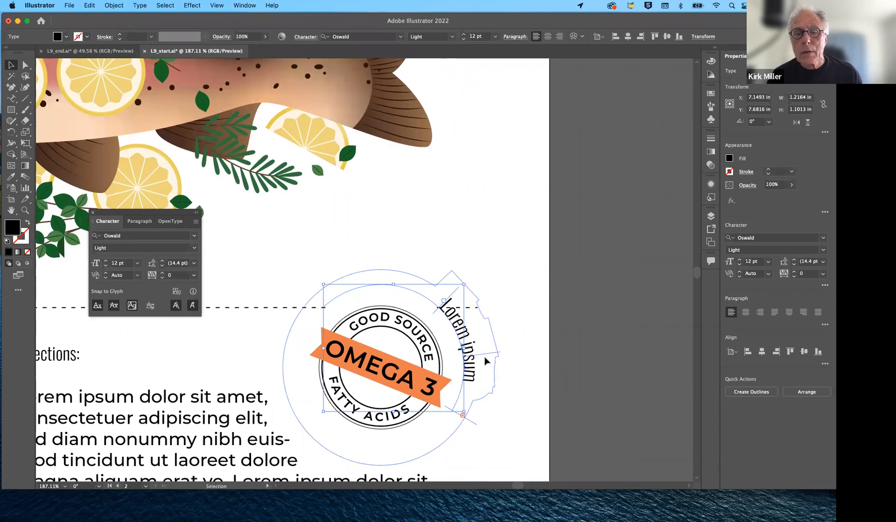
{"action": "left_click_drag", "start_coordinate": [486, 347], "coordinate": [453, 313]}
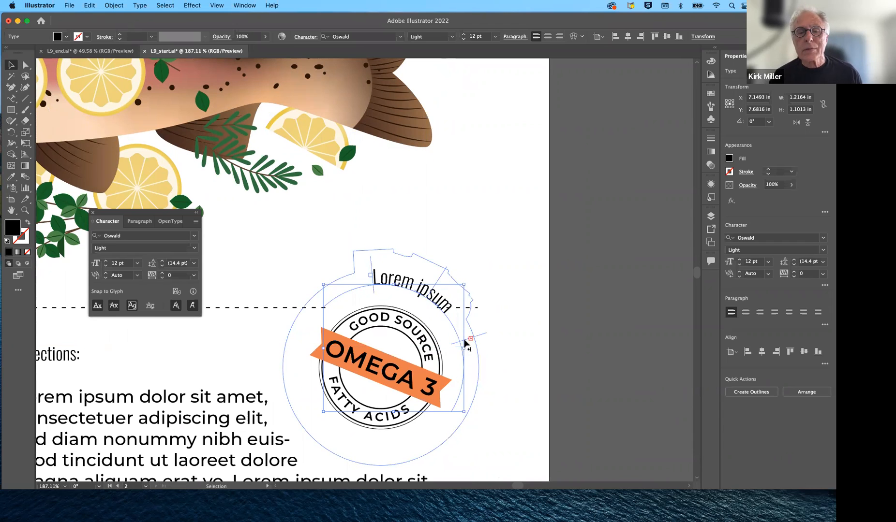
{"action": "left_click_drag", "start_coordinate": [469, 340], "coordinate": [467, 365]}
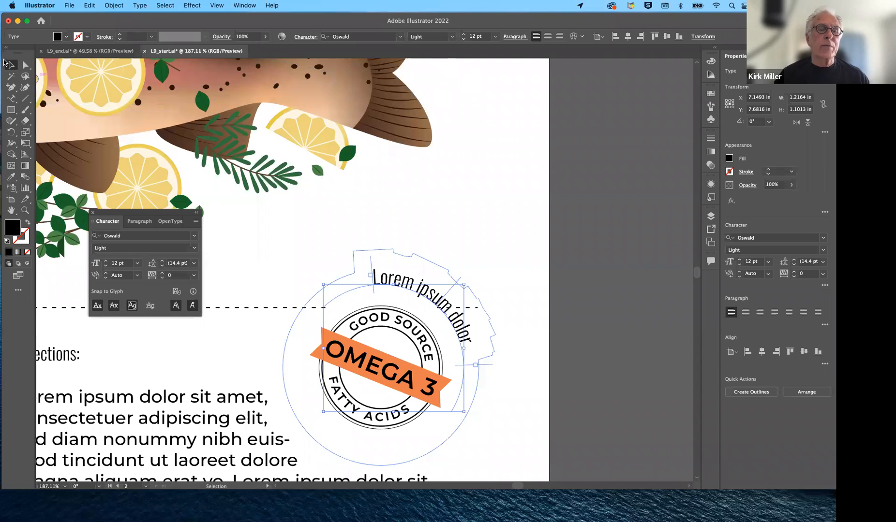
{"action": "left_click_drag", "start_coordinate": [129, 213], "coordinate": [139, 343]}
{"action": "left_click", "coordinate": [186, 274]}
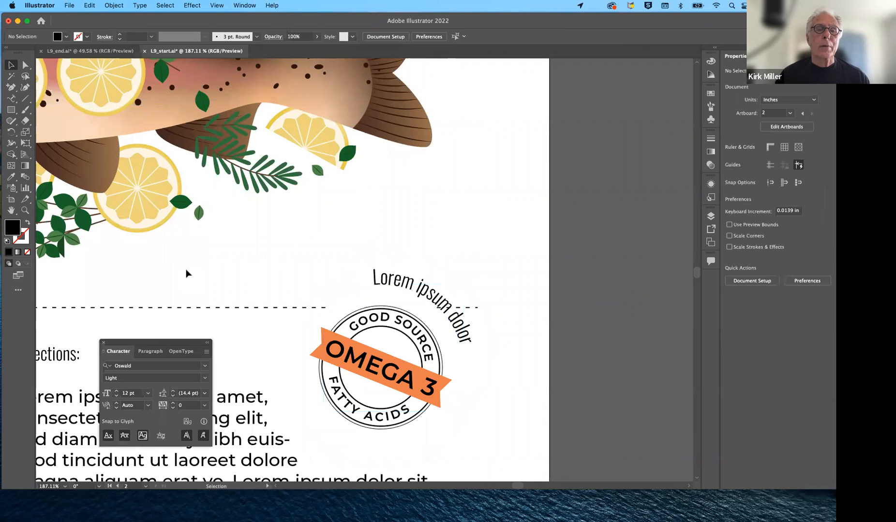
- Switch to the L9_end document and examine how the GRILLED title on the trout artboard is built
{"action": "scroll", "coordinate": [186, 273], "scroll_direction": "down", "scroll_amount": 8}
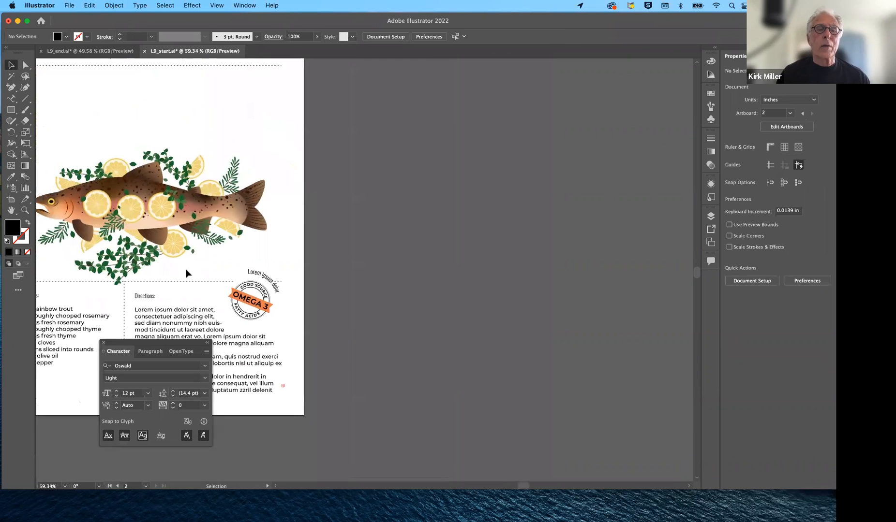
{"action": "scroll", "coordinate": [186, 273], "scroll_direction": "left", "scroll_amount": 6}
{"action": "scroll", "coordinate": [186, 273], "scroll_direction": "up", "scroll_amount": 2}
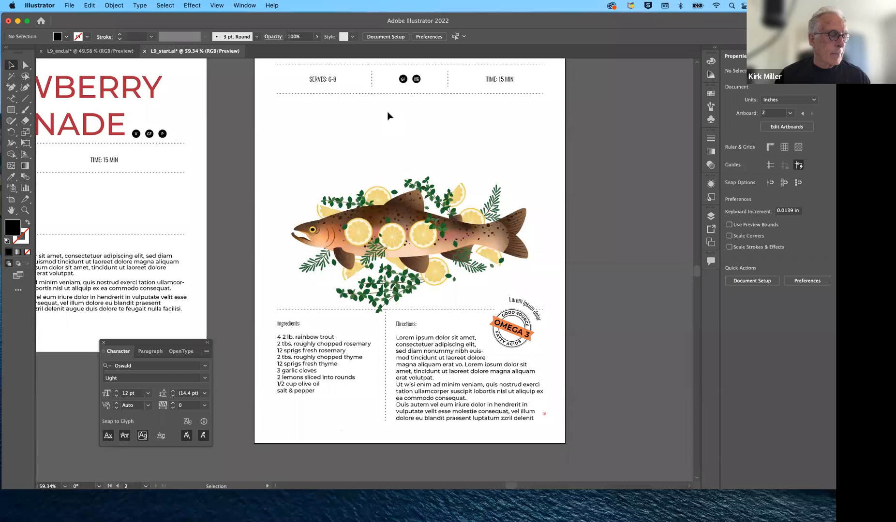
{"action": "left_click", "coordinate": [106, 52]}
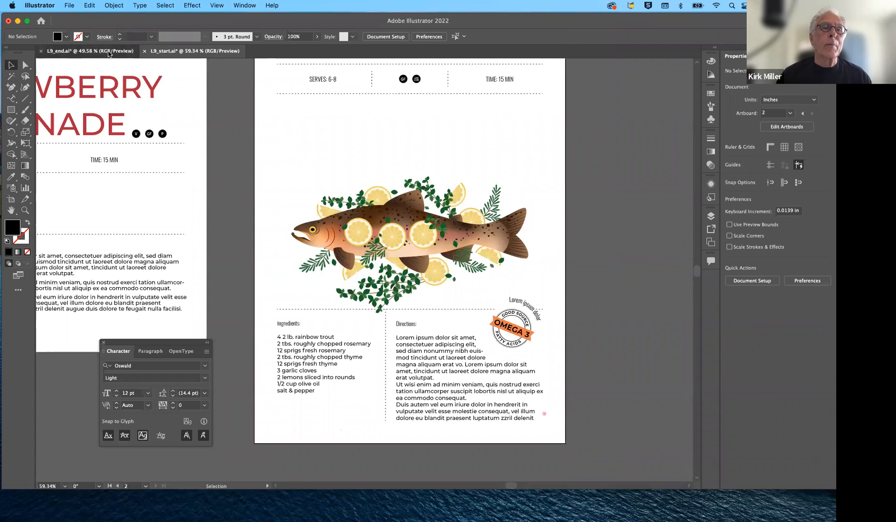
{"action": "left_click", "coordinate": [545, 194]}
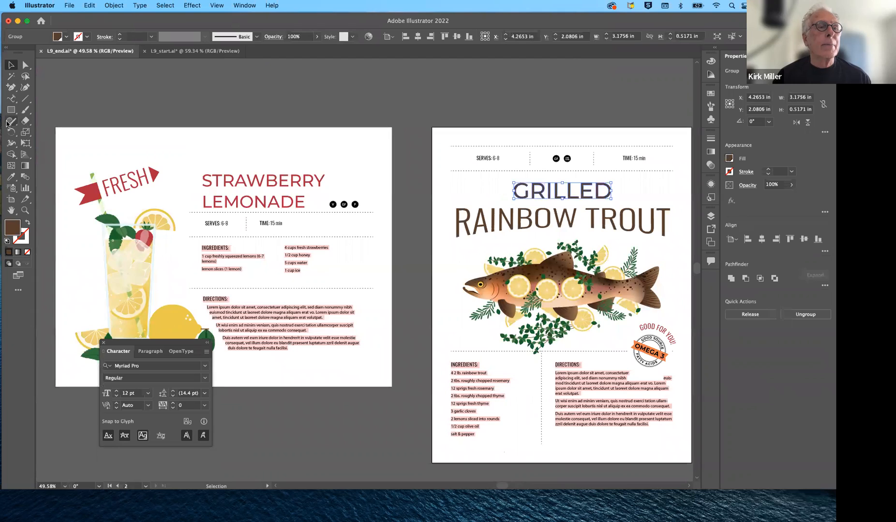
{"action": "left_click", "coordinate": [11, 97]}
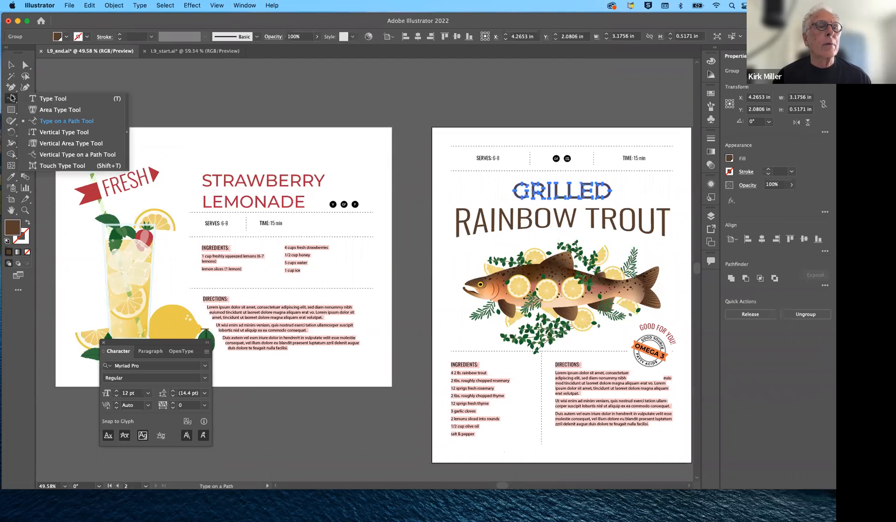
{"action": "left_click", "coordinate": [35, 99]}
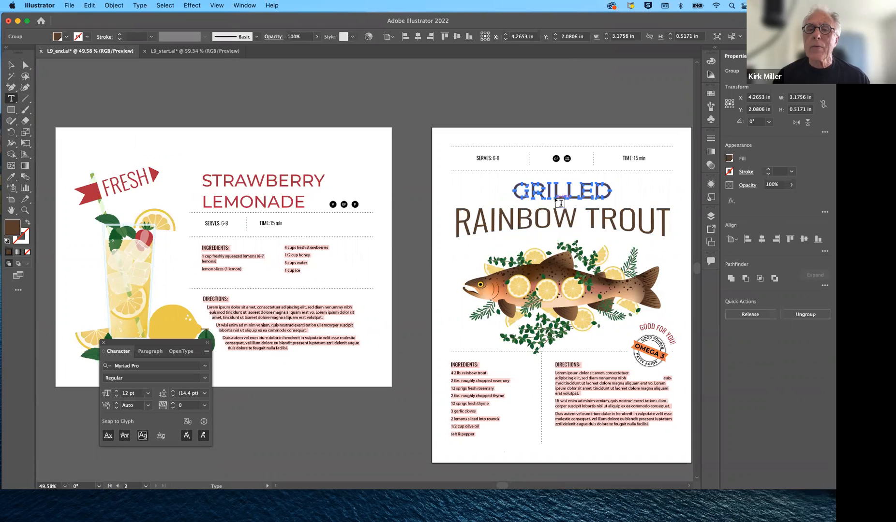
- Inspect the warp options of the RAINBOW TROUT title and close them without changes
{"action": "left_click", "coordinate": [12, 66]}
{"action": "left_click", "coordinate": [564, 222]}
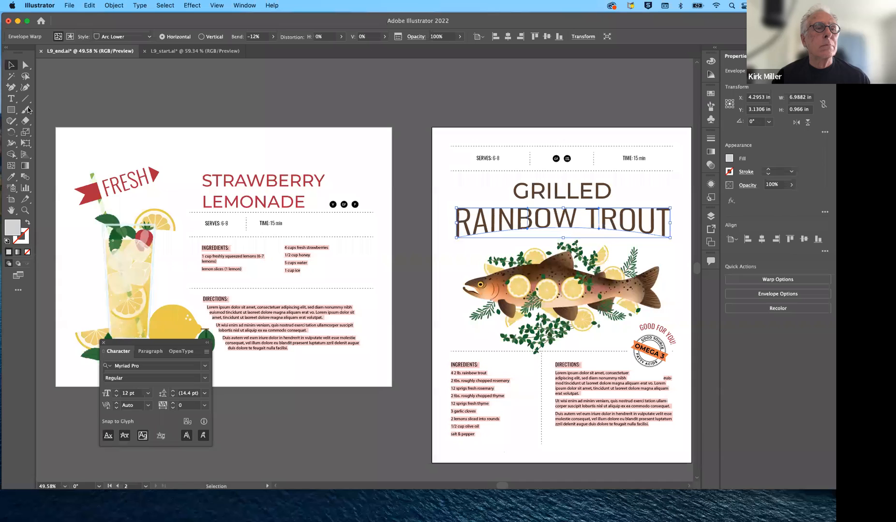
{"action": "left_click", "coordinate": [10, 99]}
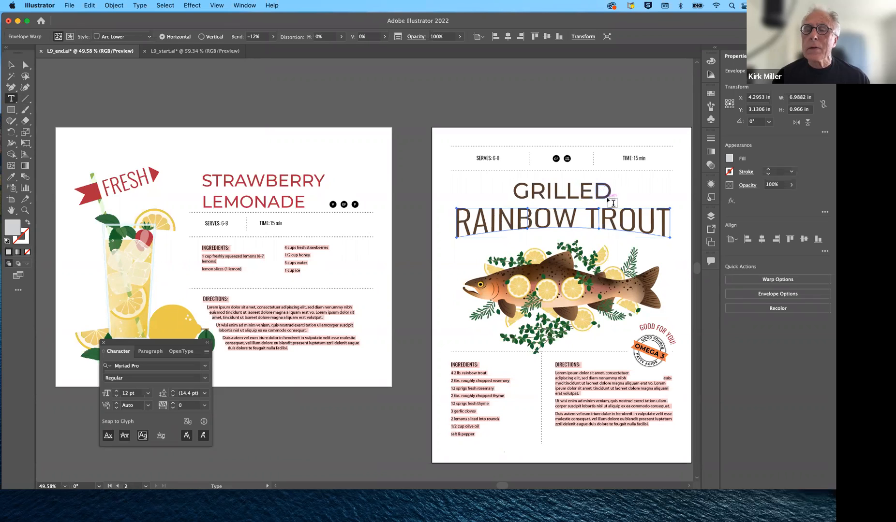
{"action": "left_click", "coordinate": [754, 280]}
{"action": "left_click_drag", "start_coordinate": [425, 189], "coordinate": [328, 109]}
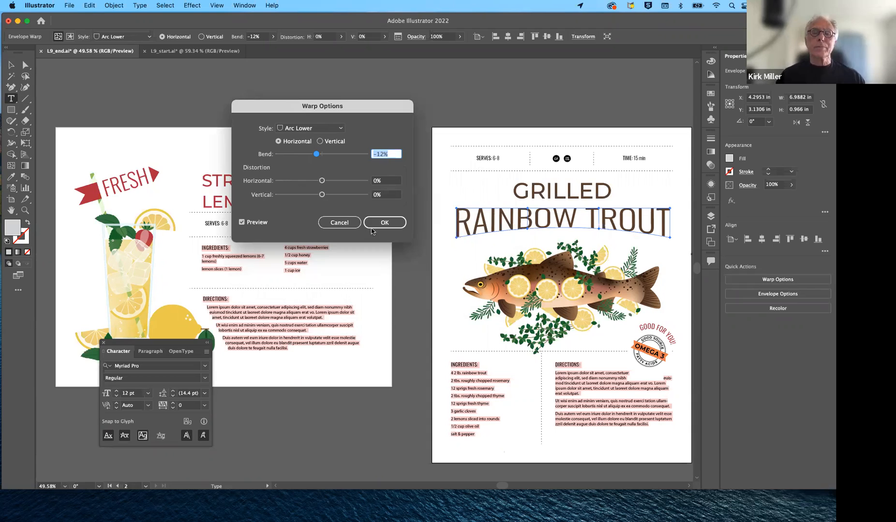
{"action": "left_click", "coordinate": [339, 222]}
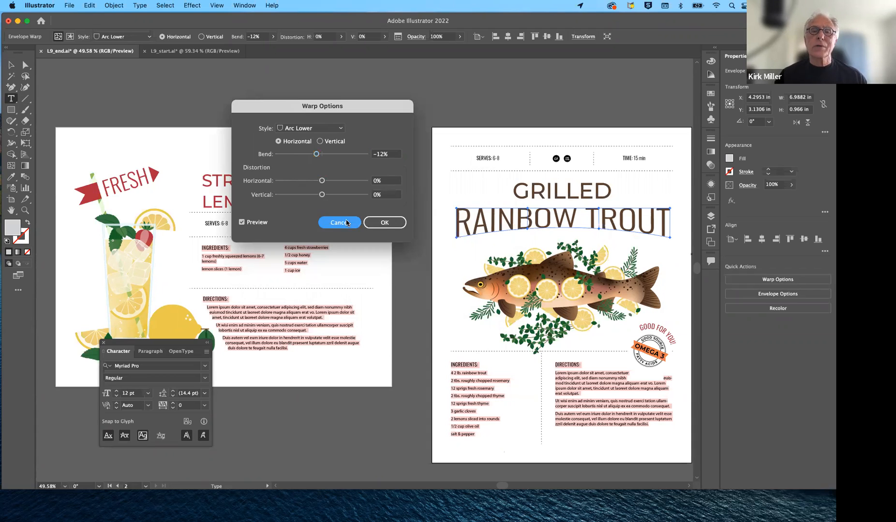
- Return to the L9_start document and place a point-type object above the trout with a 48 pt font size
{"action": "left_click", "coordinate": [191, 55]}
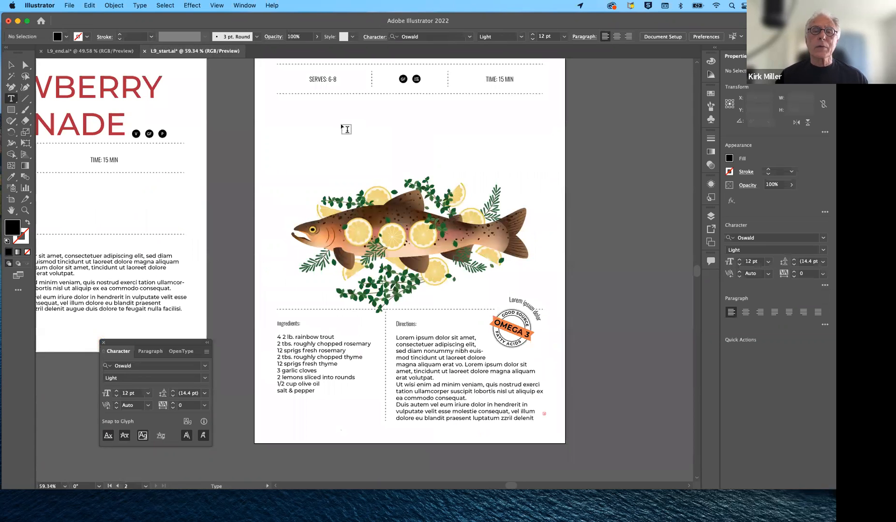
{"action": "left_click", "coordinate": [11, 99]}
{"action": "left_click", "coordinate": [398, 123]}
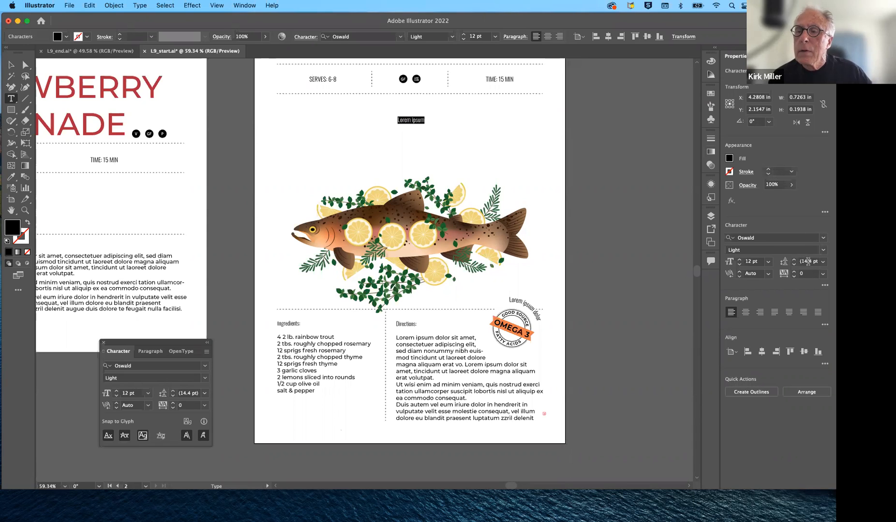
{"action": "left_click", "coordinate": [769, 262]}
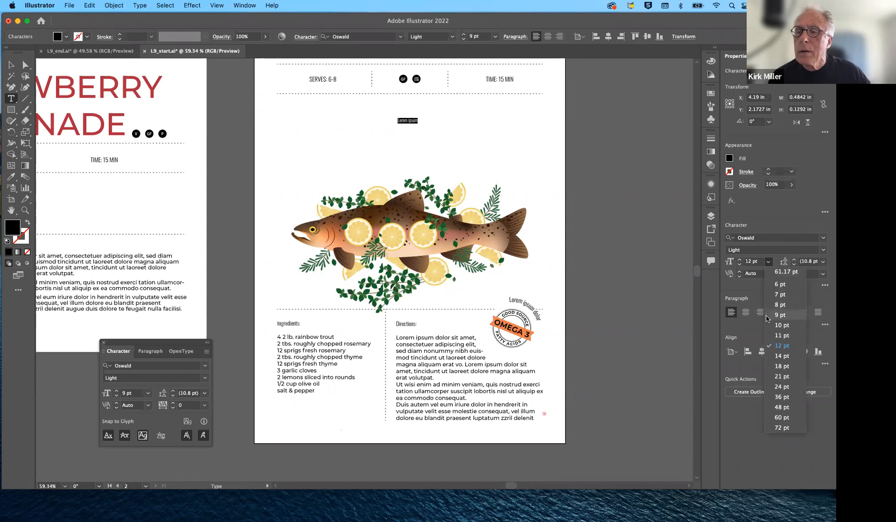
{"action": "left_click", "coordinate": [779, 408]}
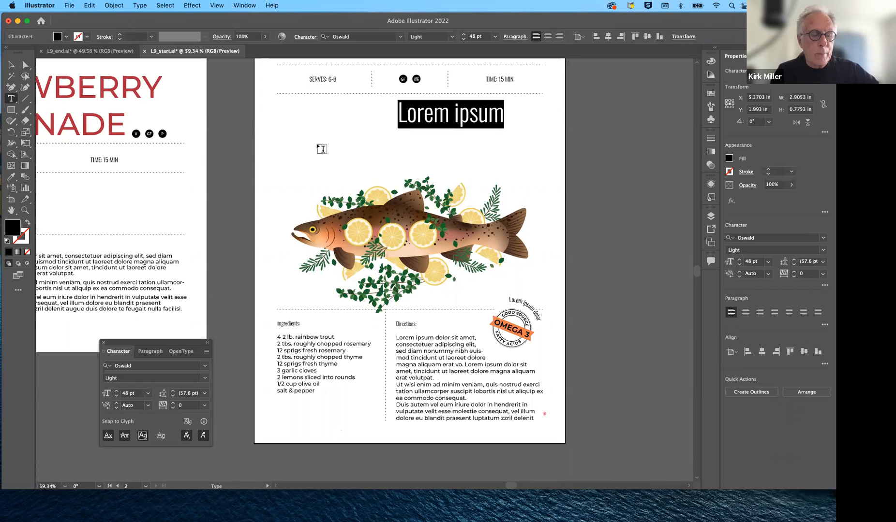
- Replace the placeholder title text above the trout with "GRILLED" and finish text editing
{"action": "type", "text": "G"}
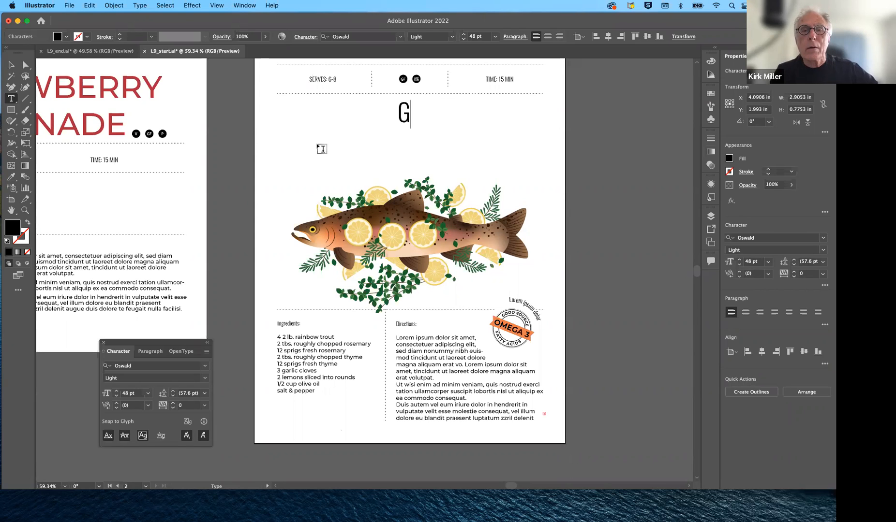
{"action": "type", "text": "RILL"}
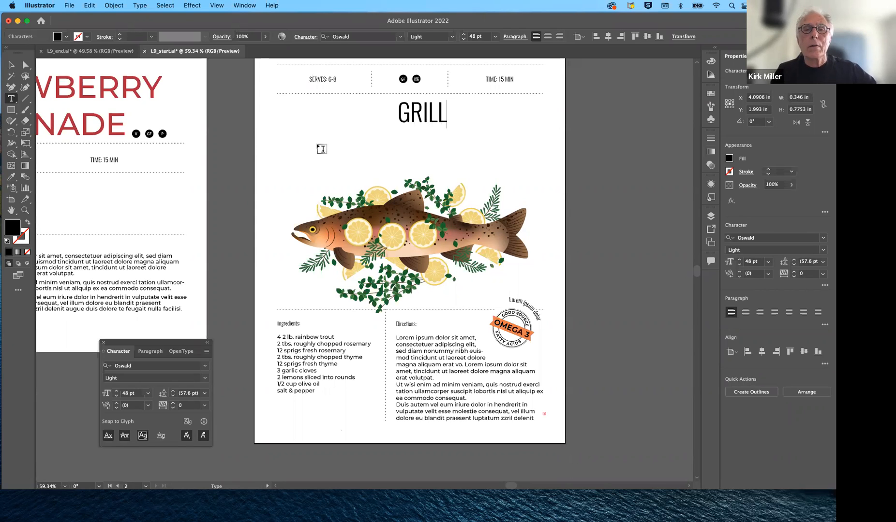
{"action": "type", "text": "ED"}
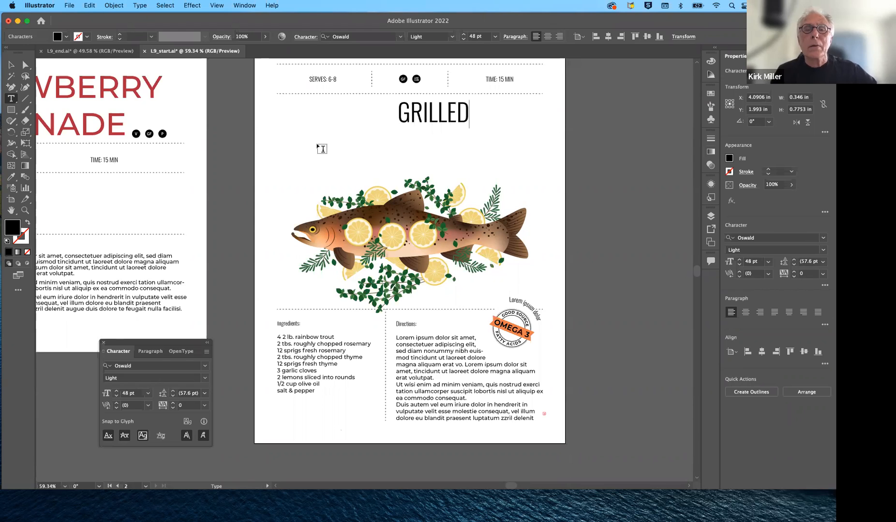
{"action": "left_click", "coordinate": [10, 65]}
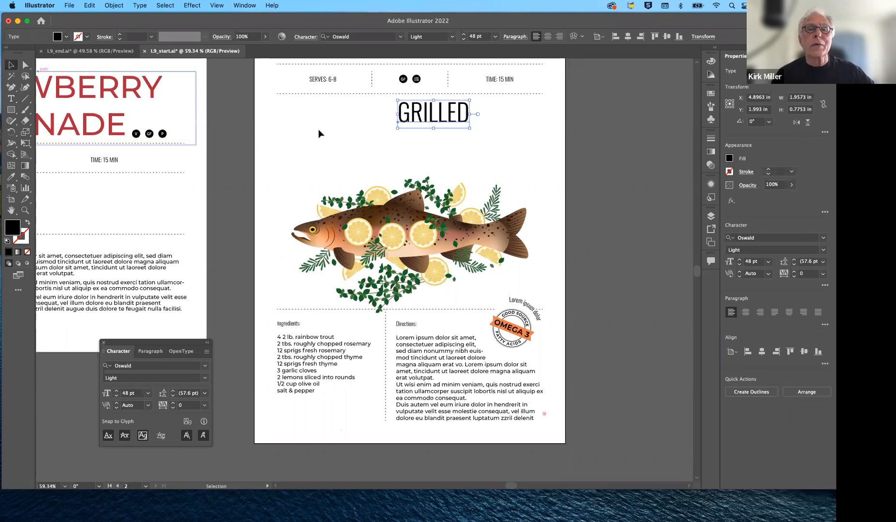
- Check the finished trout title in the L9_end document and return to L9_start
{"action": "left_click", "coordinate": [438, 165]}
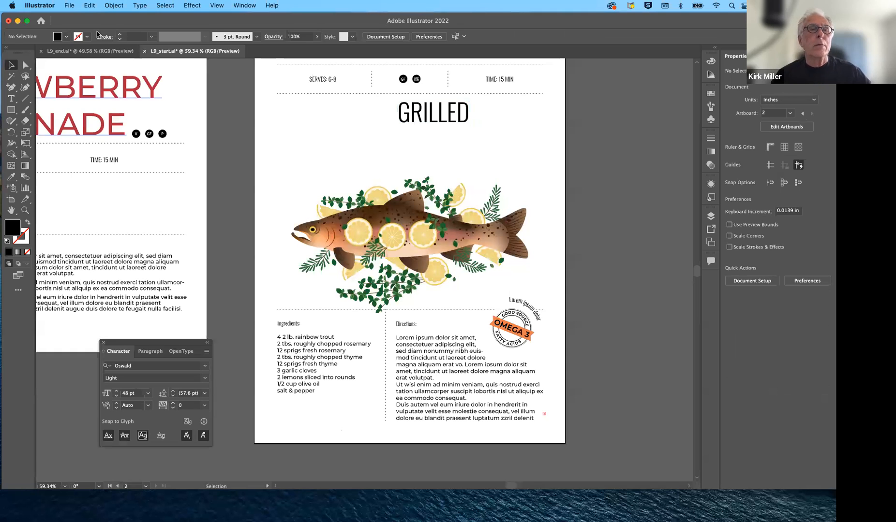
{"action": "left_click", "coordinate": [101, 51]}
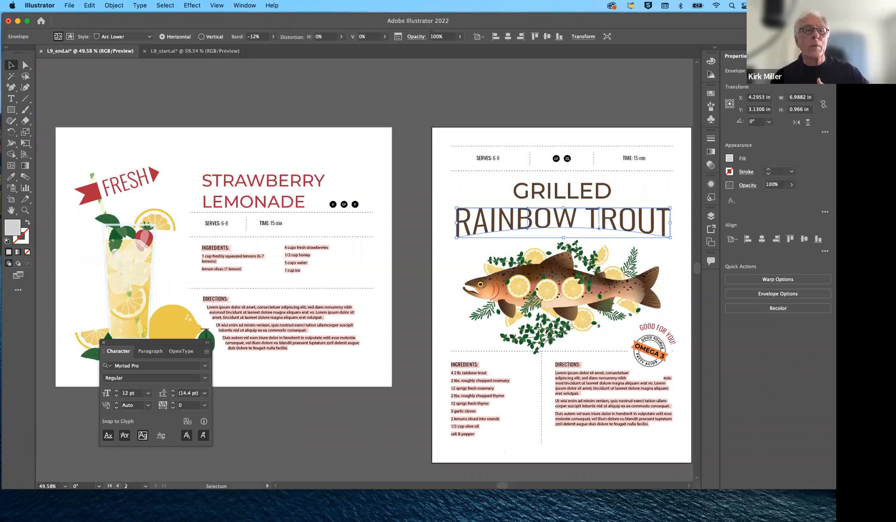
{"action": "left_click", "coordinate": [233, 54]}
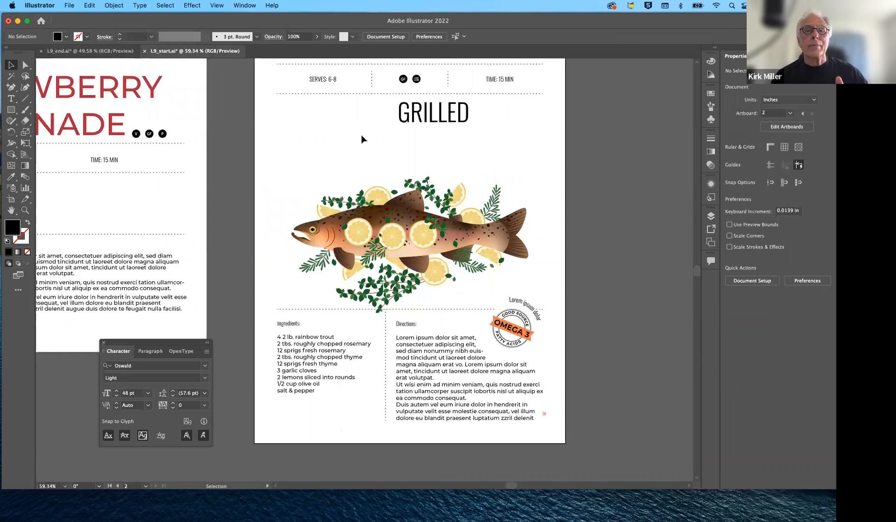
{"action": "left_click", "coordinate": [13, 99]}
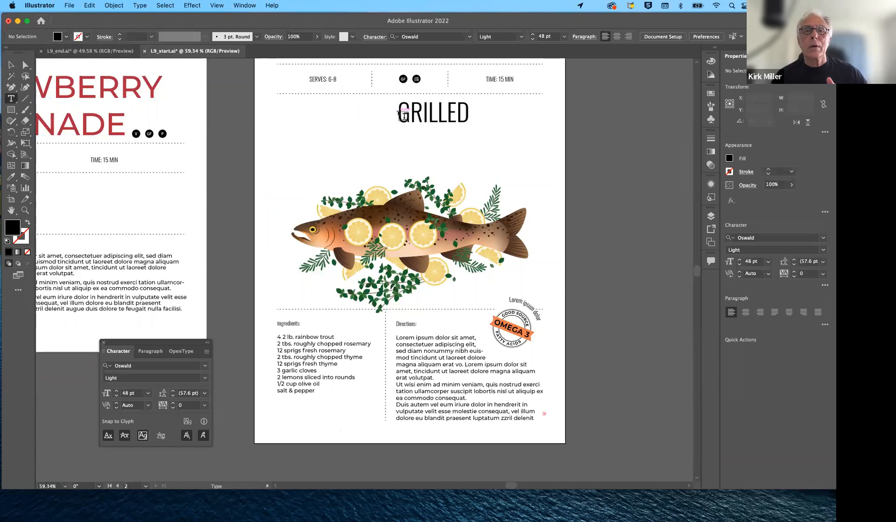
{"action": "left_click_drag", "start_coordinate": [399, 112], "coordinate": [366, 159]}
{"action": "key", "text": "super+z"}
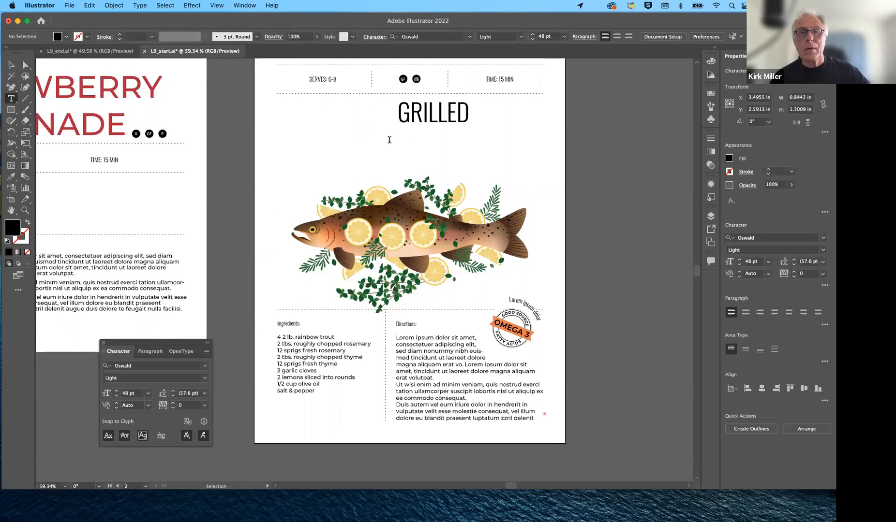
{"action": "left_click", "coordinate": [428, 121]}
{"action": "key", "text": "Escape"}
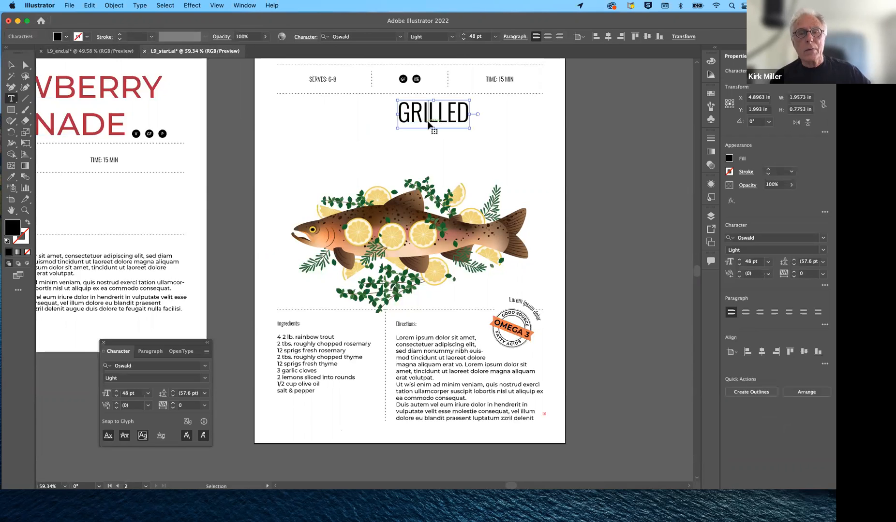
- Change the font of the GRILLED title to Myriad Pro
{"action": "double_click", "coordinate": [429, 125]}
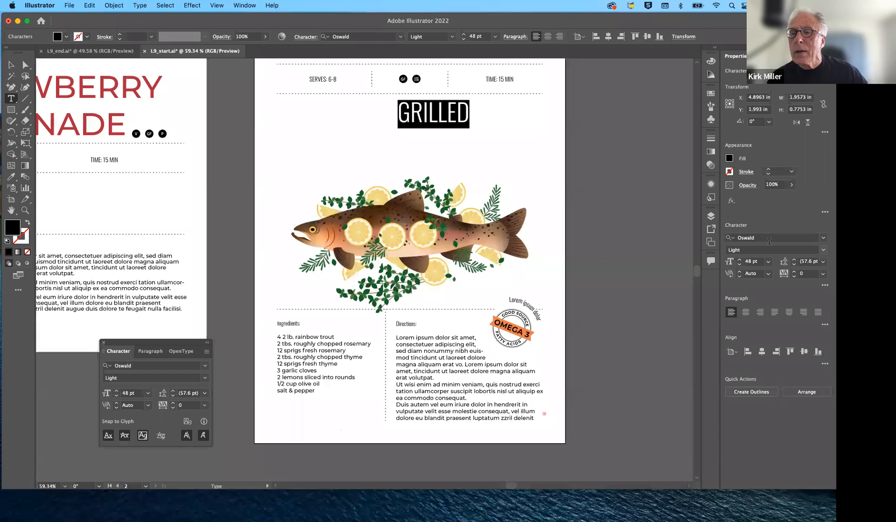
{"action": "left_click", "coordinate": [771, 239]}
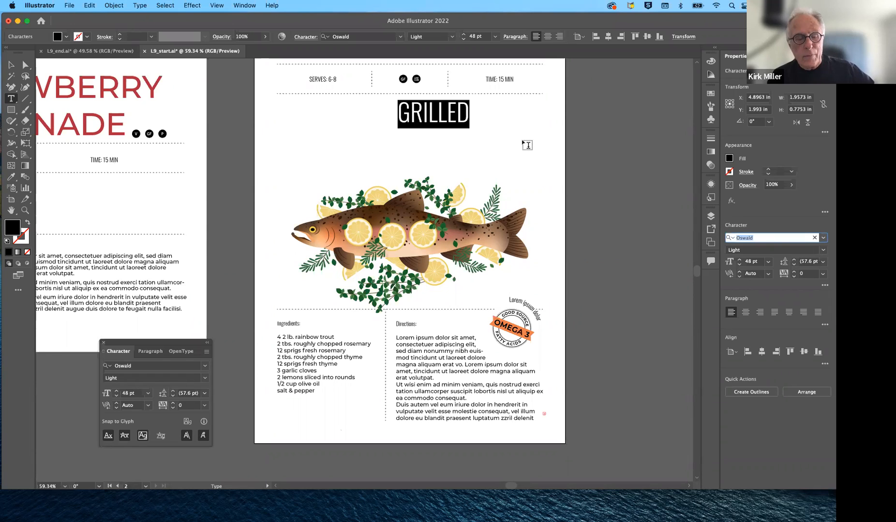
{"action": "key", "text": "Down"}
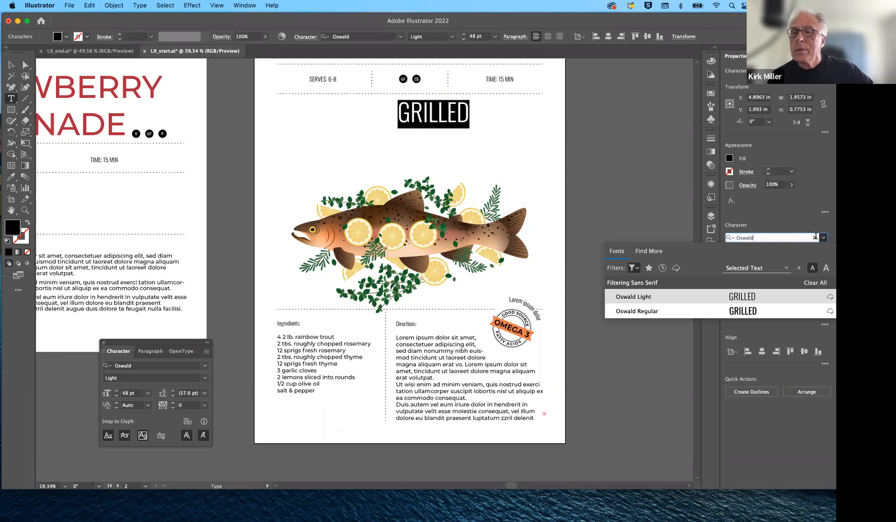
{"action": "left_click", "coordinate": [823, 237]}
{"action": "left_click", "coordinate": [823, 237]}
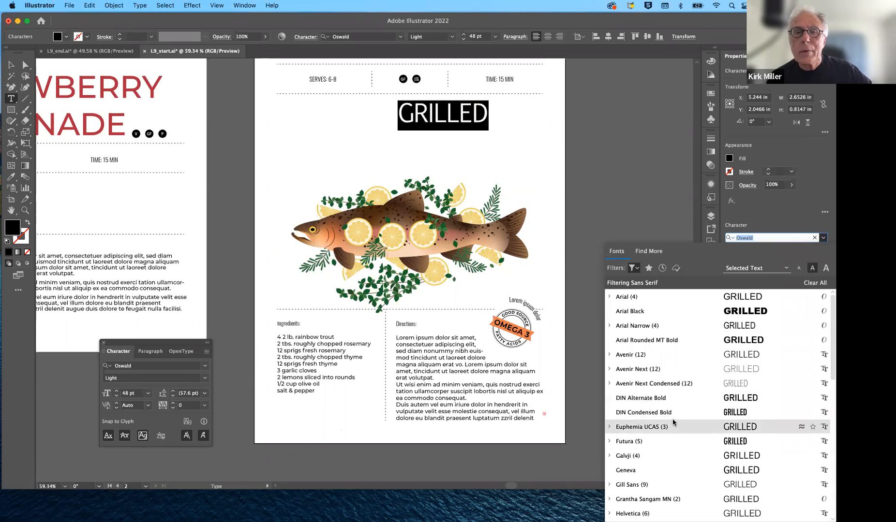
{"action": "scroll", "coordinate": [668, 456], "scroll_direction": "down", "scroll_amount": 7}
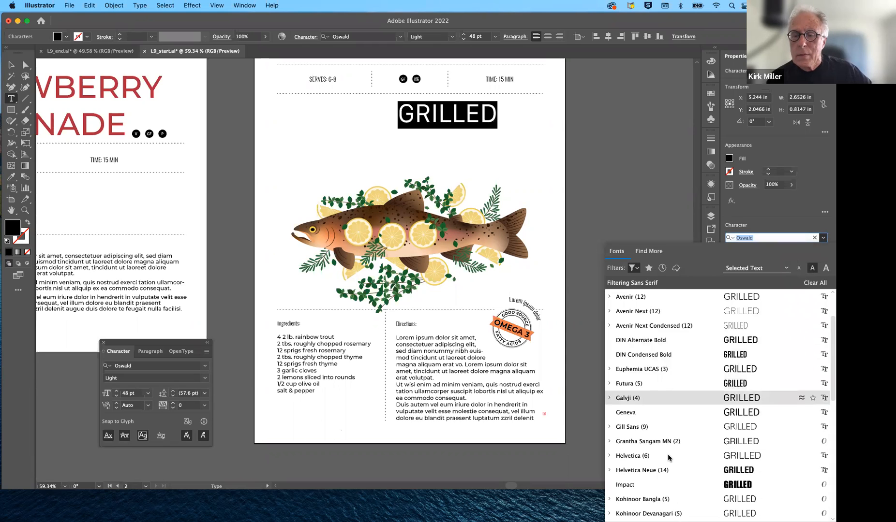
{"action": "scroll", "coordinate": [668, 456], "scroll_direction": "down", "scroll_amount": 10}
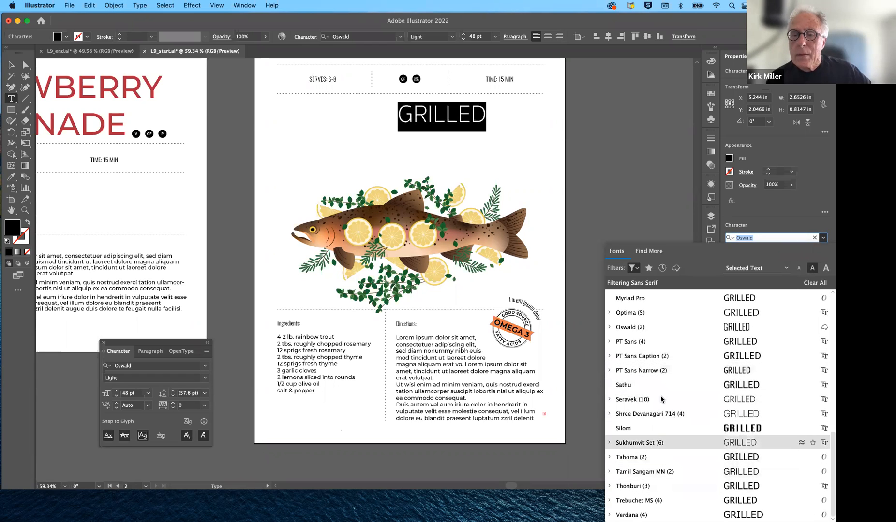
{"action": "left_click", "coordinate": [678, 299]}
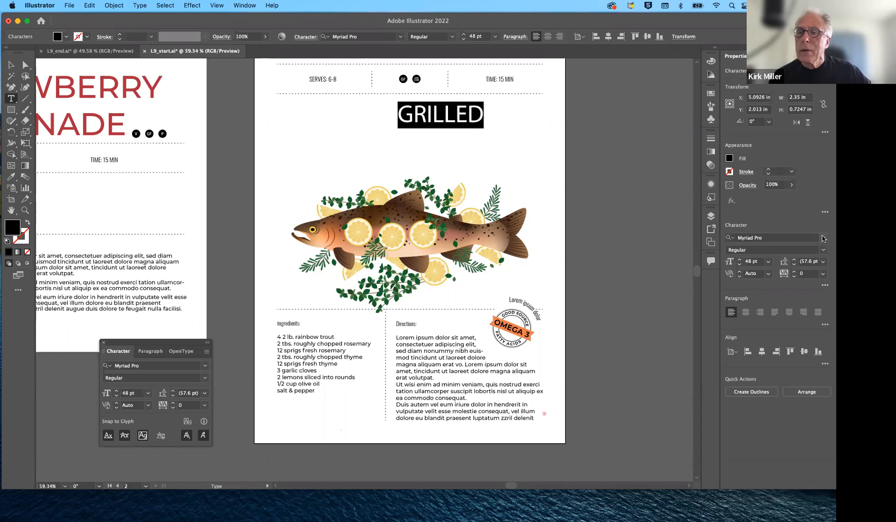
{"action": "left_click", "coordinate": [824, 250]}
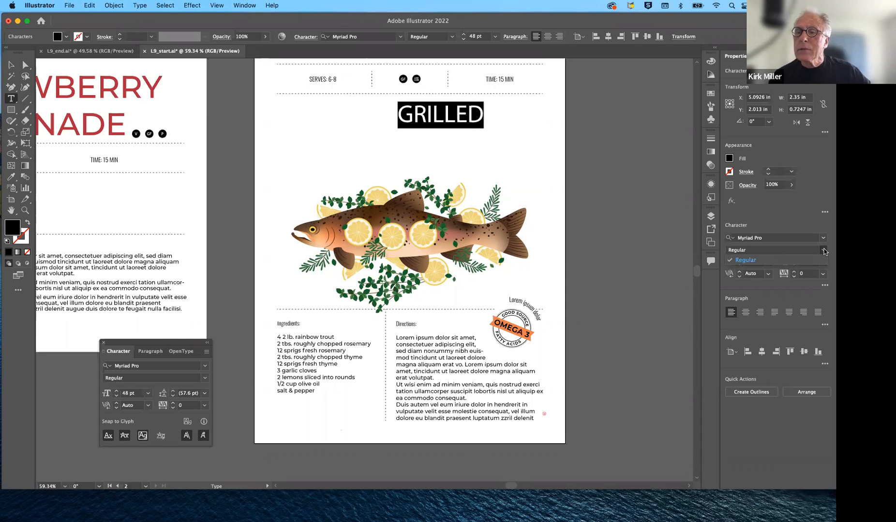
{"action": "left_click", "coordinate": [824, 251]}
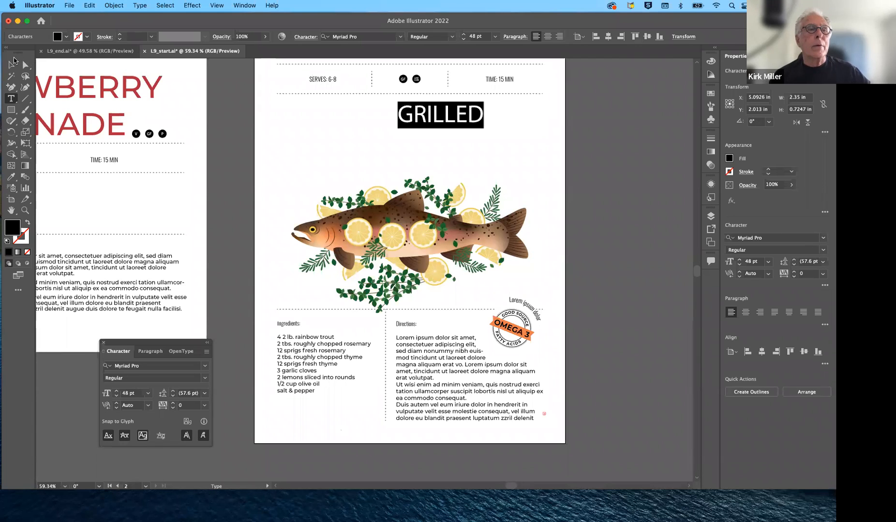
- Center the GRILLED title above the trout and place a duplicate of it on the empty canvas beside the artboard
{"action": "left_click", "coordinate": [10, 66]}
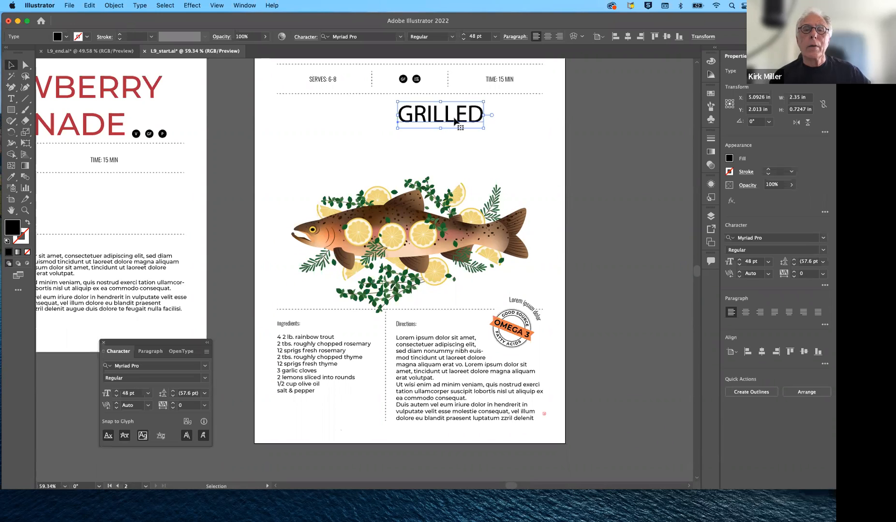
{"action": "left_click_drag", "start_coordinate": [452, 118], "coordinate": [422, 126]}
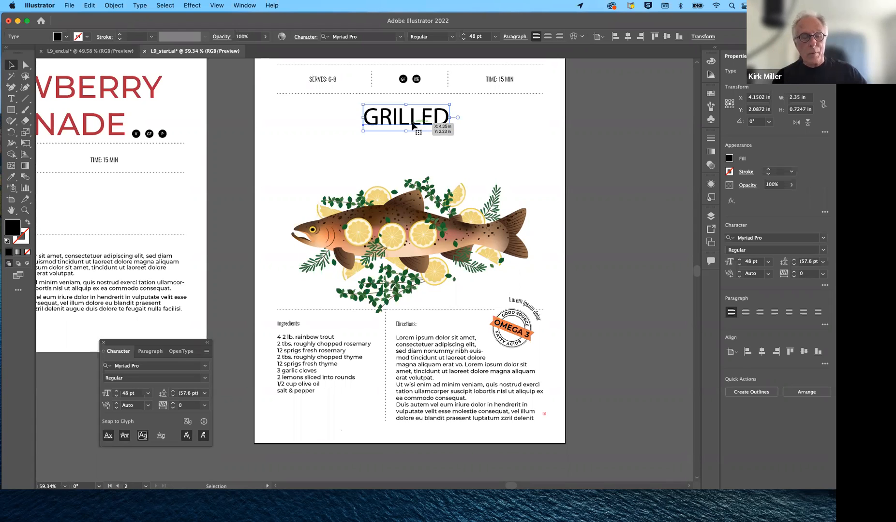
{"action": "left_click_drag", "start_coordinate": [413, 125], "coordinate": [634, 108]}
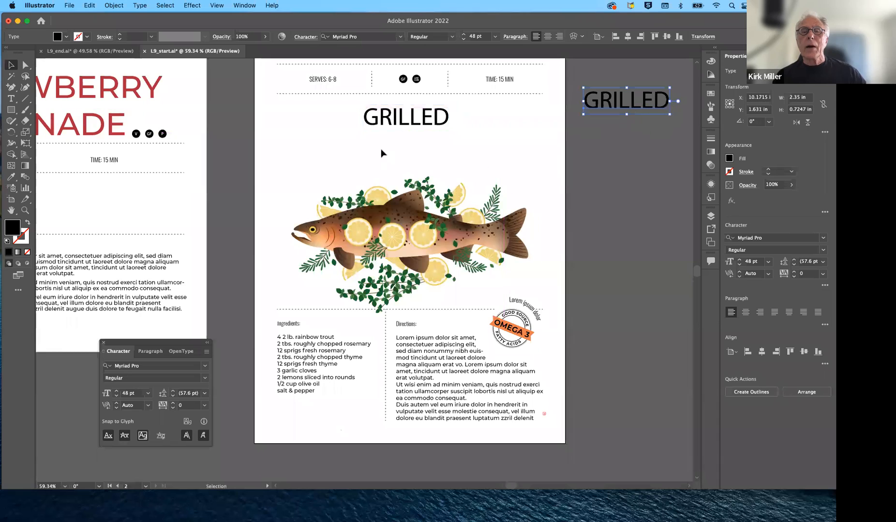
- Convert the GRILLED title on the trout artboard to outlines and deselect it
{"action": "left_click", "coordinate": [430, 127]}
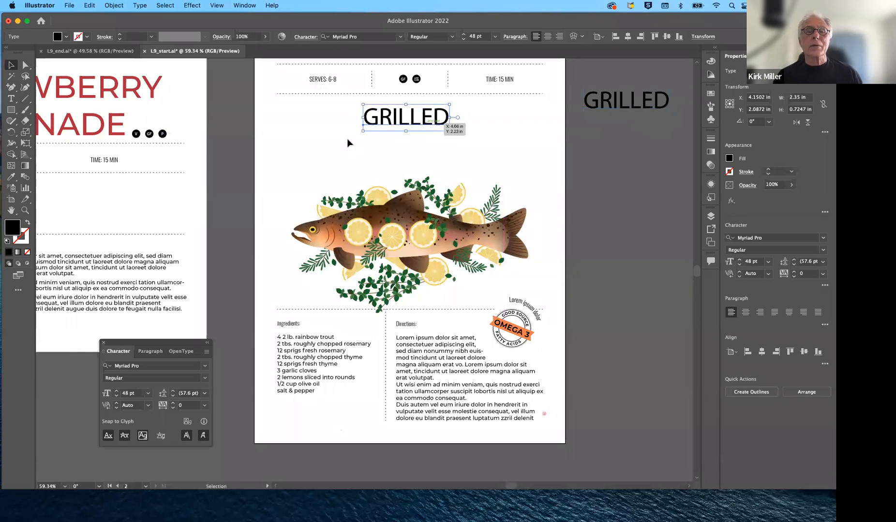
{"action": "left_click", "coordinate": [142, 6]}
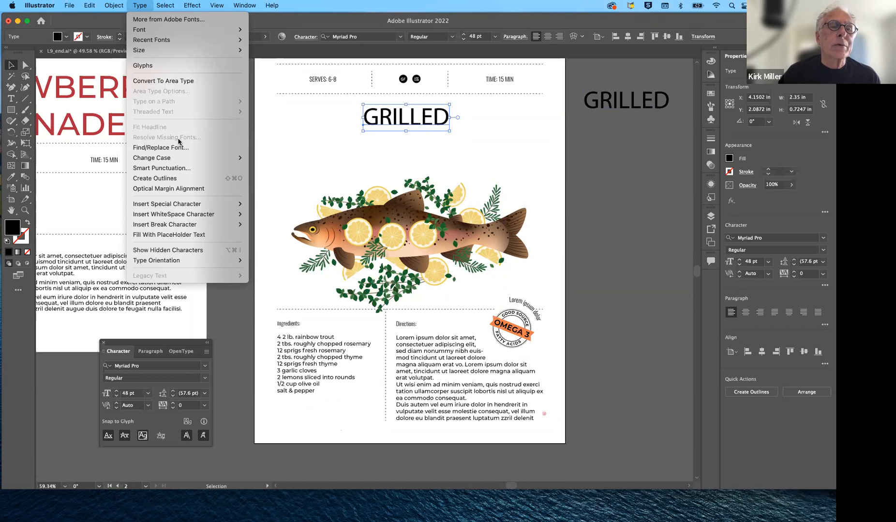
{"action": "left_click", "coordinate": [165, 179]}
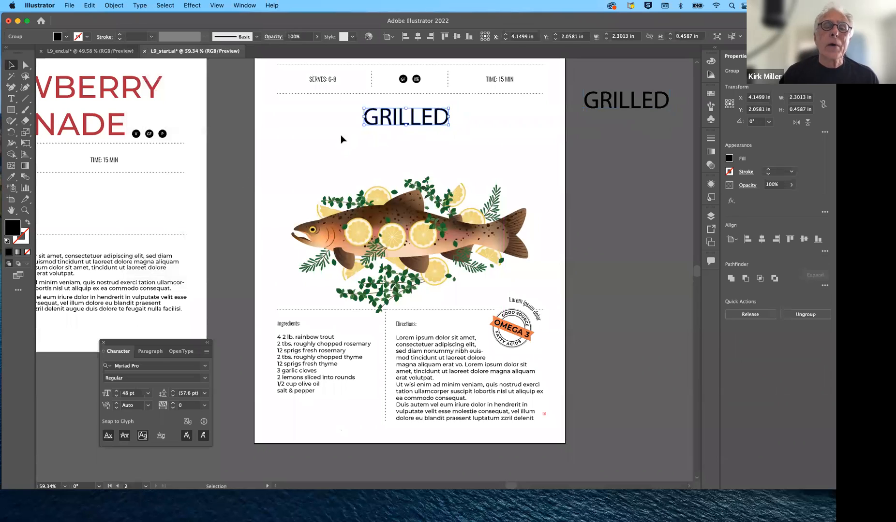
{"action": "left_click", "coordinate": [27, 67]}
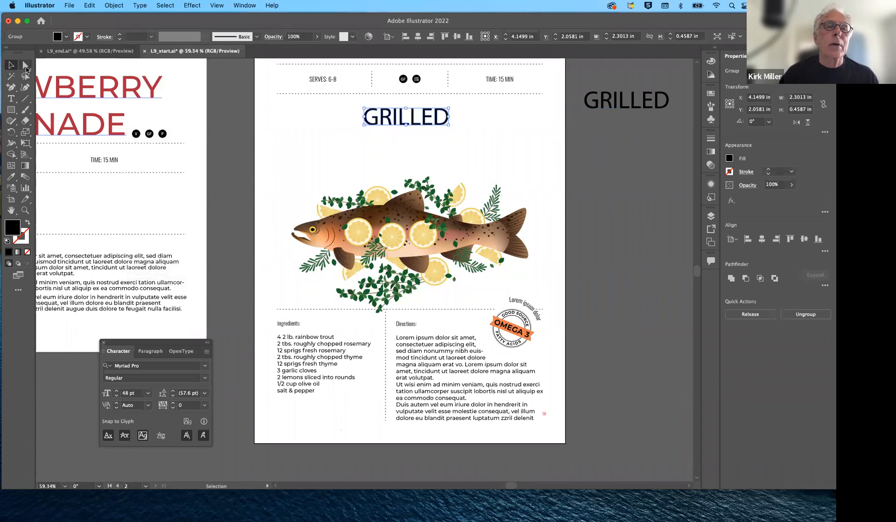
{"action": "left_click", "coordinate": [428, 148]}
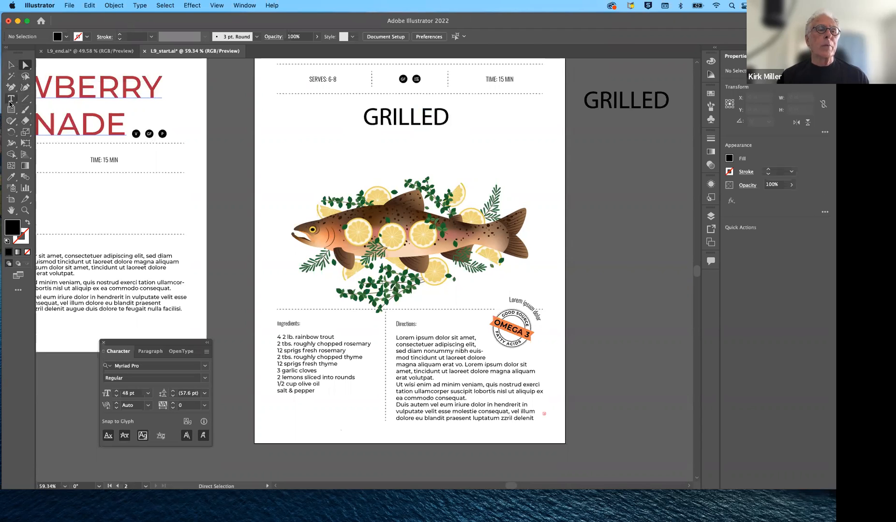
- Add a point-type object below GRILLED reading "RAINBOW TROUT"
{"action": "left_click", "coordinate": [10, 98]}
{"action": "left_click", "coordinate": [410, 153]}
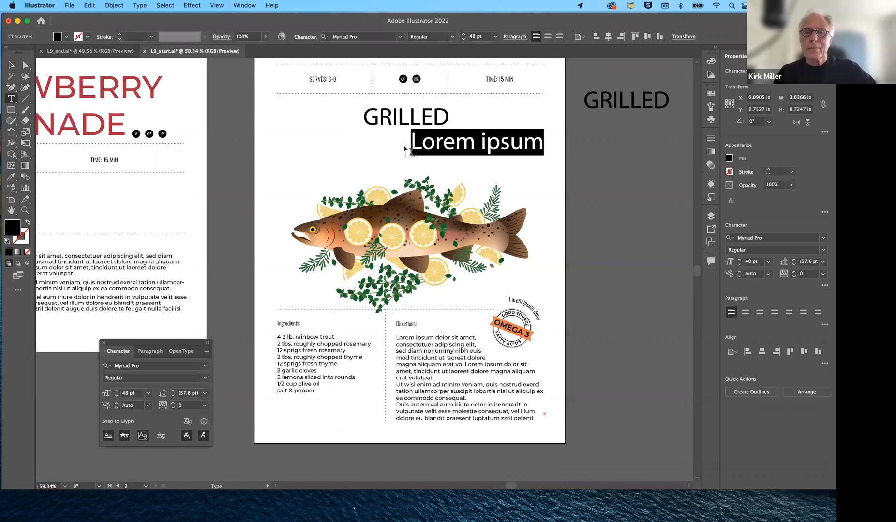
{"action": "type", "text": "rai"}
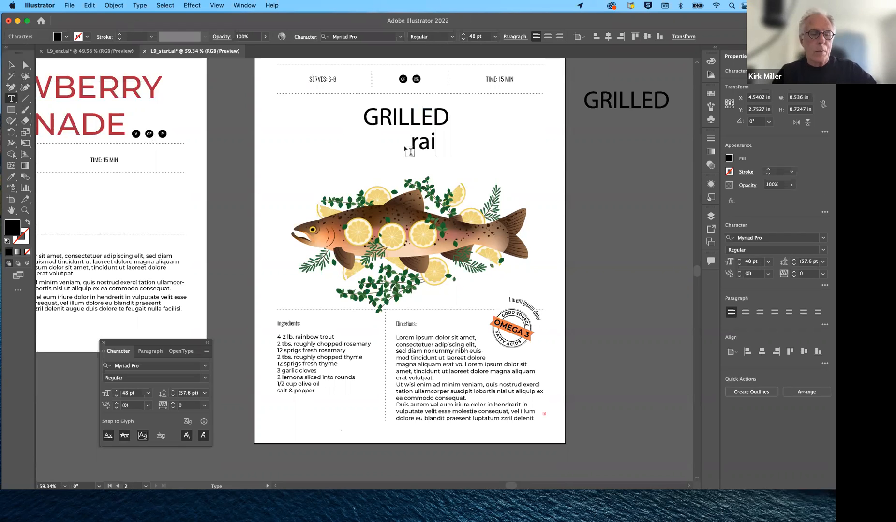
{"action": "key", "text": "BackSpace"}
{"action": "key", "text": "BackSpace"}
{"action": "key", "text": "BackSpace"}
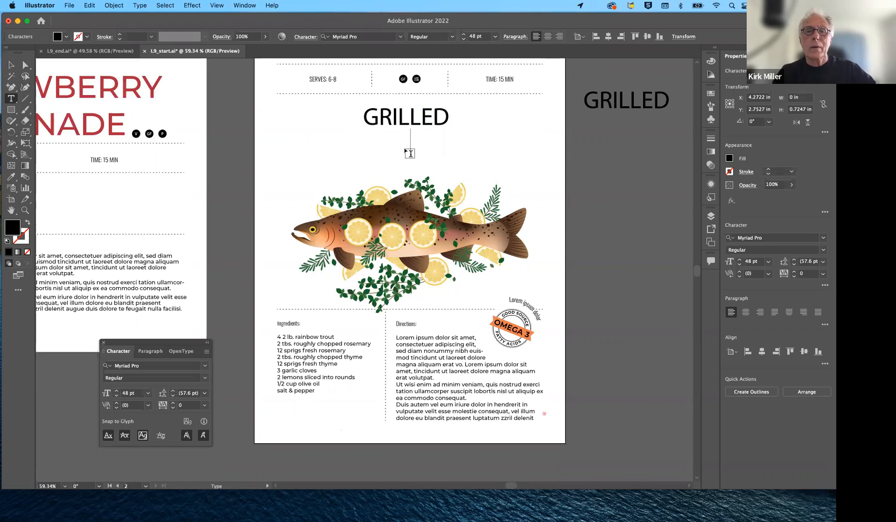
{"action": "type", "text": "RAINB"}
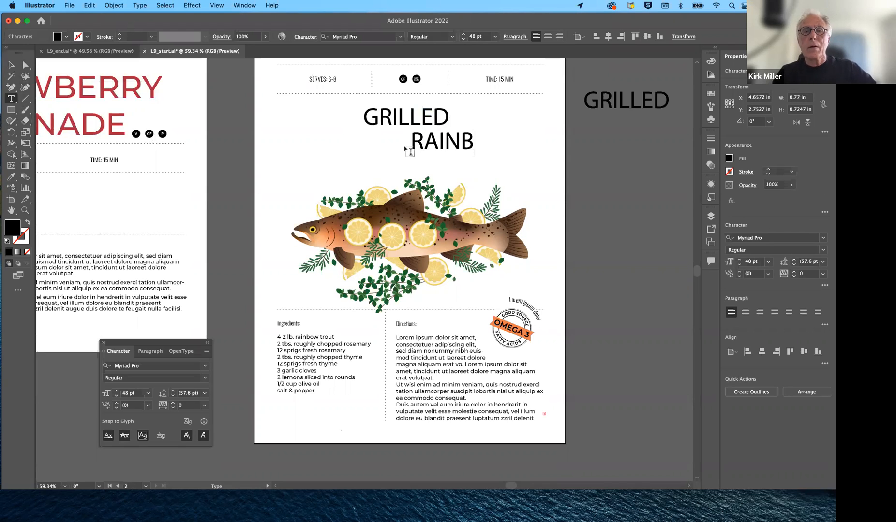
{"action": "type", "text": "OW TR"}
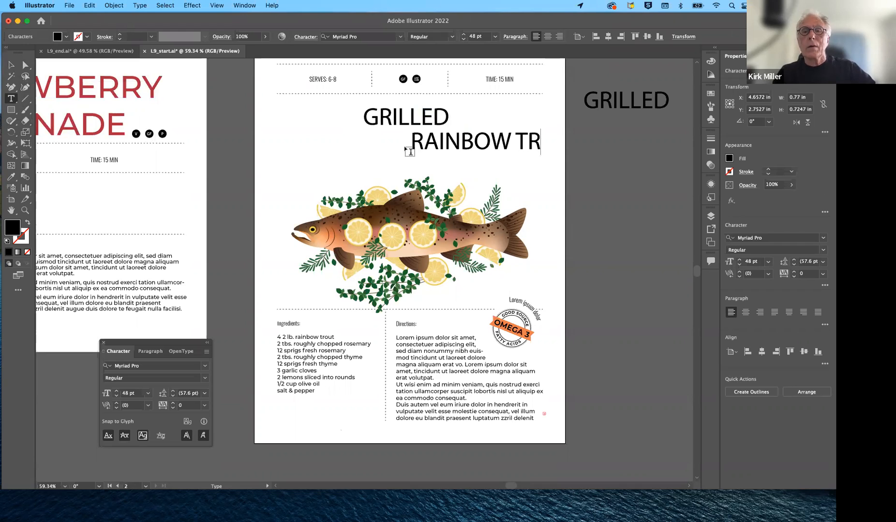
{"action": "type", "text": "OUT"}
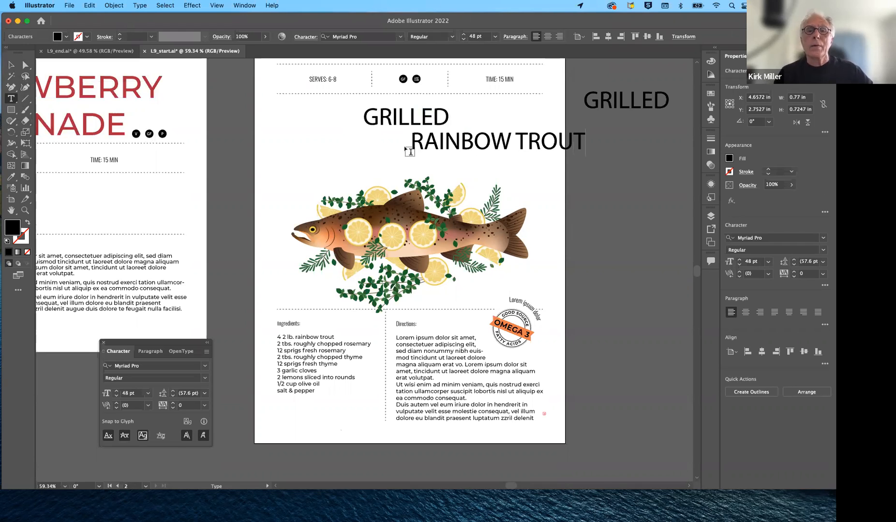
- Increase the RAINBOW TROUT title's font size to 65 pt and center it between GRILLED and the trout
{"action": "left_click", "coordinate": [11, 65]}
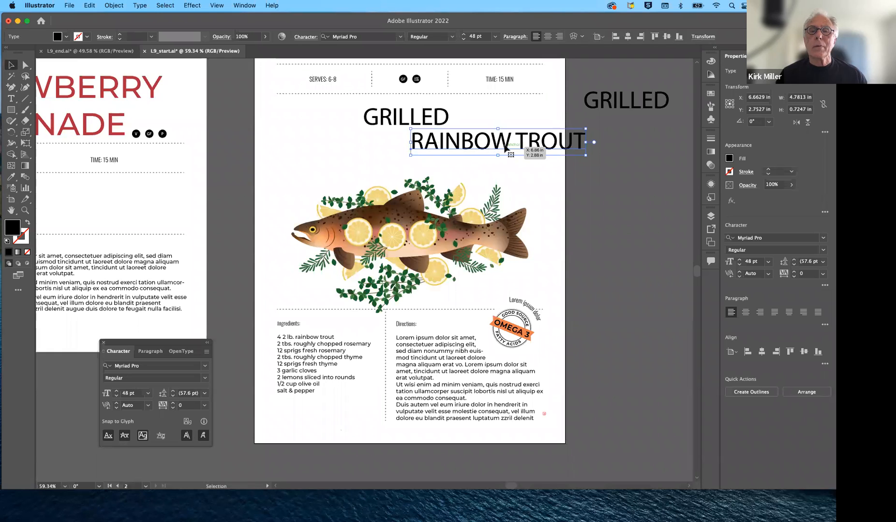
{"action": "left_click_drag", "start_coordinate": [506, 149], "coordinate": [419, 163]}
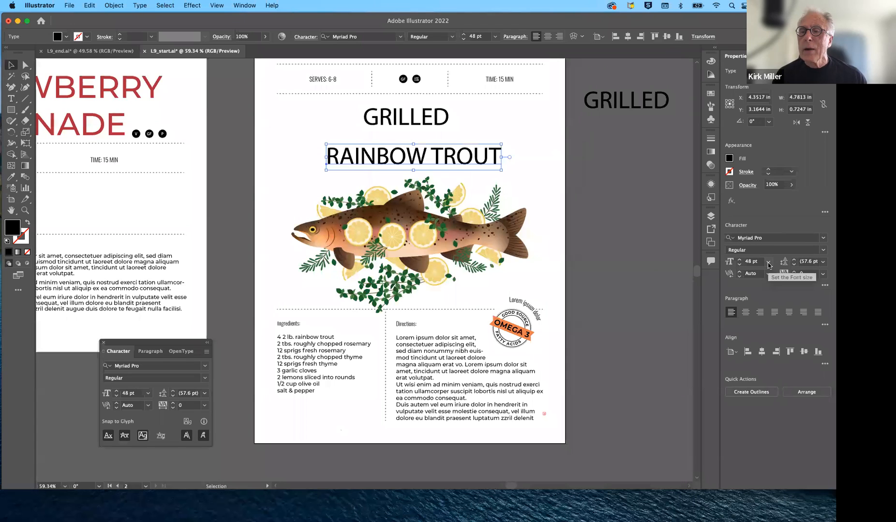
{"action": "left_click", "coordinate": [738, 260]}
{"action": "left_click", "coordinate": [738, 259]}
{"action": "left_click", "coordinate": [739, 260]}
{"action": "left_click", "coordinate": [739, 260]}
{"action": "left_click", "coordinate": [739, 260]}
{"action": "left_click", "coordinate": [739, 260]}
{"action": "left_click", "coordinate": [739, 261]}
{"action": "left_click", "coordinate": [738, 260]}
{"action": "left_click", "coordinate": [739, 260]}
{"action": "left_click", "coordinate": [739, 260]}
{"action": "left_click", "coordinate": [739, 260]}
{"action": "left_click", "coordinate": [739, 260]}
{"action": "left_click", "coordinate": [739, 260]}
{"action": "left_click", "coordinate": [738, 260]}
{"action": "left_click", "coordinate": [738, 260]}
{"action": "left_click", "coordinate": [738, 260]}
{"action": "left_click", "coordinate": [738, 260]}
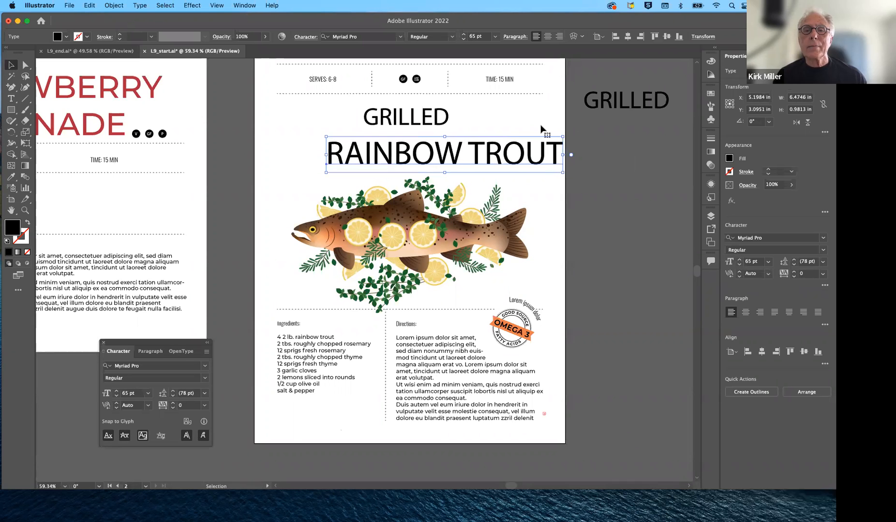
{"action": "left_click_drag", "start_coordinate": [515, 163], "coordinate": [482, 163]}
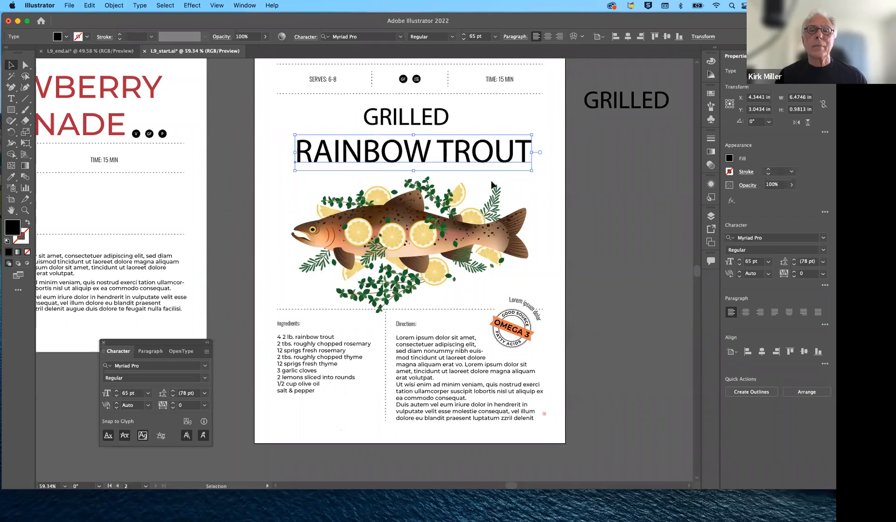
- Start an envelope warp on the RAINBOW TROUT title using the Arc Lower style, horizontal, with a bend of -9%
{"action": "left_click", "coordinate": [581, 37]}
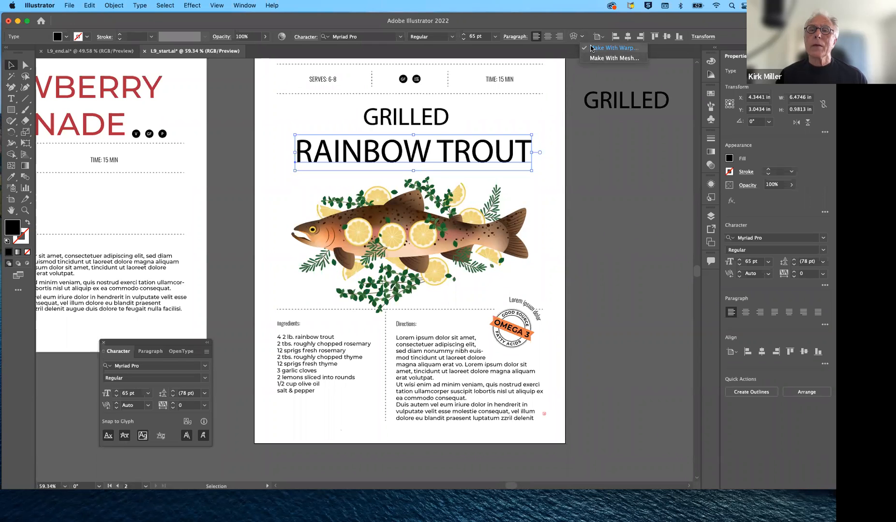
{"action": "left_click", "coordinate": [592, 48]}
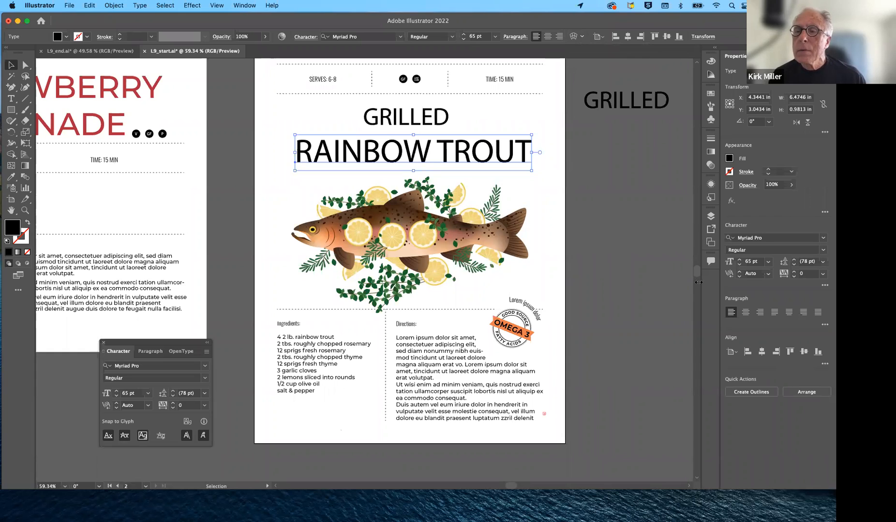
{"action": "left_click", "coordinate": [573, 36]}
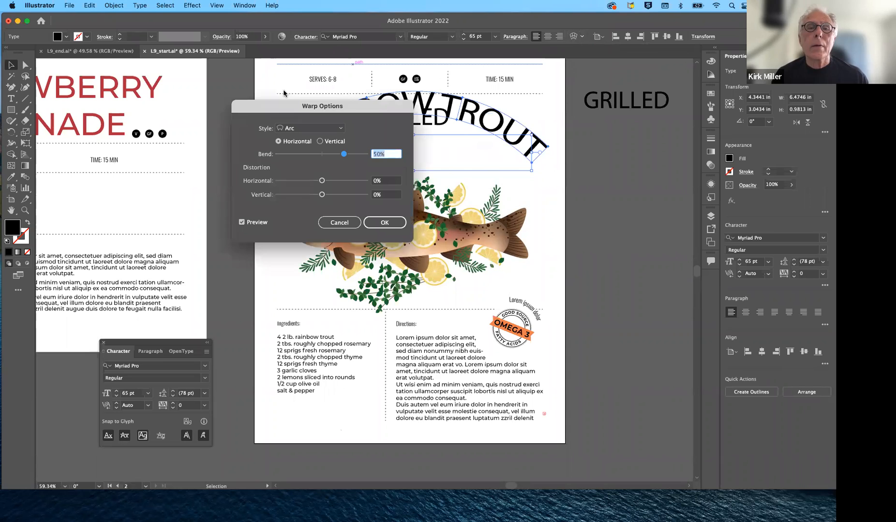
{"action": "left_click_drag", "start_coordinate": [305, 106], "coordinate": [498, 227]}
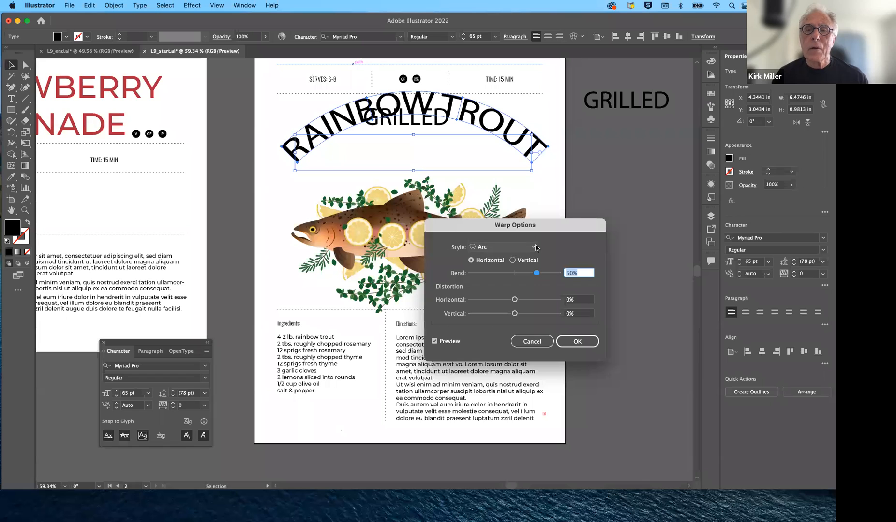
{"action": "left_click_drag", "start_coordinate": [536, 274], "coordinate": [511, 268]}
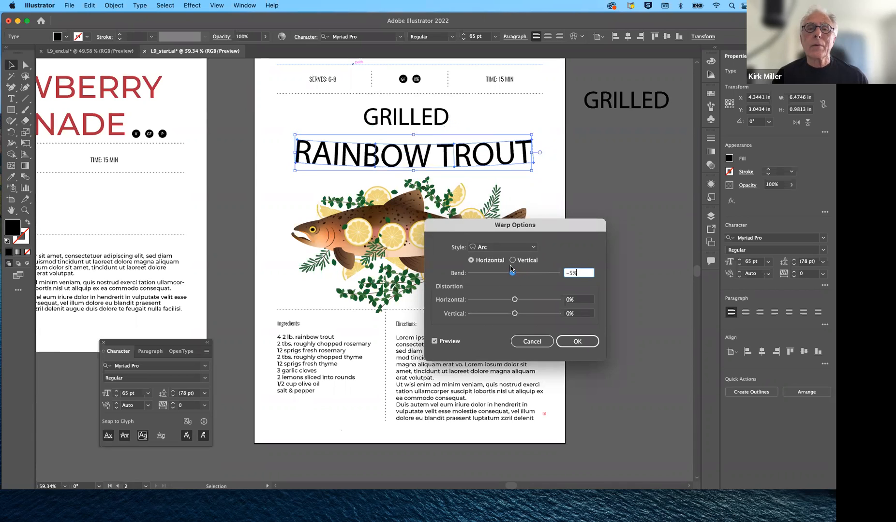
{"action": "left_click", "coordinate": [532, 248]}
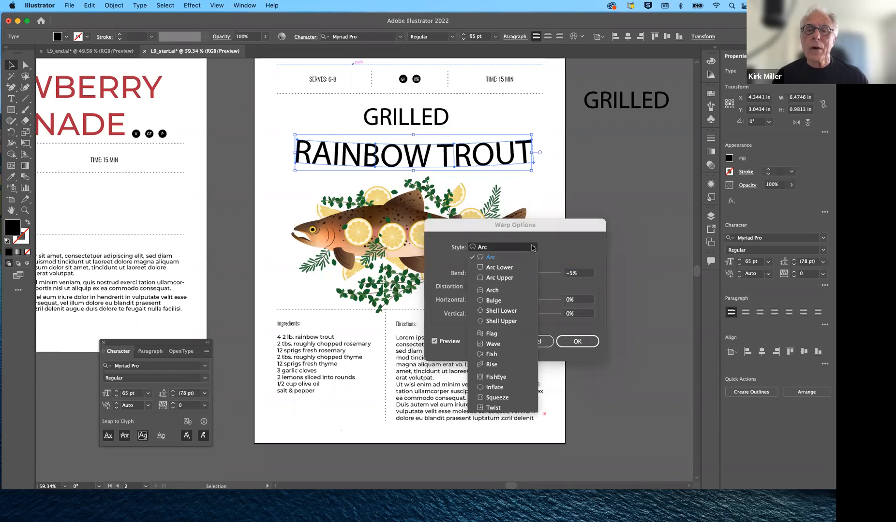
{"action": "left_click", "coordinate": [506, 269]}
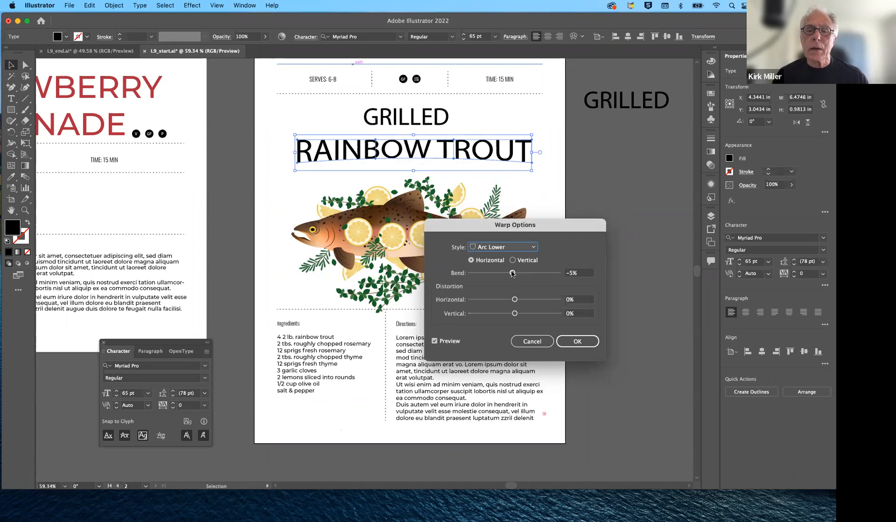
{"action": "left_click_drag", "start_coordinate": [512, 273], "coordinate": [511, 272]}
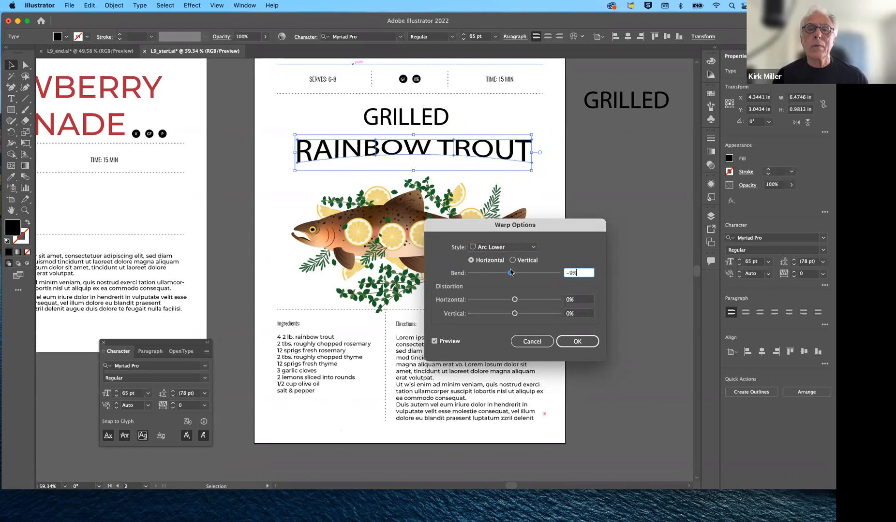
- Try the Shell Lower and Arc Upper warp styles on the RAINBOW TROUT title
{"action": "left_click", "coordinate": [534, 248]}
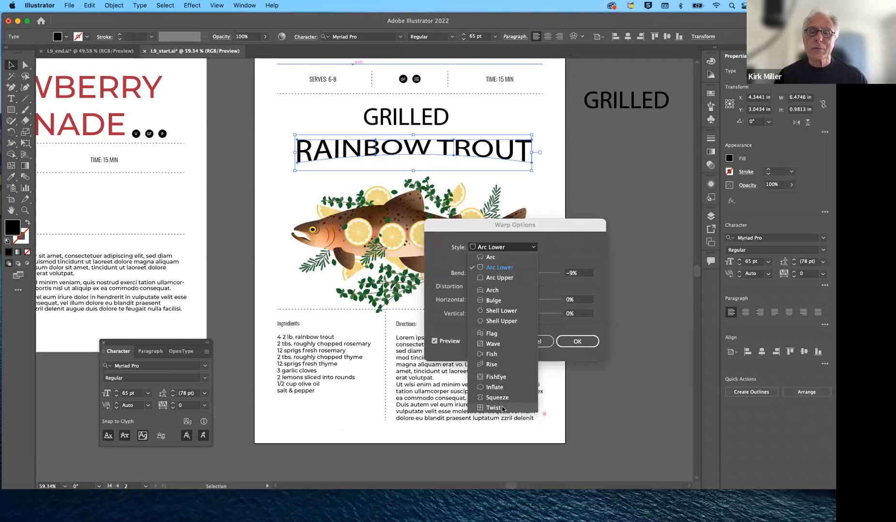
{"action": "left_click", "coordinate": [494, 314]}
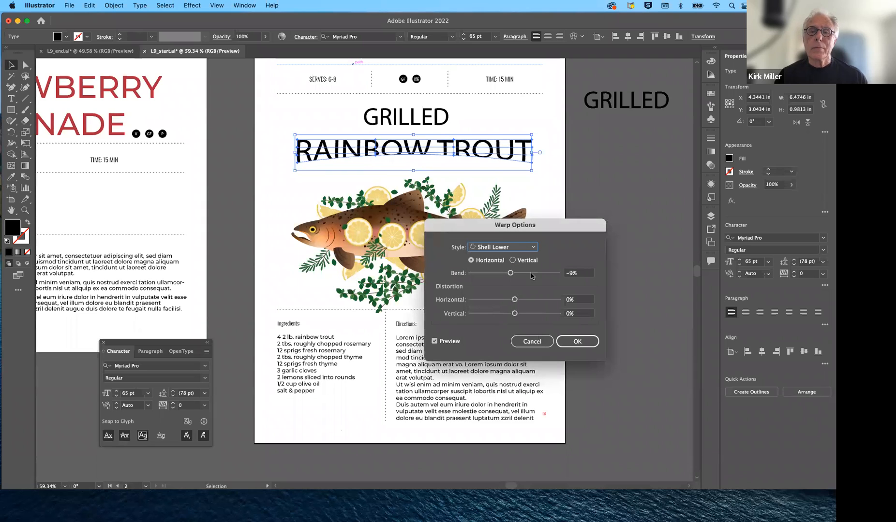
{"action": "left_click", "coordinate": [527, 249]}
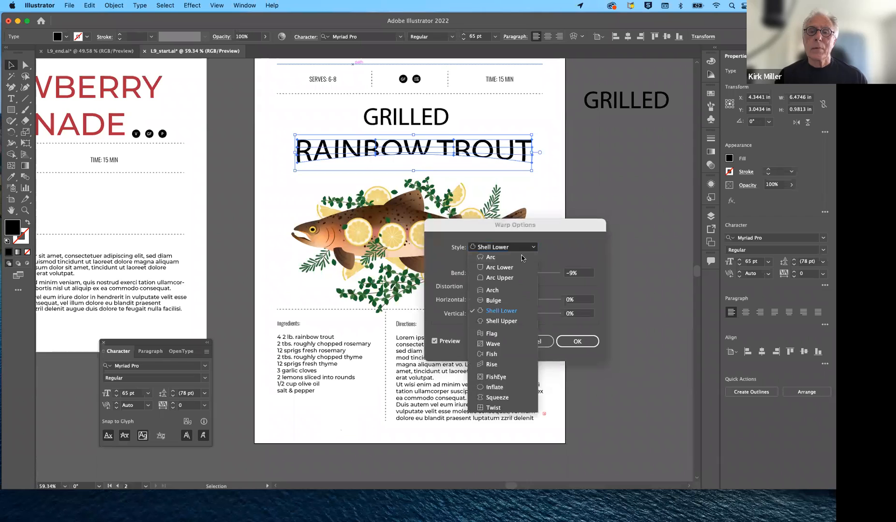
{"action": "left_click", "coordinate": [513, 277]}
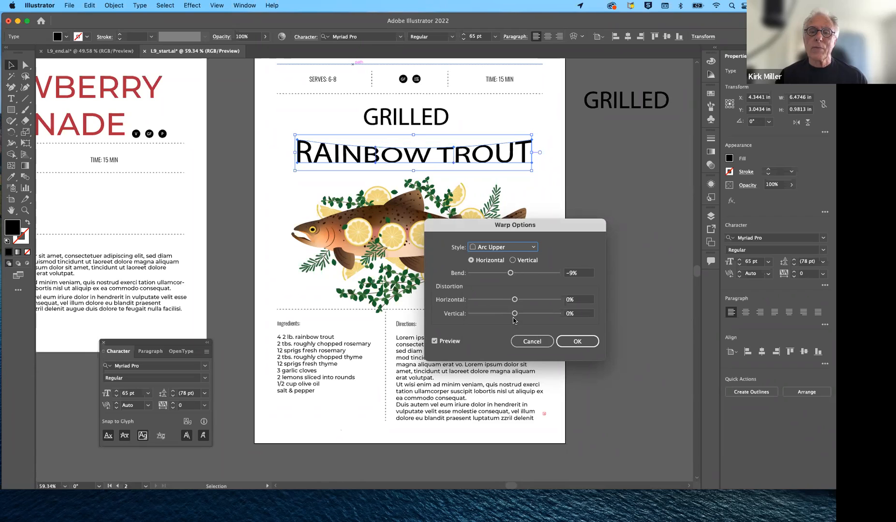
- Set the warp style back to Arc Lower and apply the warp to the RAINBOW TROUT title
{"action": "left_click", "coordinate": [525, 248]}
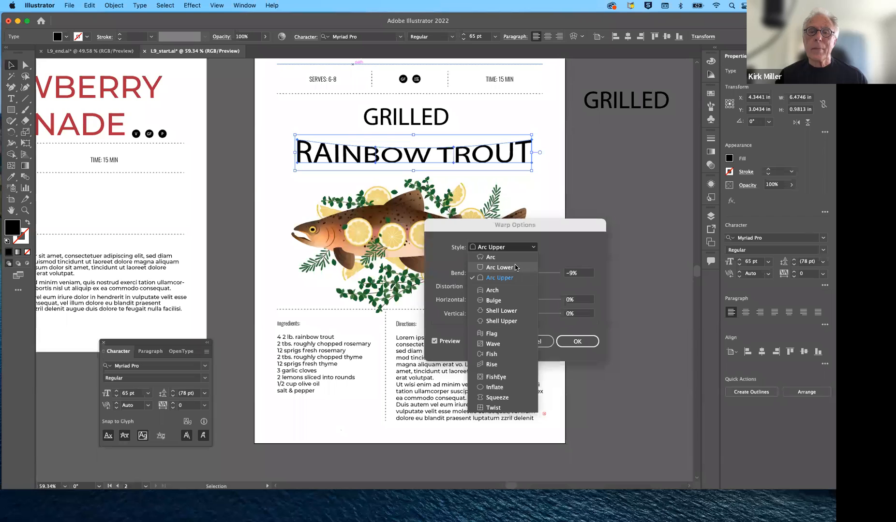
{"action": "left_click", "coordinate": [514, 267]}
{"action": "left_click", "coordinate": [577, 341]}
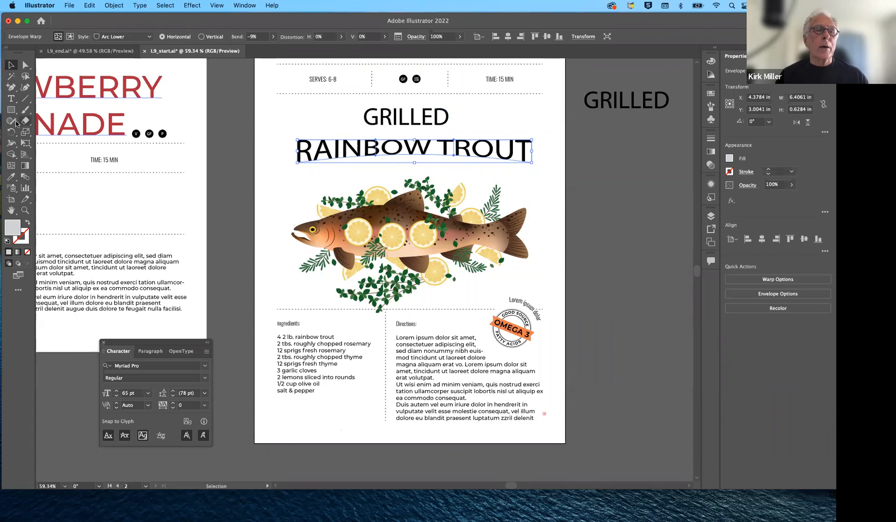
- Try to edit the warped RAINBOW TROUT text directly with the Type tool and undo the stray text it adds
{"action": "left_click", "coordinate": [11, 99]}
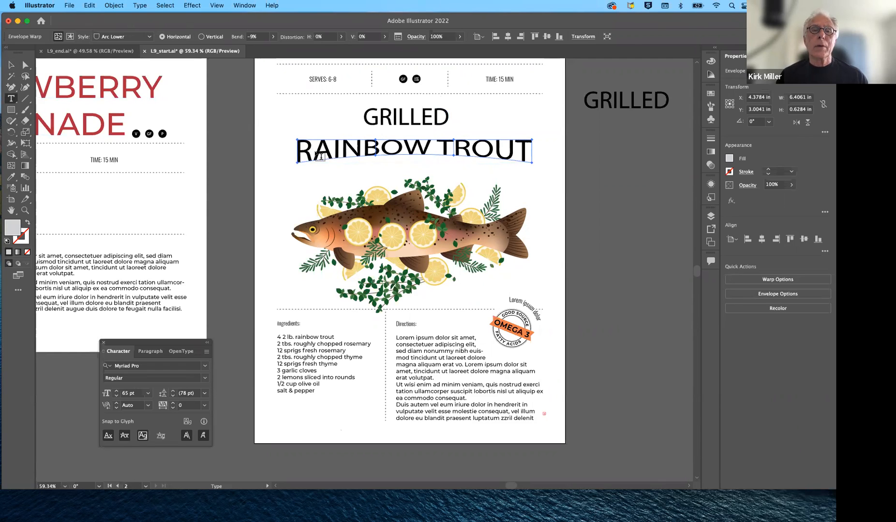
{"action": "left_click", "coordinate": [317, 153]}
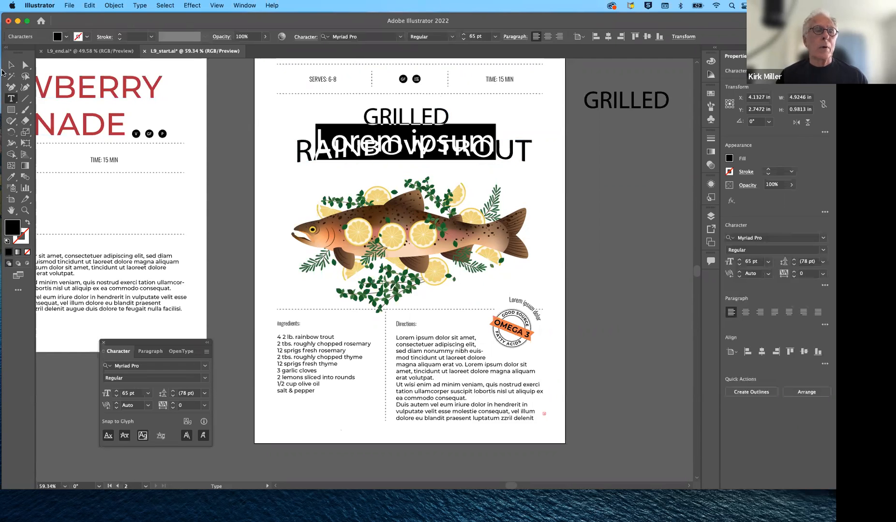
{"action": "key", "text": "Escape"}
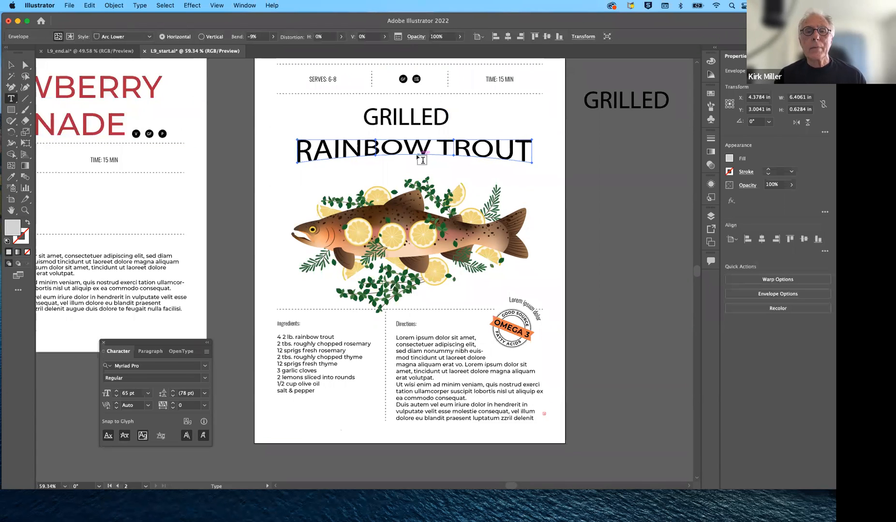
{"action": "left_click", "coordinate": [9, 66]}
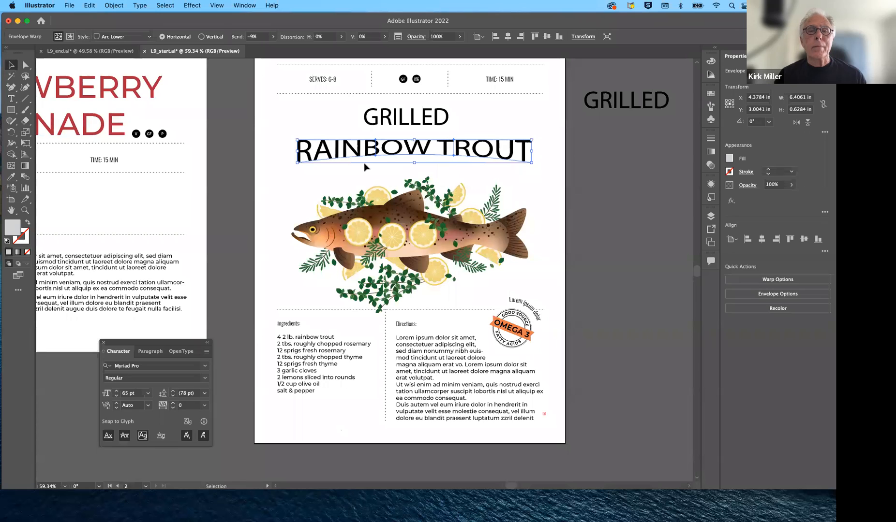
{"action": "left_click", "coordinate": [16, 100]}
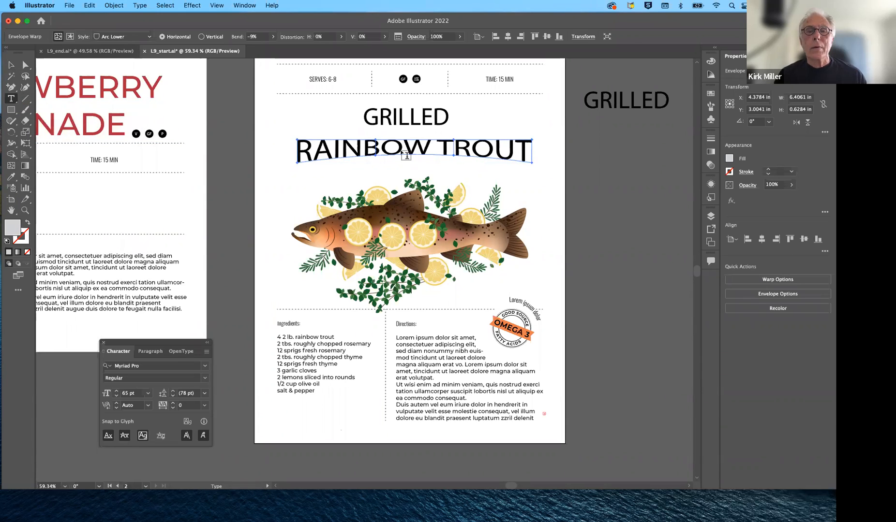
{"action": "left_click", "coordinate": [402, 155]}
{"action": "key", "text": "super+z"}
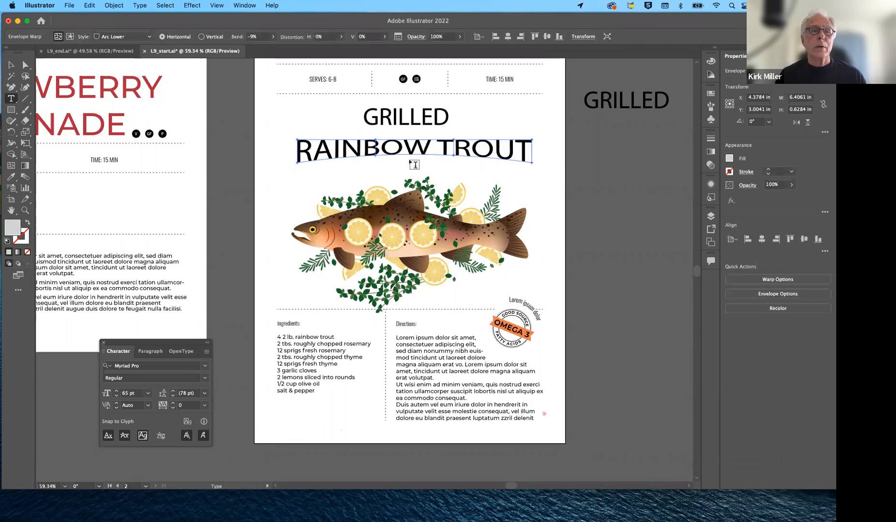
- Add a placeholder point-type object in the empty band above DIRECTIONS on the Strawberry Lemonade artboard and move it inside the artboard
{"action": "scroll", "coordinate": [414, 164], "scroll_direction": "left", "scroll_amount": 10}
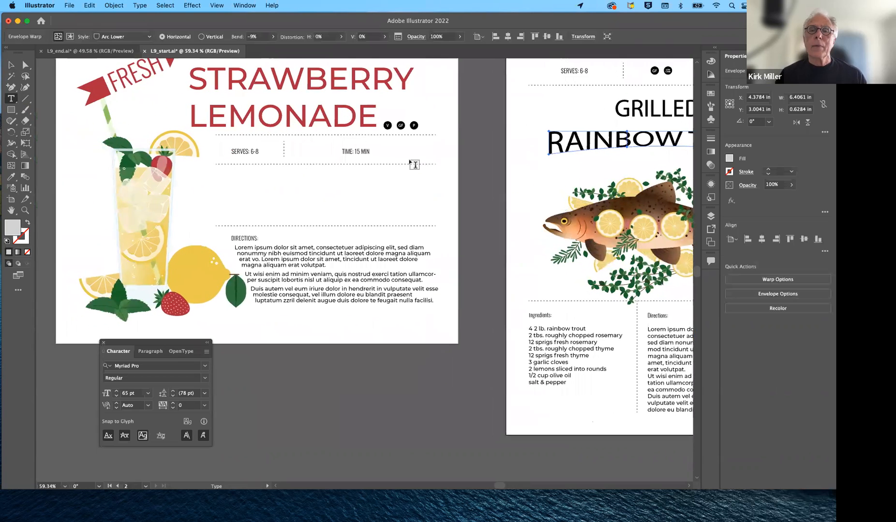
{"action": "scroll", "coordinate": [414, 164], "scroll_direction": "left", "scroll_amount": 3}
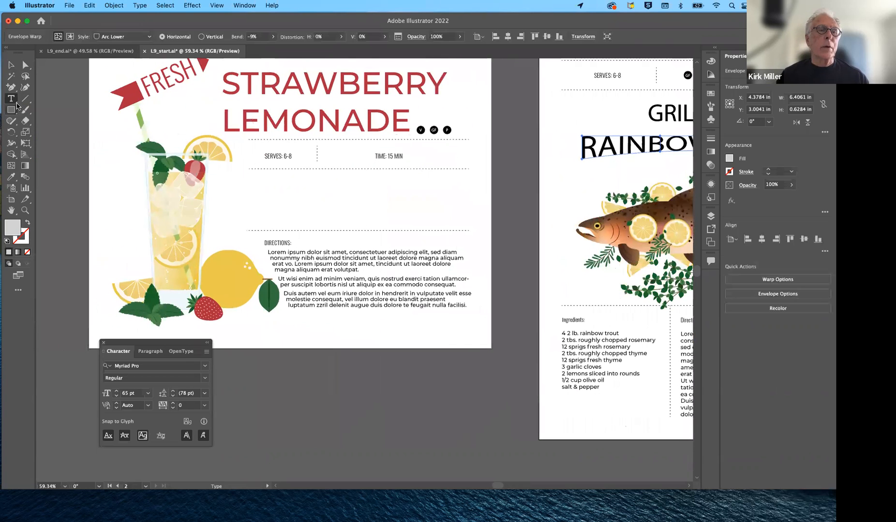
{"action": "left_click", "coordinate": [11, 66]}
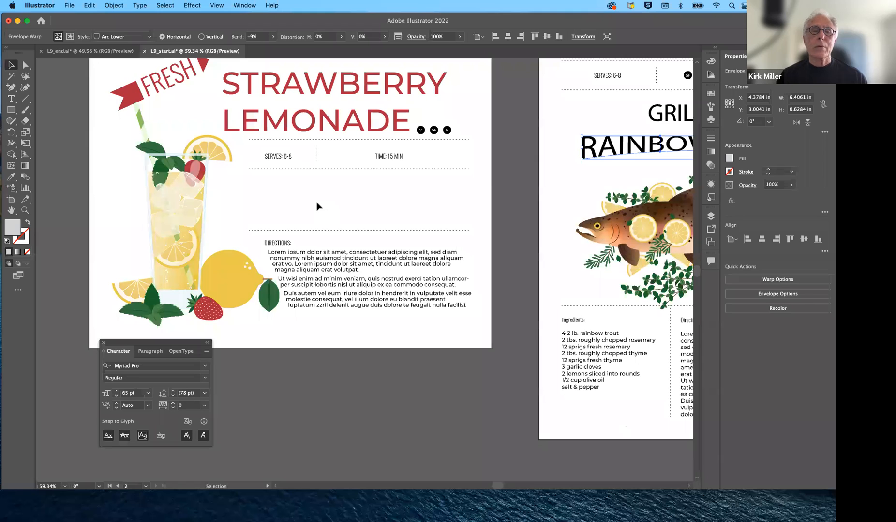
{"action": "left_click", "coordinate": [317, 206]}
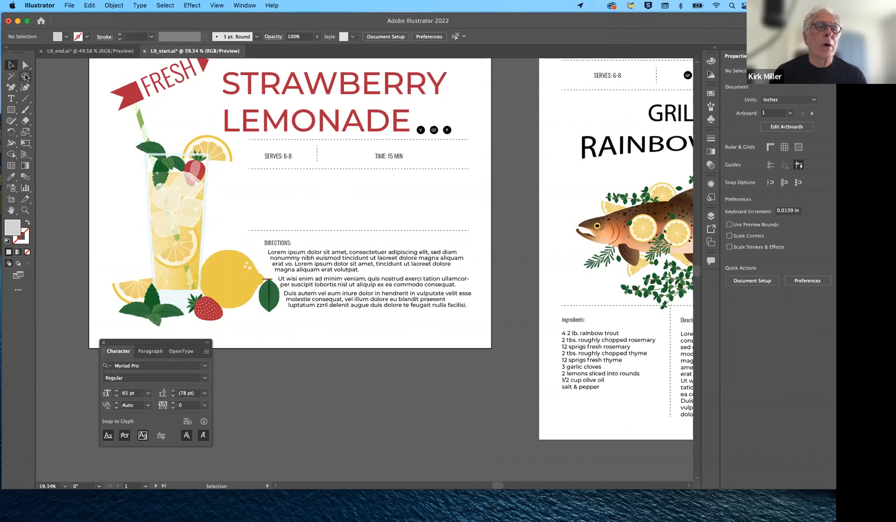
{"action": "left_click", "coordinate": [12, 98]}
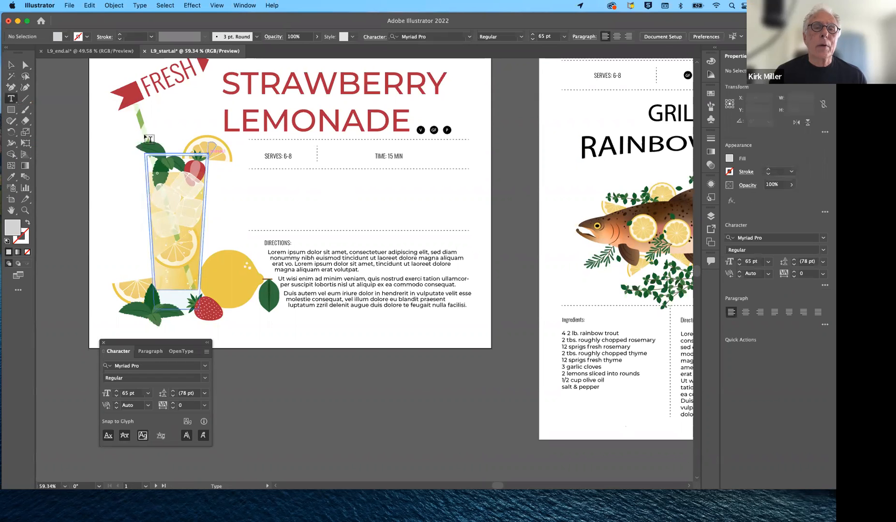
{"action": "left_click", "coordinate": [361, 201]}
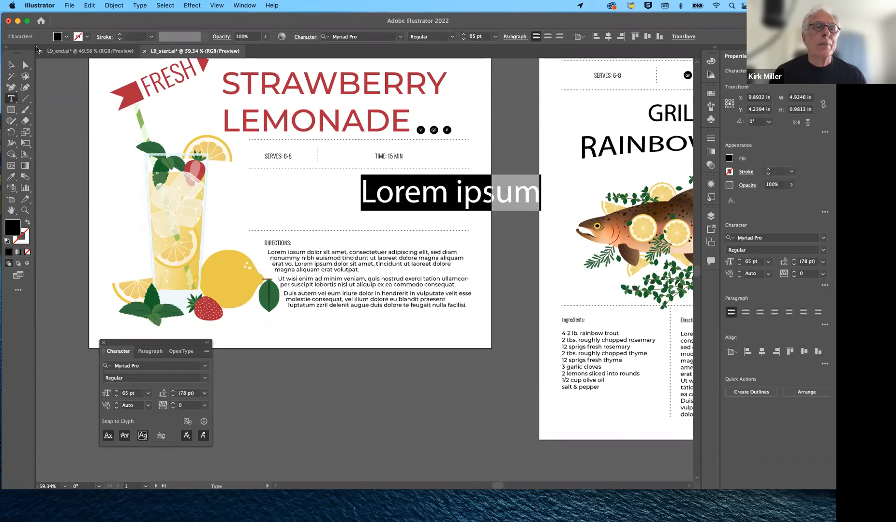
{"action": "left_click", "coordinate": [17, 66]}
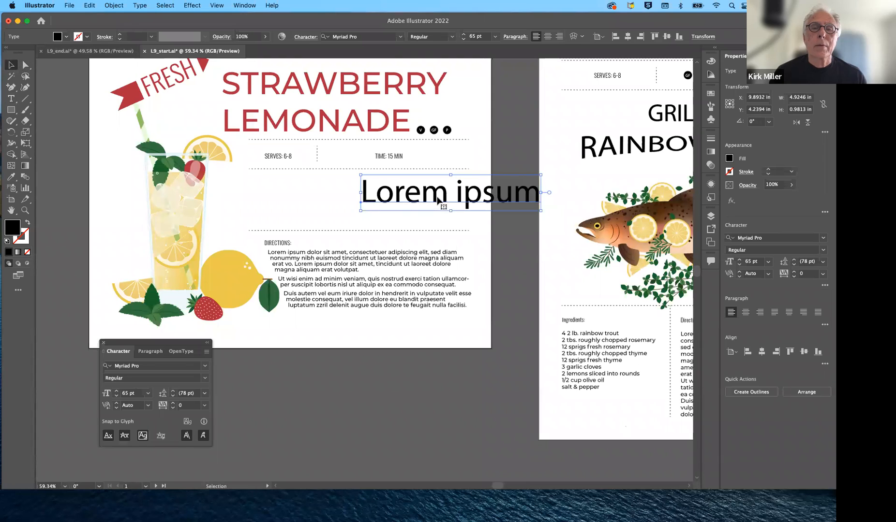
{"action": "left_click_drag", "start_coordinate": [445, 195], "coordinate": [373, 202]}
- Replace the placeholder text above DIRECTIONS with "MY LOGO"
{"action": "left_click", "coordinate": [10, 98]}
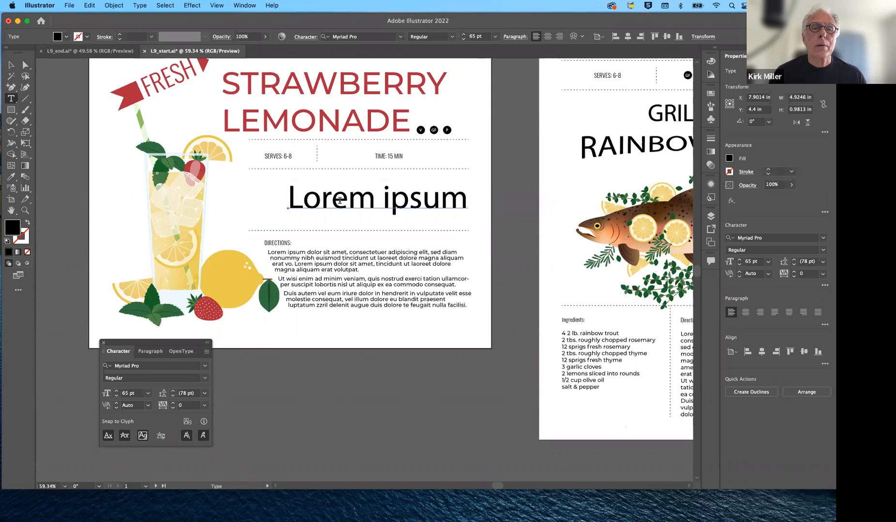
{"action": "left_click_drag", "start_coordinate": [288, 200], "coordinate": [472, 211]}
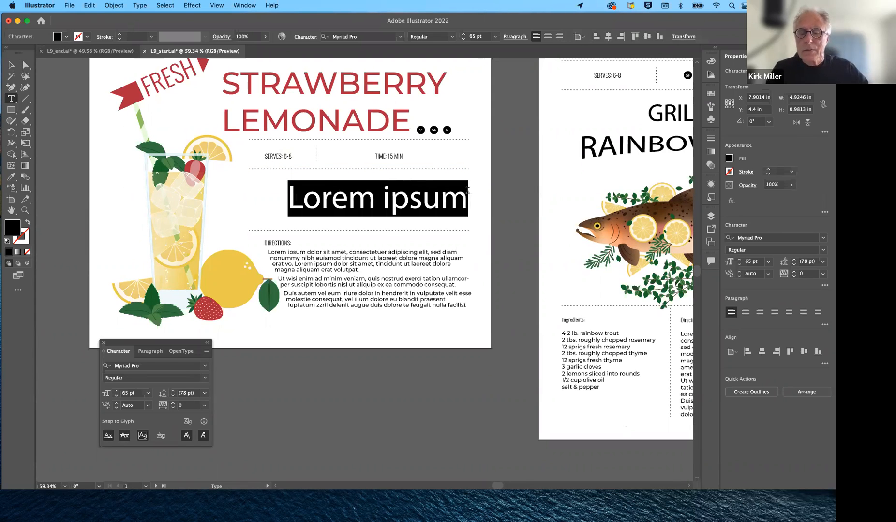
{"action": "type", "text": "M"}
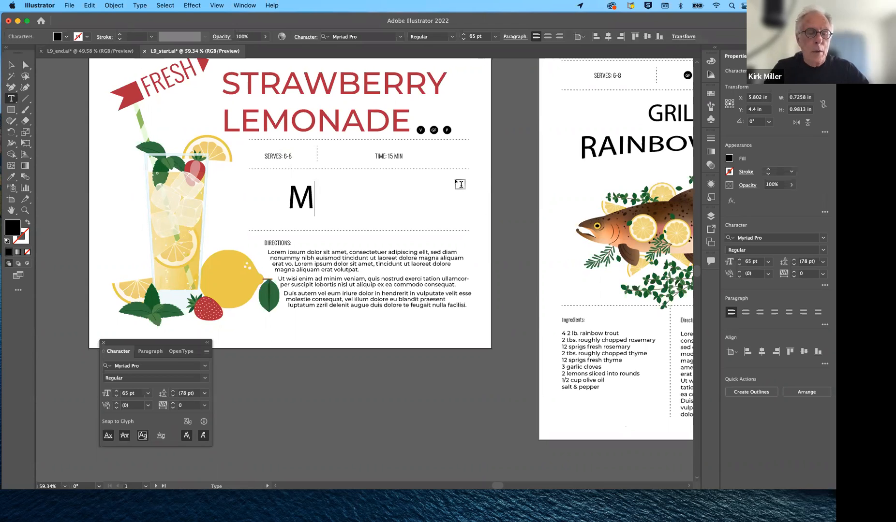
{"action": "type", "text": "Y LOGO"}
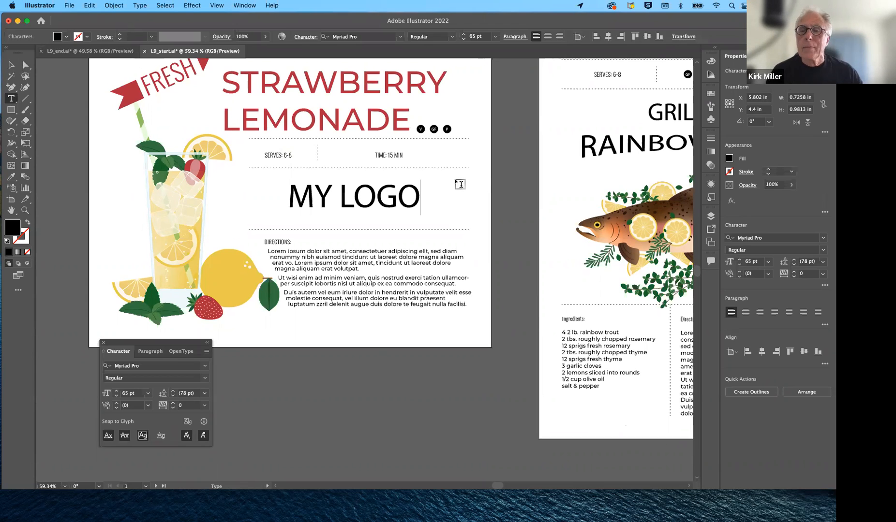
- Change the font of the whole MY LOGO text to Arial Black
{"action": "scroll", "coordinate": [464, 188], "scroll_direction": "down", "scroll_amount": 1}
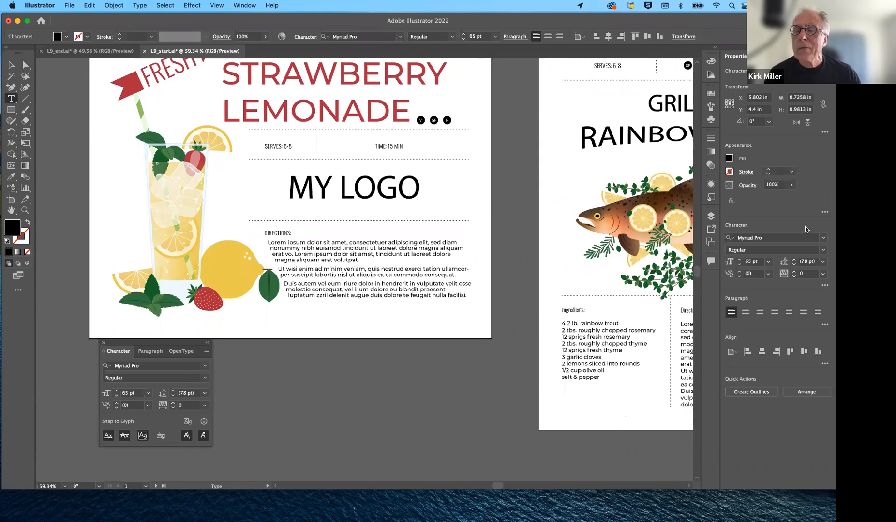
{"action": "left_click", "coordinate": [823, 250]}
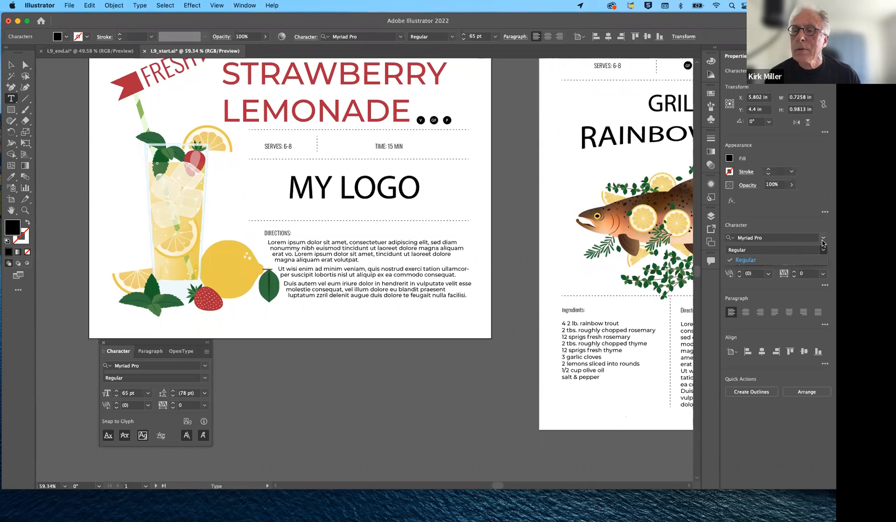
{"action": "left_click", "coordinate": [823, 241]}
{"action": "left_click", "coordinate": [822, 241]}
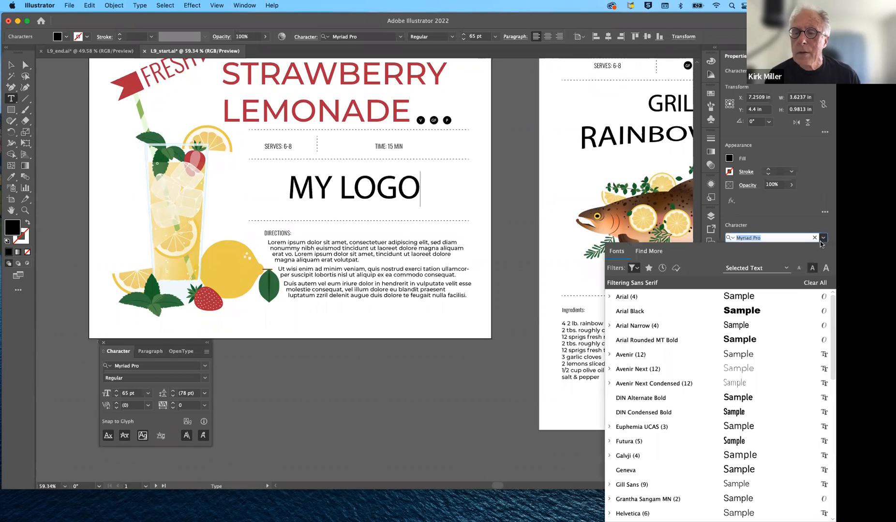
{"action": "left_click", "coordinate": [766, 314]}
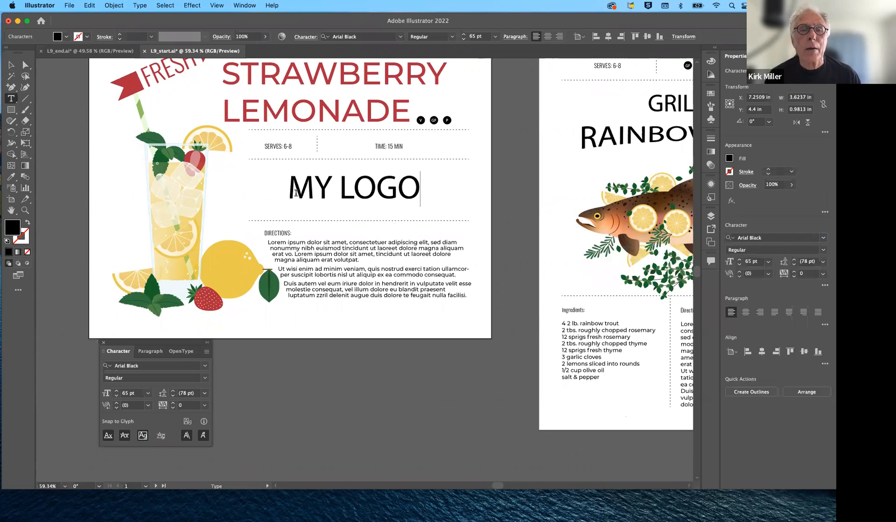
{"action": "left_click_drag", "start_coordinate": [290, 190], "coordinate": [420, 190]}
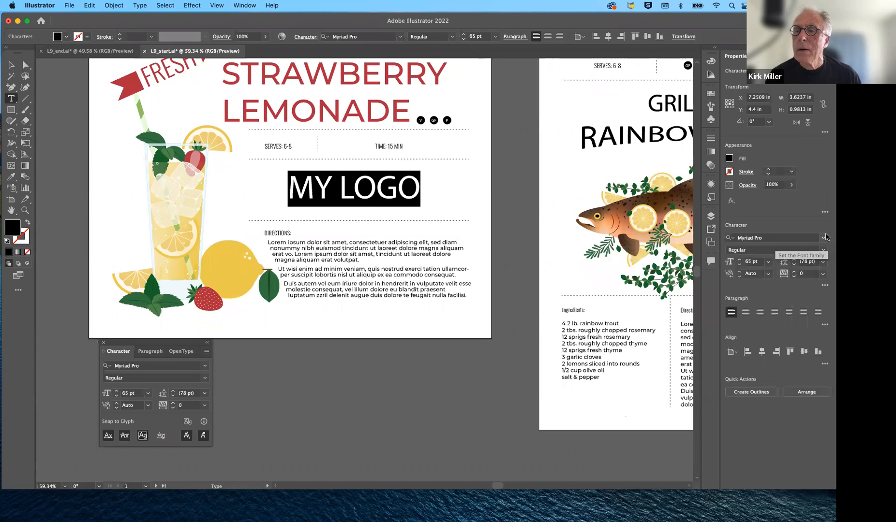
{"action": "left_click", "coordinate": [824, 239]}
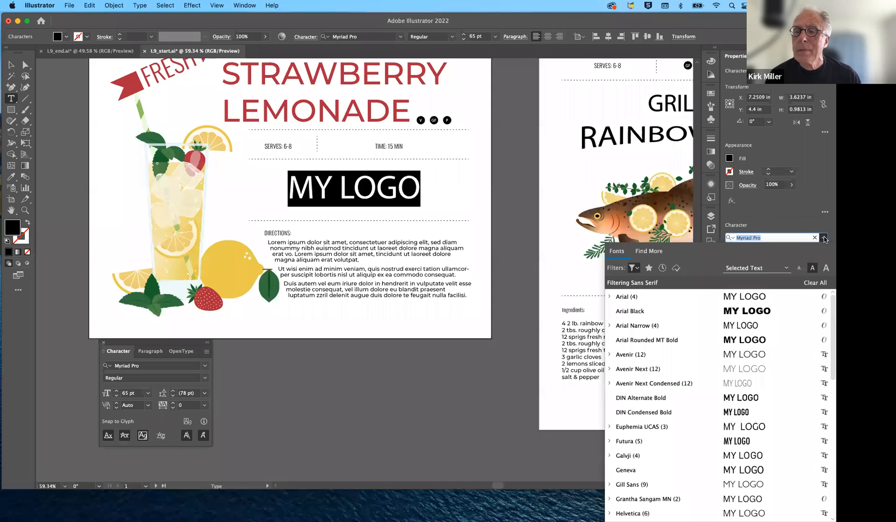
{"action": "left_click", "coordinate": [754, 313]}
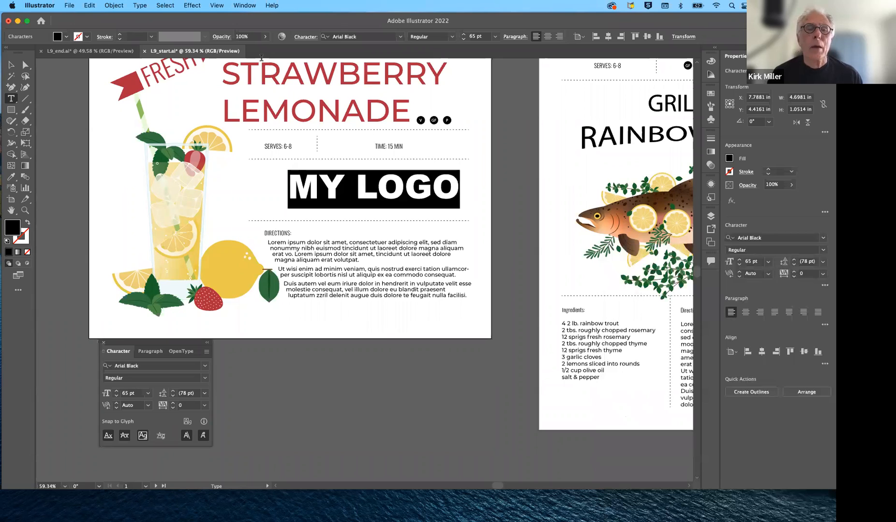
{"action": "left_click", "coordinate": [347, 179]}
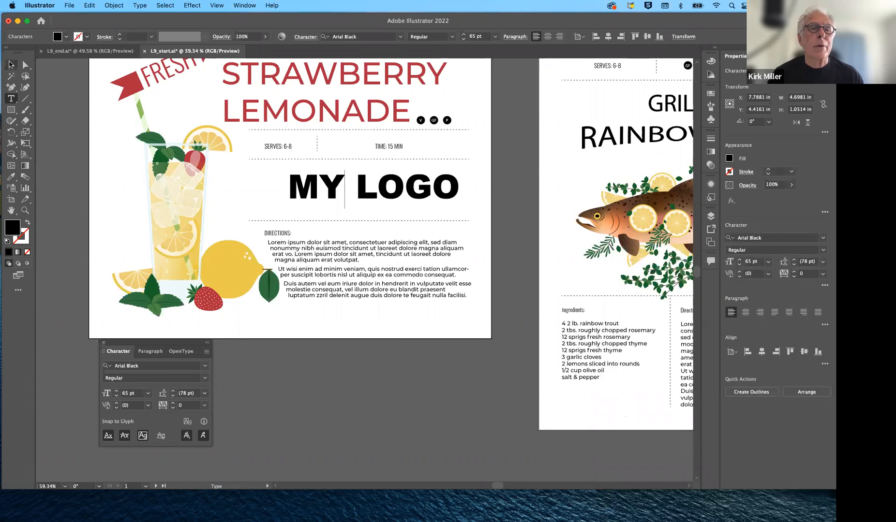
- Convert the MY LOGO text object to outlines
{"action": "left_click", "coordinate": [9, 65]}
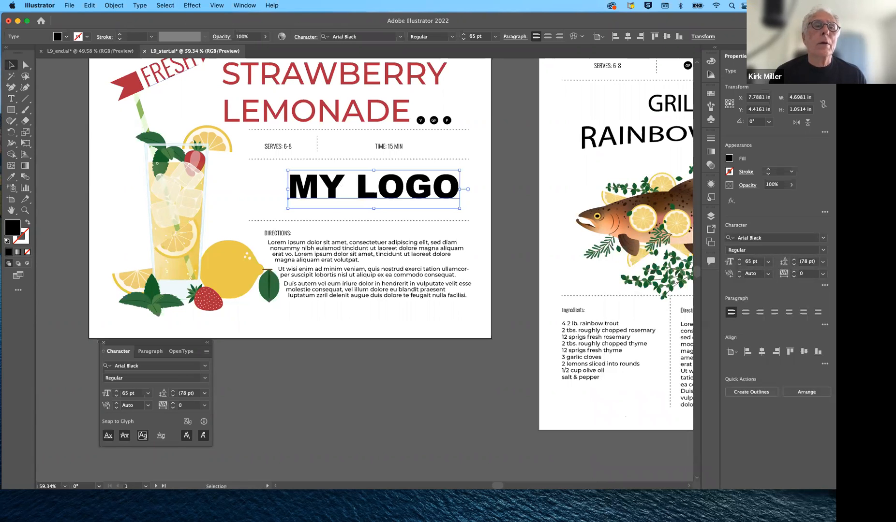
{"action": "left_click", "coordinate": [113, 5]}
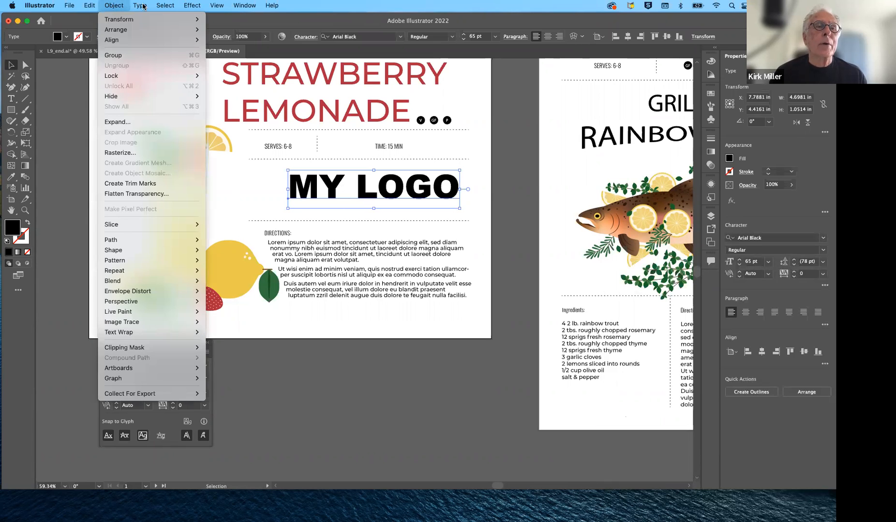
{"action": "mouse_move", "coordinate": [141, 6]}
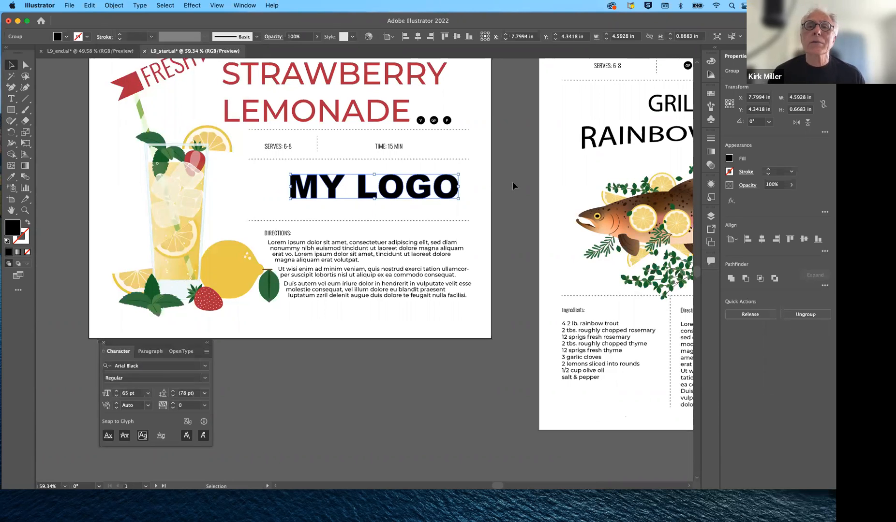
- Apply an envelope mesh with 4 rows and 4 columns to the outlined MY LOGO group
{"action": "left_click", "coordinate": [114, 5]}
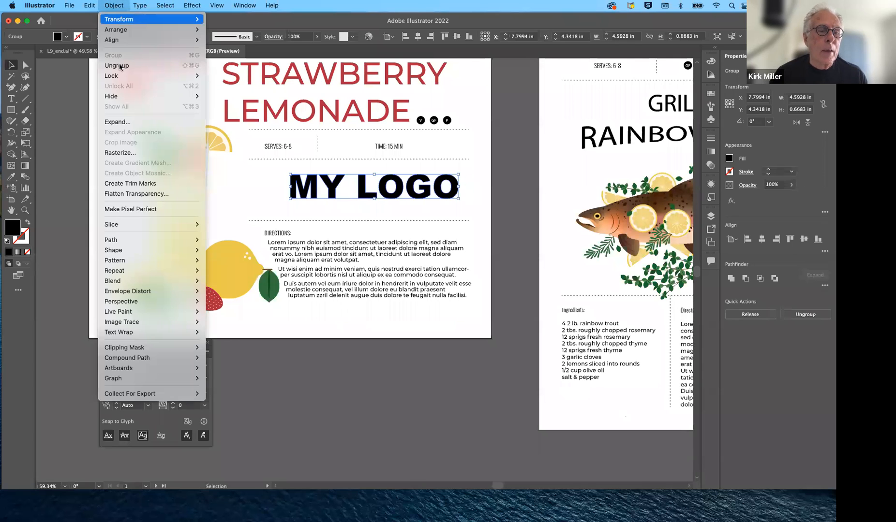
{"action": "mouse_move", "coordinate": [150, 311]}
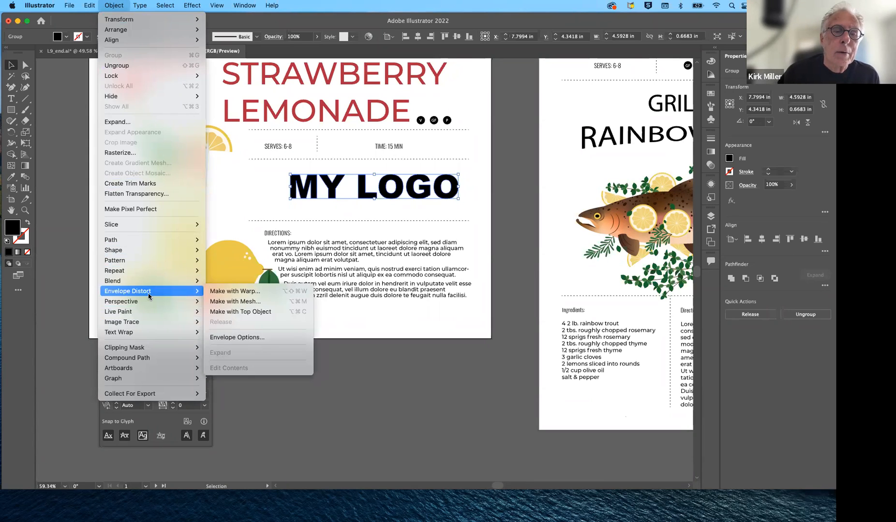
{"action": "left_click", "coordinate": [236, 302]}
{"action": "left_click_drag", "start_coordinate": [461, 205], "coordinate": [467, 273]}
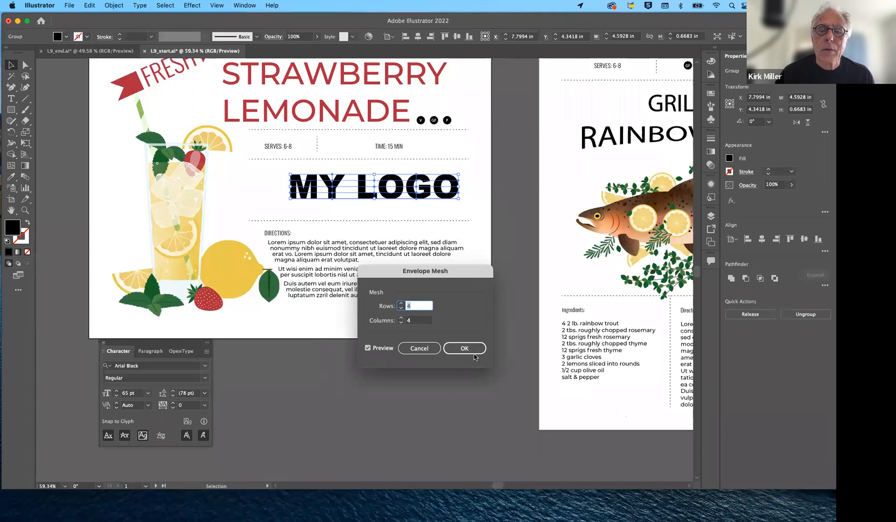
{"action": "left_click", "coordinate": [472, 353]}
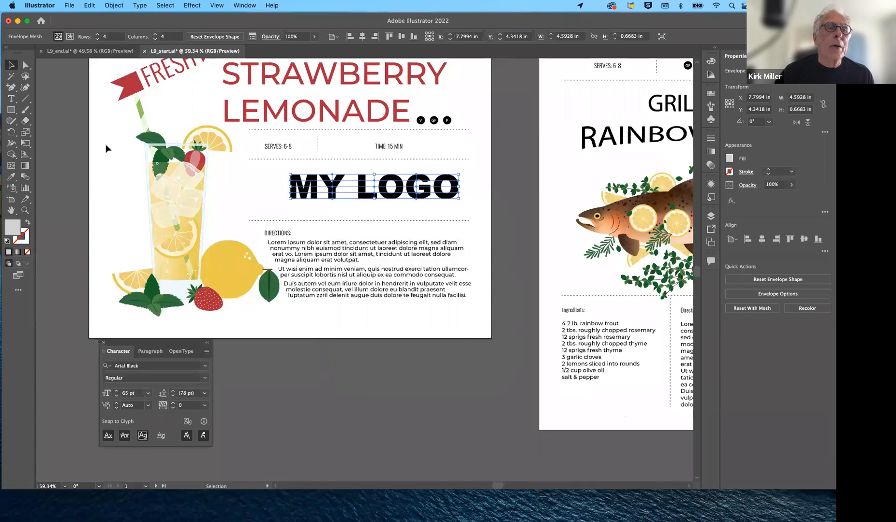
- Pull MY LOGO's outer mesh points at the Y to about 3.75 and 5.26 in vertically, and at the G to about 3.39 and 4.89 in
{"action": "left_click", "coordinate": [25, 65]}
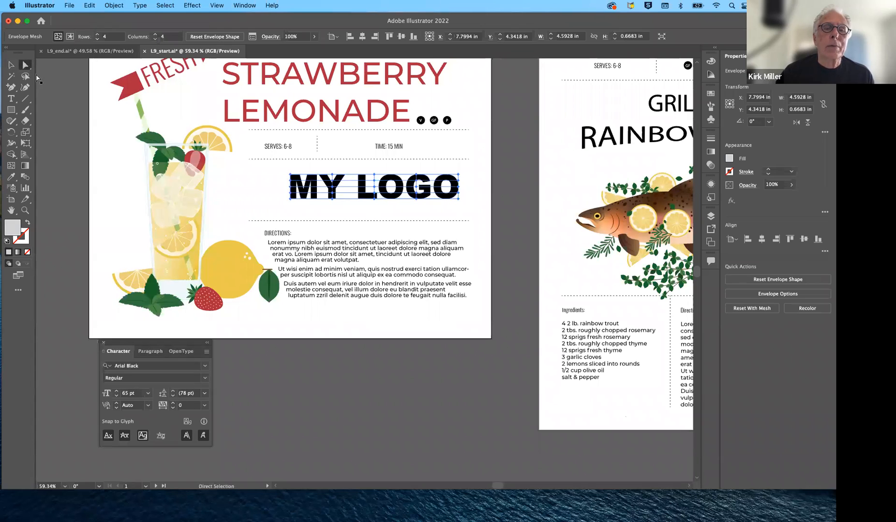
{"action": "left_click", "coordinate": [267, 203]}
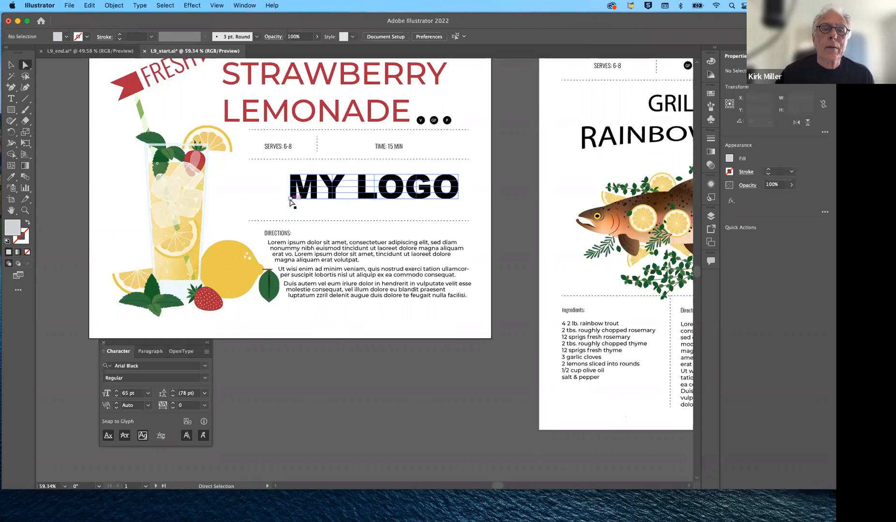
{"action": "left_click_drag", "start_coordinate": [334, 199], "coordinate": [328, 220]}
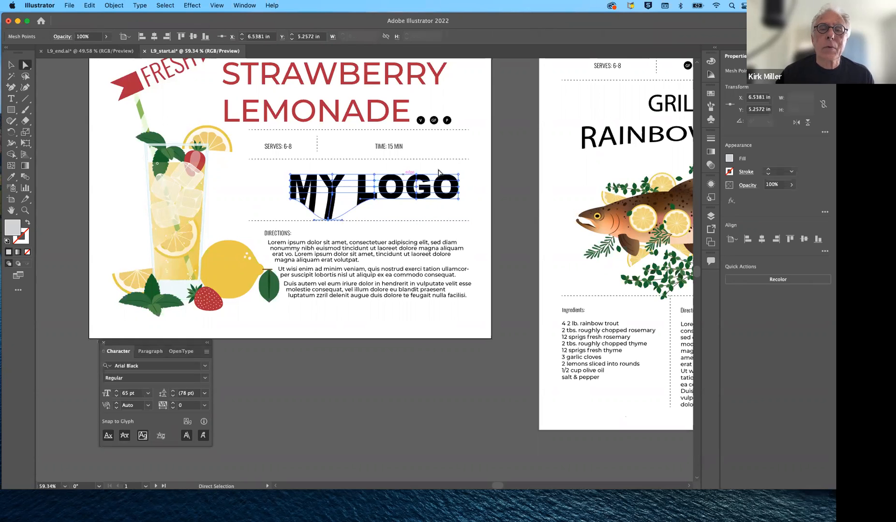
{"action": "left_click_drag", "start_coordinate": [417, 174], "coordinate": [429, 145]}
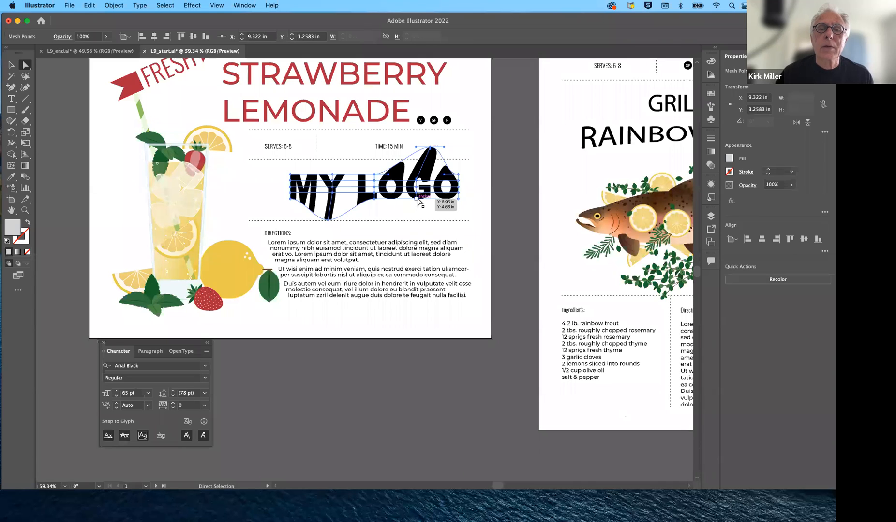
{"action": "left_click_drag", "start_coordinate": [417, 199], "coordinate": [417, 208]}
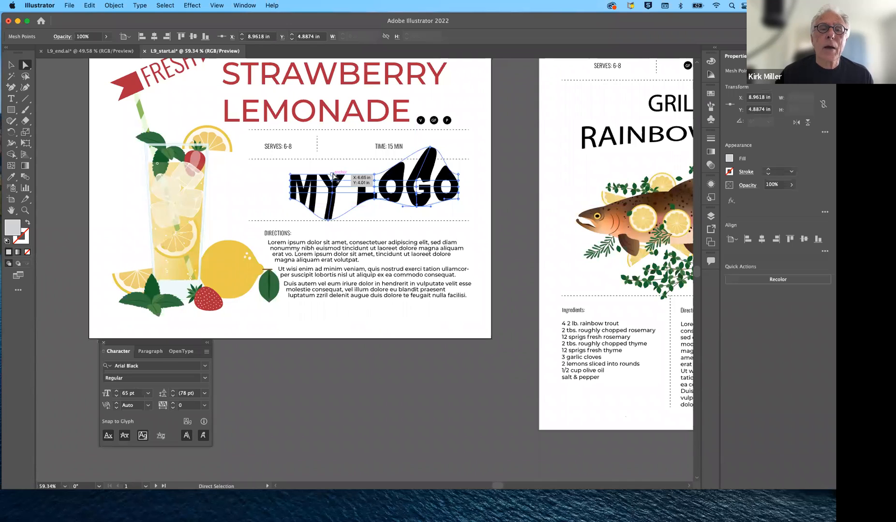
{"action": "left_click_drag", "start_coordinate": [333, 176], "coordinate": [334, 166]}
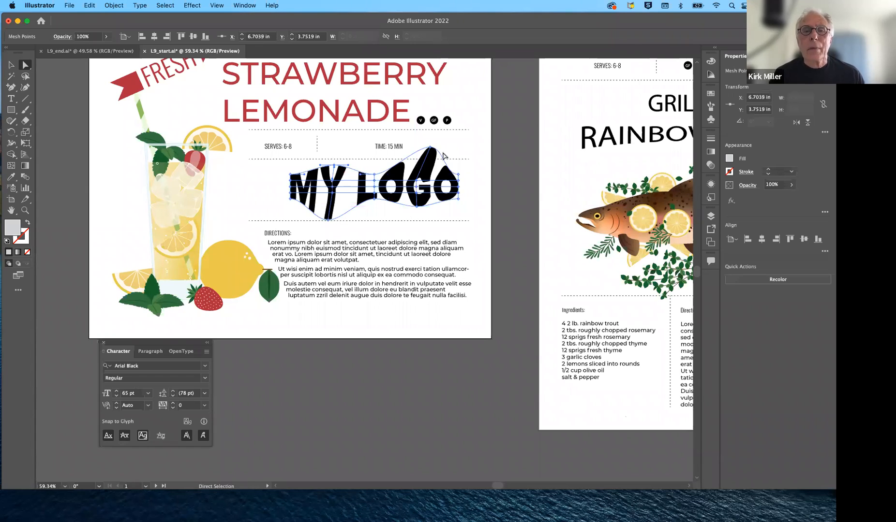
{"action": "left_click_drag", "start_coordinate": [429, 148], "coordinate": [418, 152]}
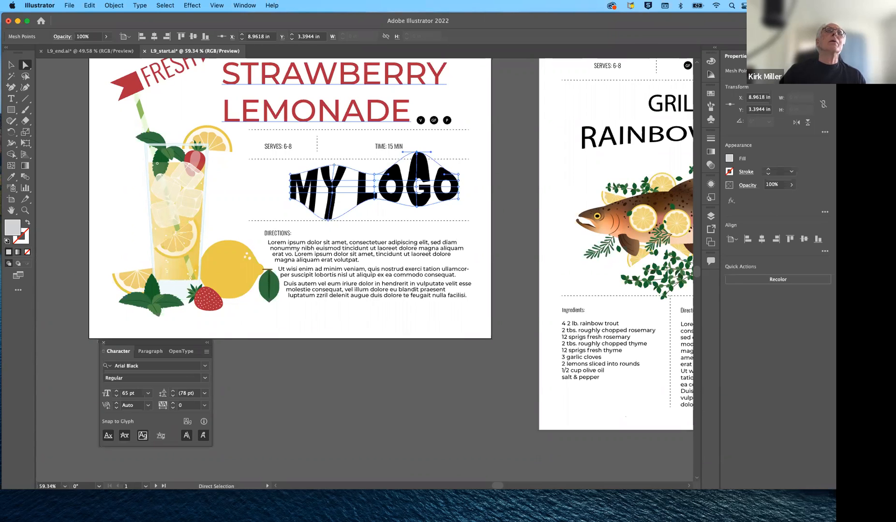
{"action": "key", "text": "super+Tab"}
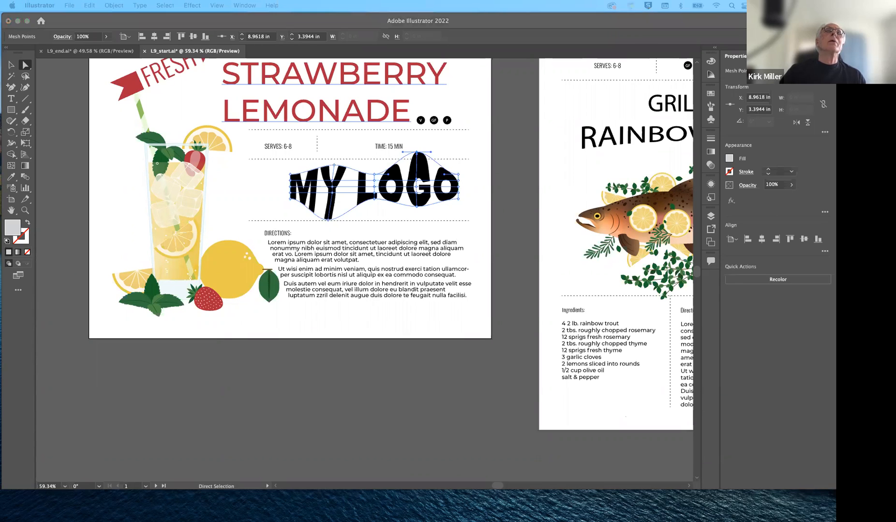